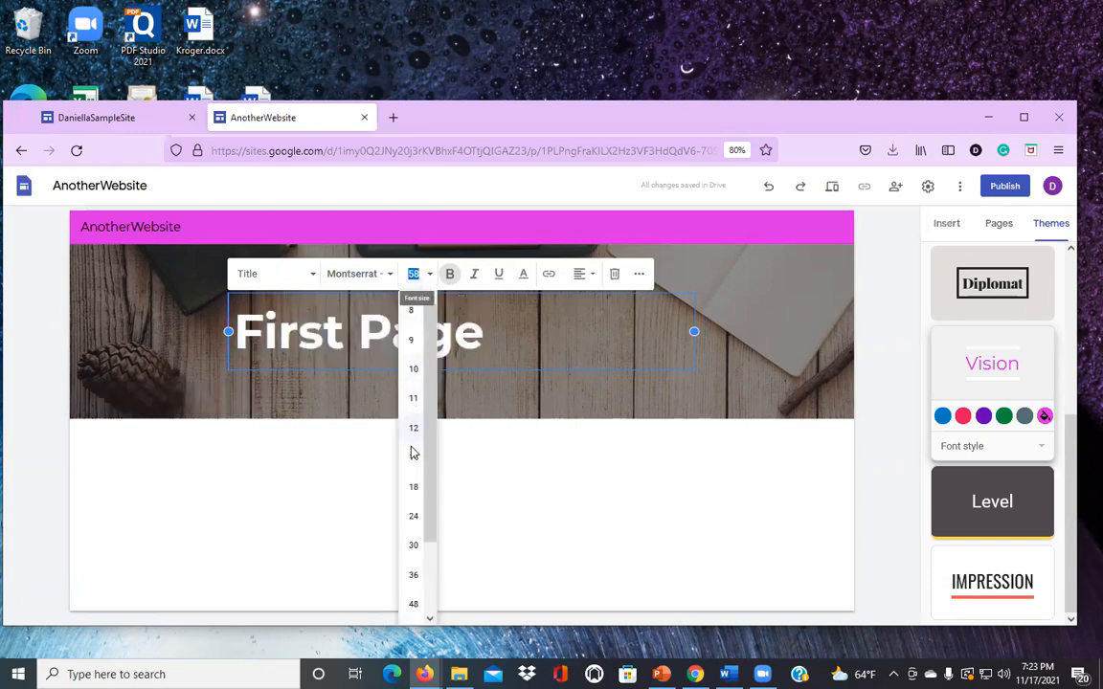
Step: Try italic formatting on the "First Page" title and turn it back off
left_click(508, 349)
left_click_drag(508, 341, 233, 348)
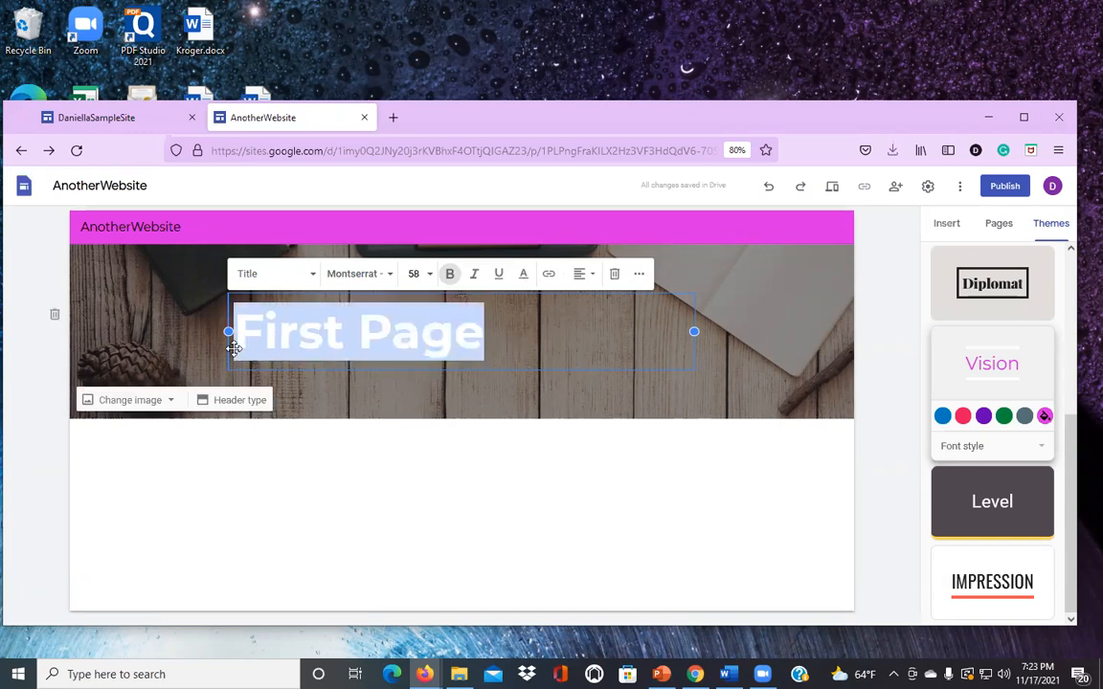
left_click(473, 275)
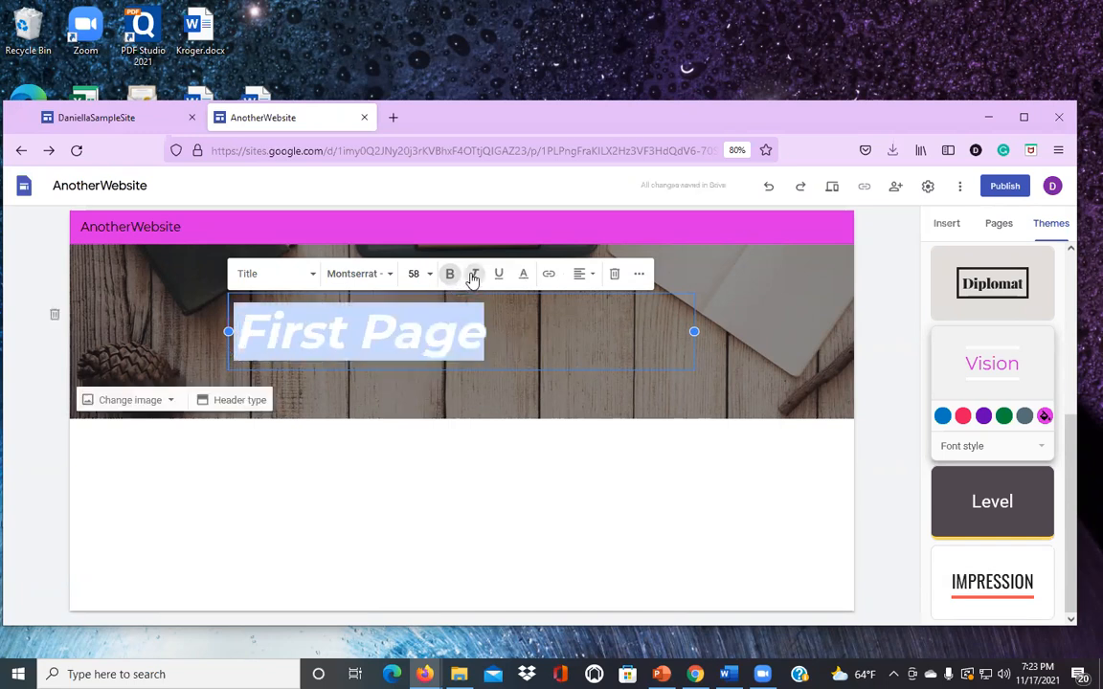
left_click(473, 276)
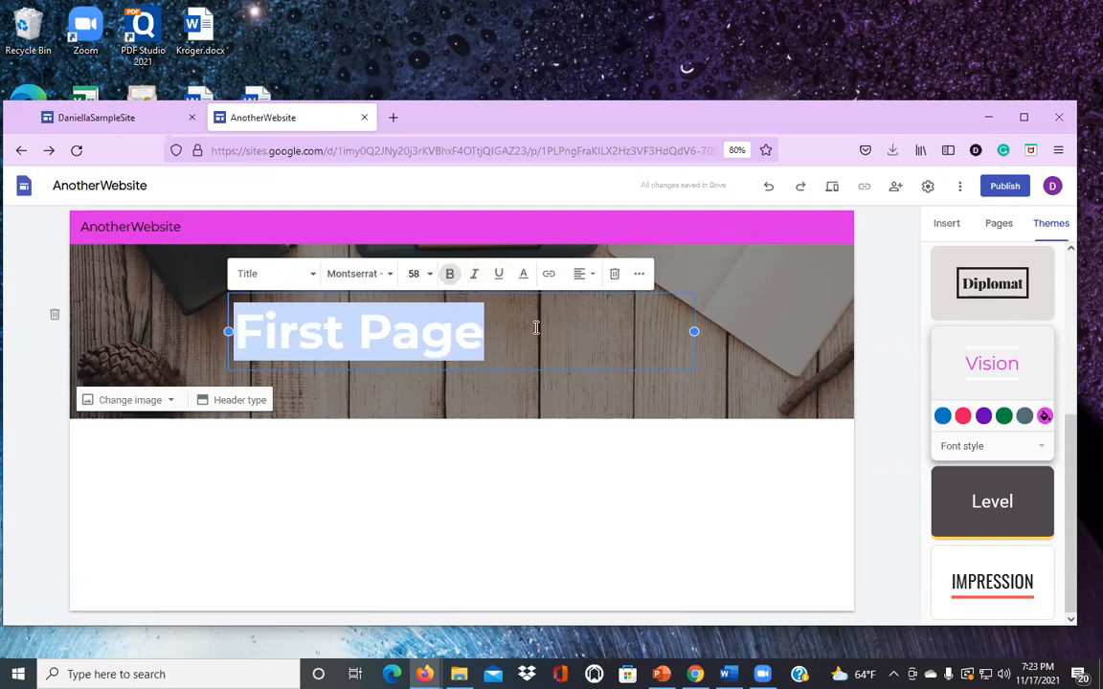
Step: Examine the text style choices and the additional formatting options available for the "First Page" title
left_click(312, 277)
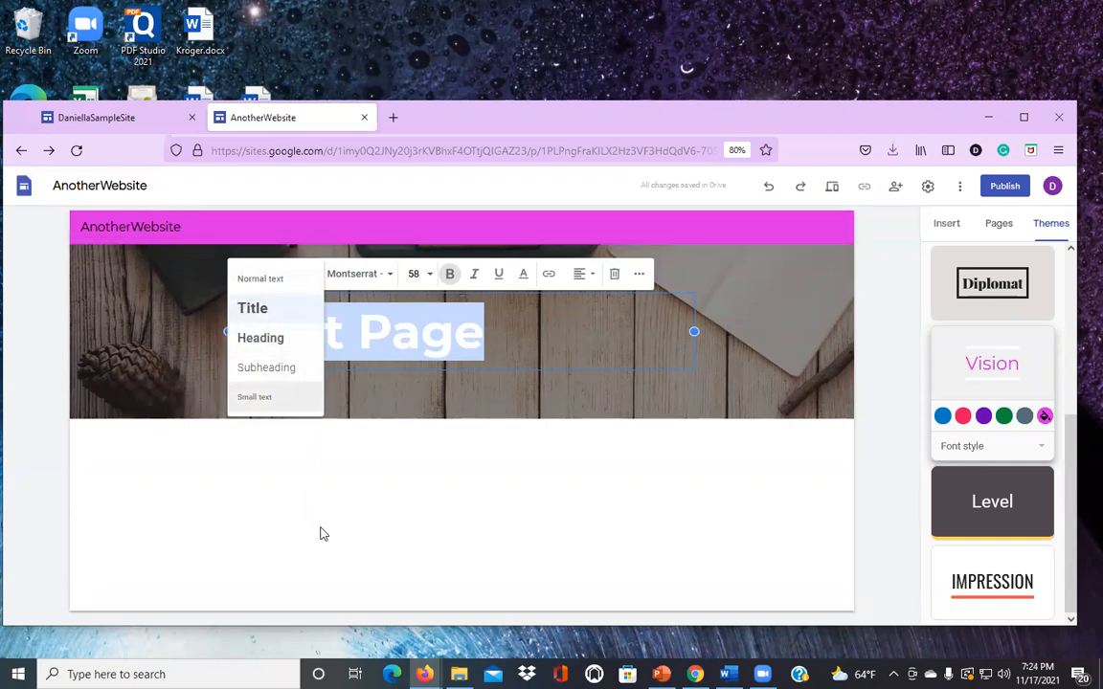
left_click(399, 519)
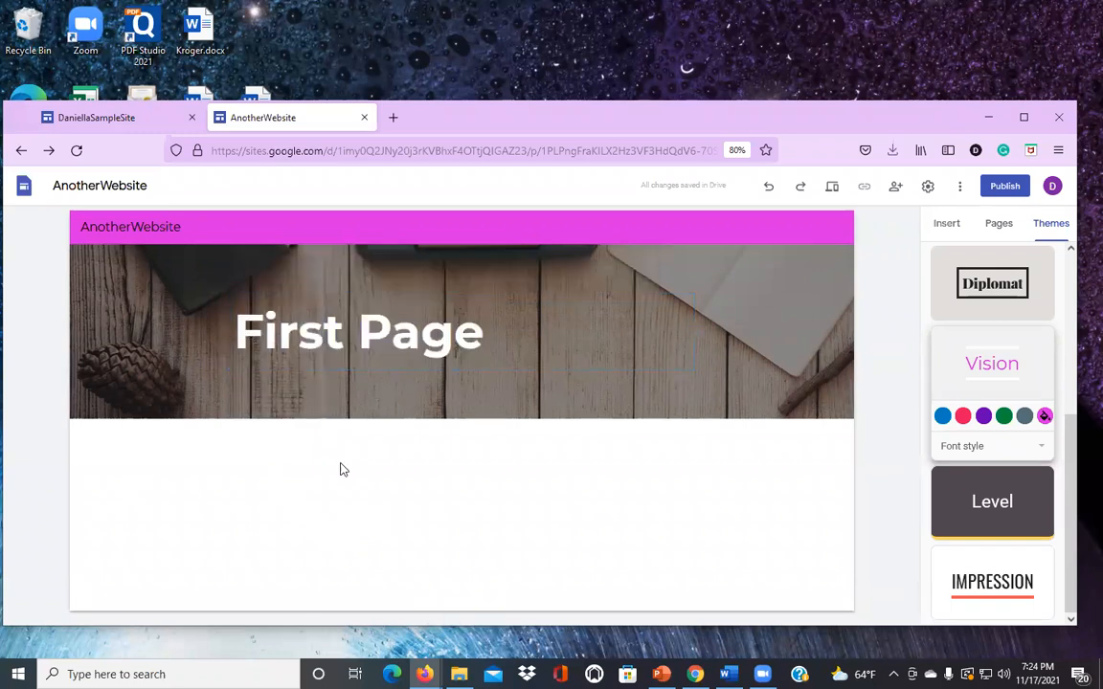
left_click(285, 327)
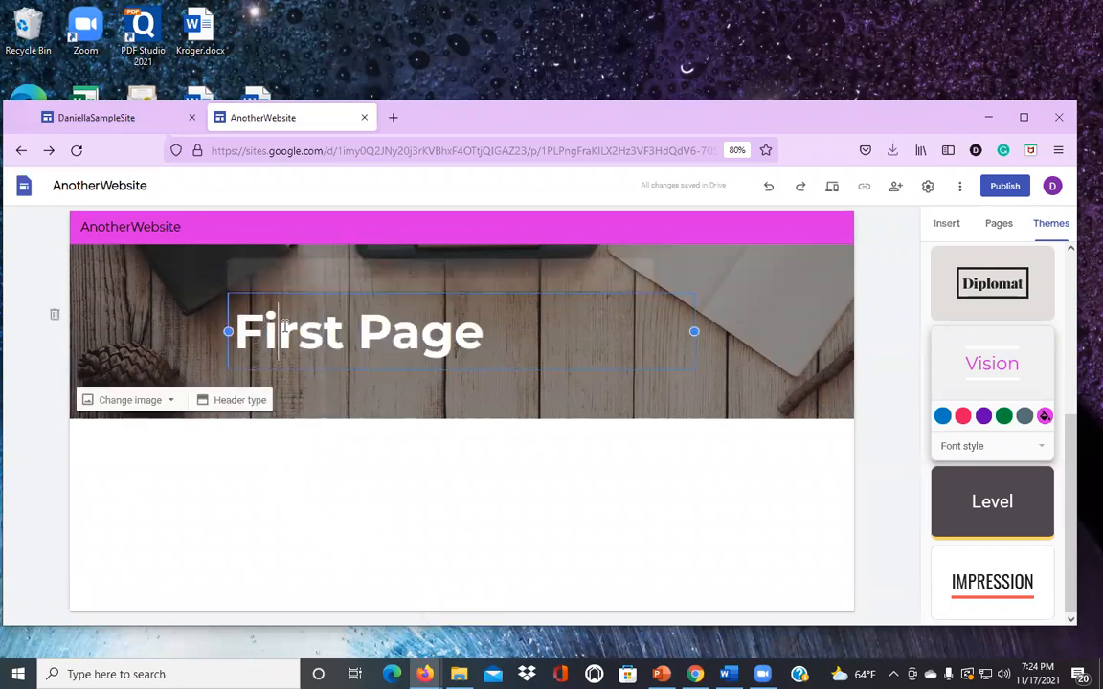
left_click(312, 276)
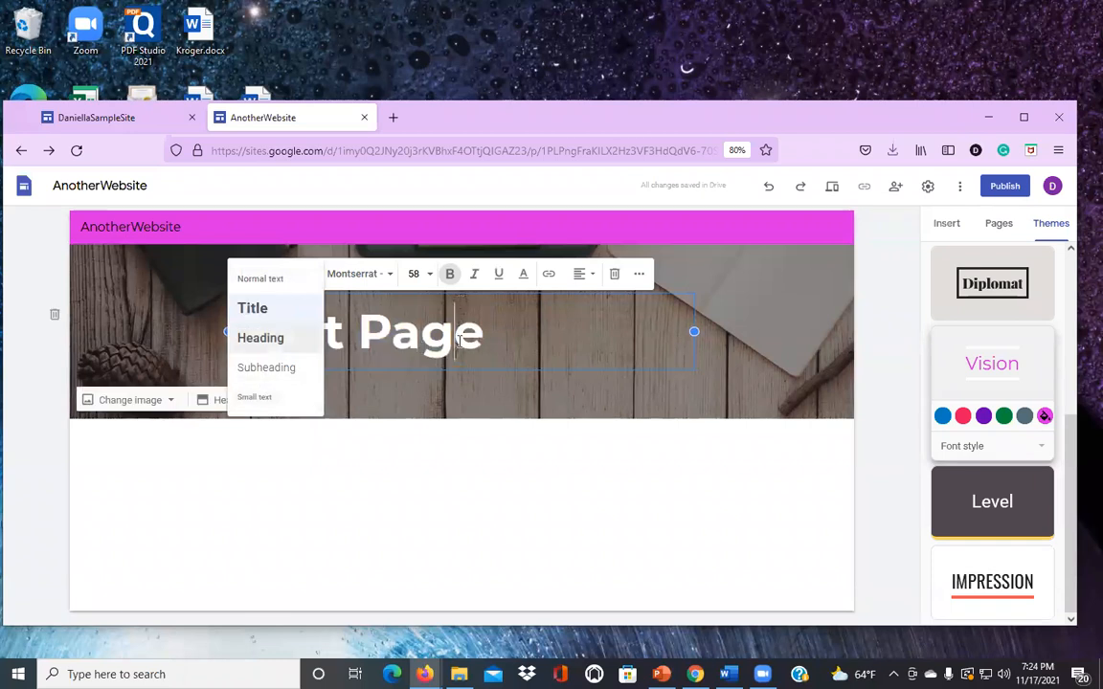
left_click(414, 332)
left_click(639, 275)
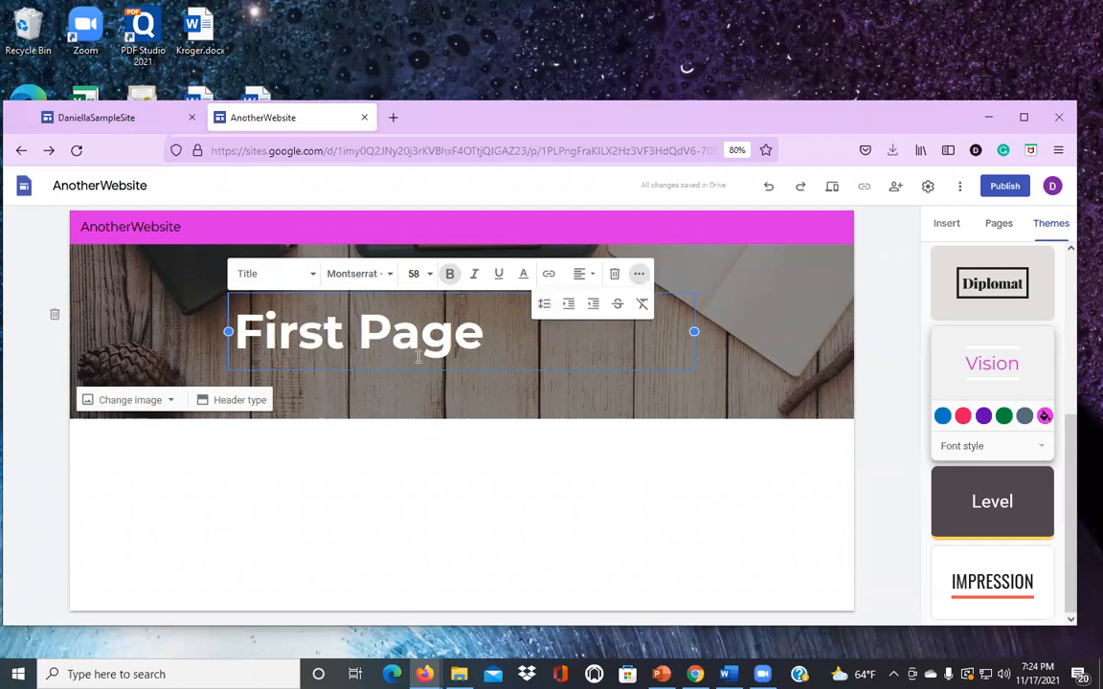
left_click(301, 318)
left_click(482, 344)
left_click(680, 405)
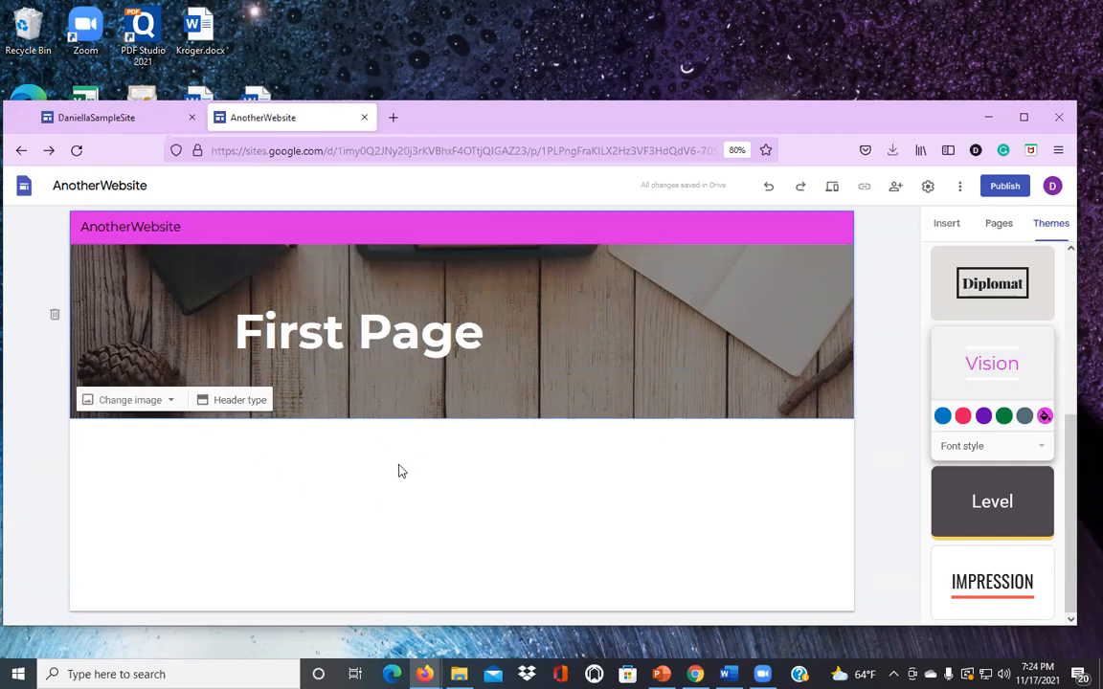
Step: Try the Cover, Large banner, Banner and Title only header types on the page header
left_click(241, 400)
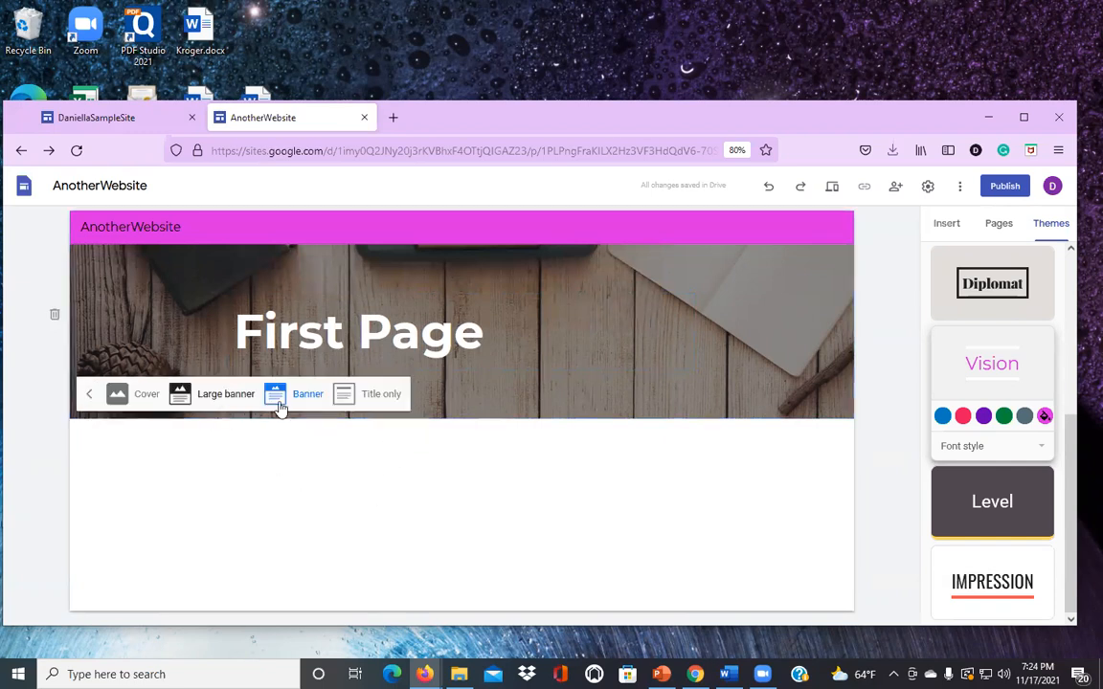
left_click(121, 402)
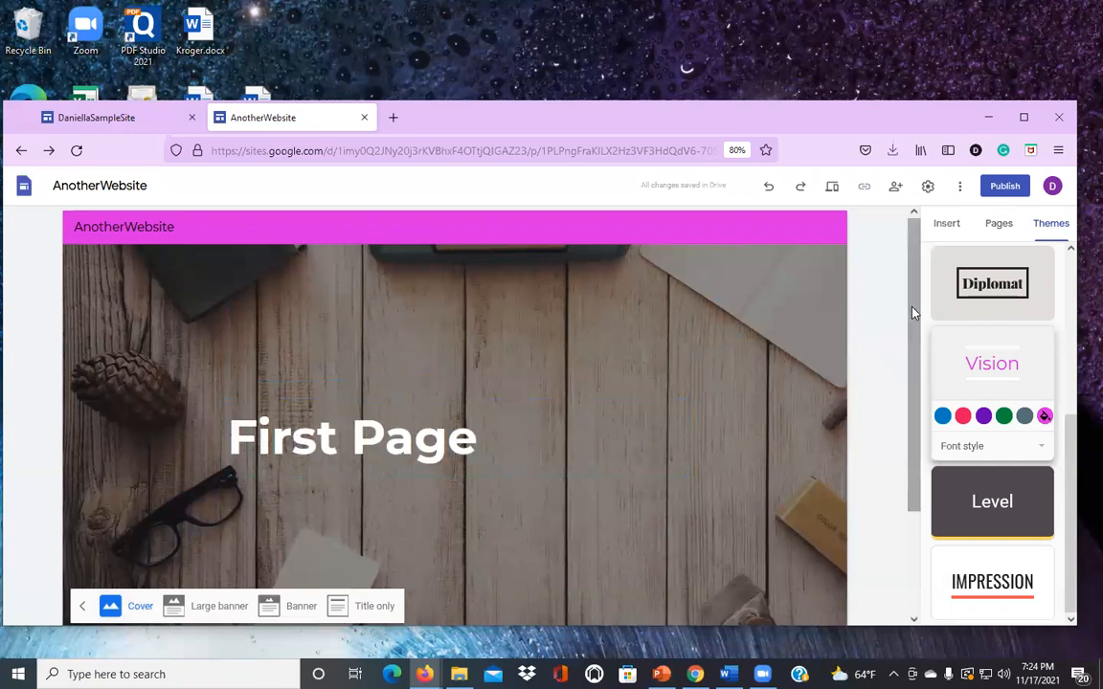
scroll(909, 335, "down", 2)
scroll(922, 328, "up", 1)
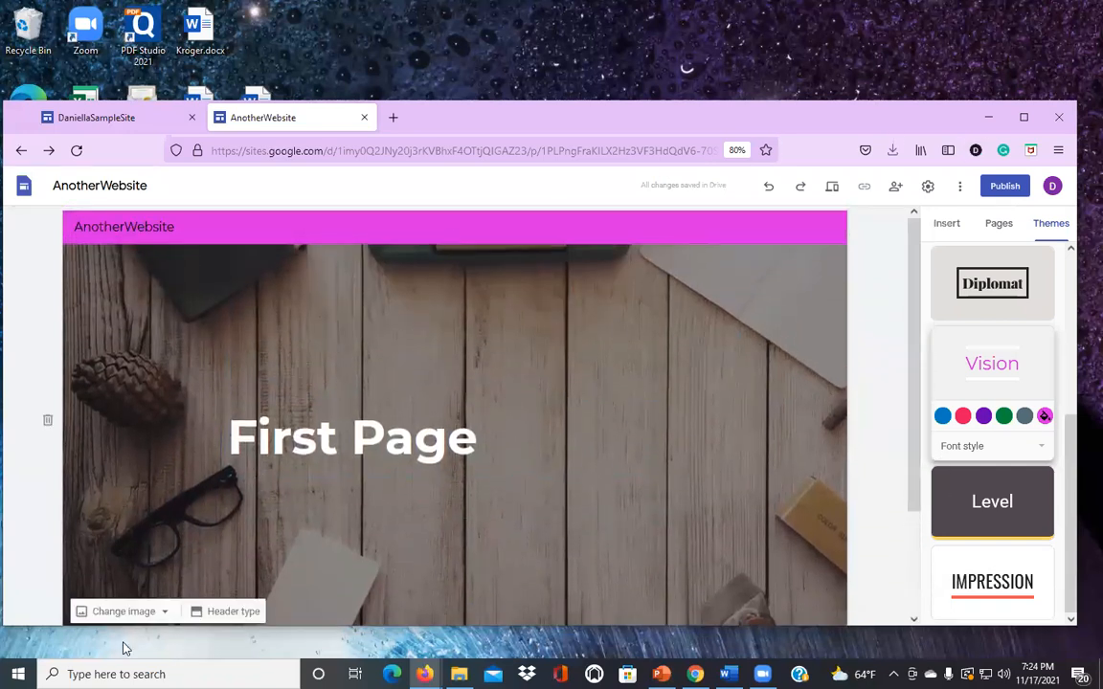
left_click(227, 616)
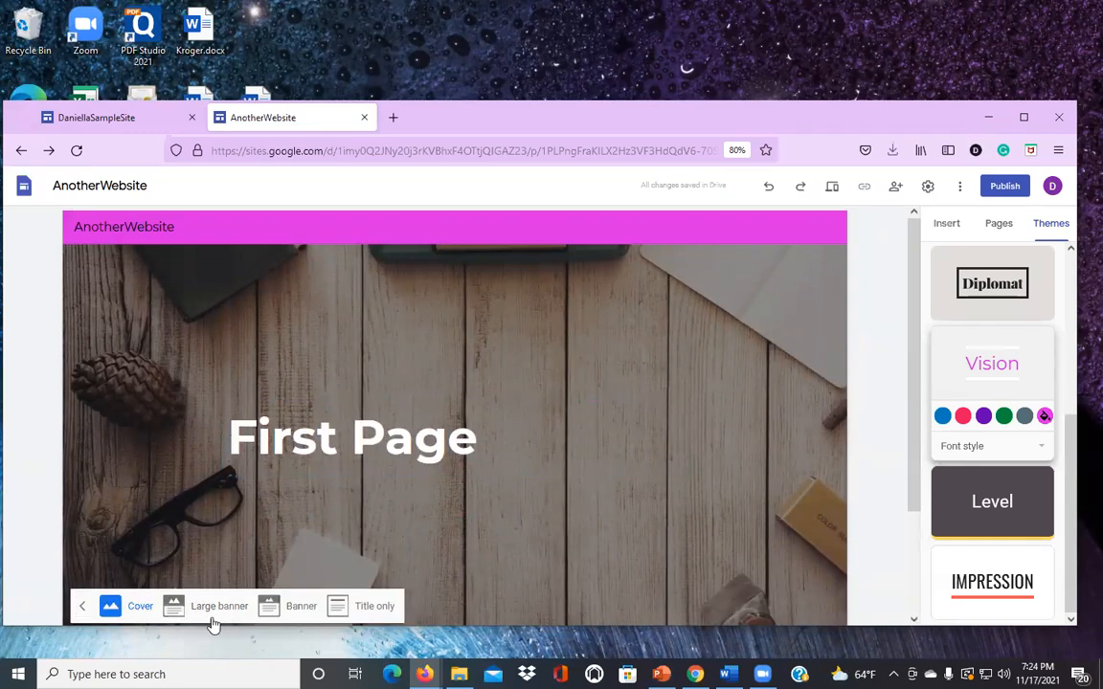
left_click(219, 617)
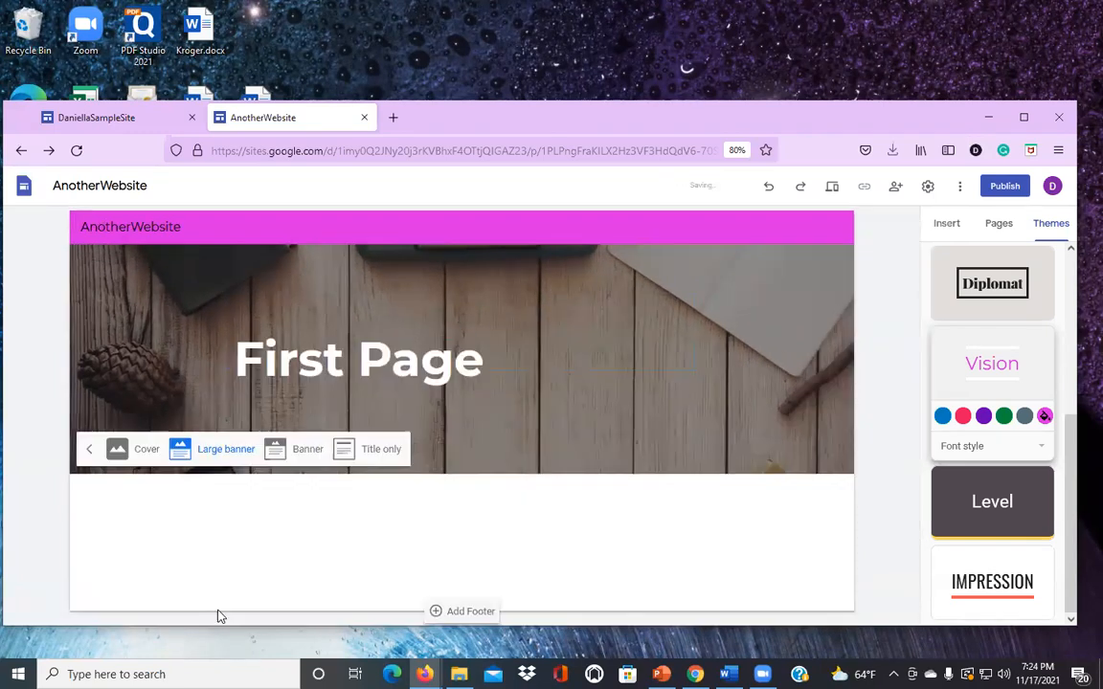
left_click(304, 450)
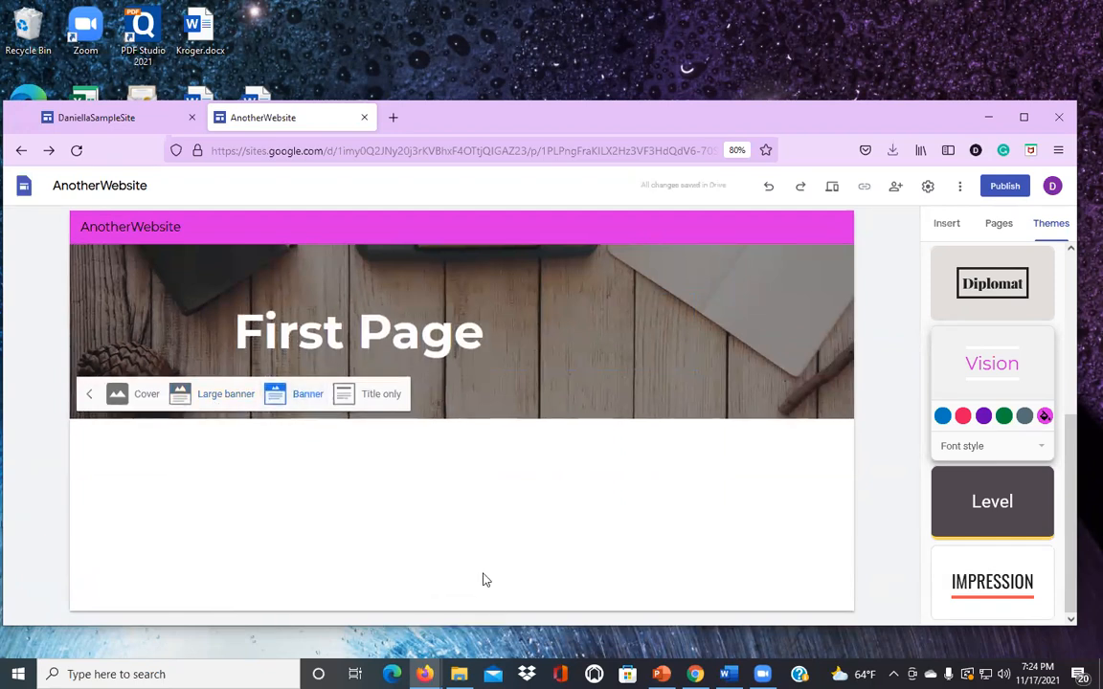
left_click(381, 406)
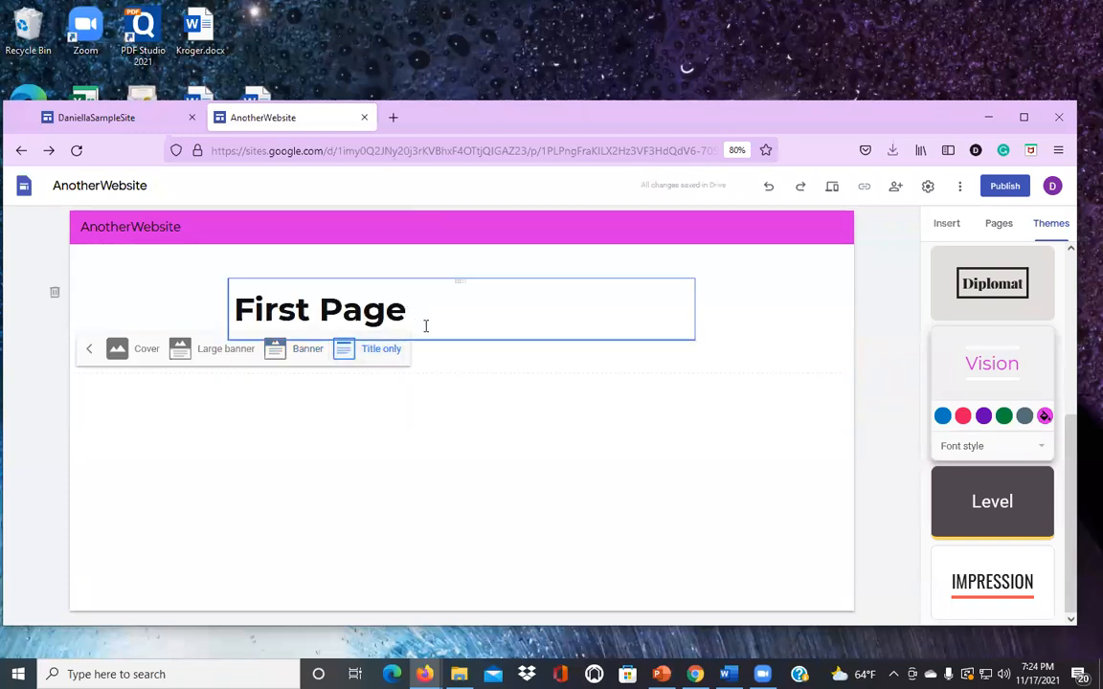
Step: Set the page header to the Large banner type after comparing it with Cover
left_click(224, 356)
left_click(148, 452)
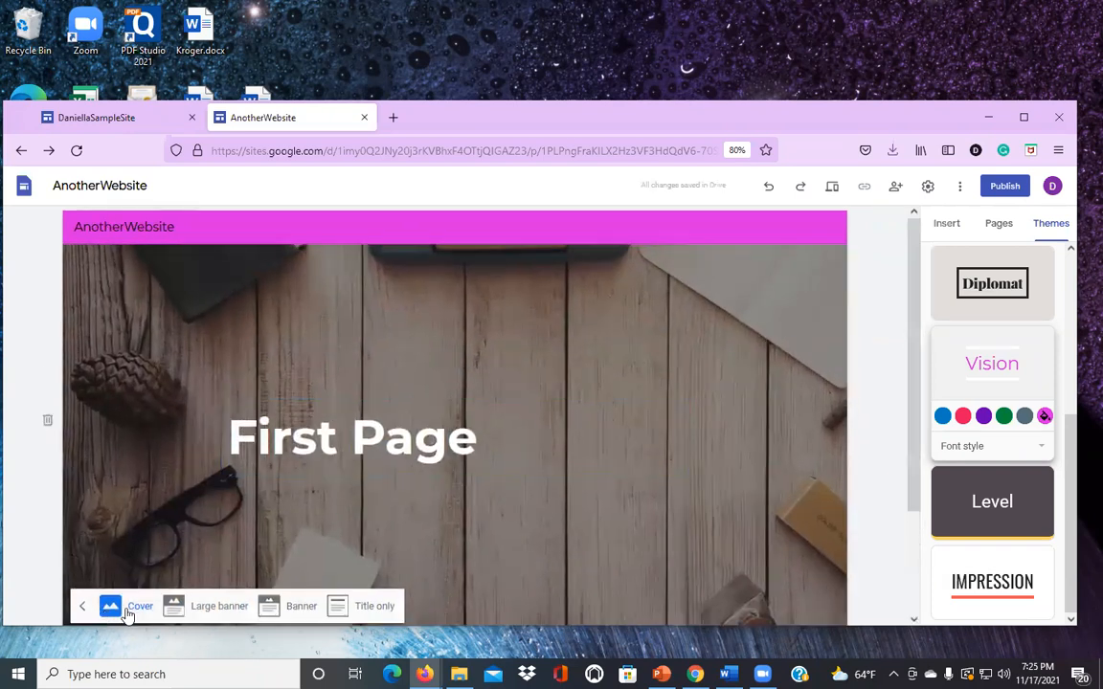
left_click(214, 613)
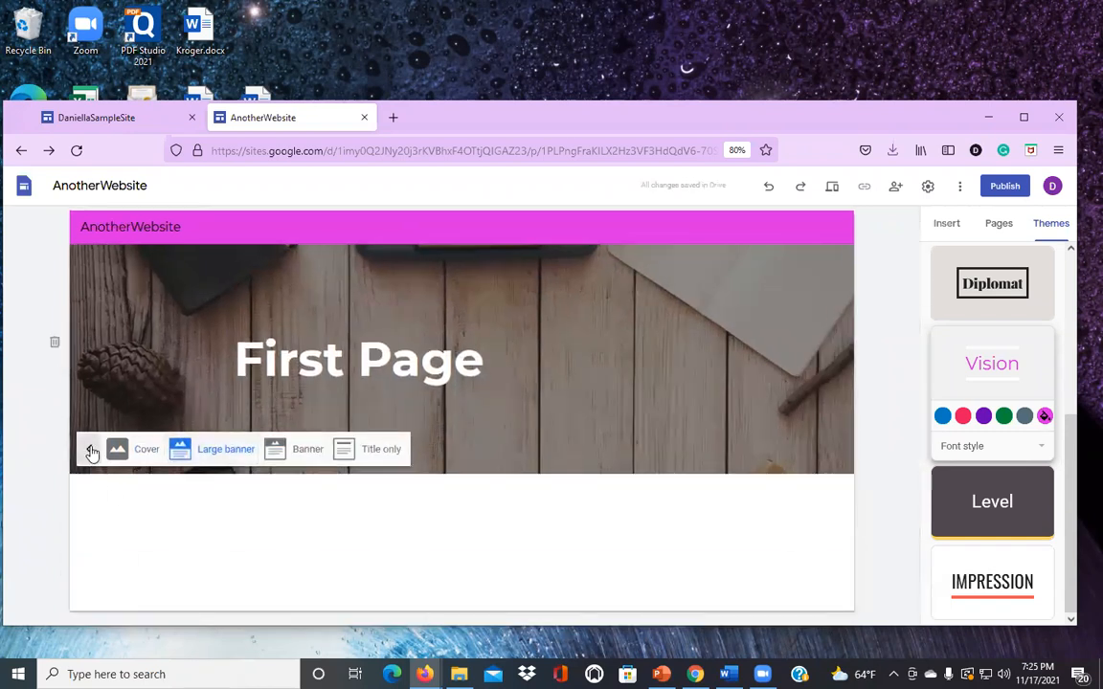
left_click(91, 450)
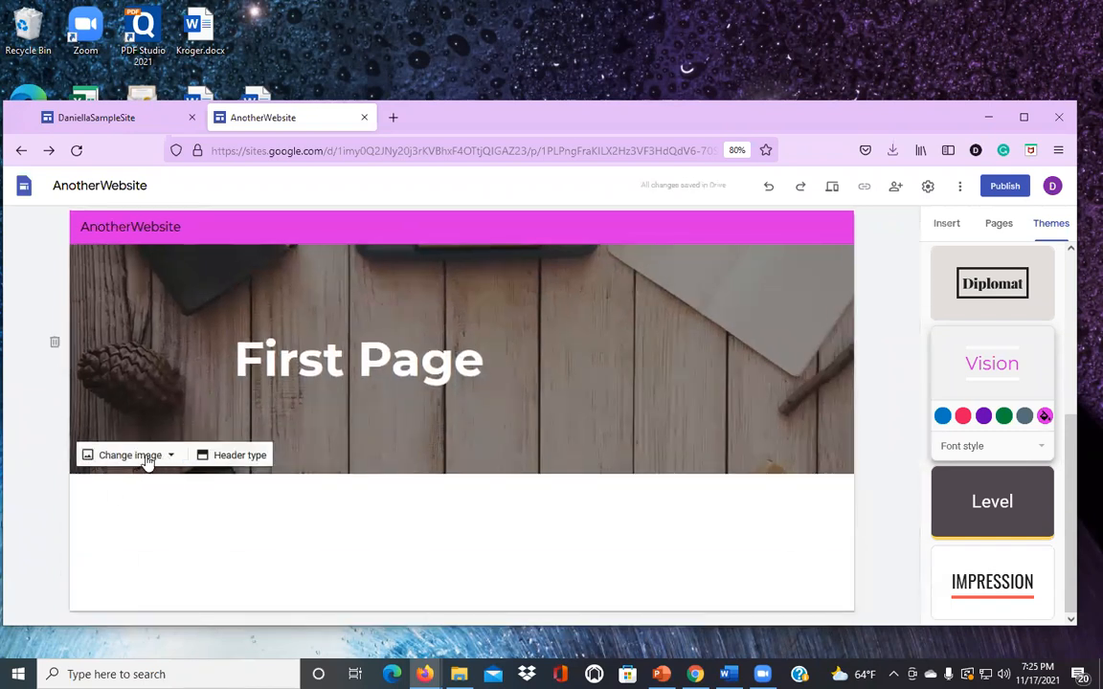
Step: Replace the header image with the green geometric pattern from the image gallery
left_click(148, 457)
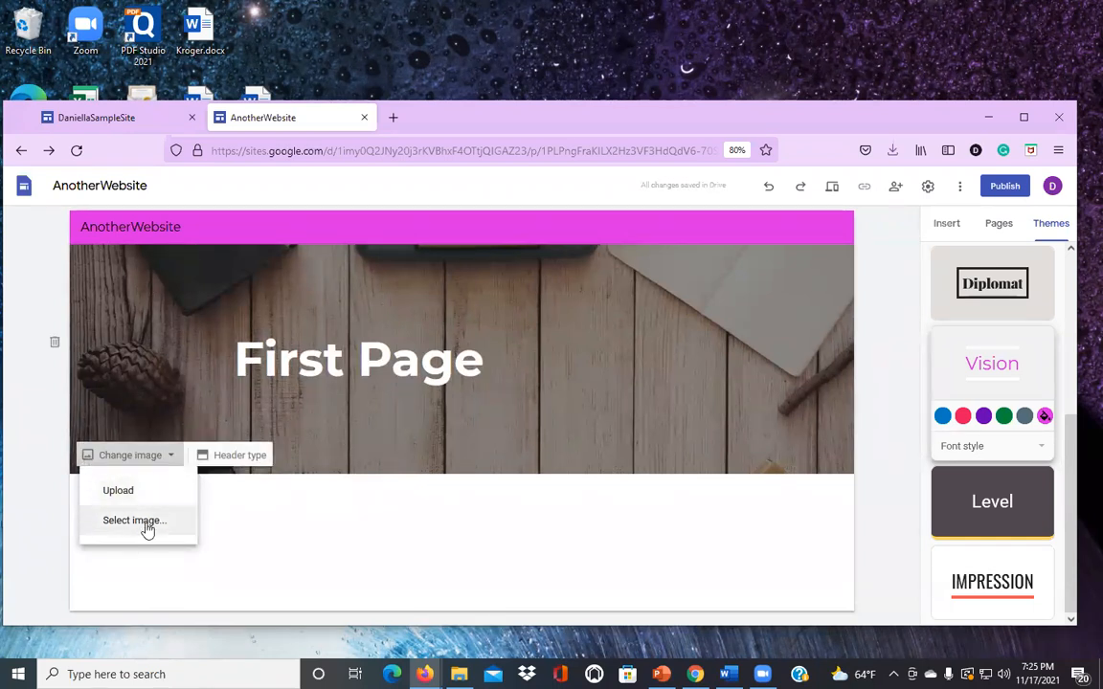
left_click(147, 521)
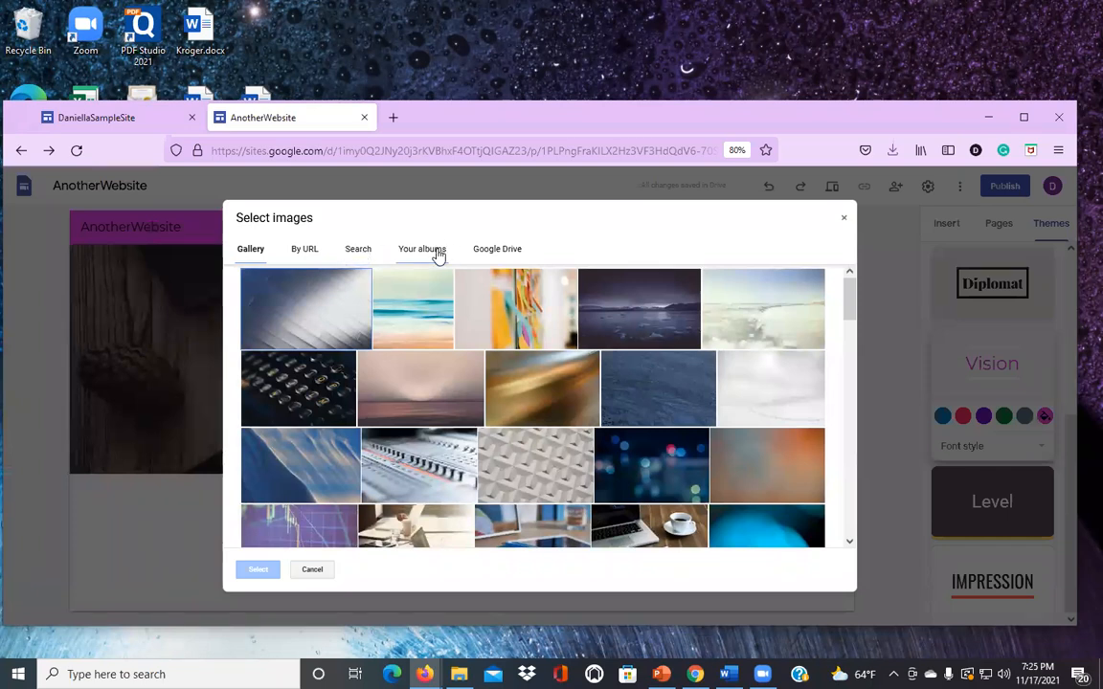
left_click(489, 249)
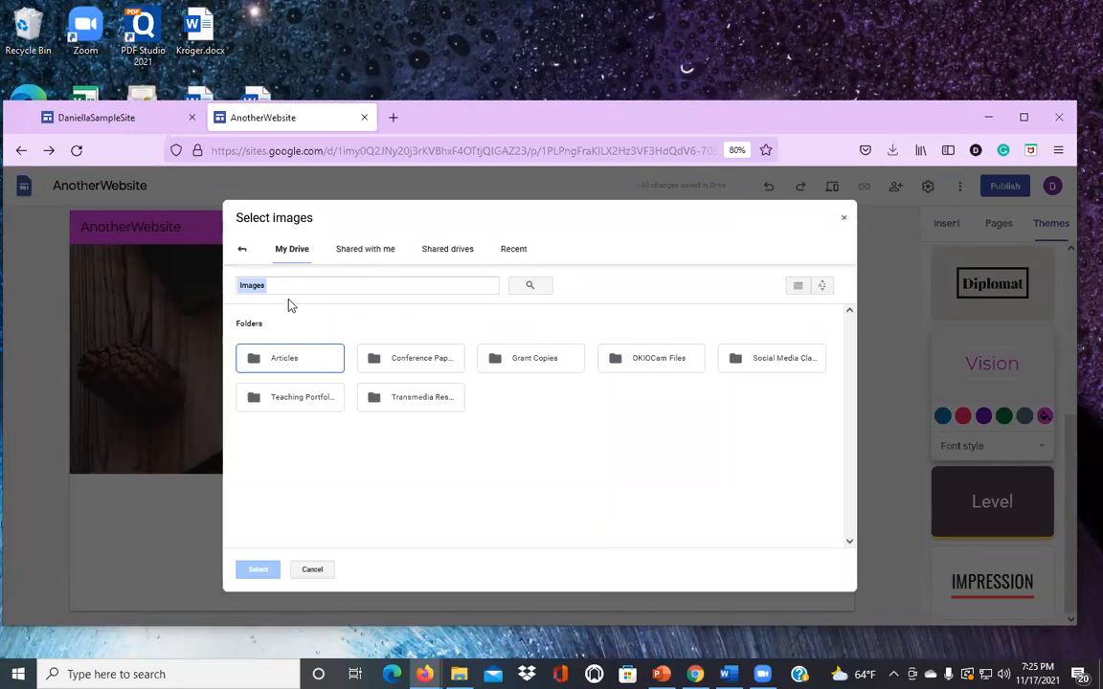
left_click(243, 250)
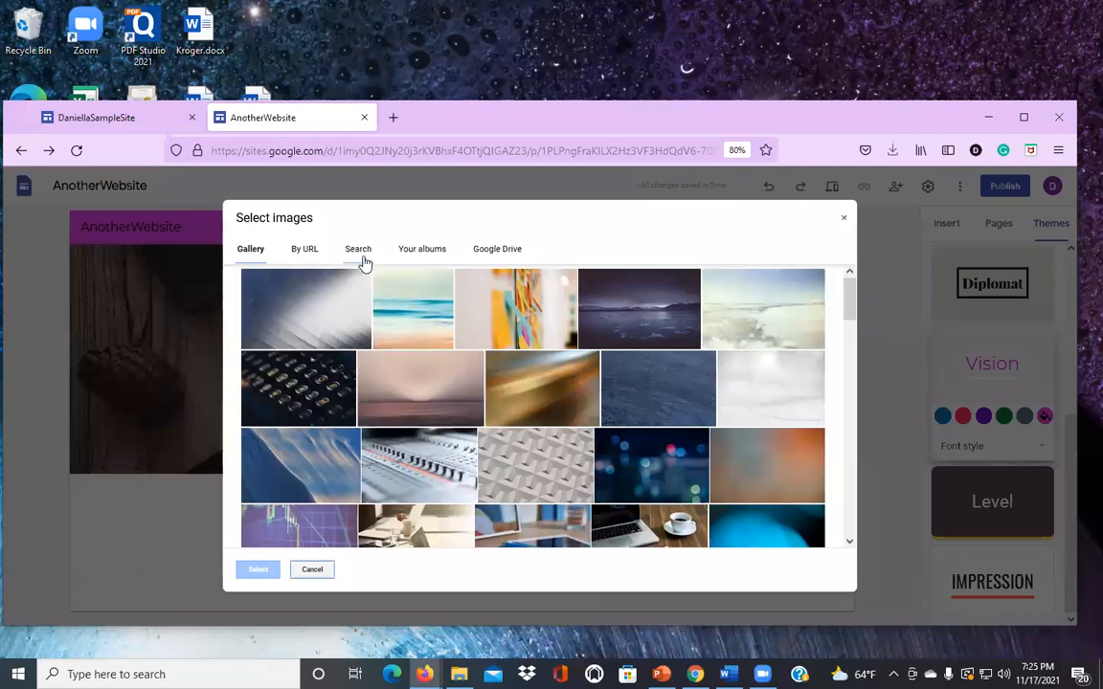
left_click_drag(852, 314, 853, 541)
left_click(733, 450)
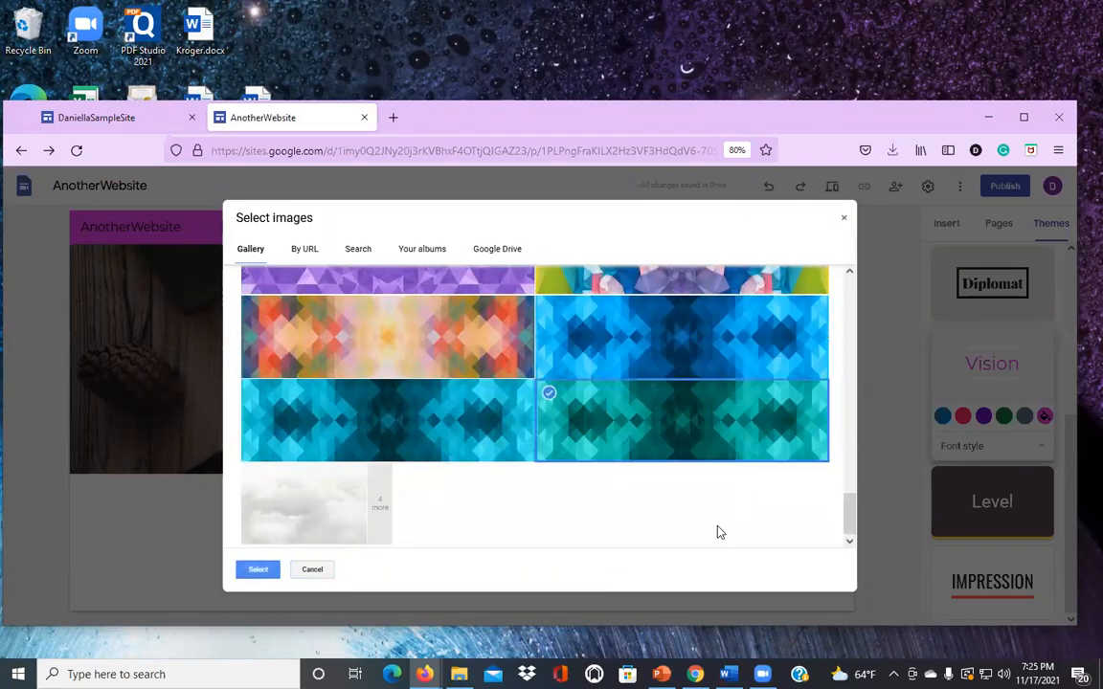
left_click(253, 569)
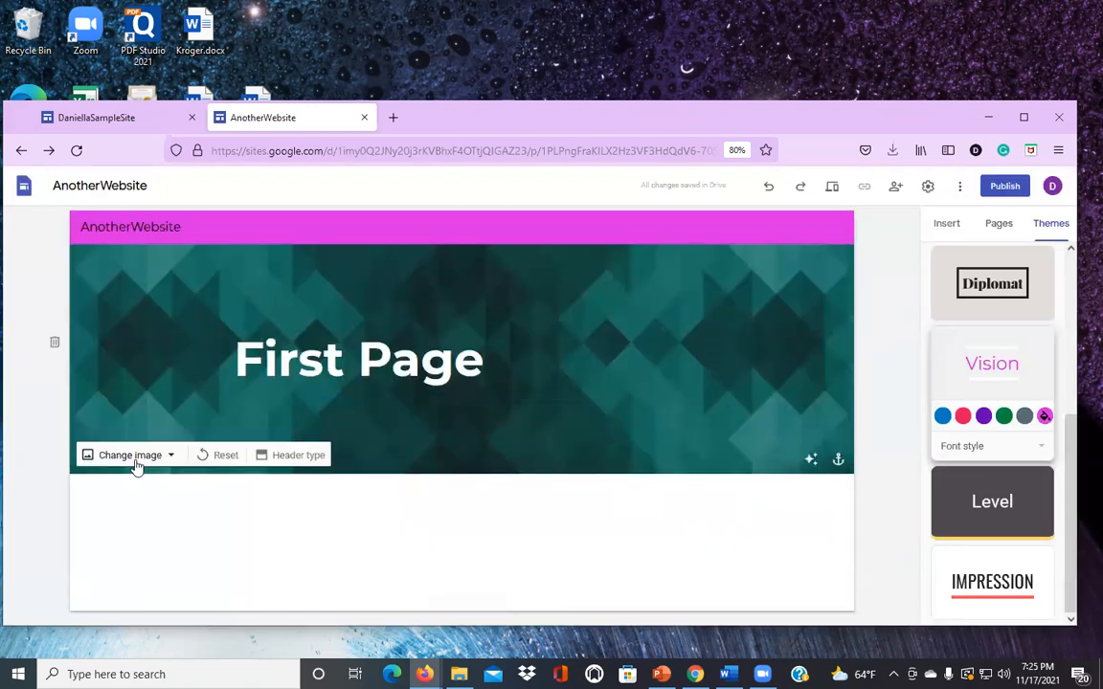
Step: Search Google images for "unt" and use the Hurley Administration Building photo as the header image
left_click(131, 457)
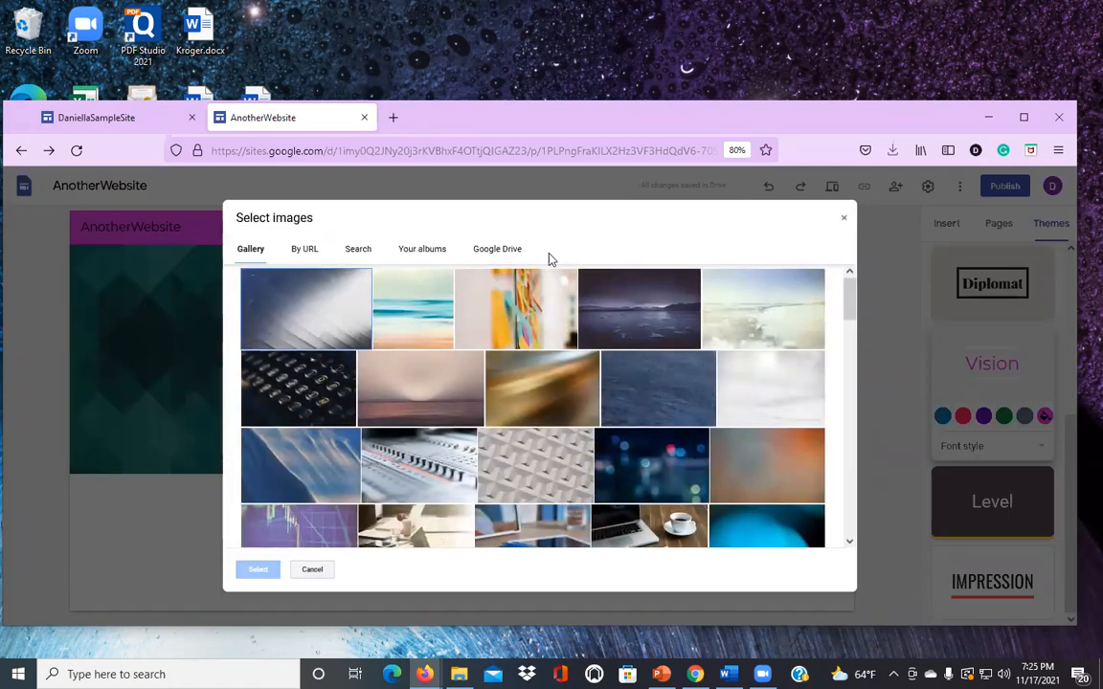
left_click(360, 250)
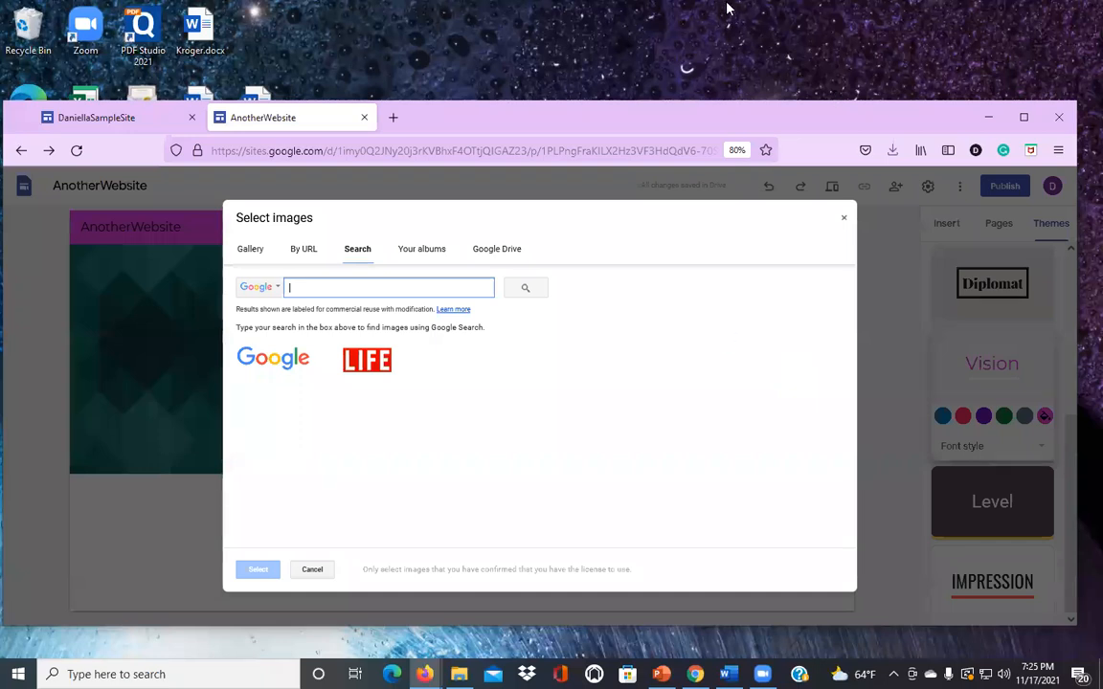
left_click(568, 246)
left_click(316, 286)
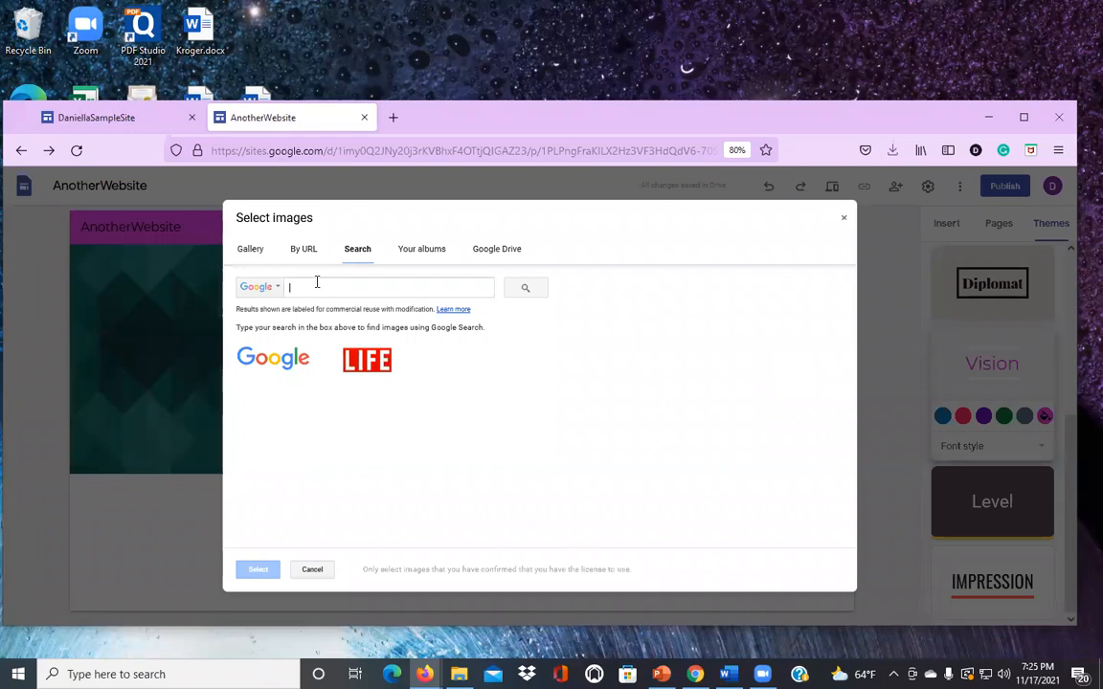
type("unt")
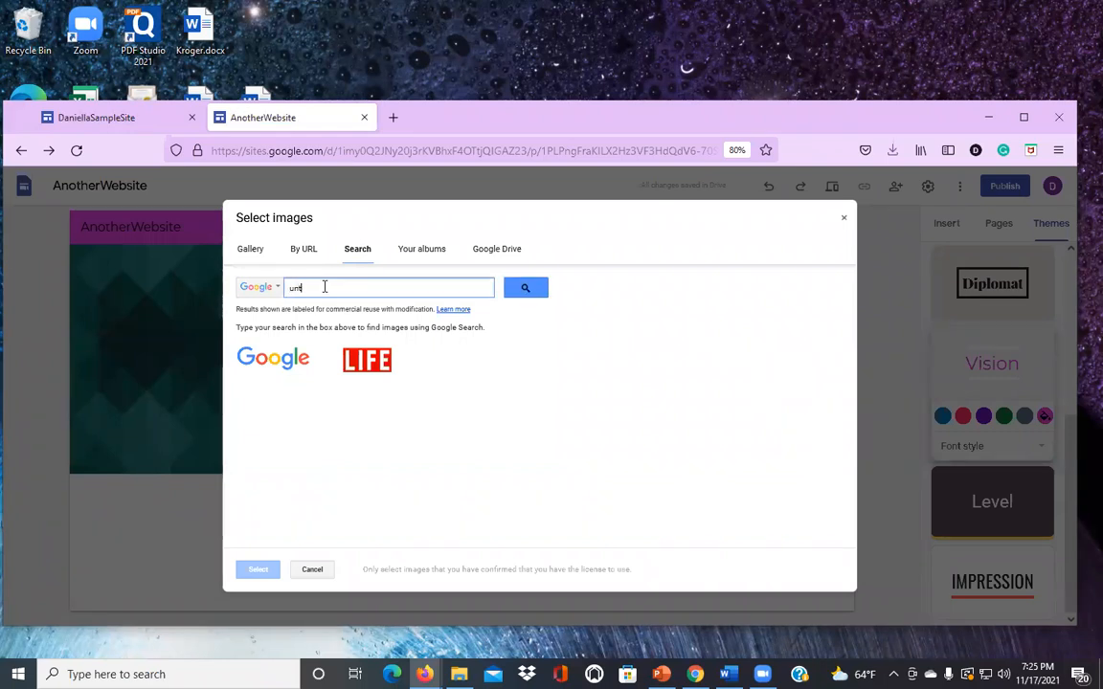
key("Return")
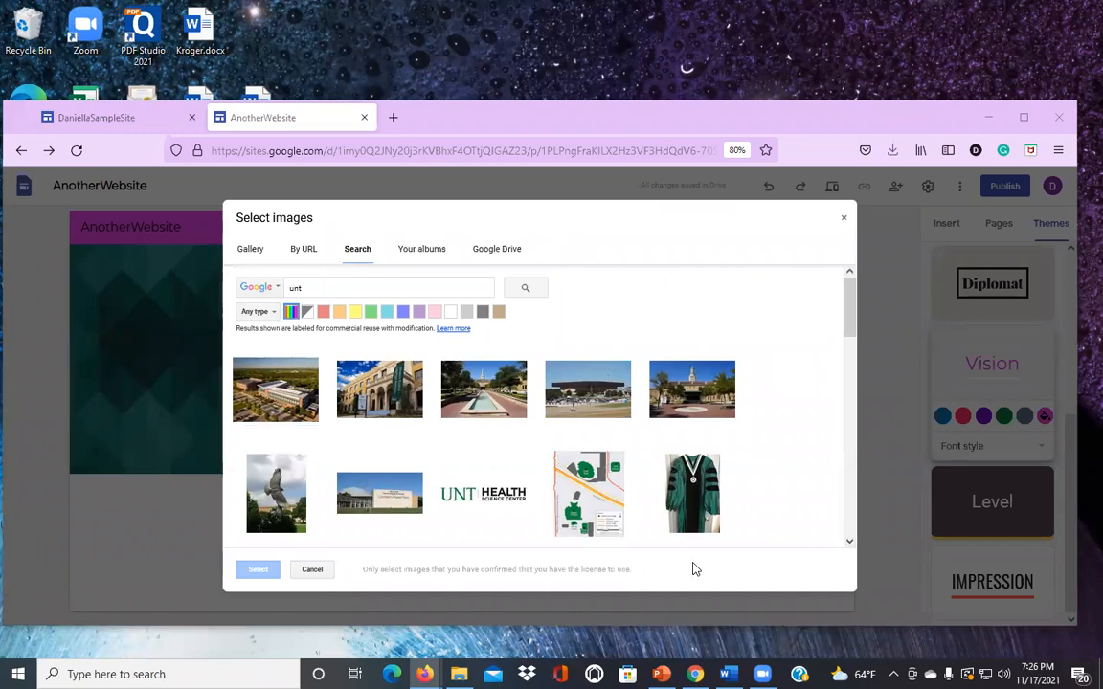
left_click(689, 406)
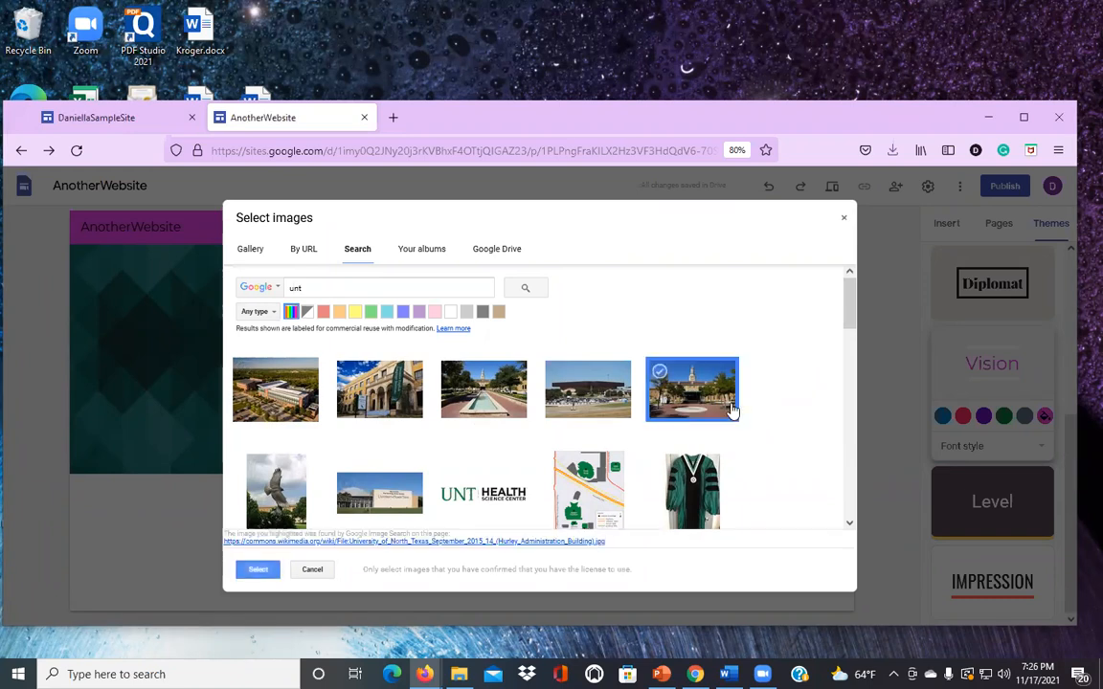
left_click(258, 570)
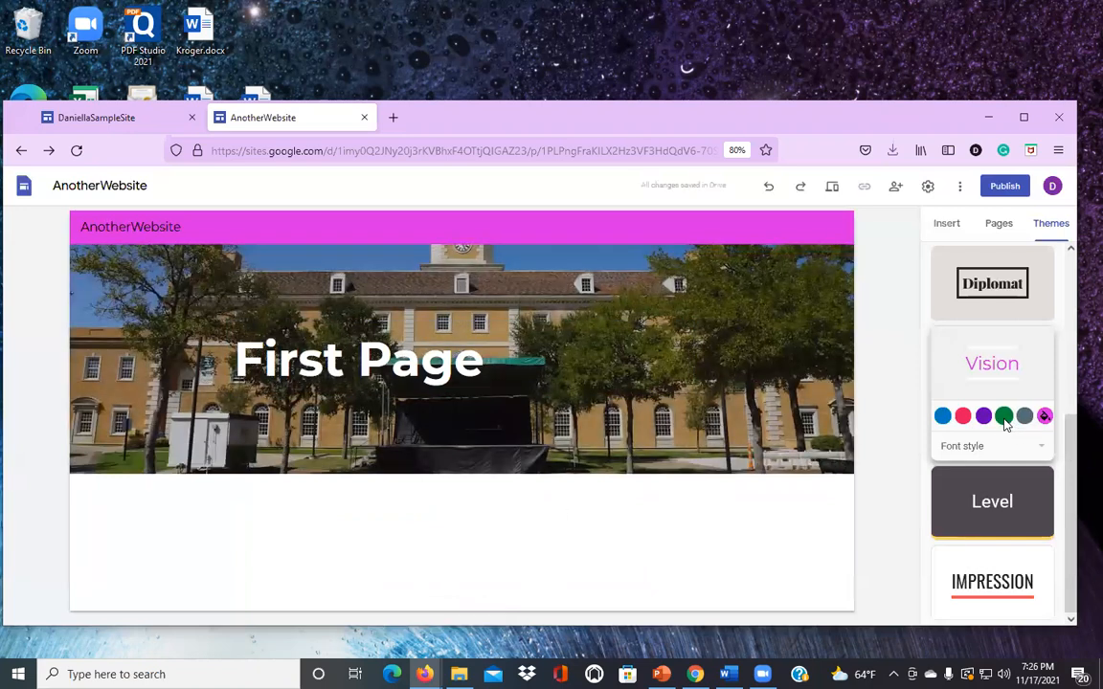
Step: Set the Vision theme's colour to green and change its font style to the slab-serif option
left_click(1004, 418)
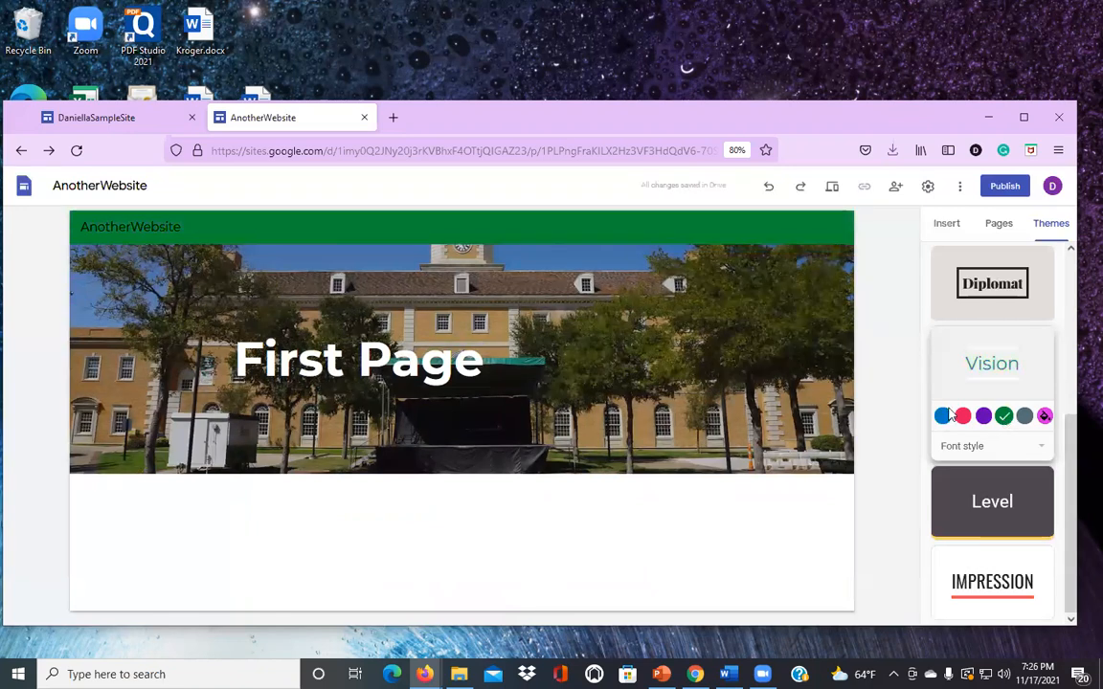
left_click(495, 376)
left_click_drag(487, 364, 230, 356)
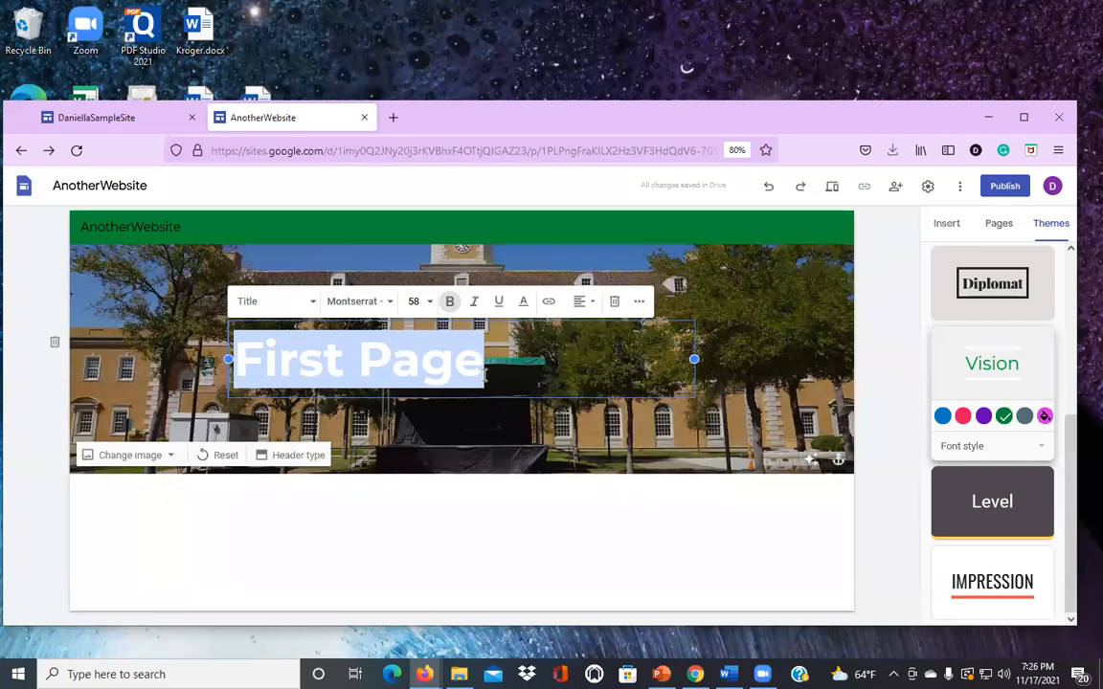
left_click(1032, 450)
left_click(953, 474)
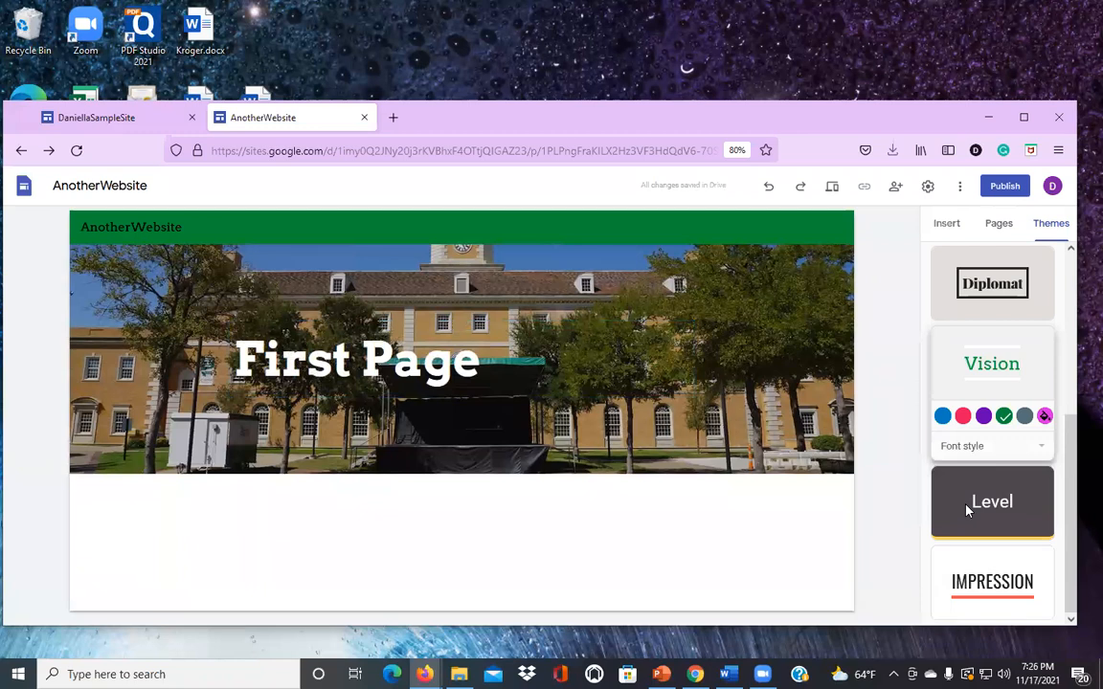
Step: Set the Vision theme's font style to Classic
left_click(960, 448)
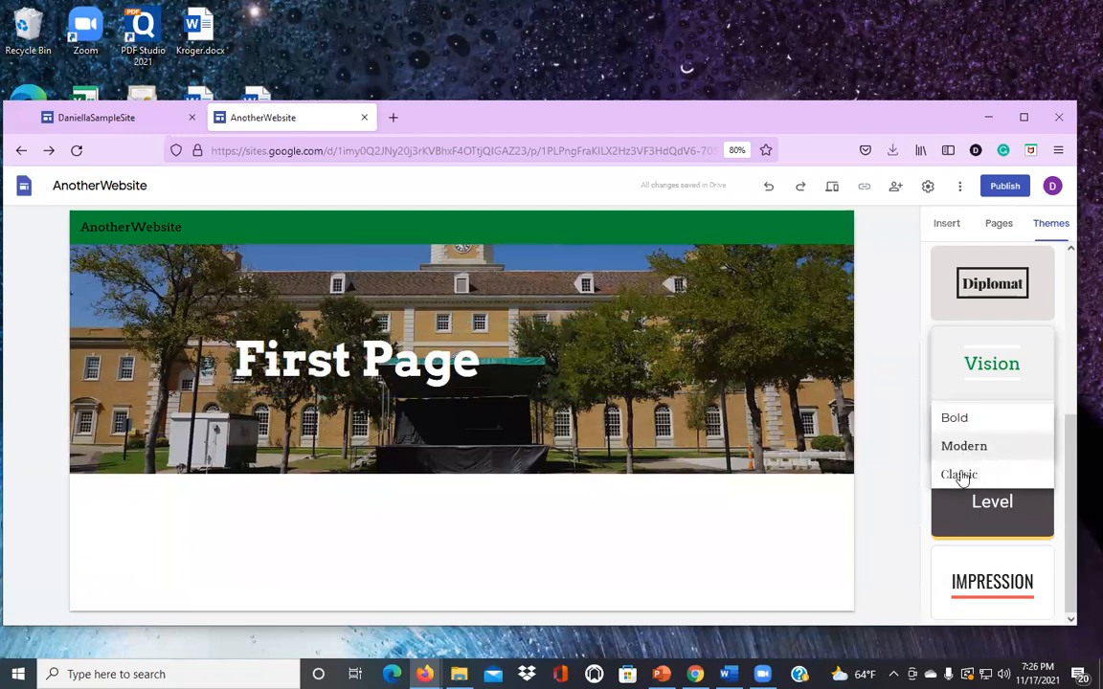
left_click(961, 471)
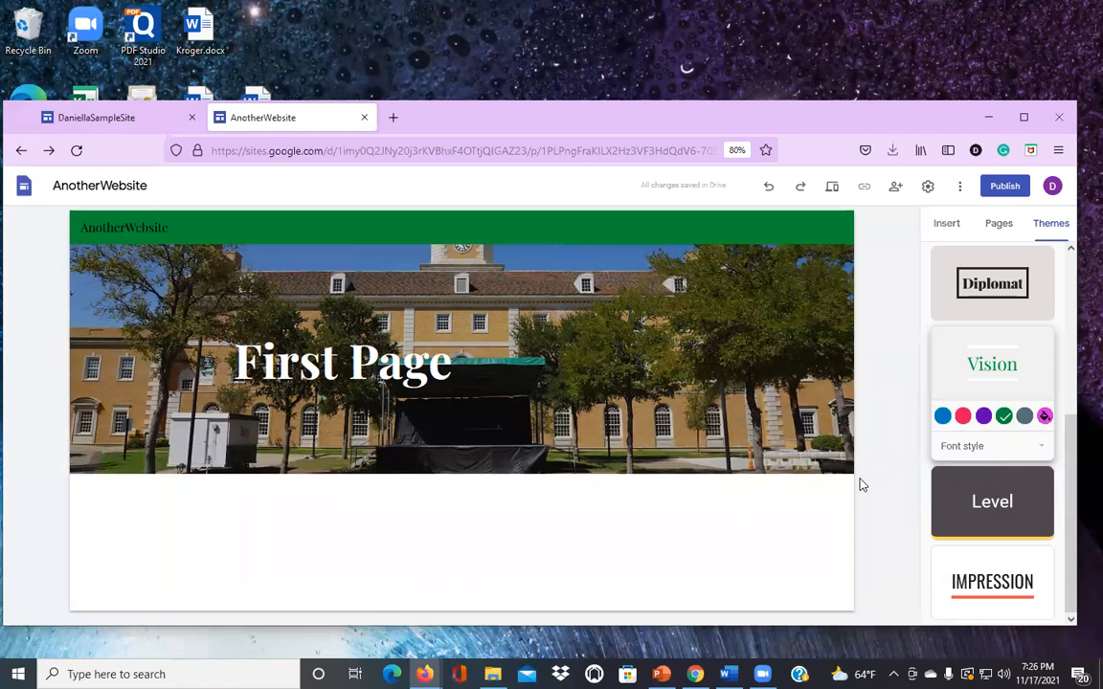
Step: Switch to the Google Sites 101 slide show in PowerPoint and advance through it to the Layouts slide
left_click(988, 118)
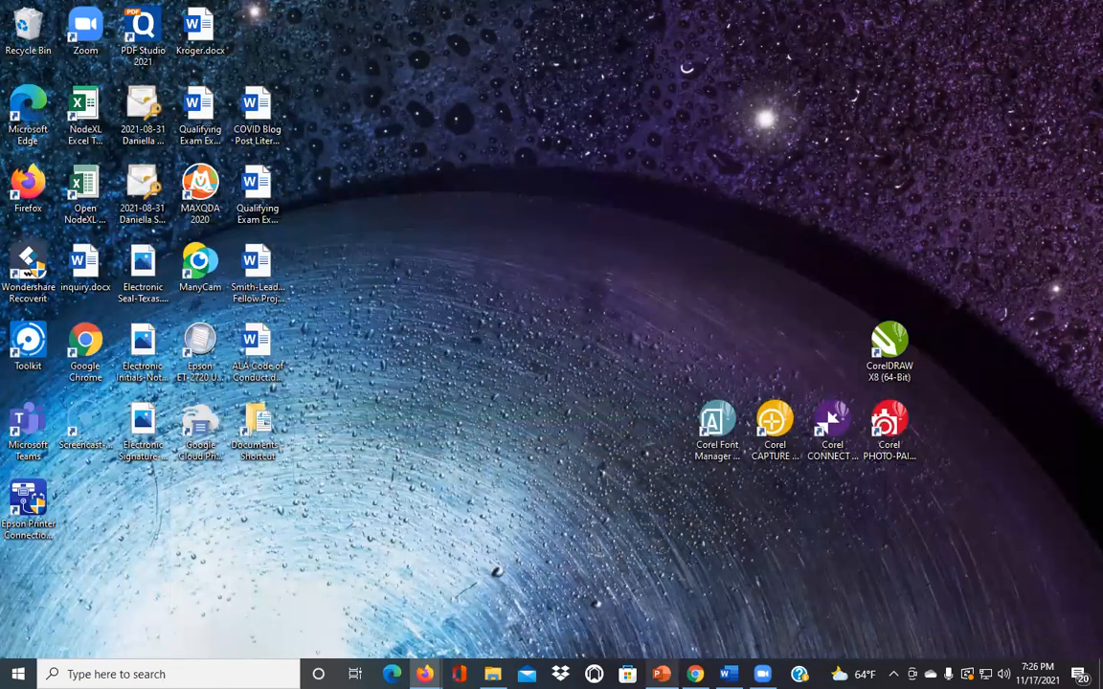
key("alt+Tab")
left_click(947, 632)
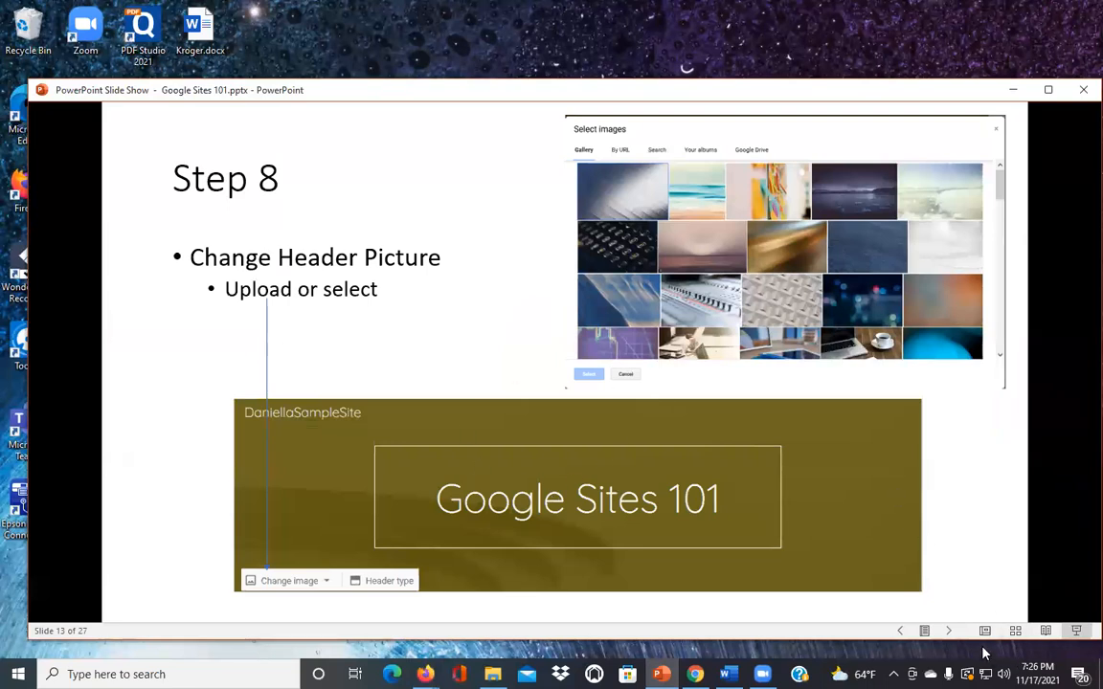
left_click(949, 633)
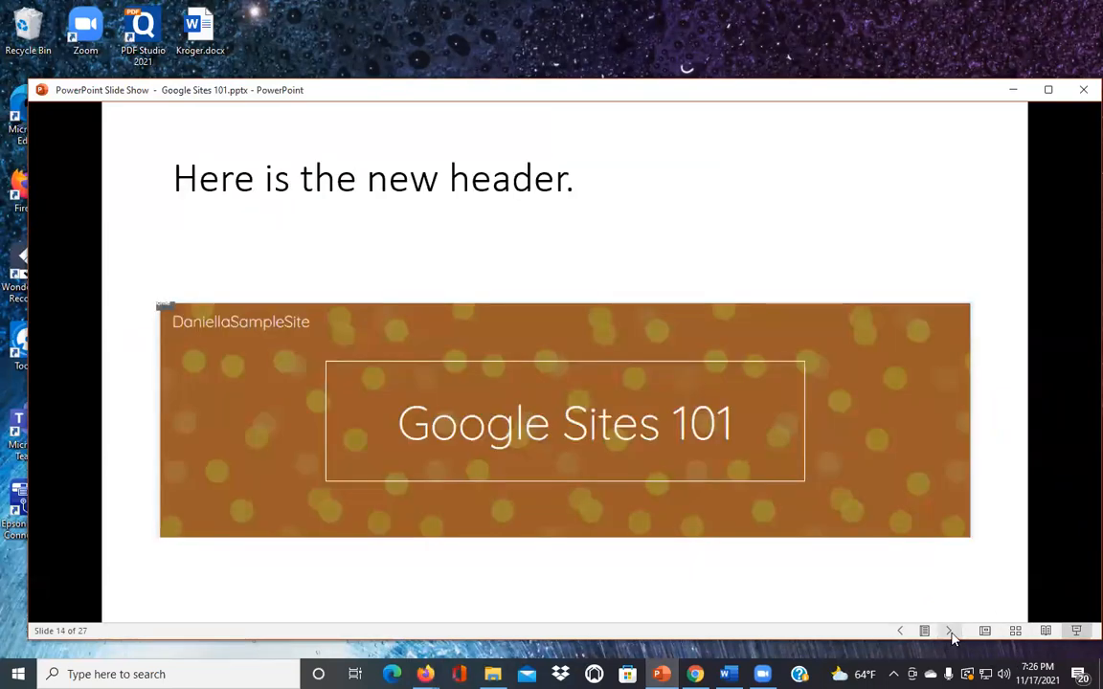
left_click(951, 635)
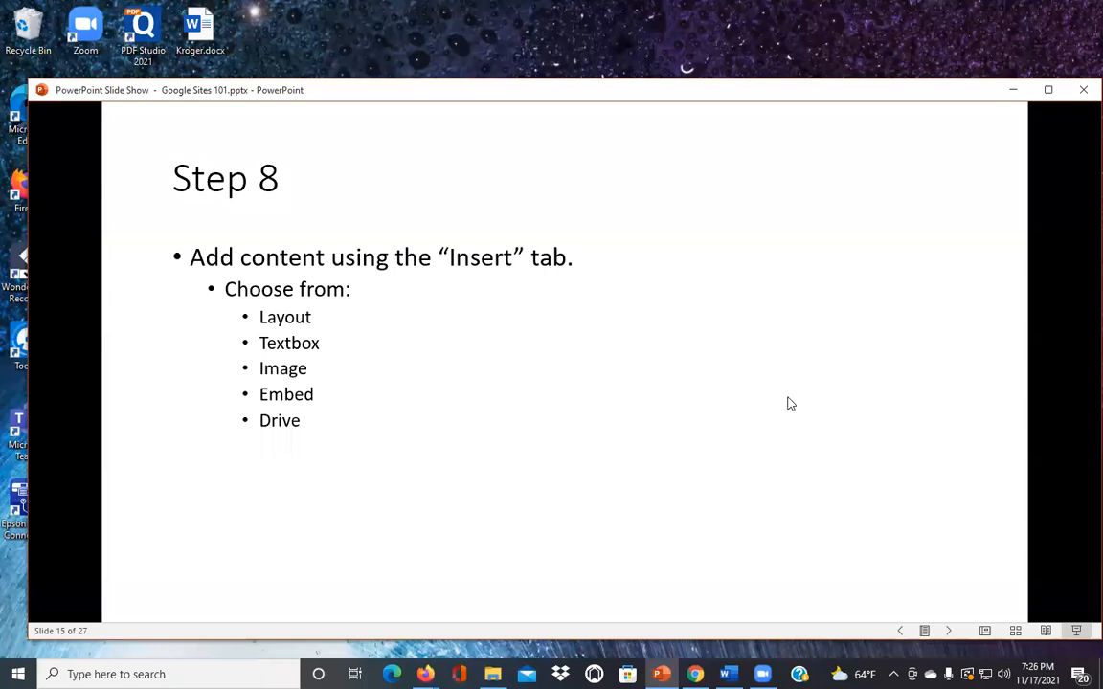
left_click(948, 632)
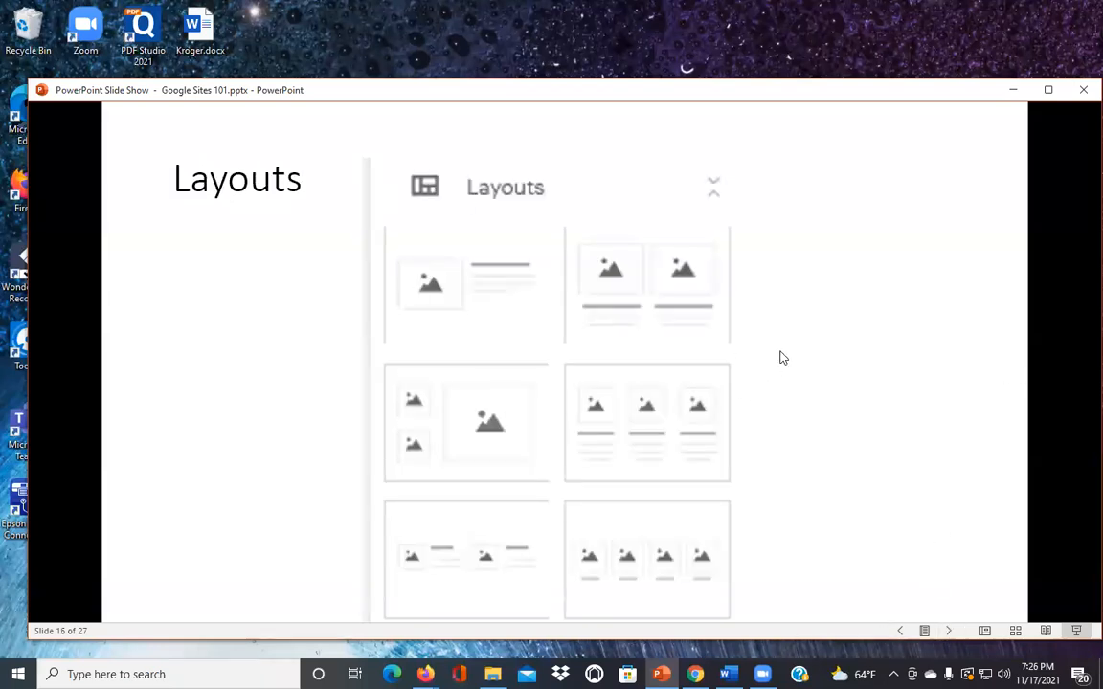
left_click(1009, 95)
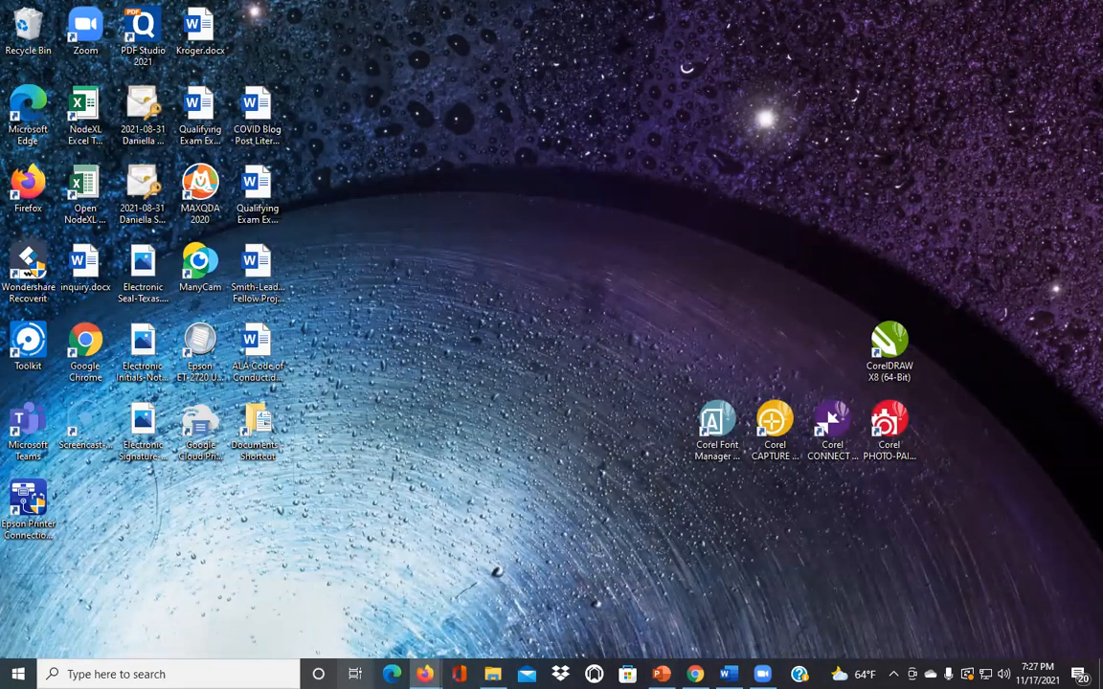
Step: Return to the AnotherWebsite editor in Firefox and insert the layout with one image beside a title and text
mouse_move(424, 670)
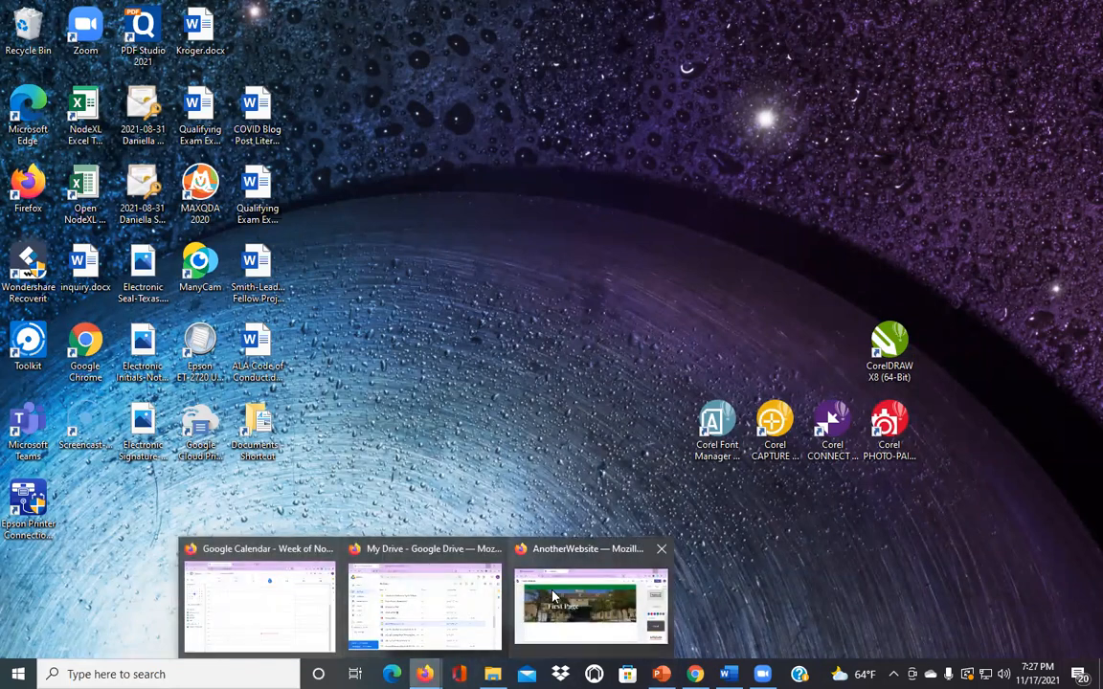
left_click(553, 538)
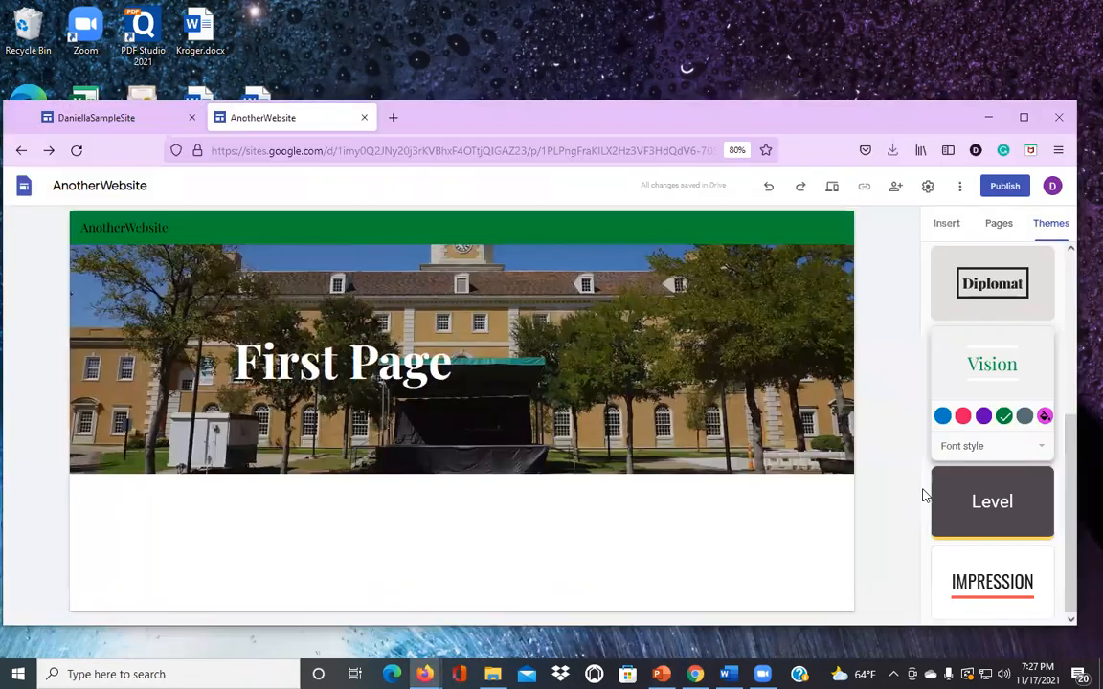
left_click(945, 229)
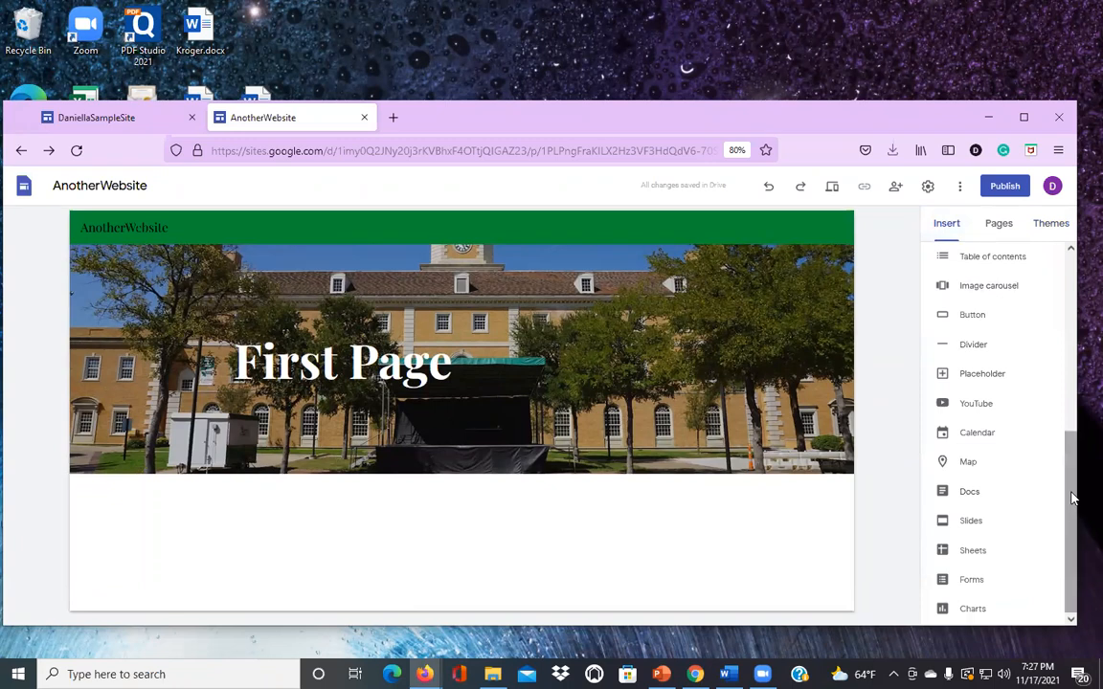
scroll(1072, 402, "up", 5)
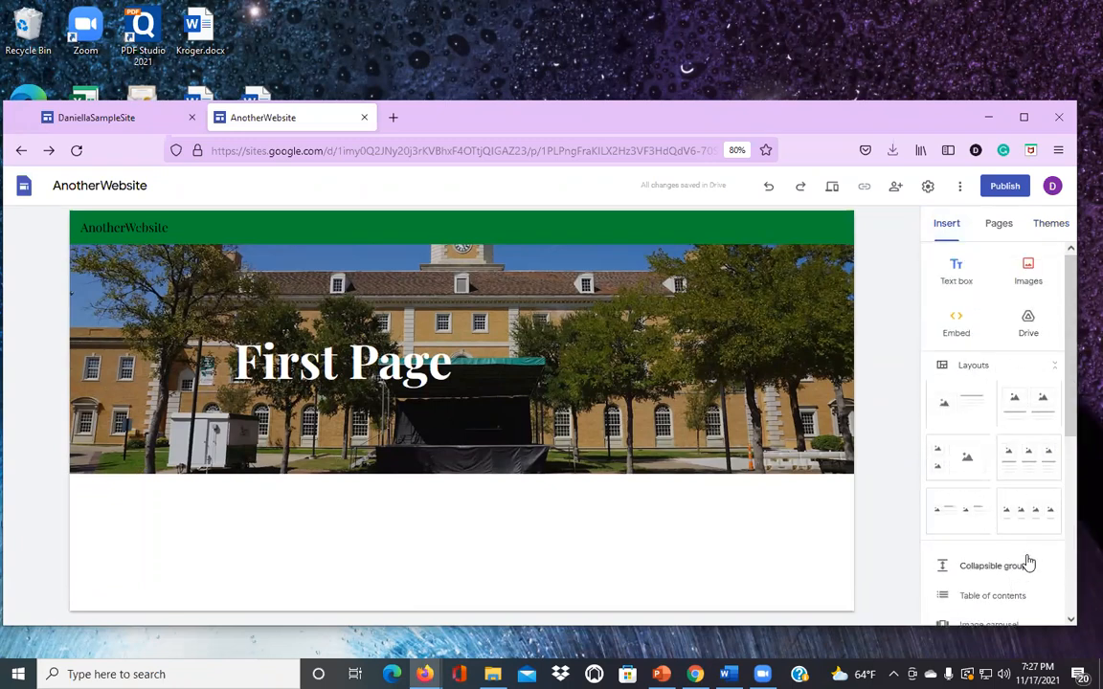
left_click(972, 412)
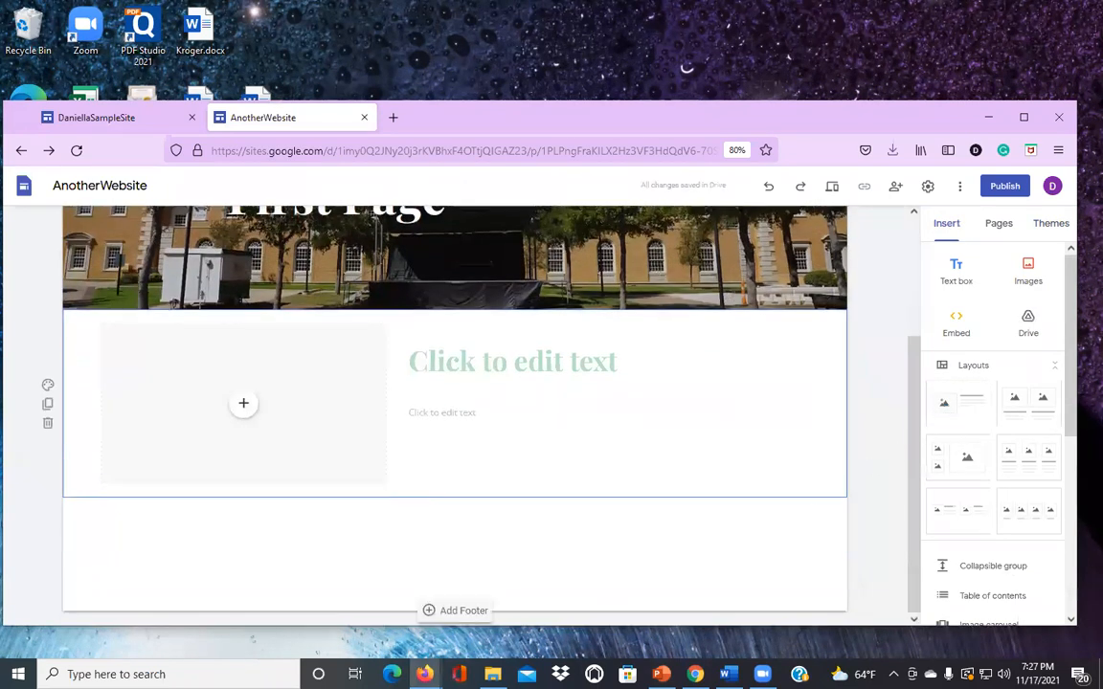
Step: Search Google images for "unt" and place the Marquis Hall photo with the green banner in the layout's image placeholder
left_click(245, 414)
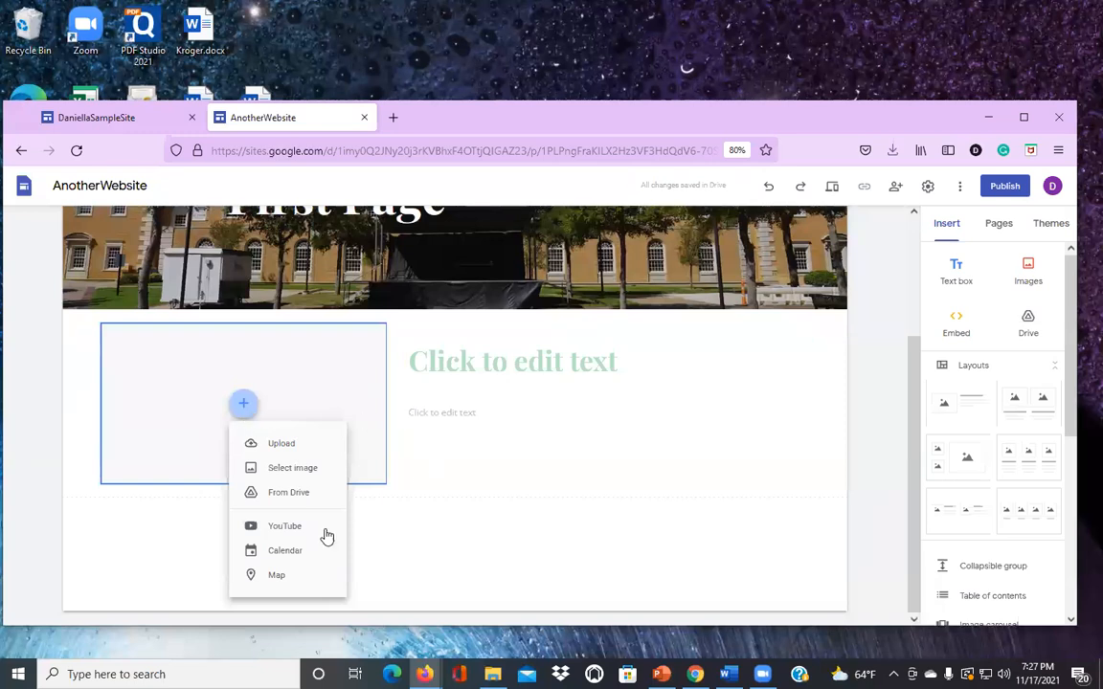
left_click(321, 478)
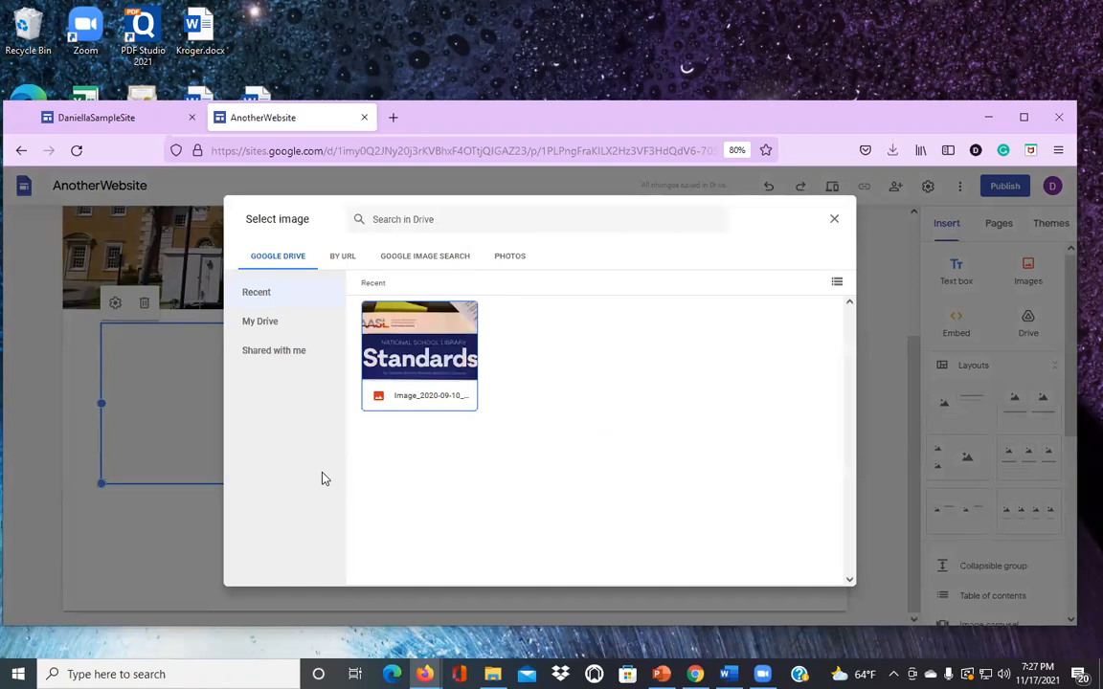
left_click(443, 256)
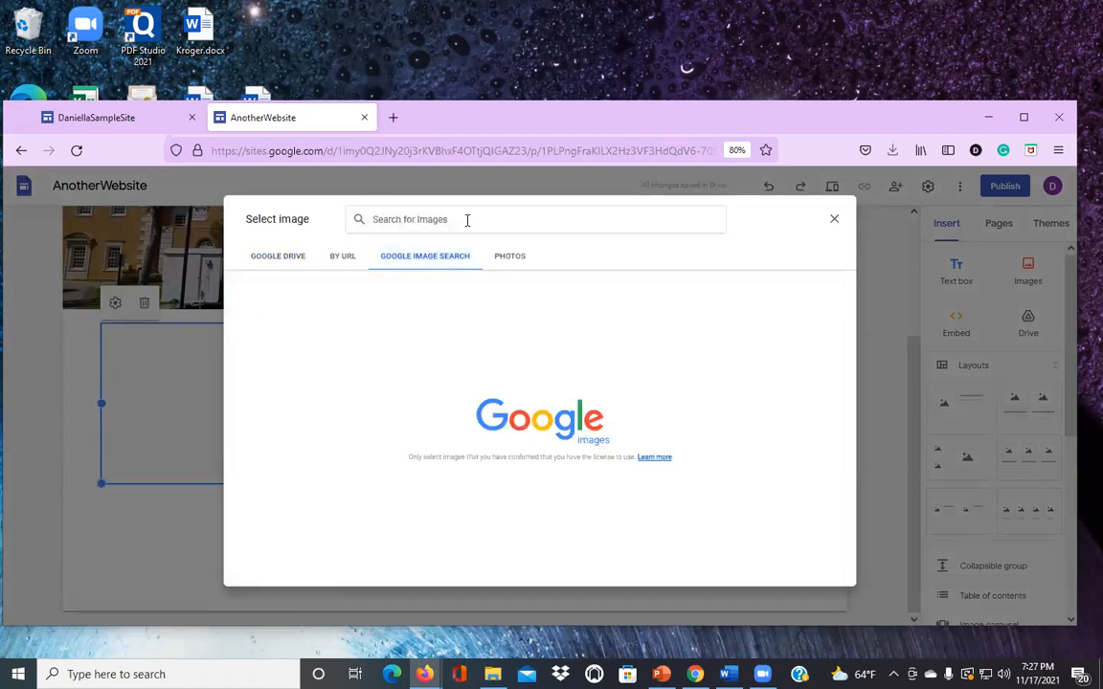
type("unt")
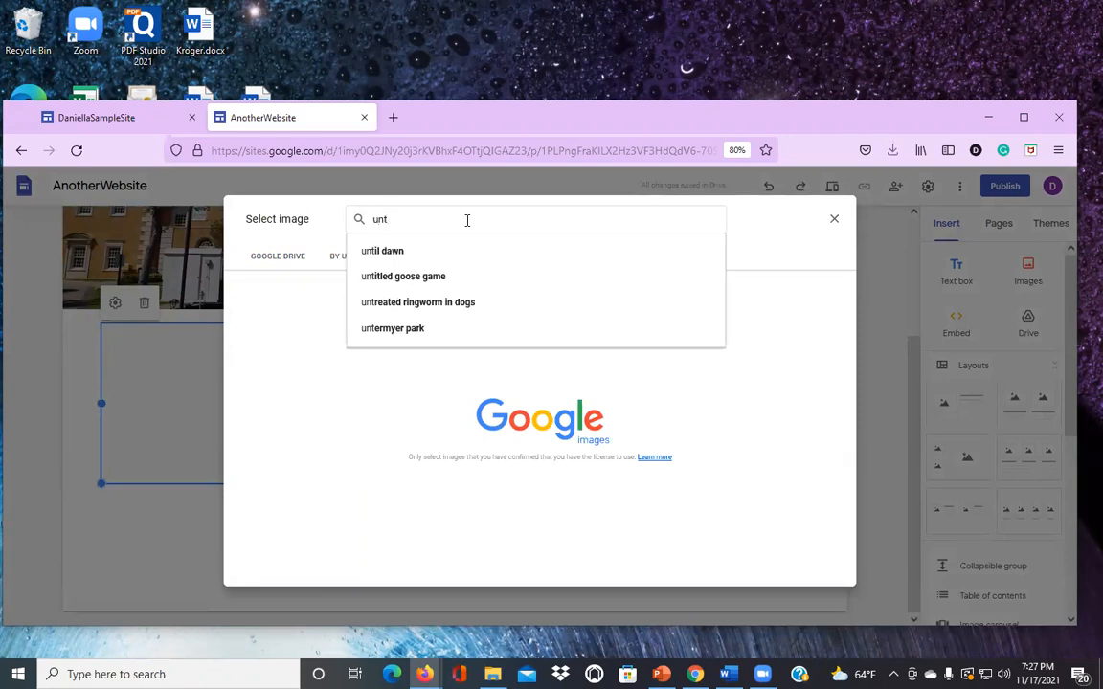
key("Return")
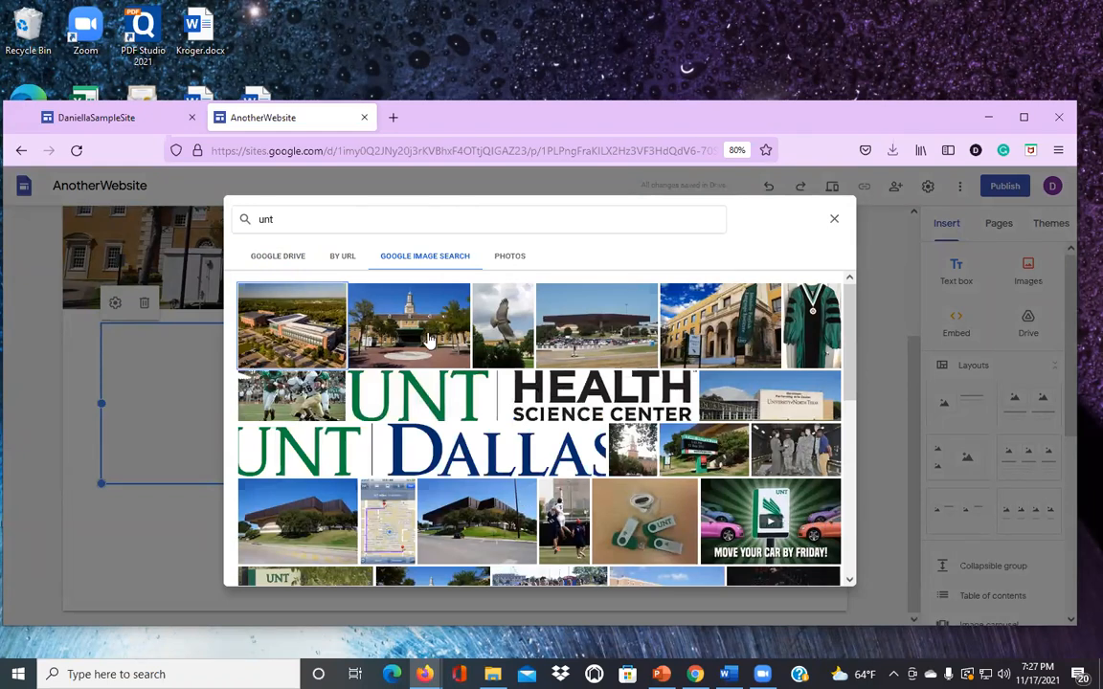
left_click(741, 342)
left_click(825, 572)
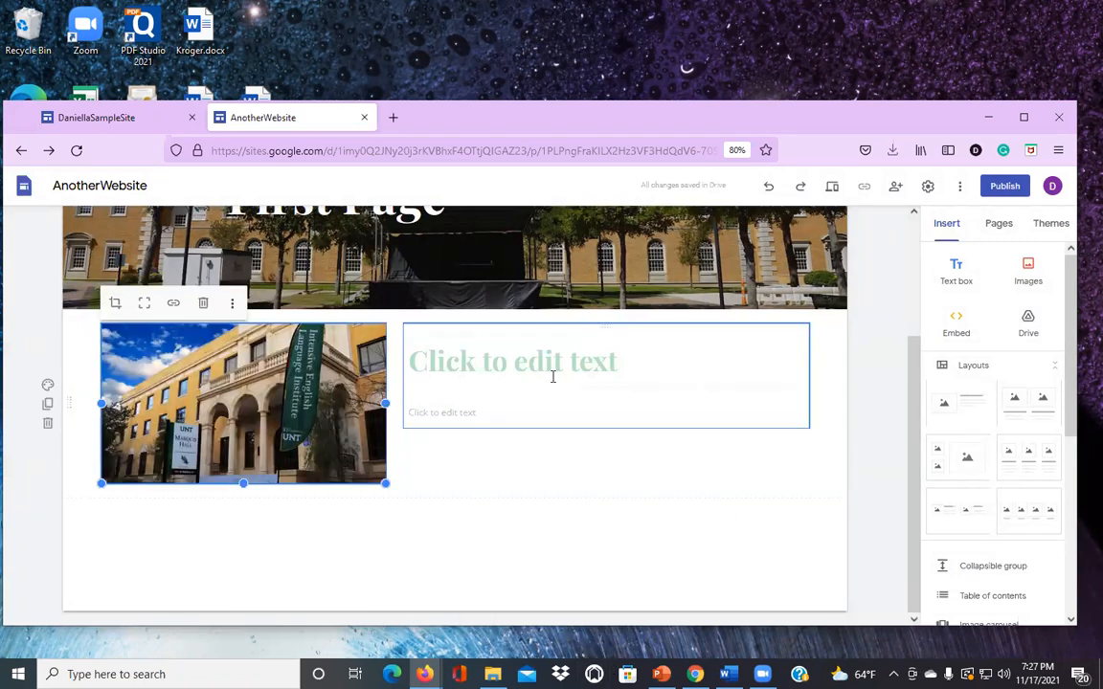
Step: Enter "Header Text" as the title beside the Marquis Hall photo
left_click(616, 371)
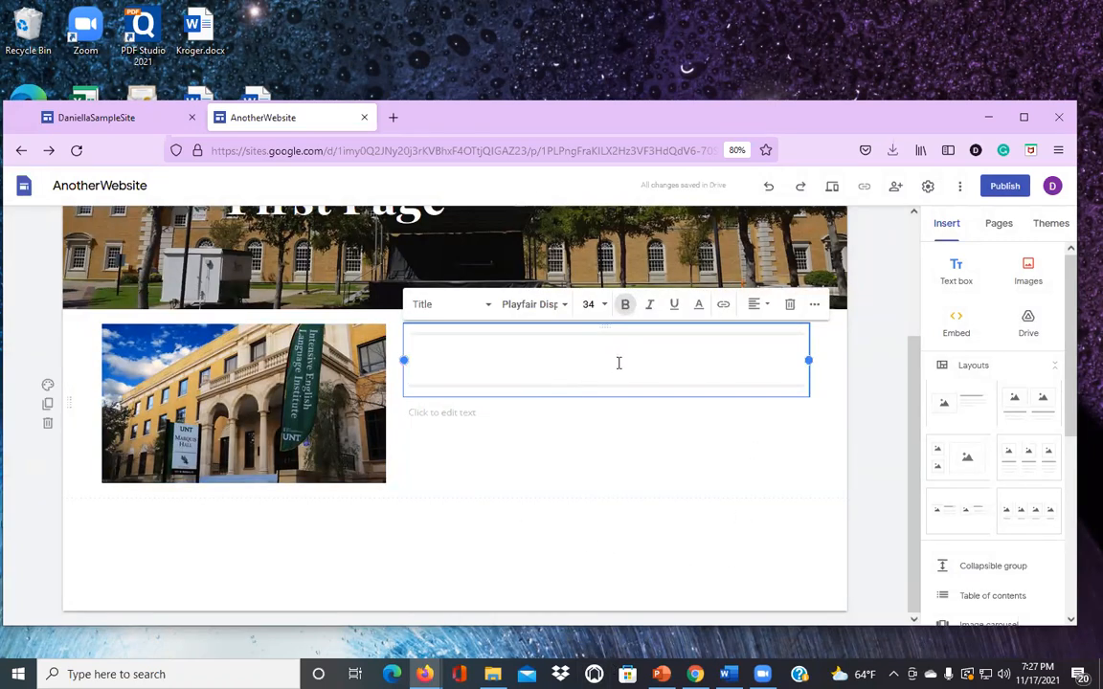
type("Header")
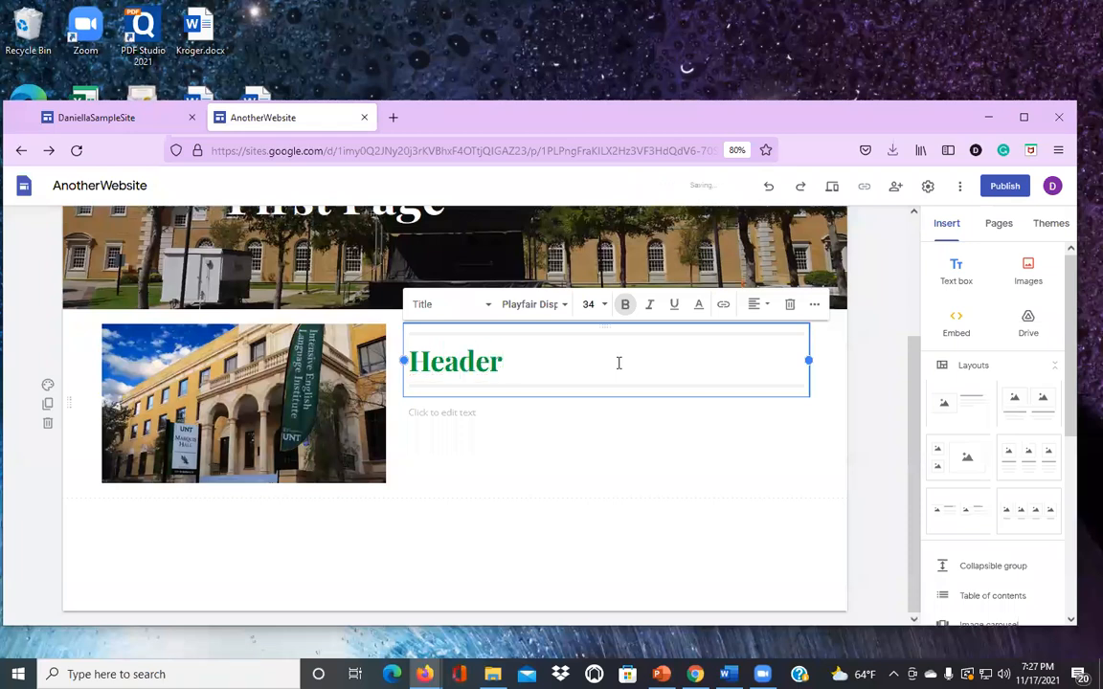
type(" Text")
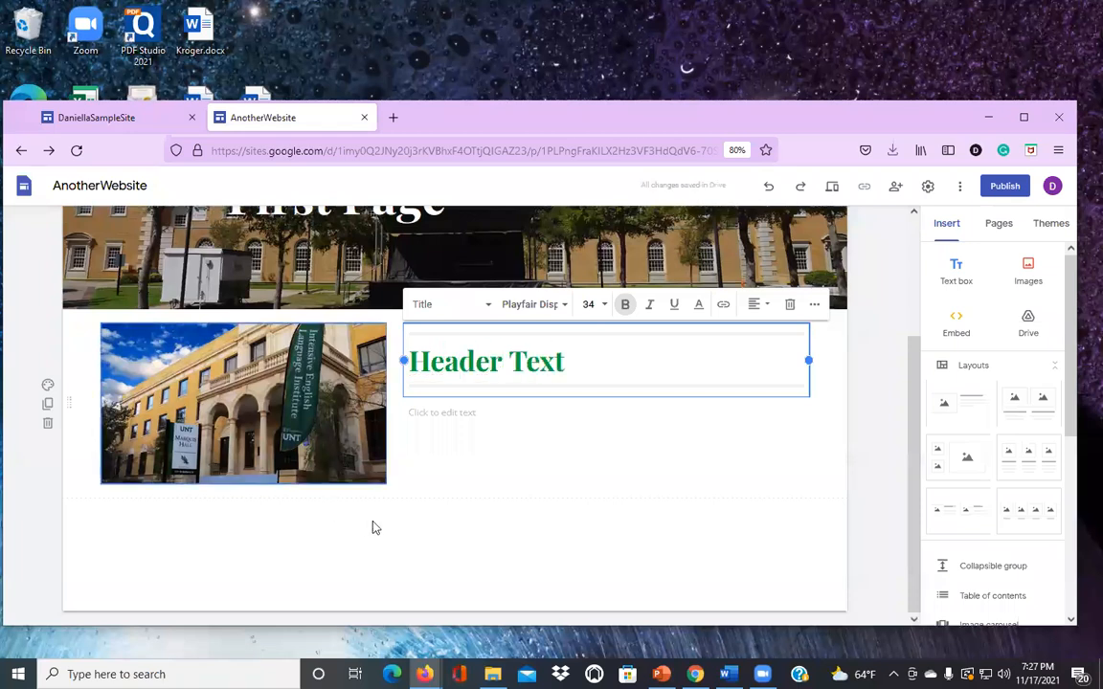
left_click(463, 412)
left_click(591, 524)
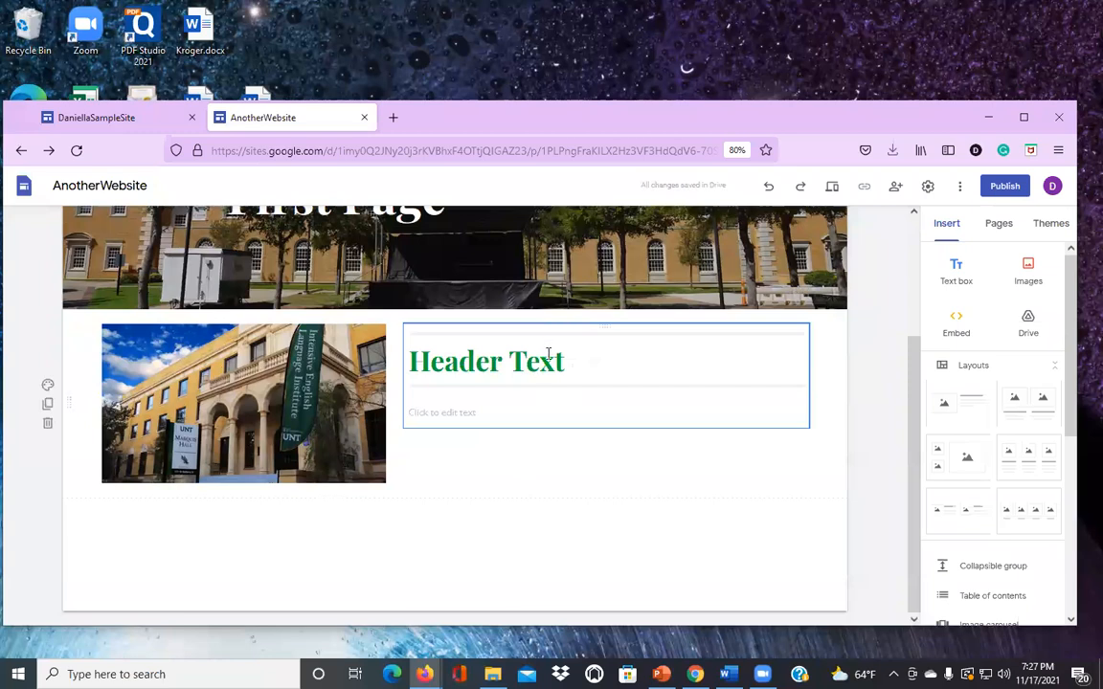
Step: Enter "This is my website about UNT. I hope you like." as the body text under the Header Text title
left_click(549, 365)
left_click(469, 421)
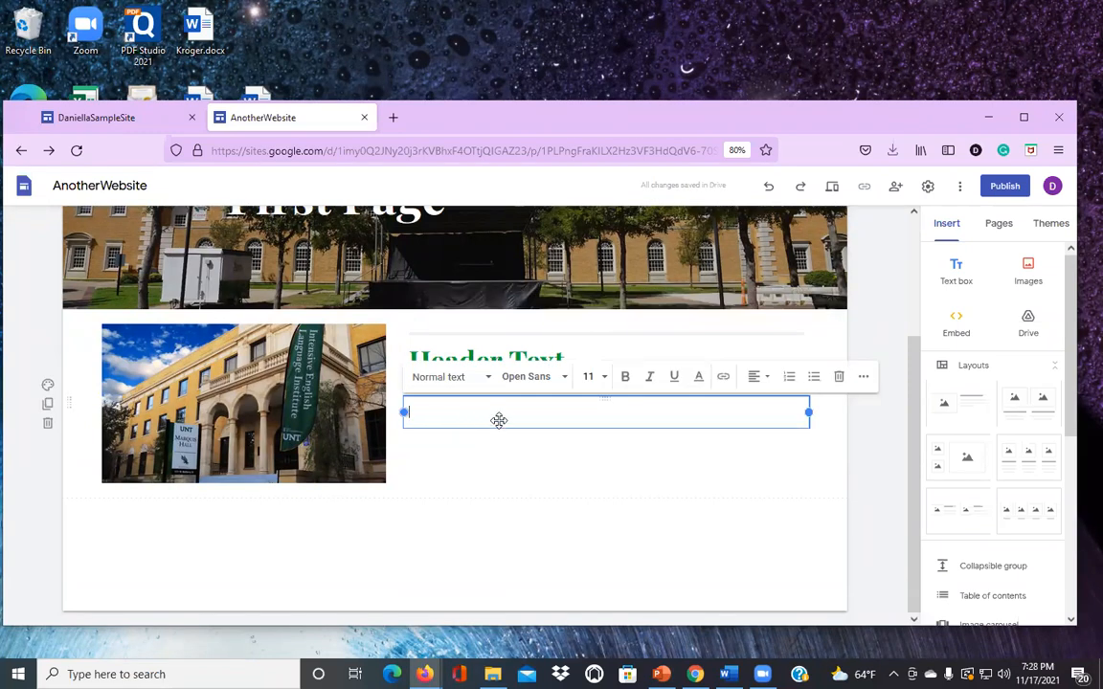
type("This is my website about UNT. I hope you like.")
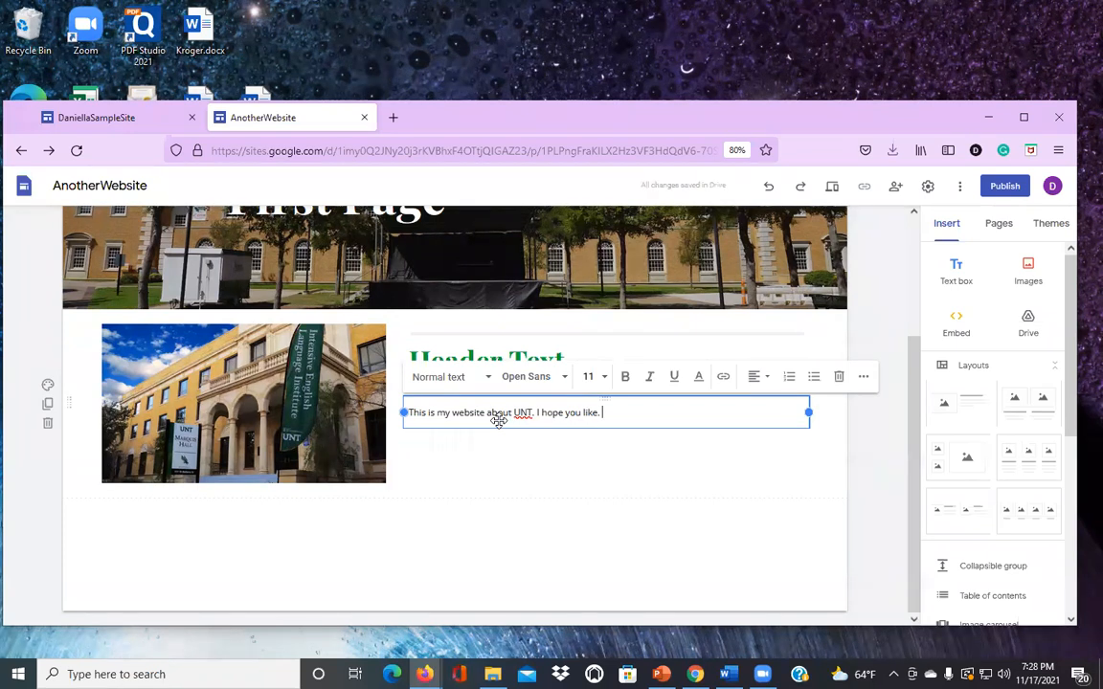
left_click(704, 498)
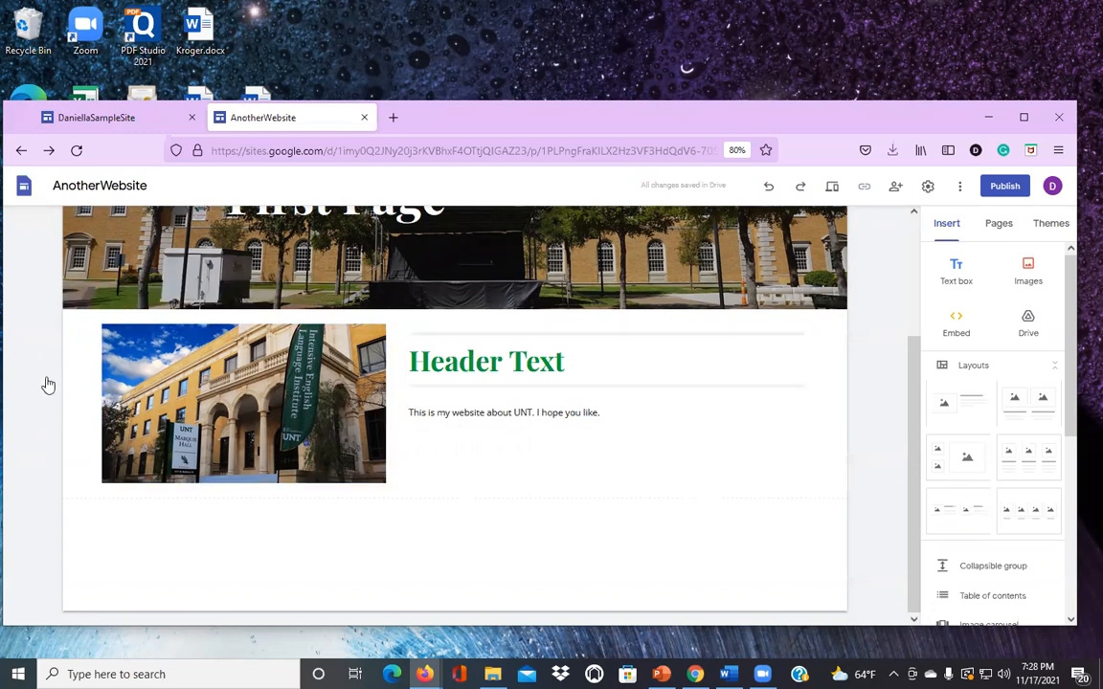
Step: Duplicate the section containing the Marquis Hall photo and its text
mouse_move(48, 406)
left_click(47, 406)
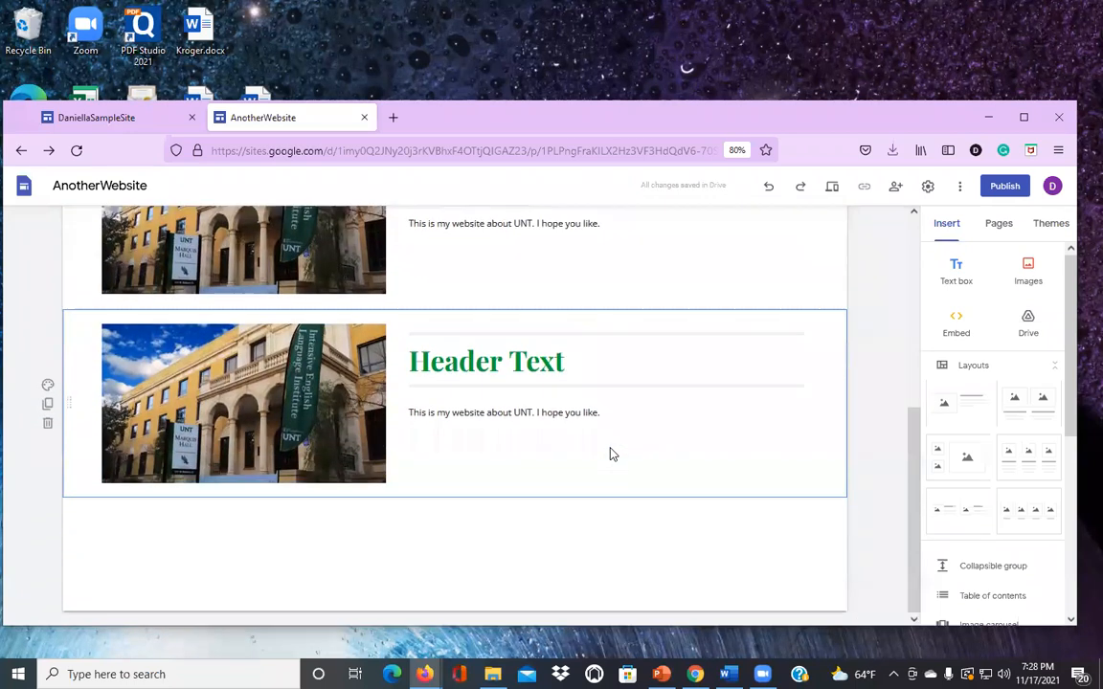
scroll(609, 454, "up", 2)
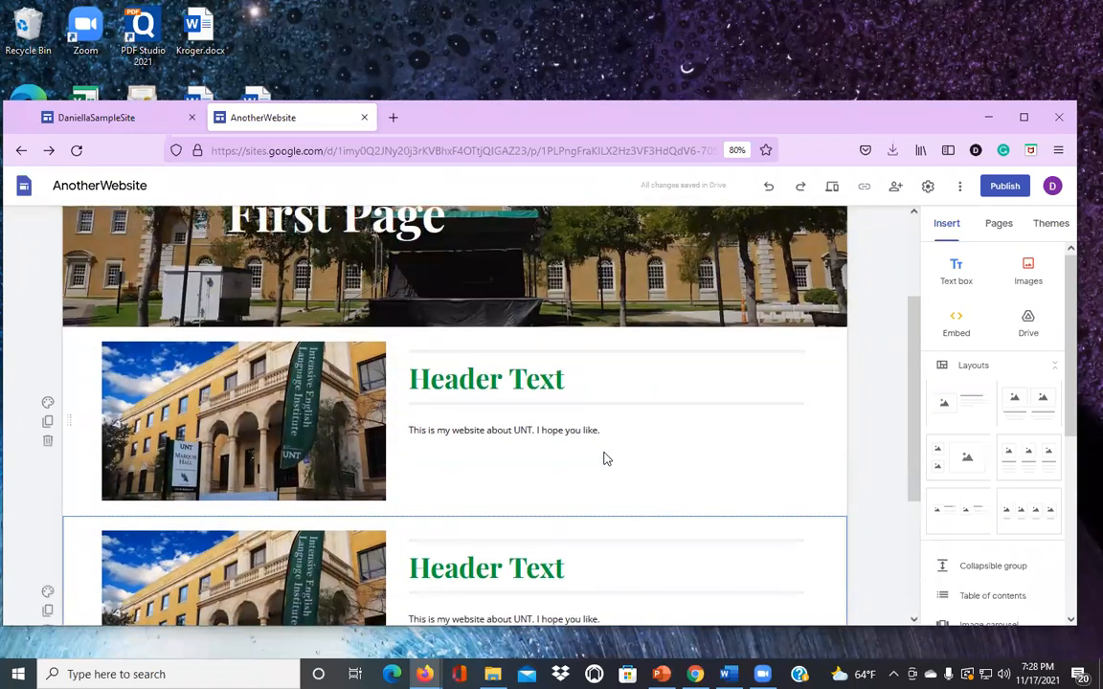
scroll(603, 458, "down", 1)
Step: Change the title of the duplicated section to "New Header Text"
left_click(535, 499)
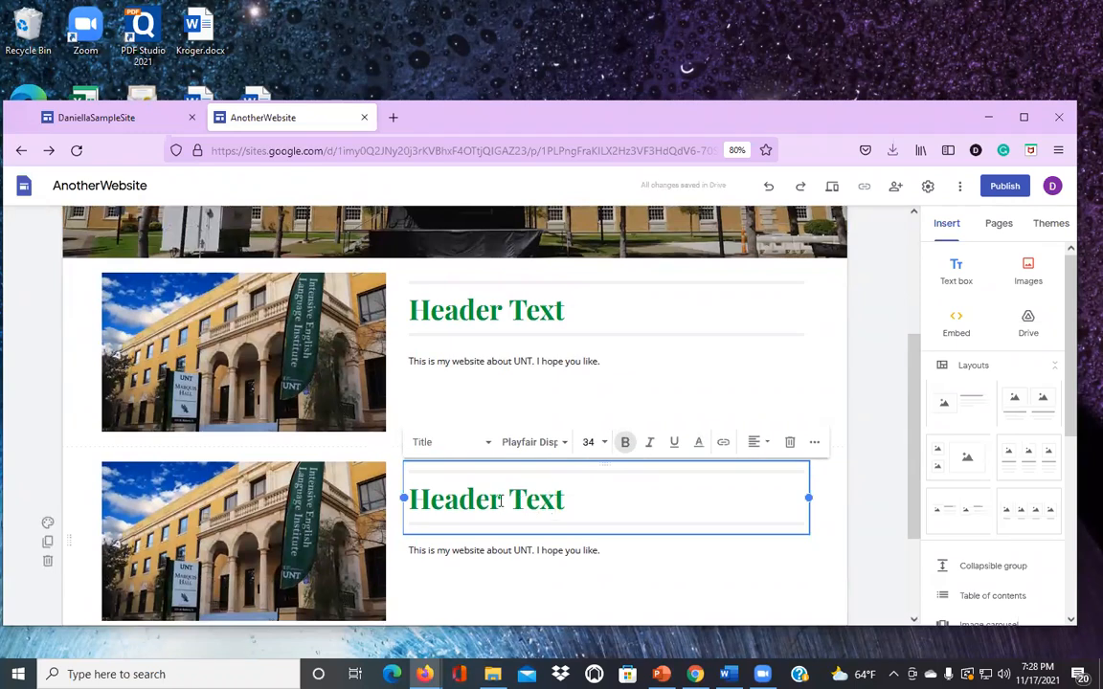
left_click_drag(500, 502, 403, 498)
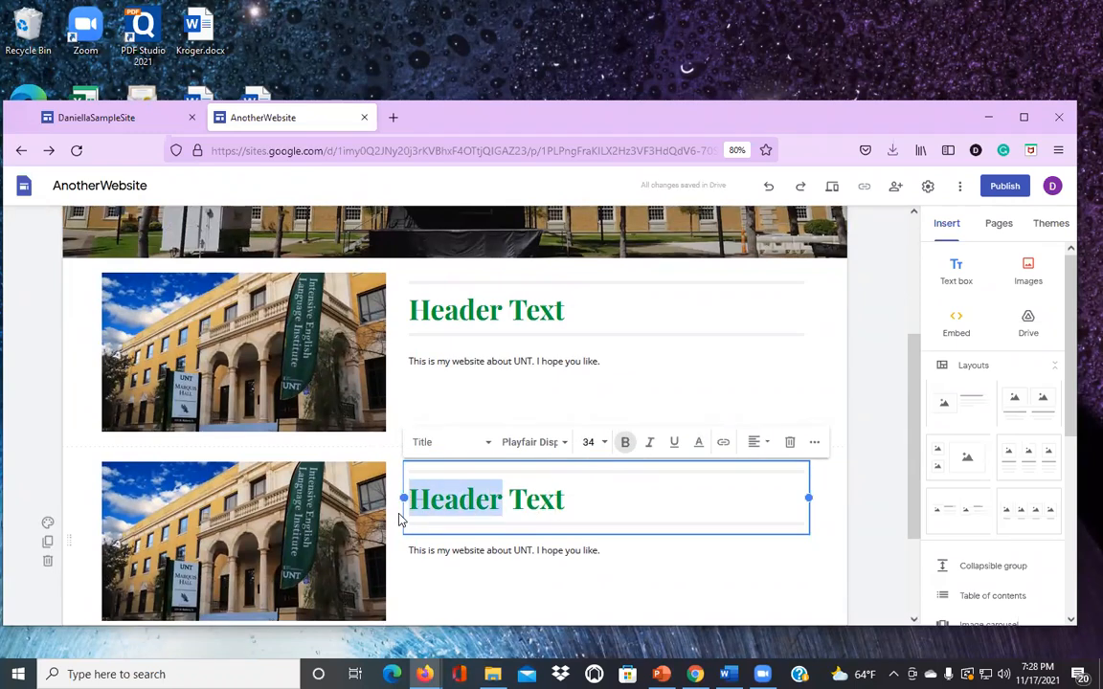
type("new")
key("BackSpace")
key("BackSpace")
key("BackSpace")
type("New headin")
key("BackSpace")
key("BackSpace")
key("BackSpace")
key("BackSpace")
key("BackSpace")
key("BackSpace")
type("Header")
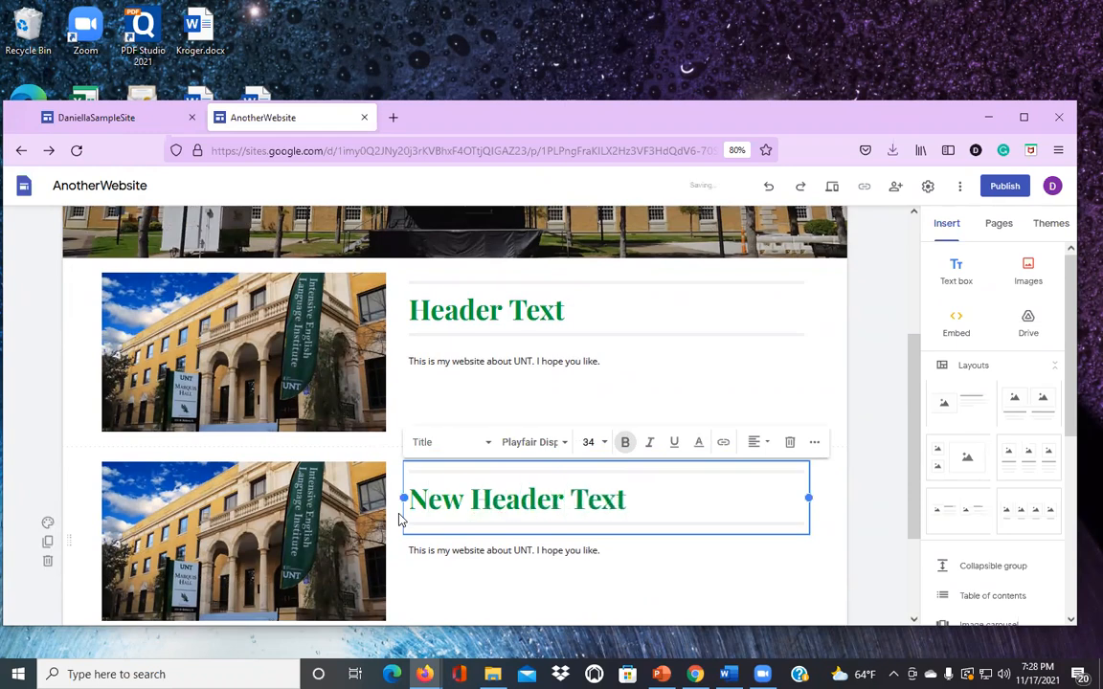
left_click(640, 557)
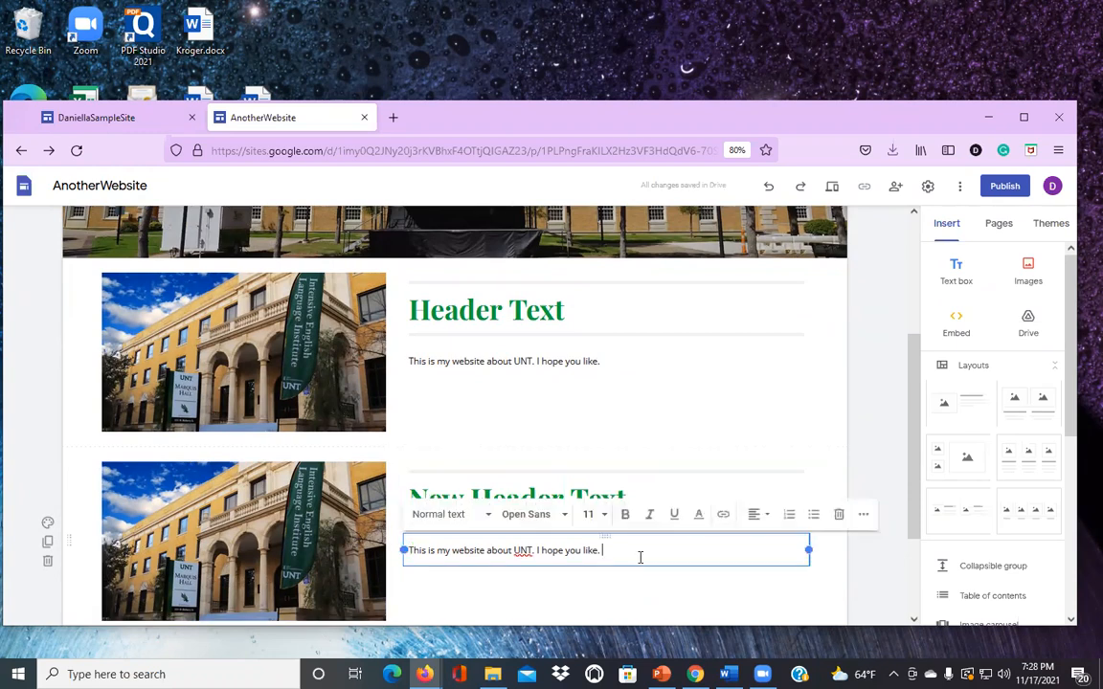
left_click(886, 482)
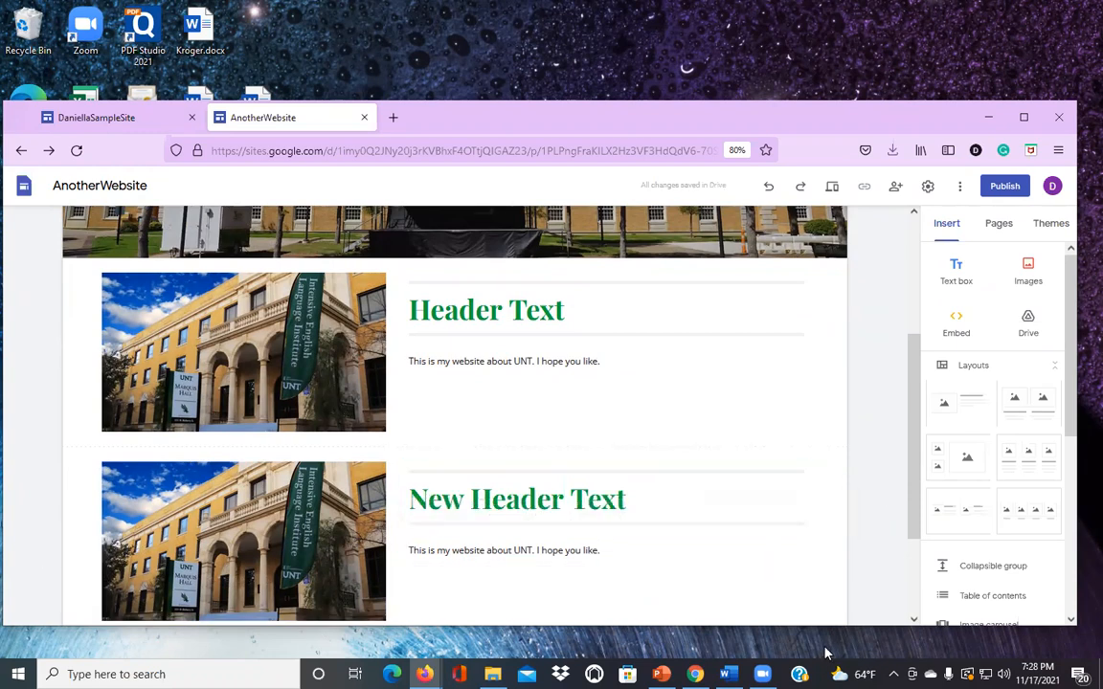
Step: Delete the duplicated section titled "New Header Text"
mouse_move(104, 567)
left_click(48, 566)
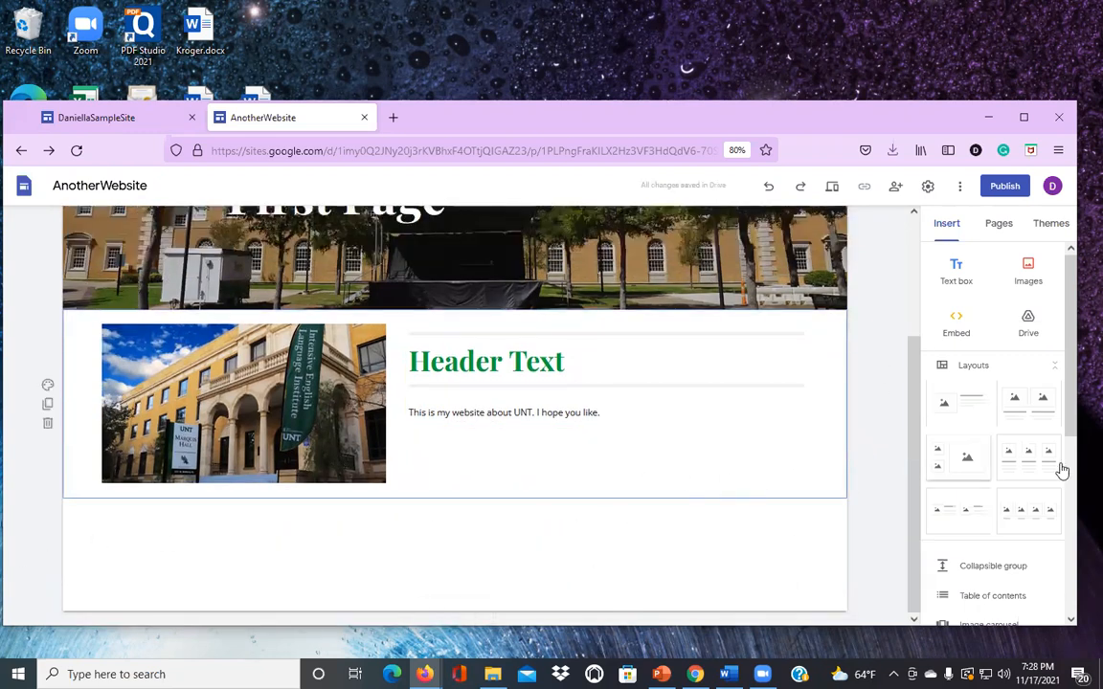
Step: Insert the layout with two side-by-side images and captions below the Header Text section
left_click(1036, 422)
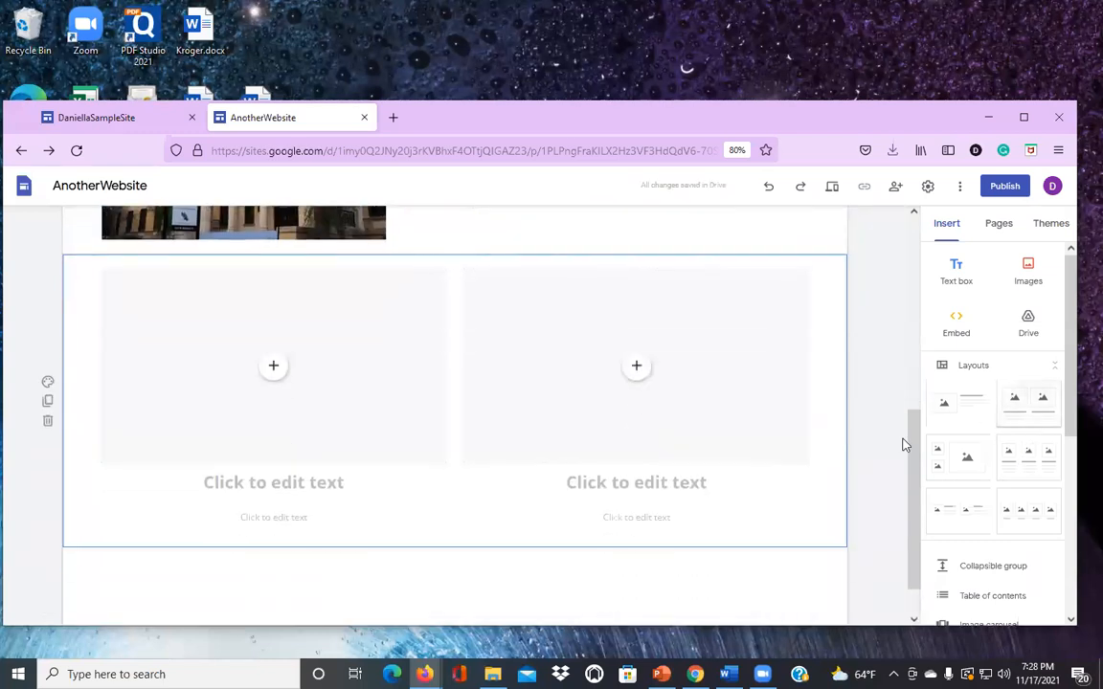
Step: Title the left column of the two-image layout "This more text" and the right column "This is even more text"
scroll(755, 602, "up", 2)
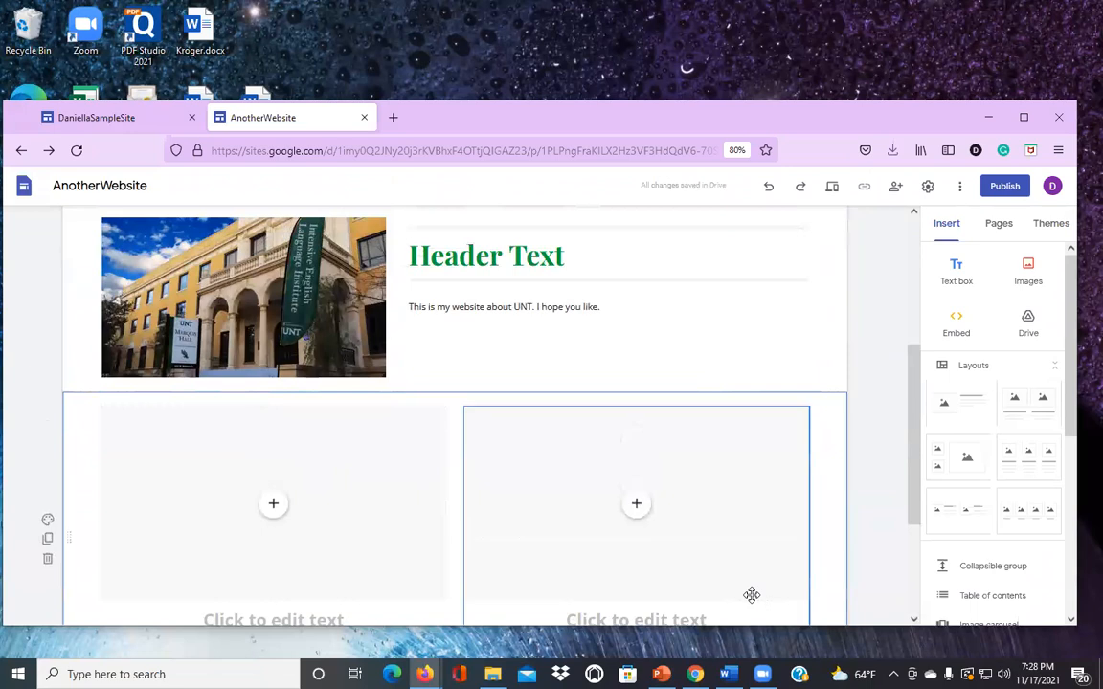
scroll(751, 595, "down", 1)
left_click(273, 551)
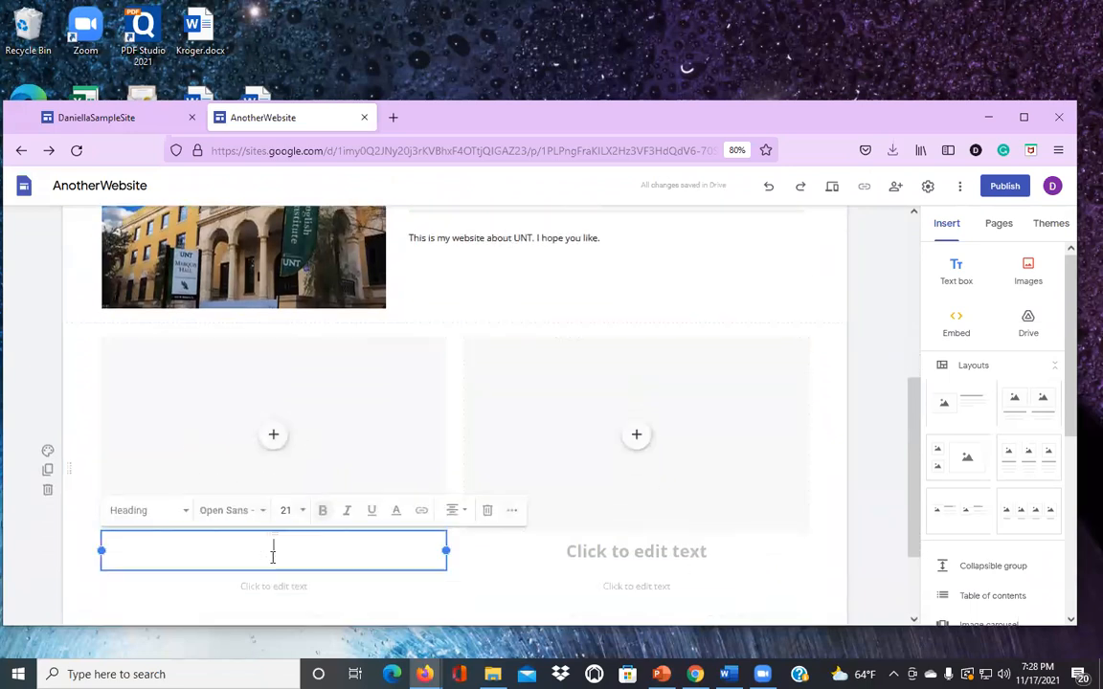
type("This more text")
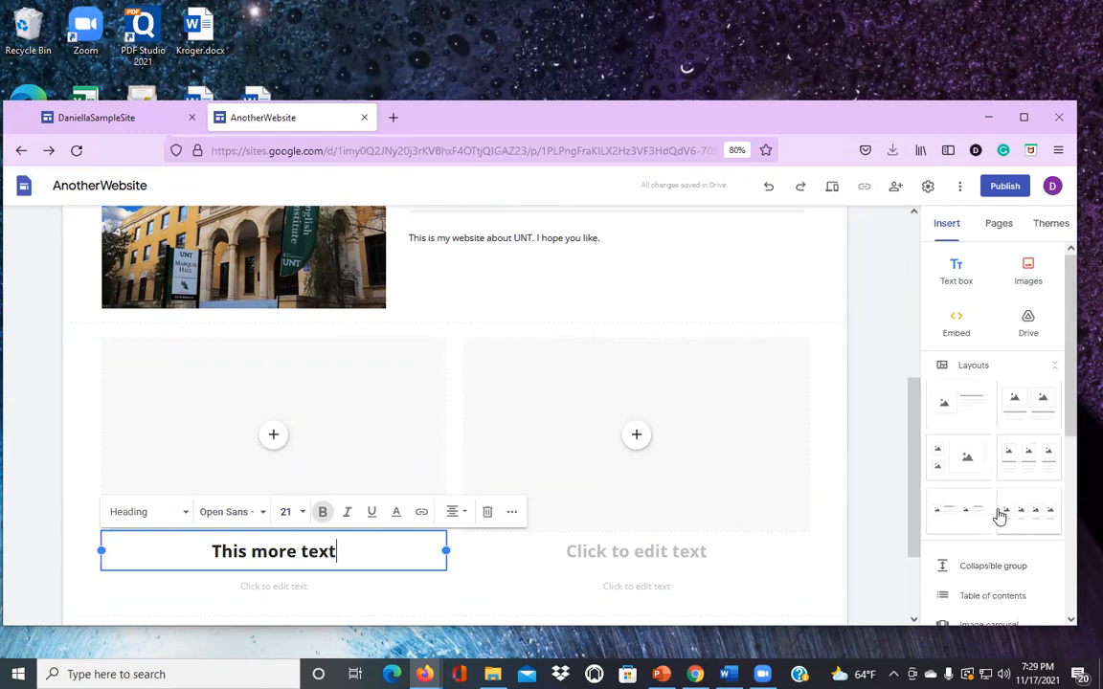
left_click(649, 558)
type("Thi")
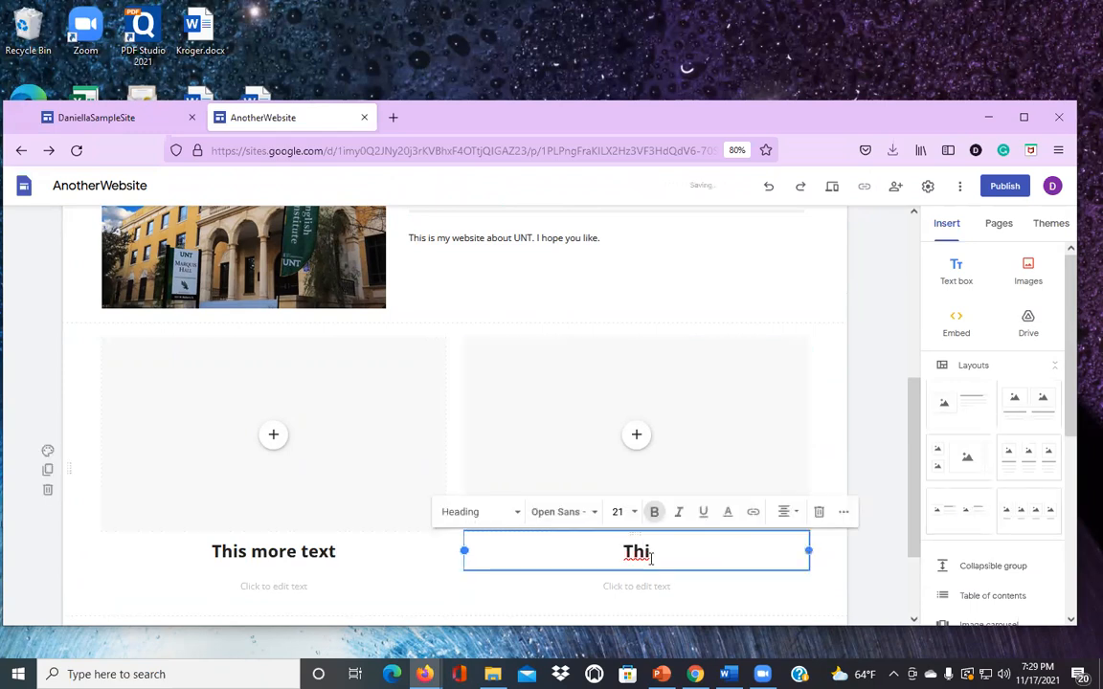
type("s is even more text")
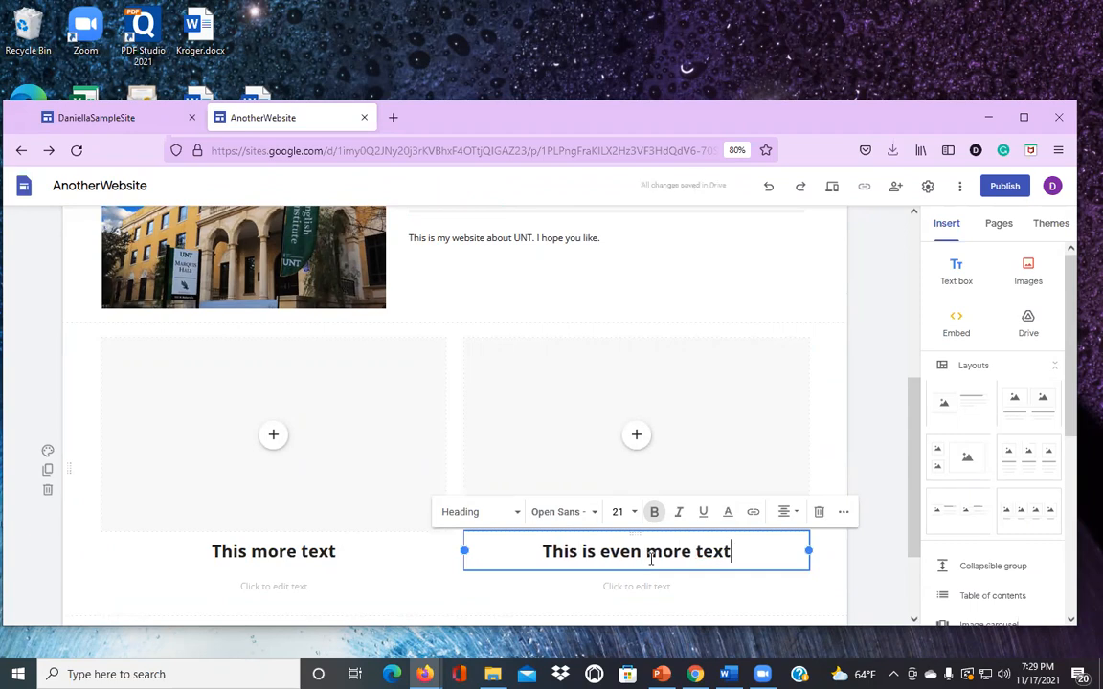
Step: Enter "More text" as the body caption beneath the titles of both columns
left_click(617, 587)
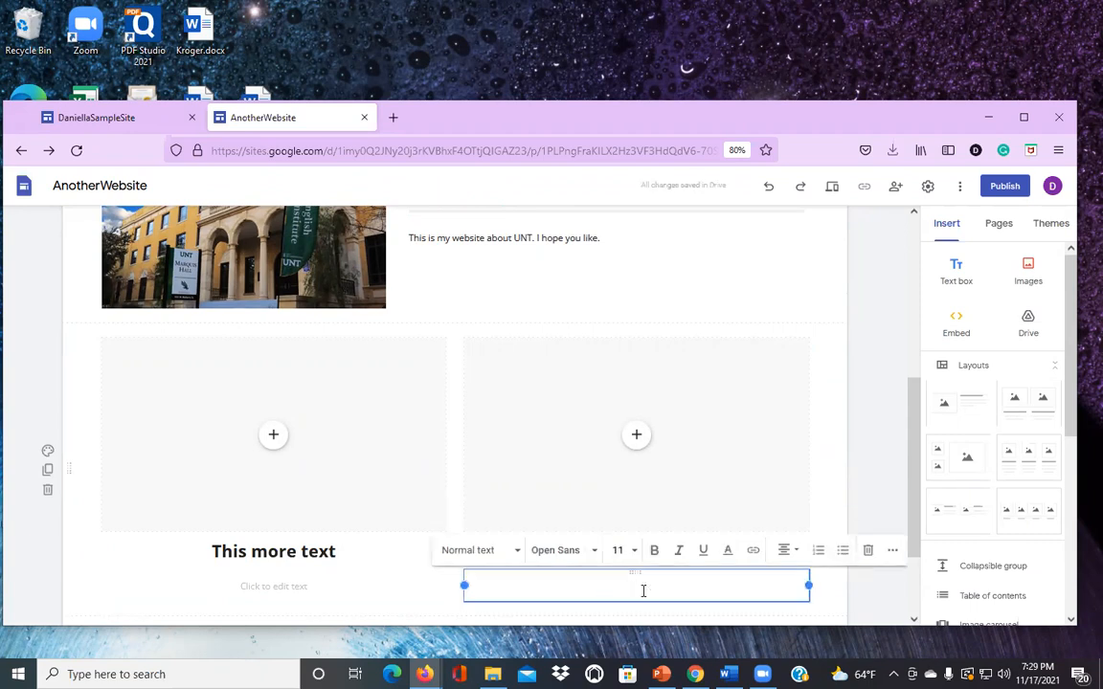
type("More text")
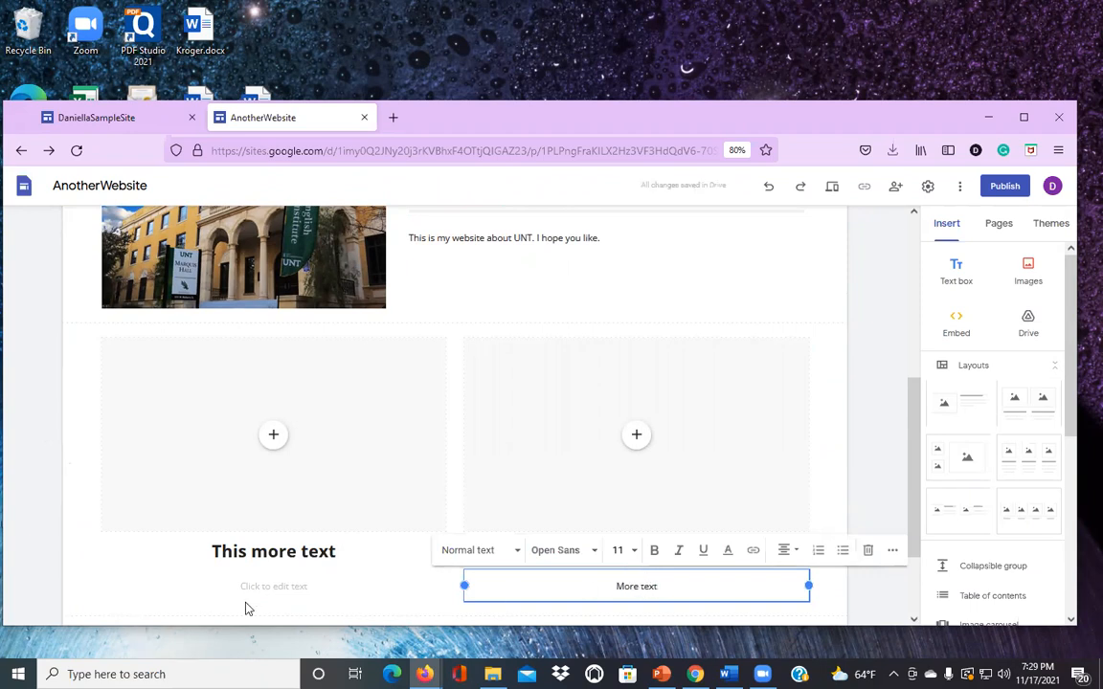
left_click(271, 585)
type("More text")
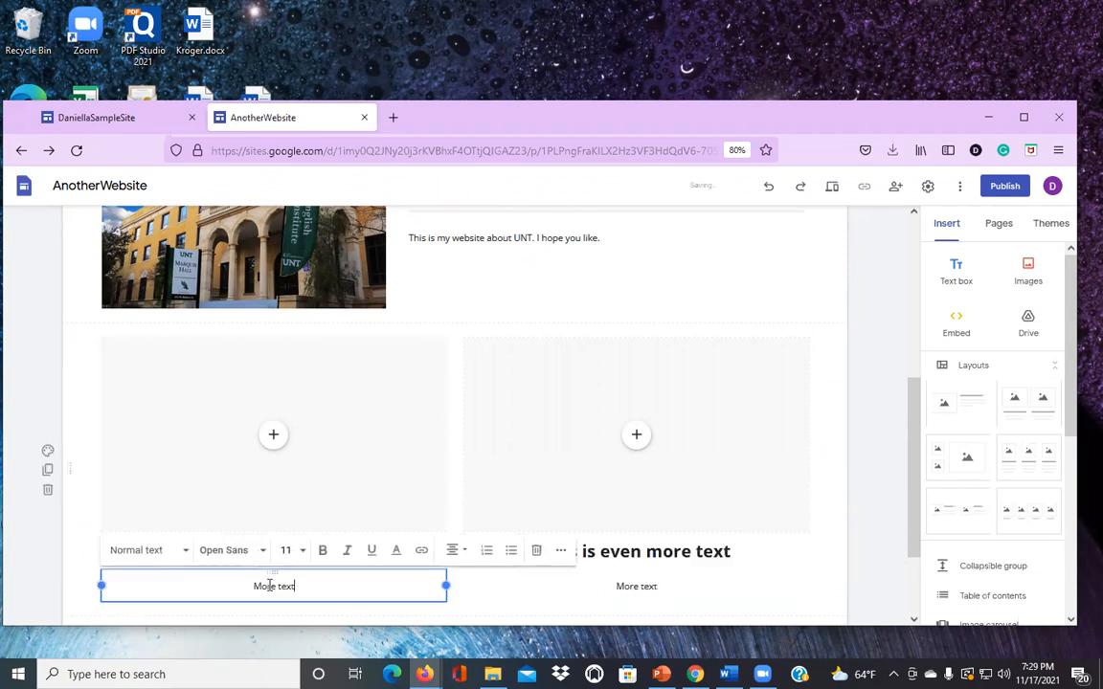
Step: Search YouTube for "university of north texas" and insert the UNT Campus Tour 2020 video above the "This more text" caption
left_click(274, 438)
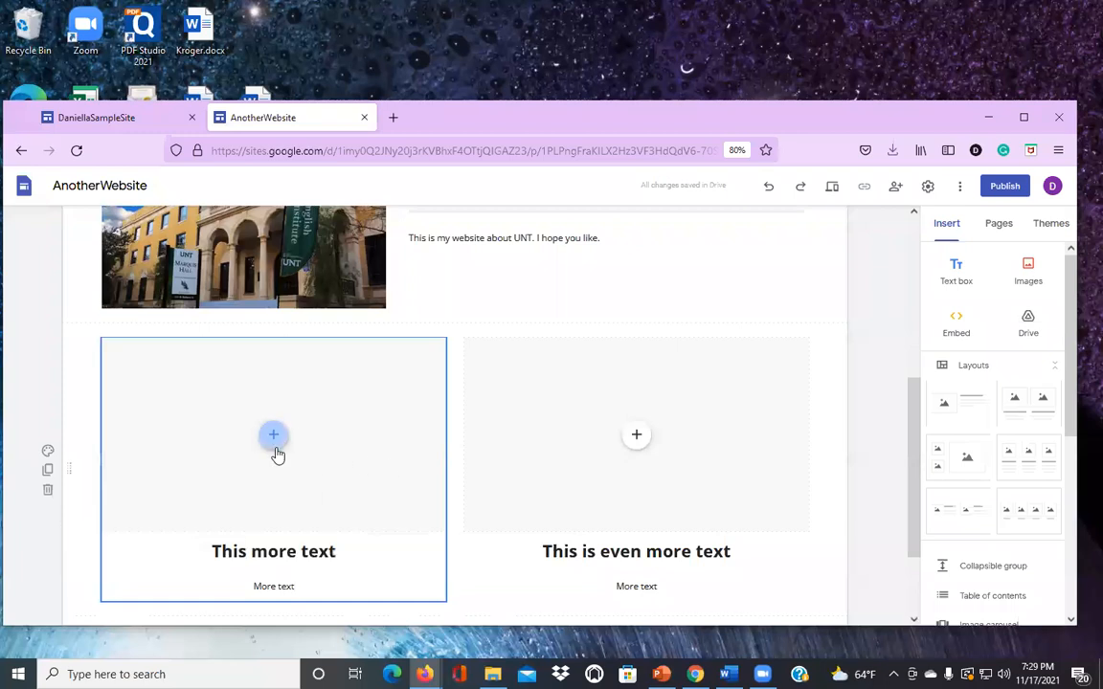
left_click(314, 547)
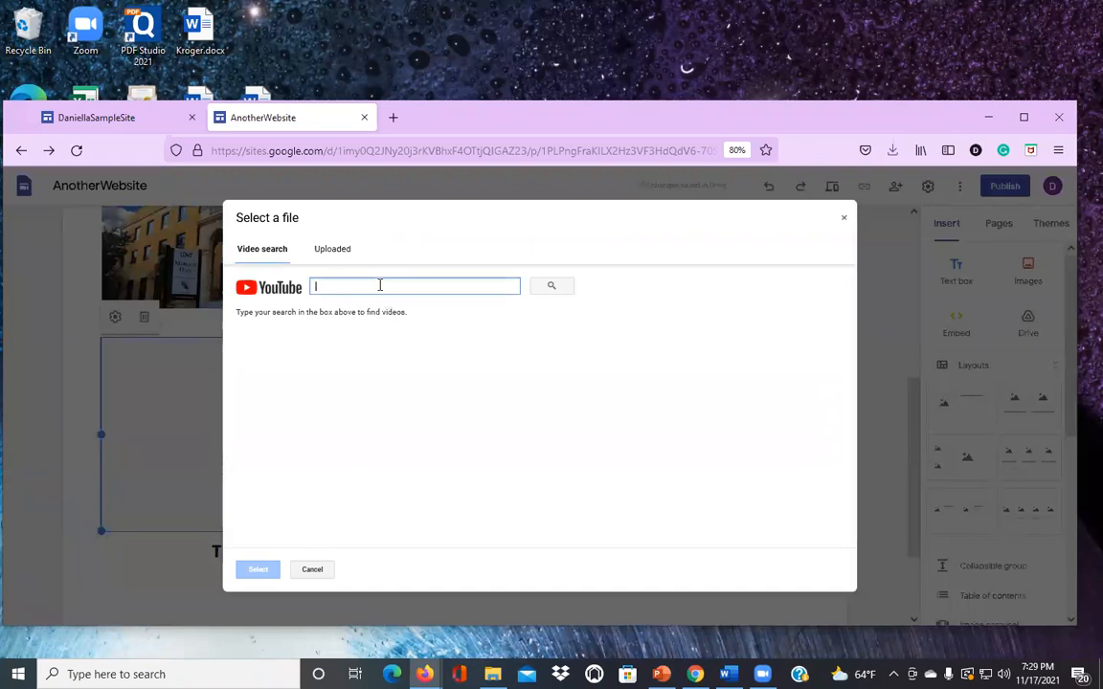
type("university of north texas")
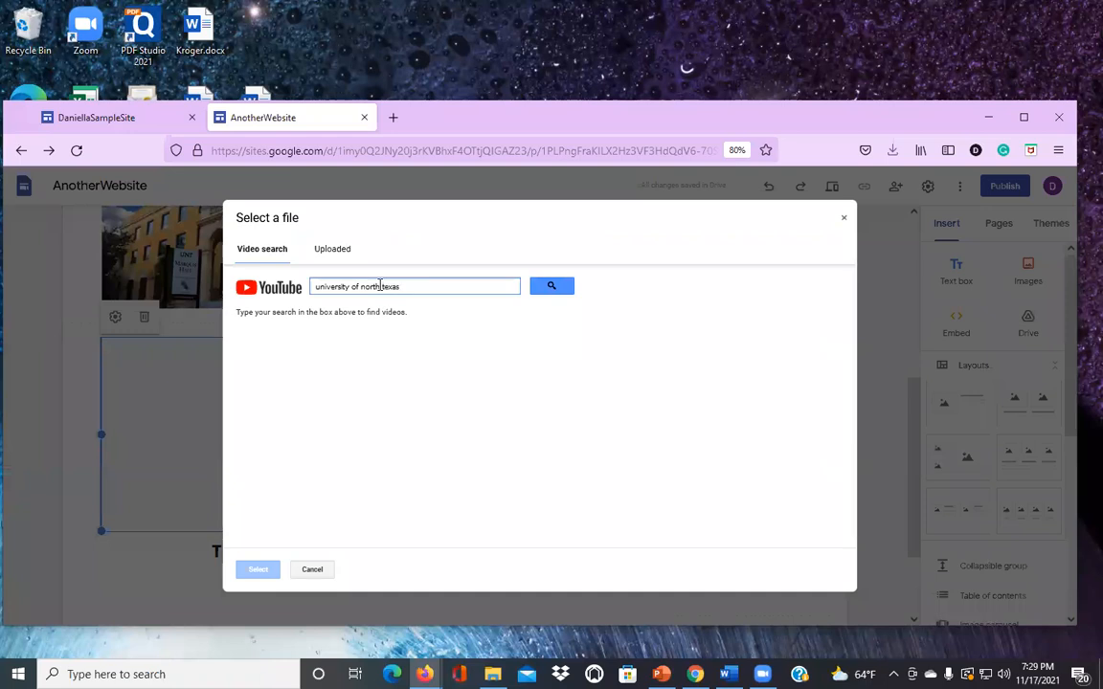
key("Return")
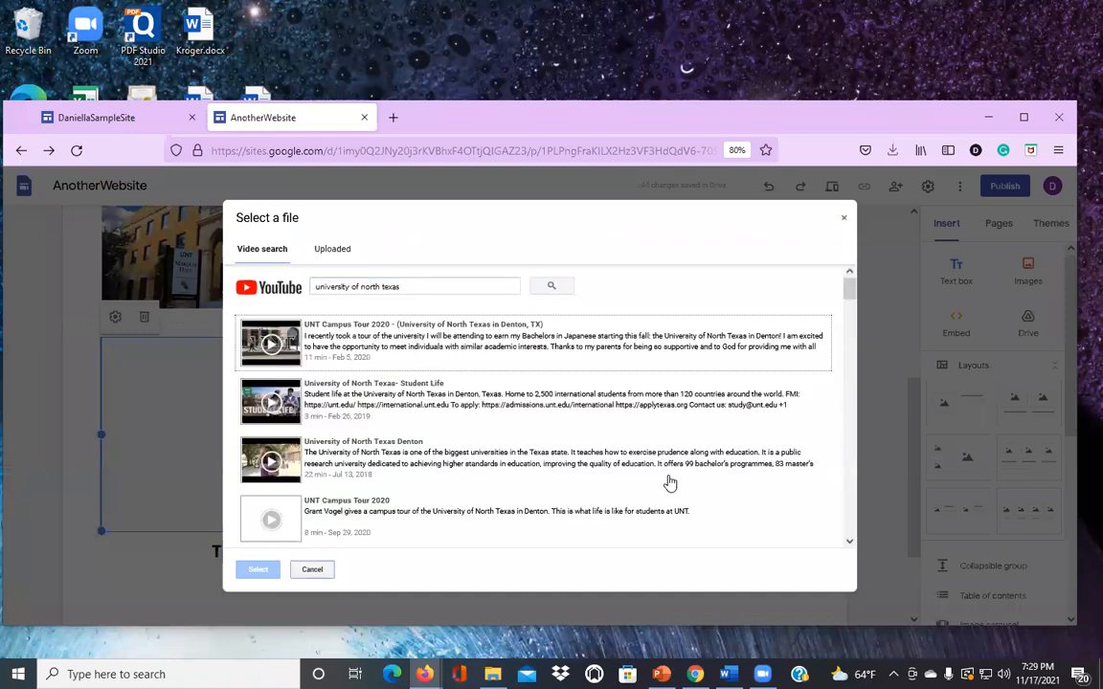
left_click(363, 514)
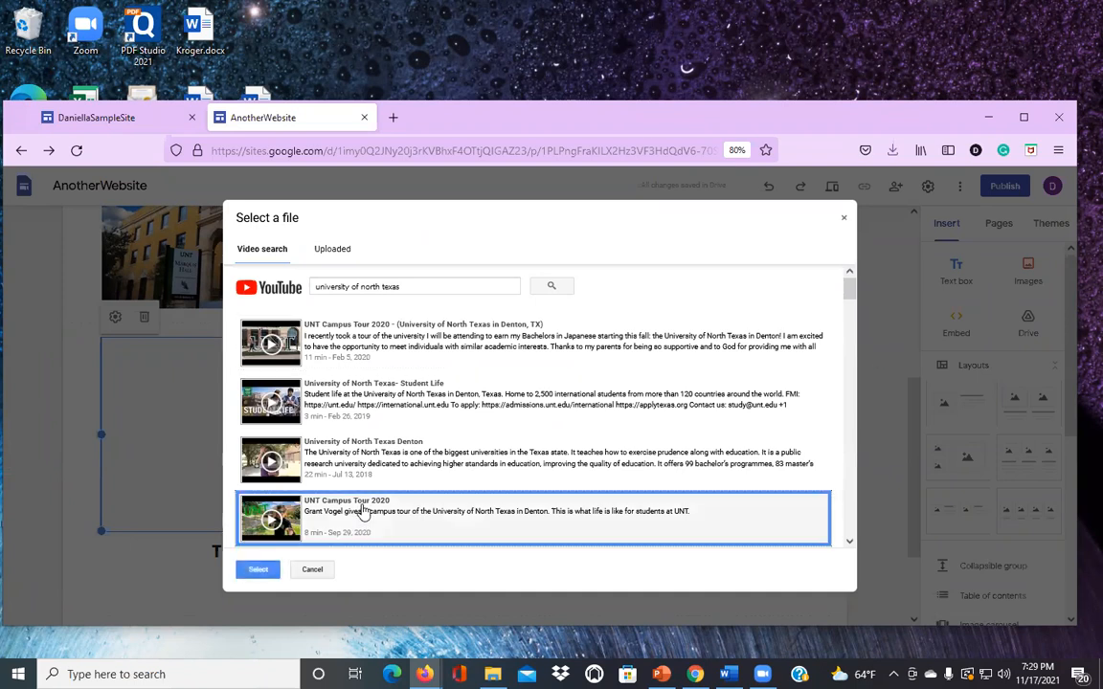
left_click(258, 570)
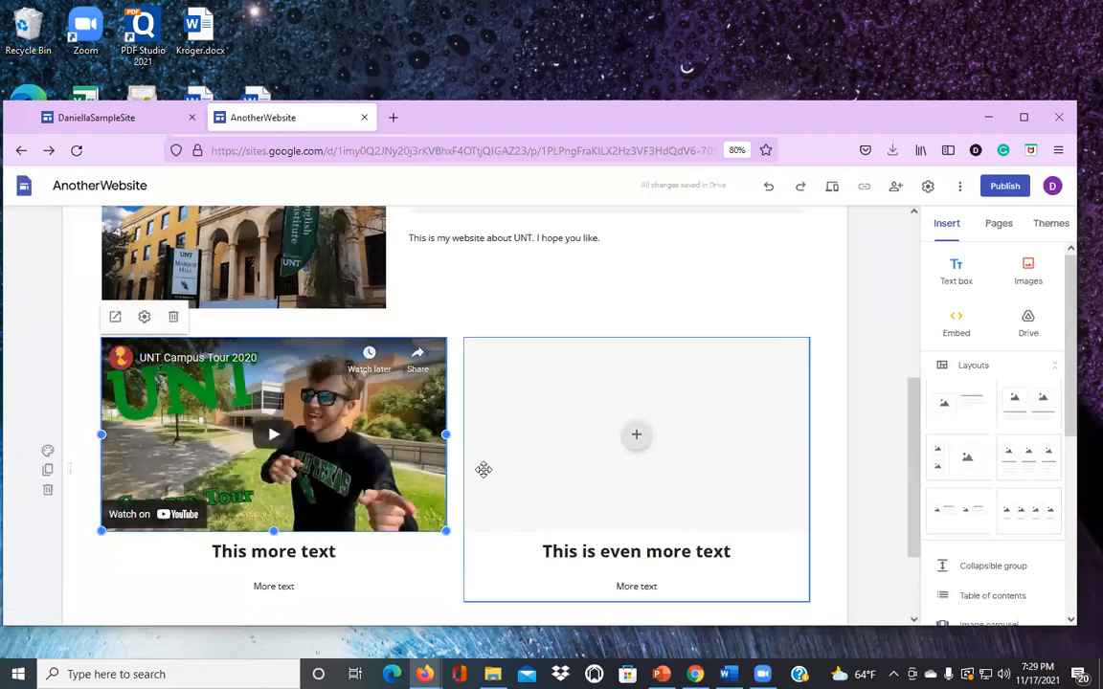
Step: Search Google images for "university of north texas" and insert the building photo with the bright green wall above "This is even more text"
left_click(637, 437)
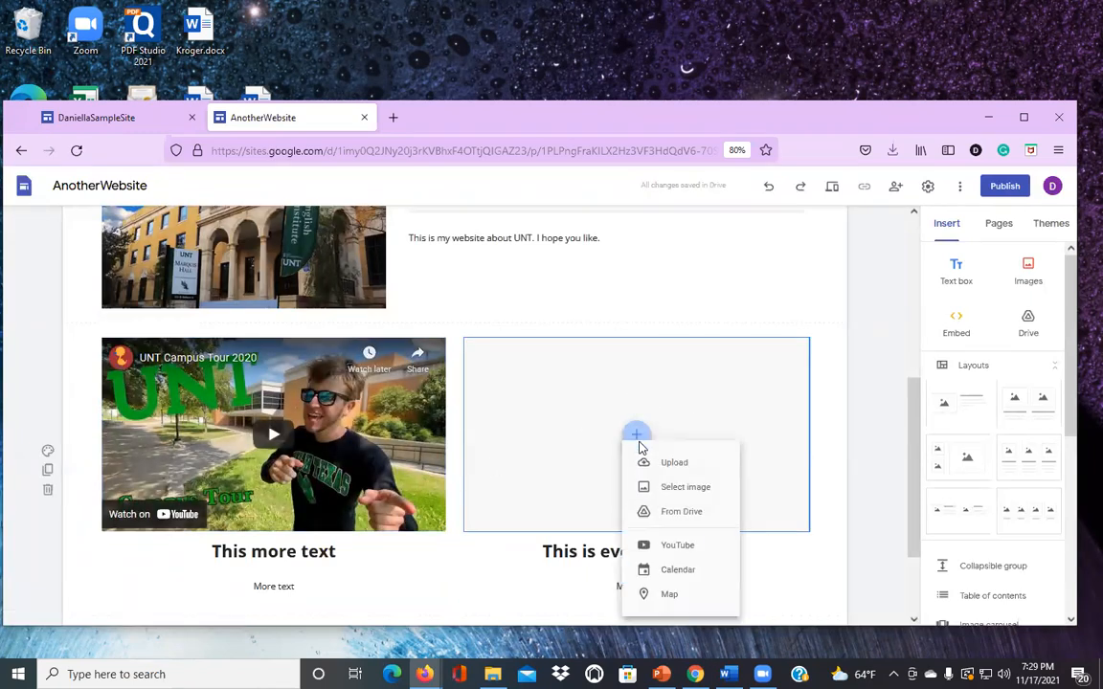
left_click(713, 486)
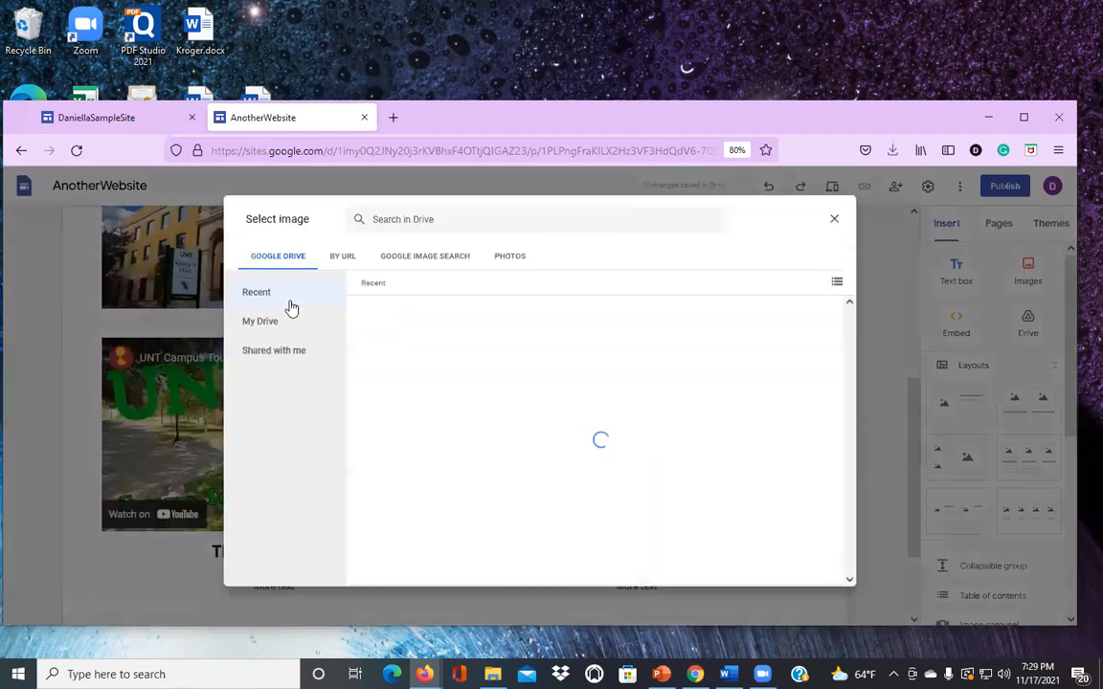
left_click(426, 259)
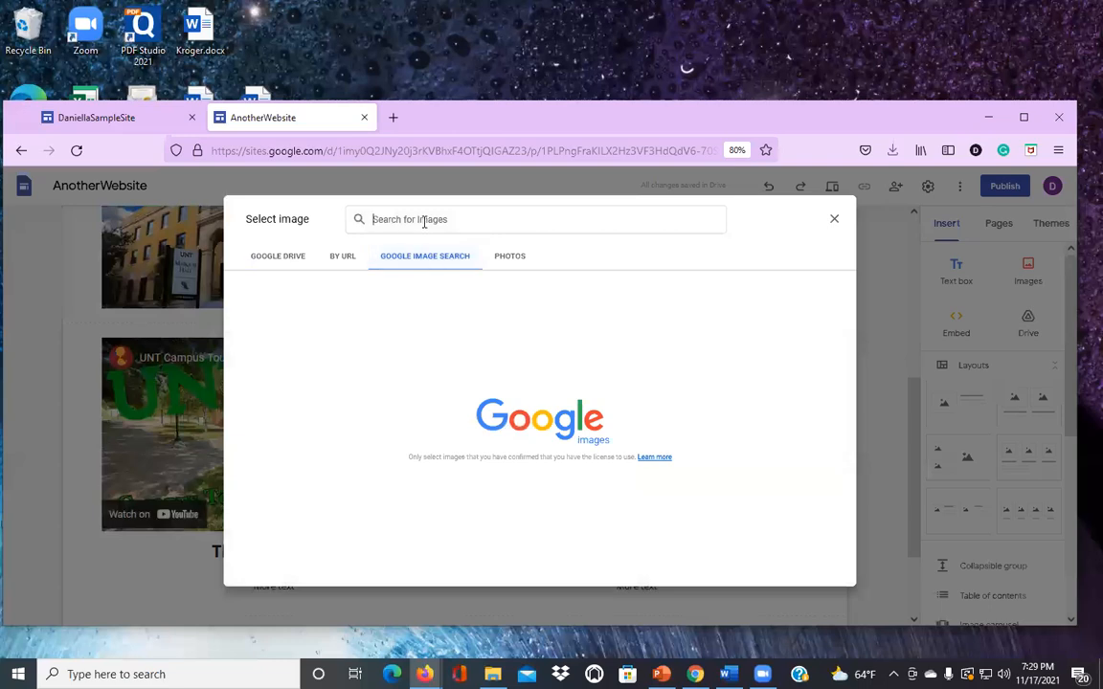
type("university of north texas")
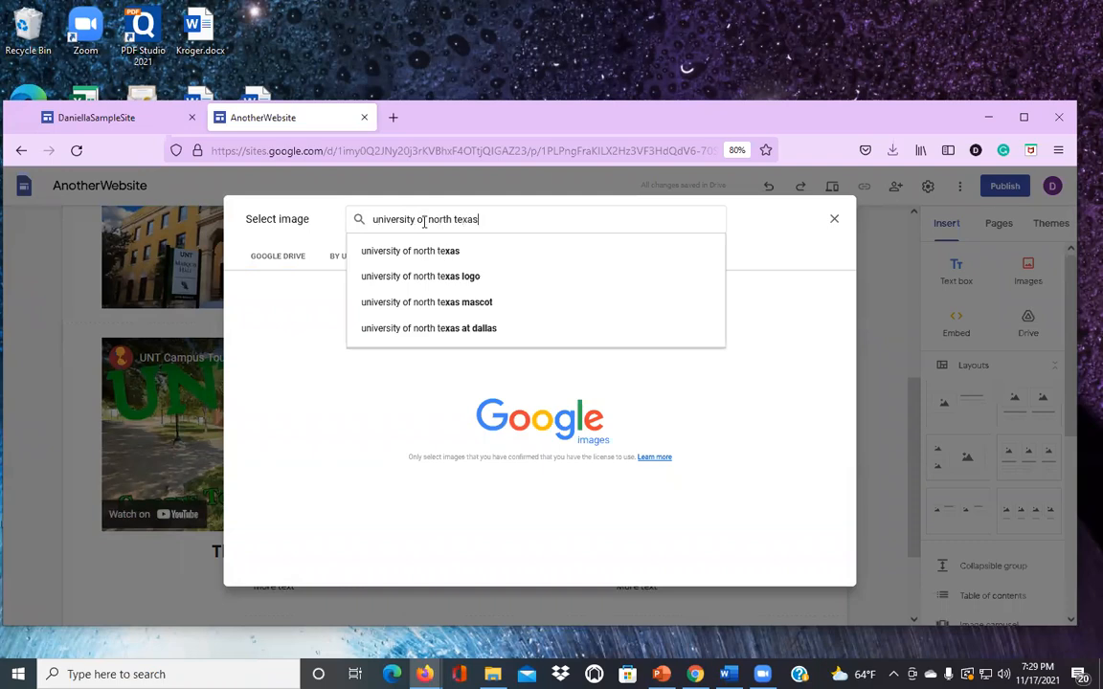
key("Return")
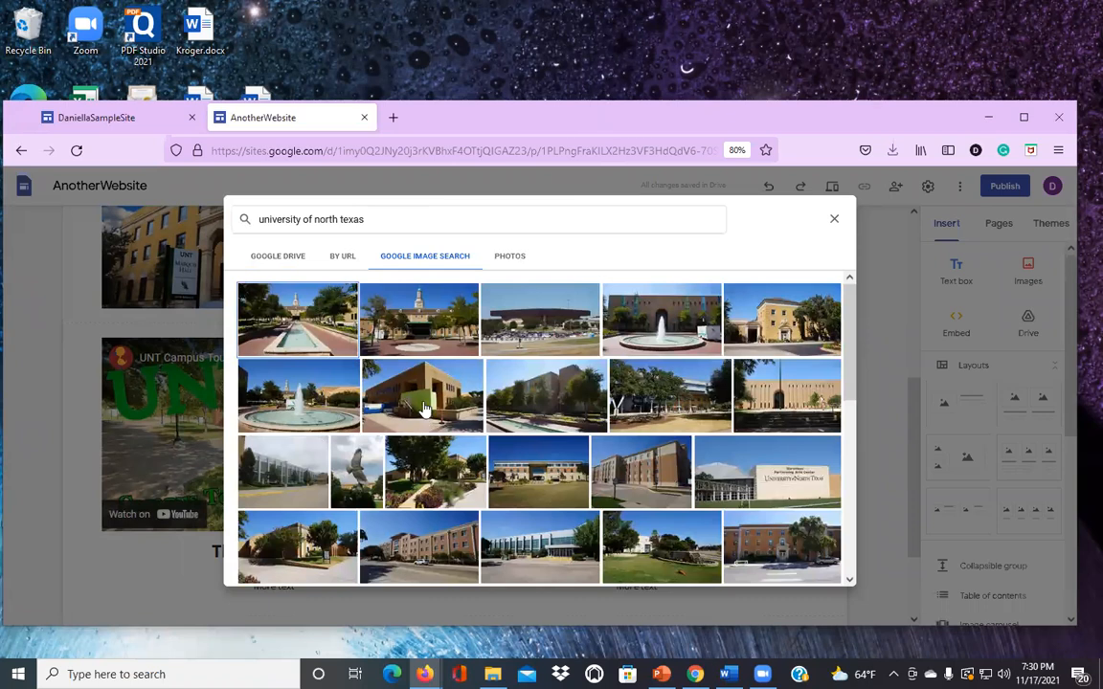
left_click(393, 383)
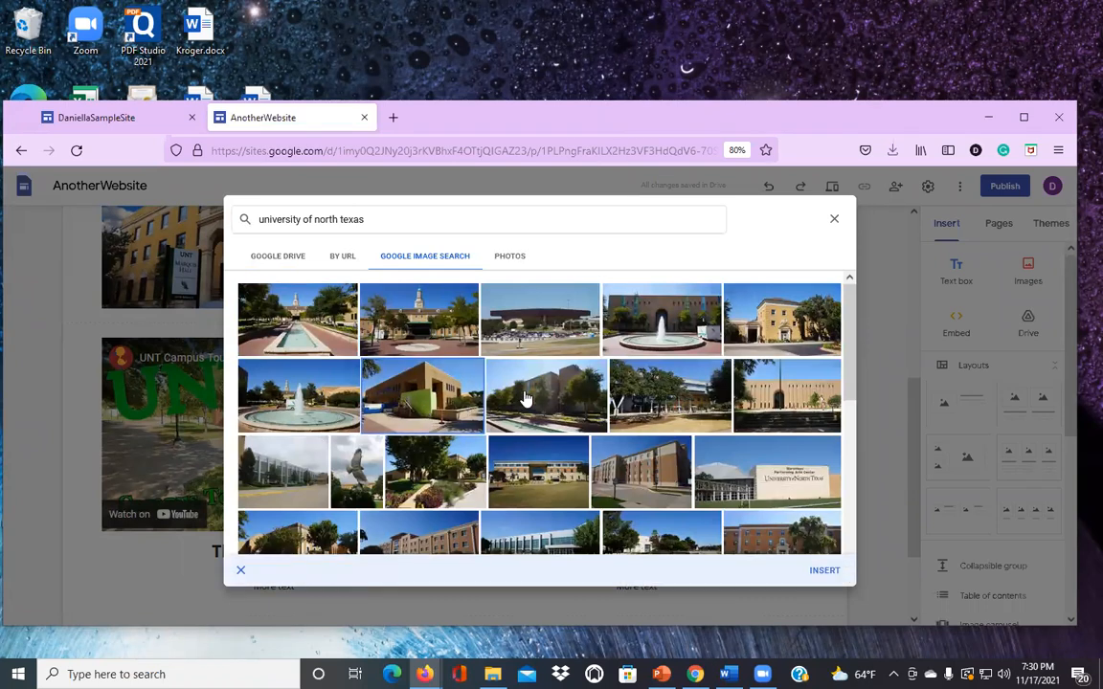
left_click(438, 390)
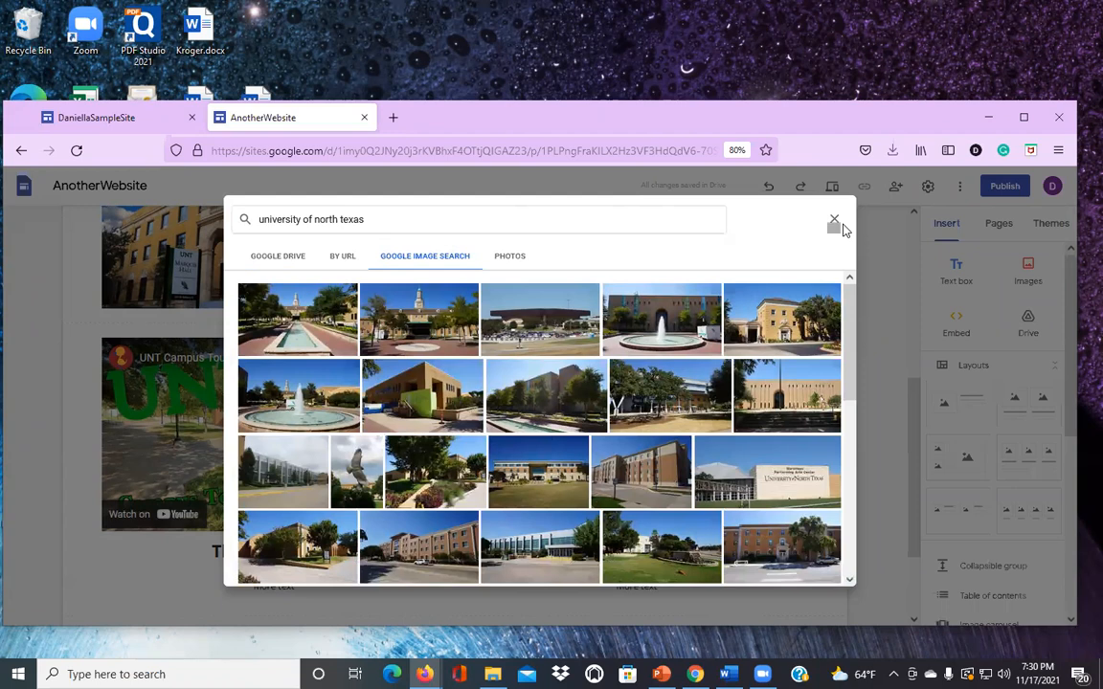
scroll(782, 562, "down", 5)
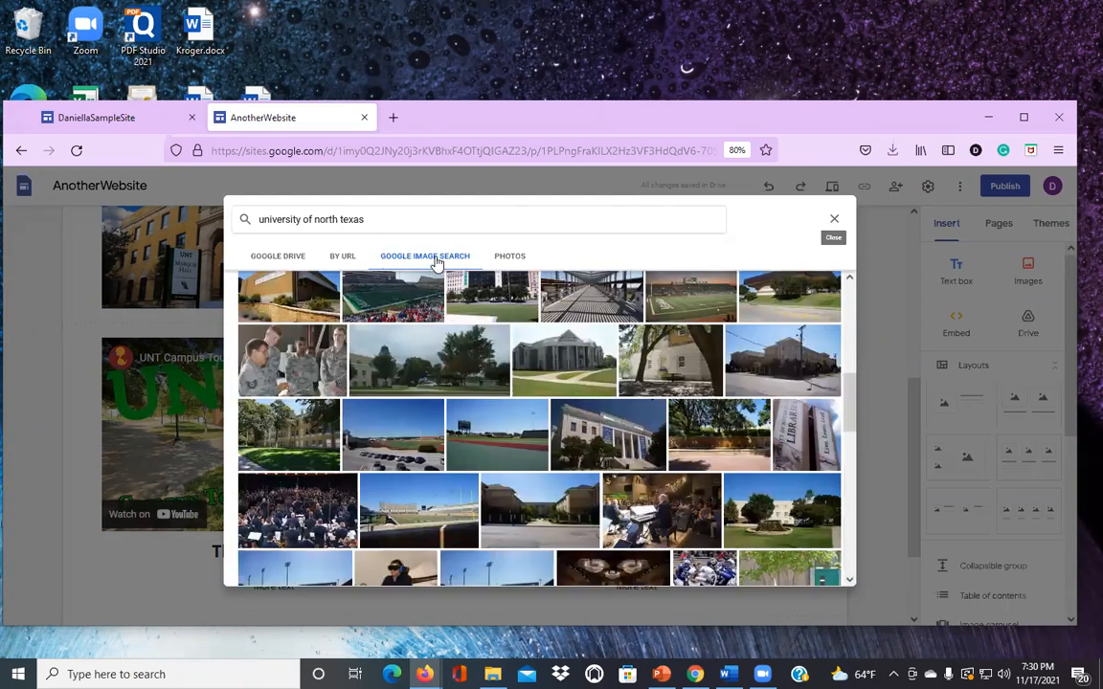
scroll(835, 544, "up", 10)
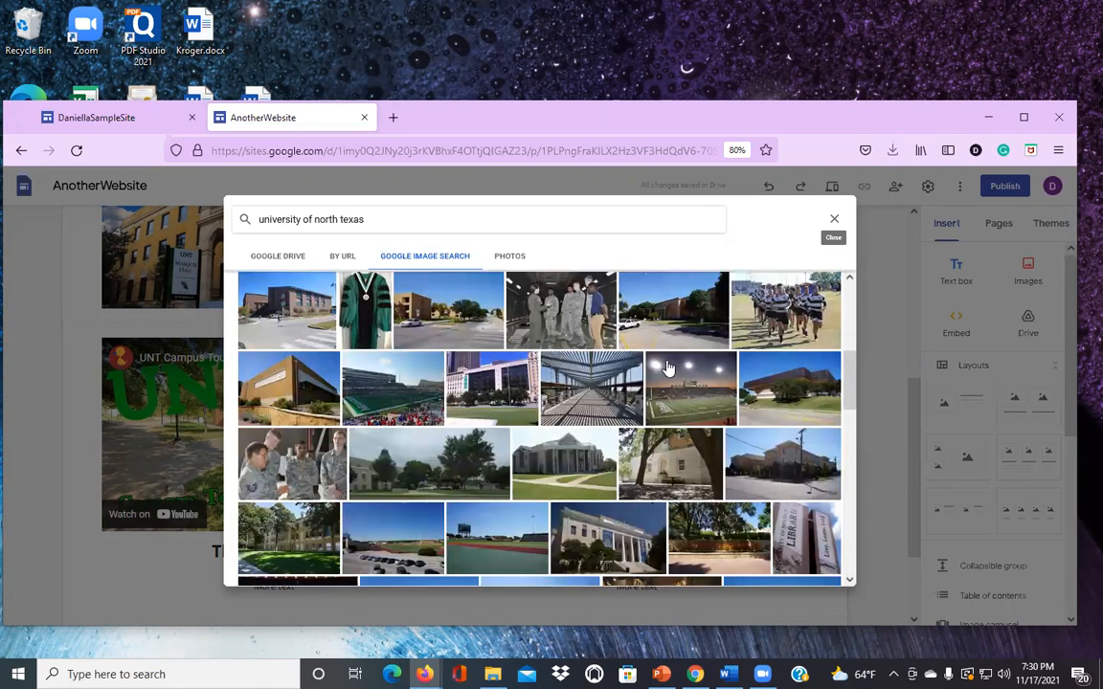
double_click(483, 426)
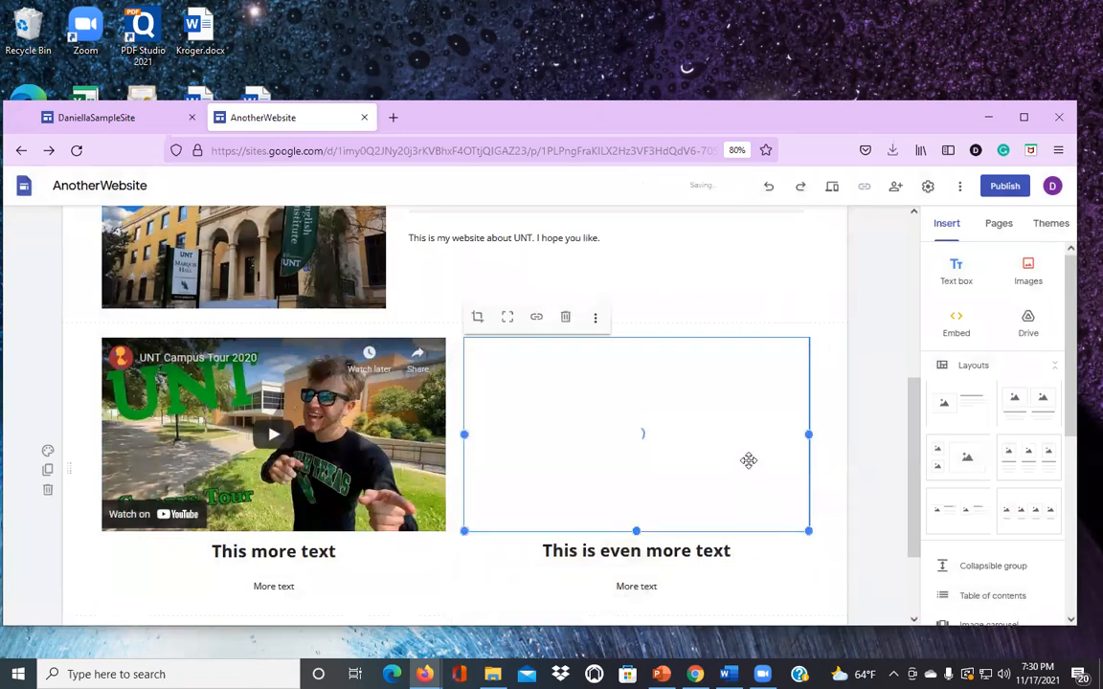
left_click(830, 570)
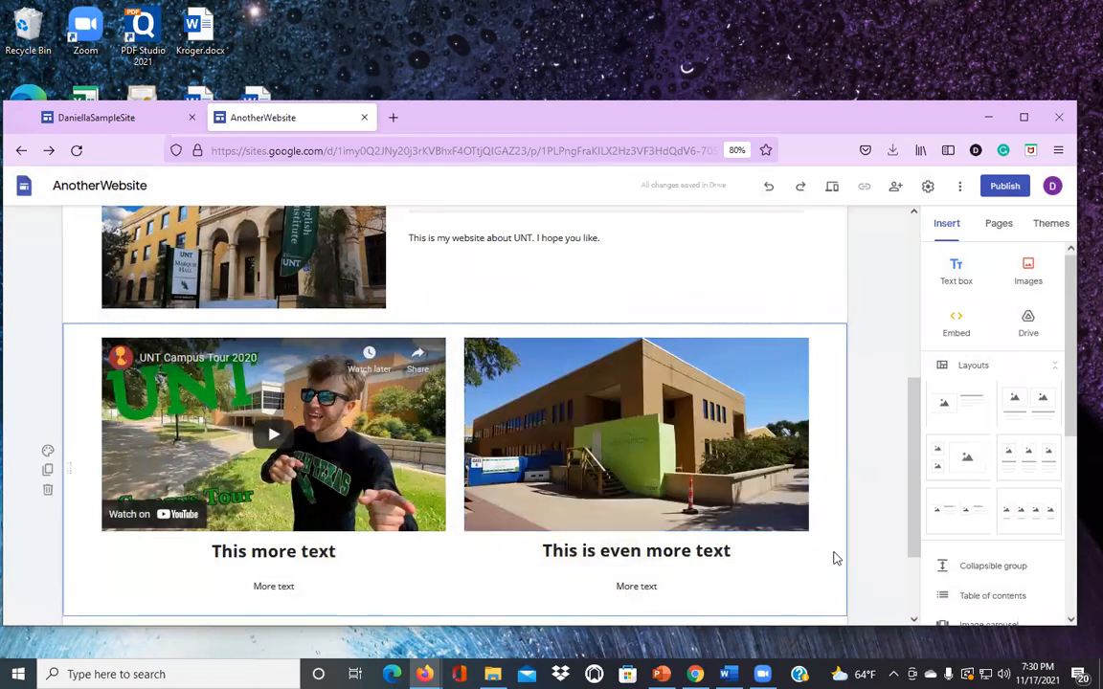
Step: Insert a table of contents between the First Page banner and the Header Text section
scroll(822, 512, "up", 4)
scroll(822, 517, "down", 4)
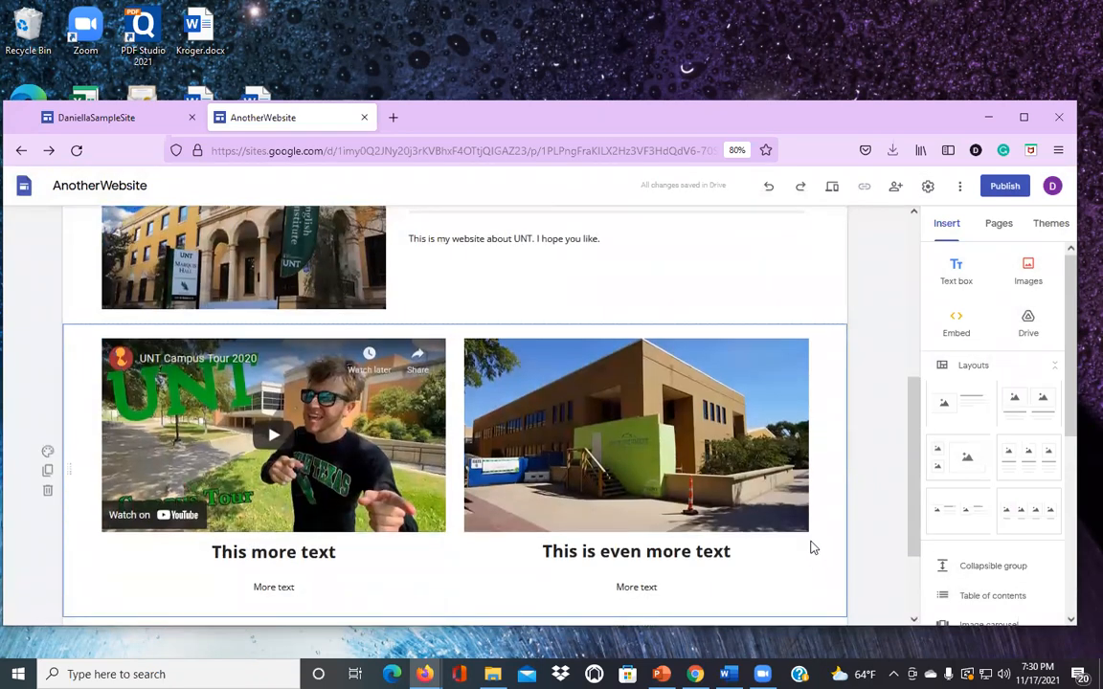
scroll(811, 547, "up", 3)
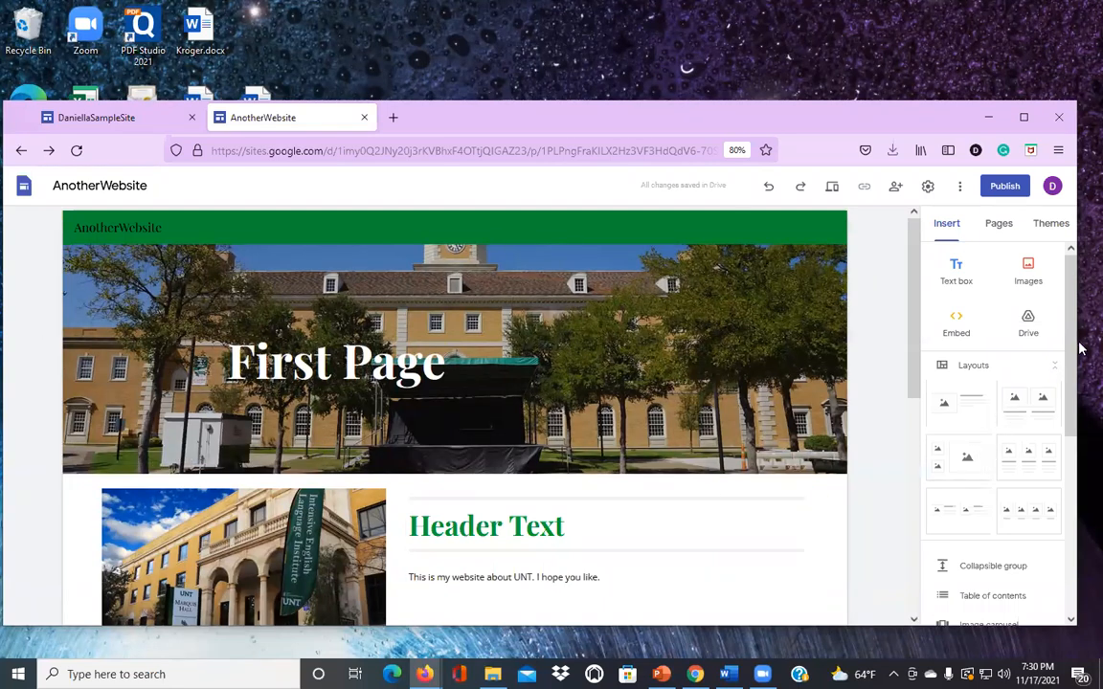
left_click_drag(1072, 346, 1067, 438)
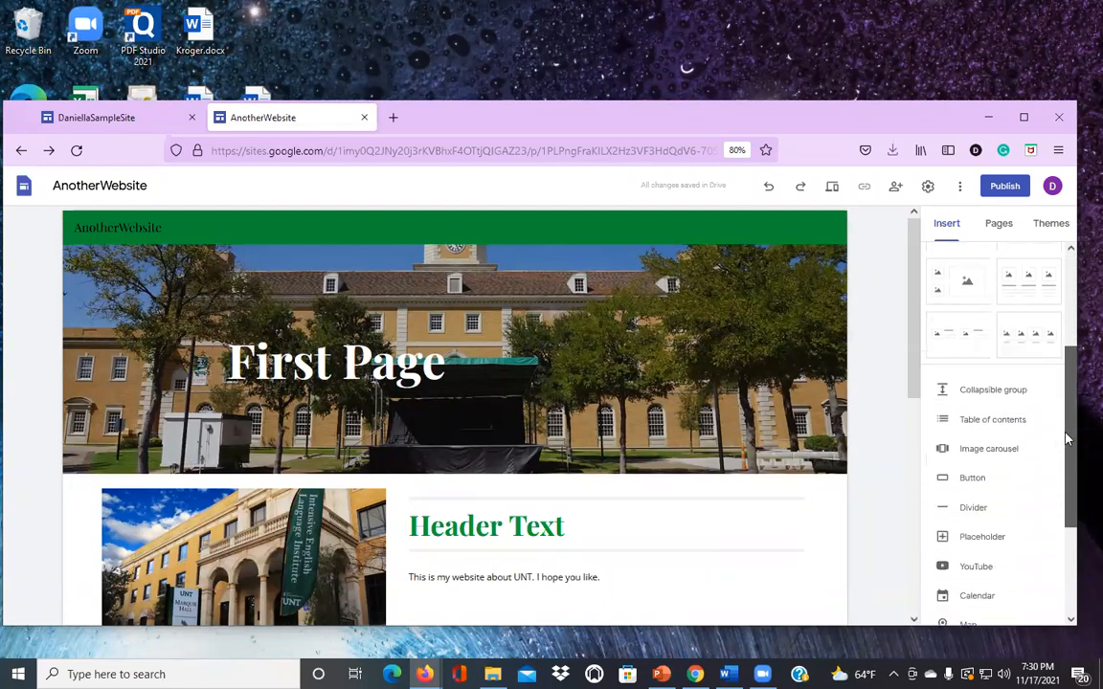
left_click(987, 425)
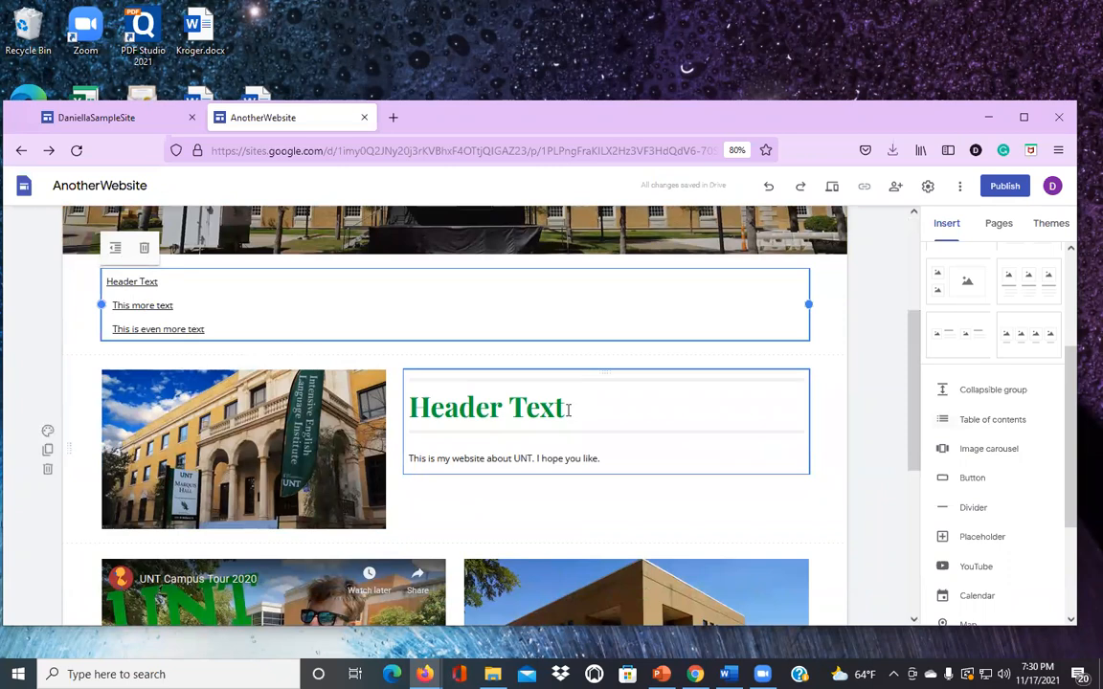
Step: Check the page headings against the table of contents, then delete the two-column section with the campus tour video and building photo
scroll(569, 410, "down", 3)
scroll(570, 409, "up", 3)
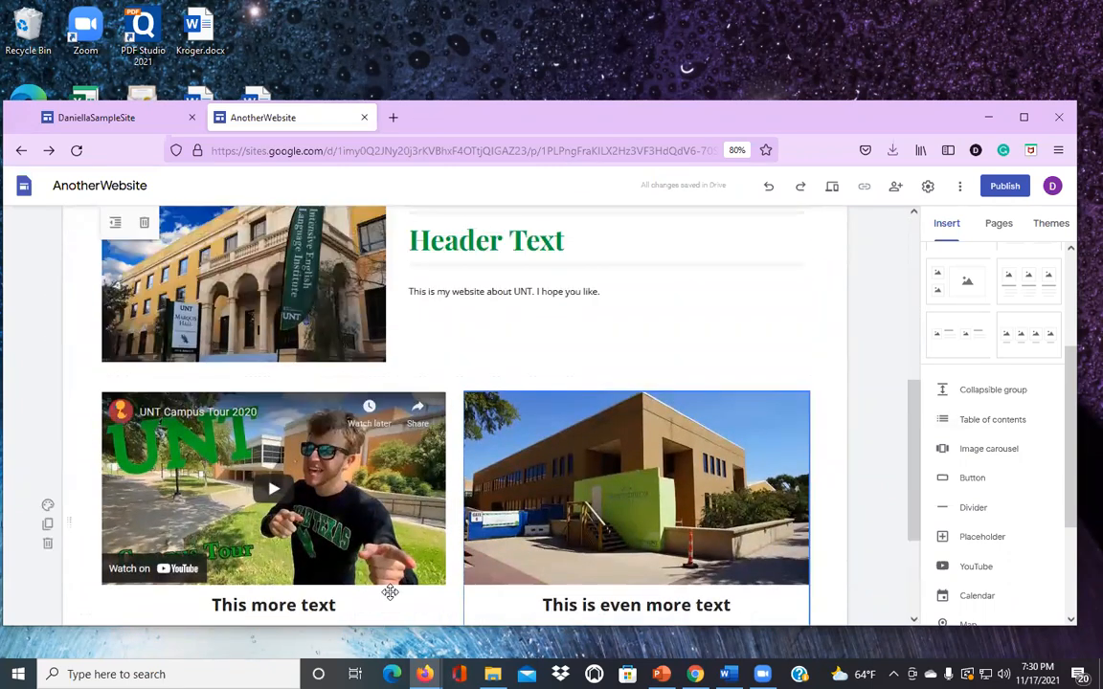
scroll(714, 444, "down", 3)
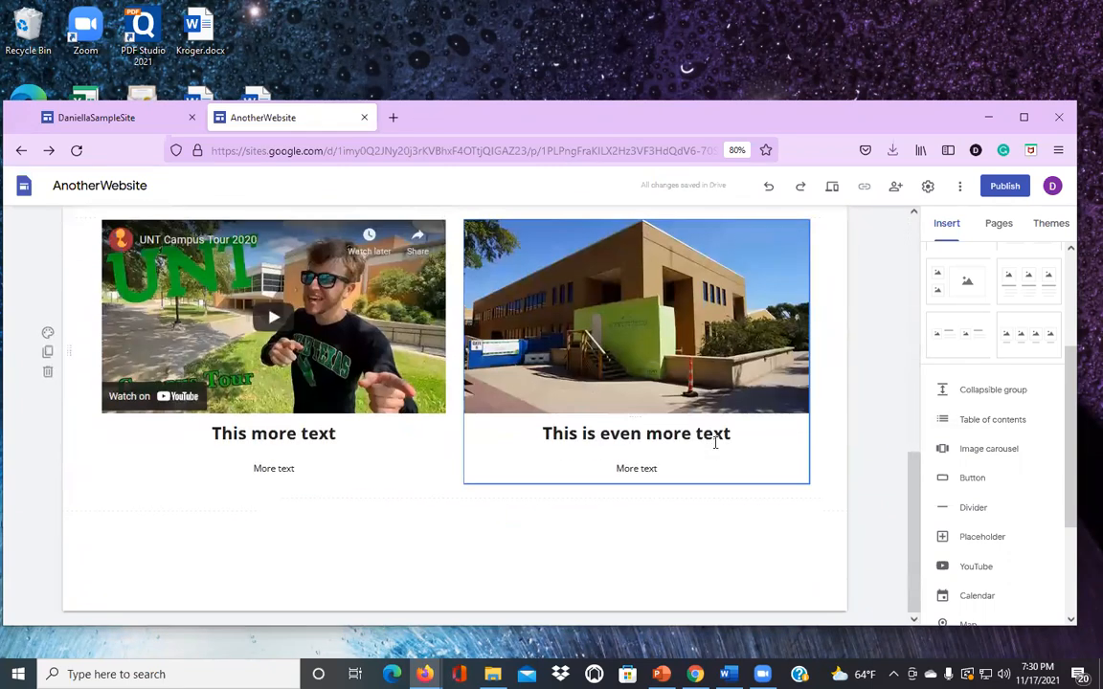
scroll(669, 462, "up", 3)
scroll(572, 422, "down", 3)
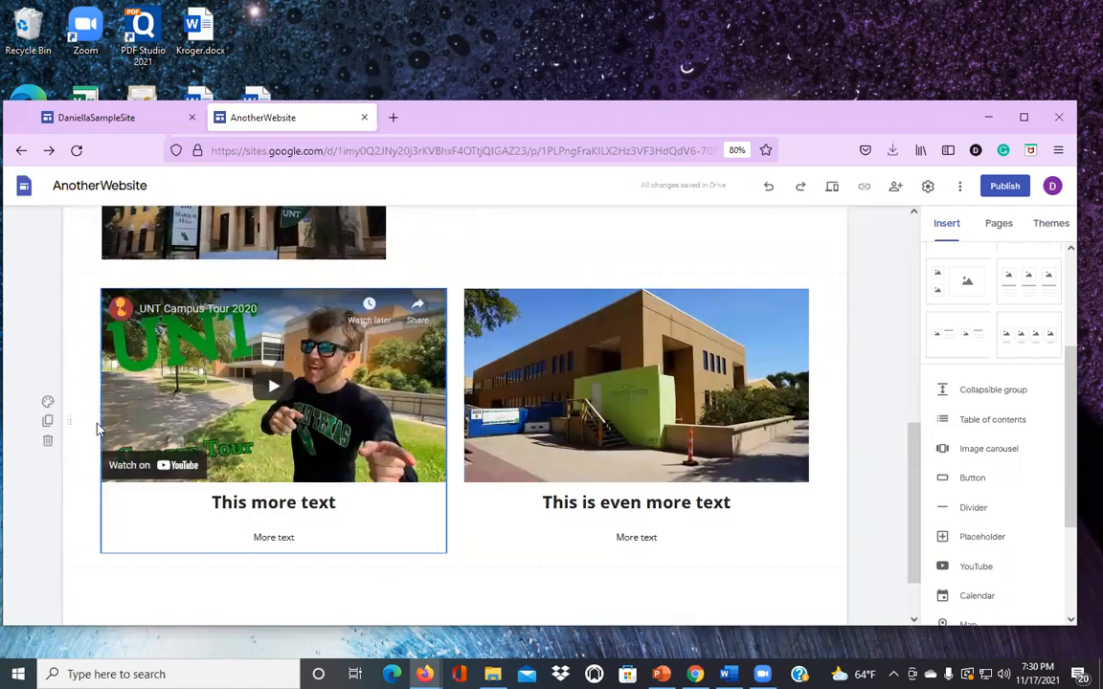
left_click(47, 440)
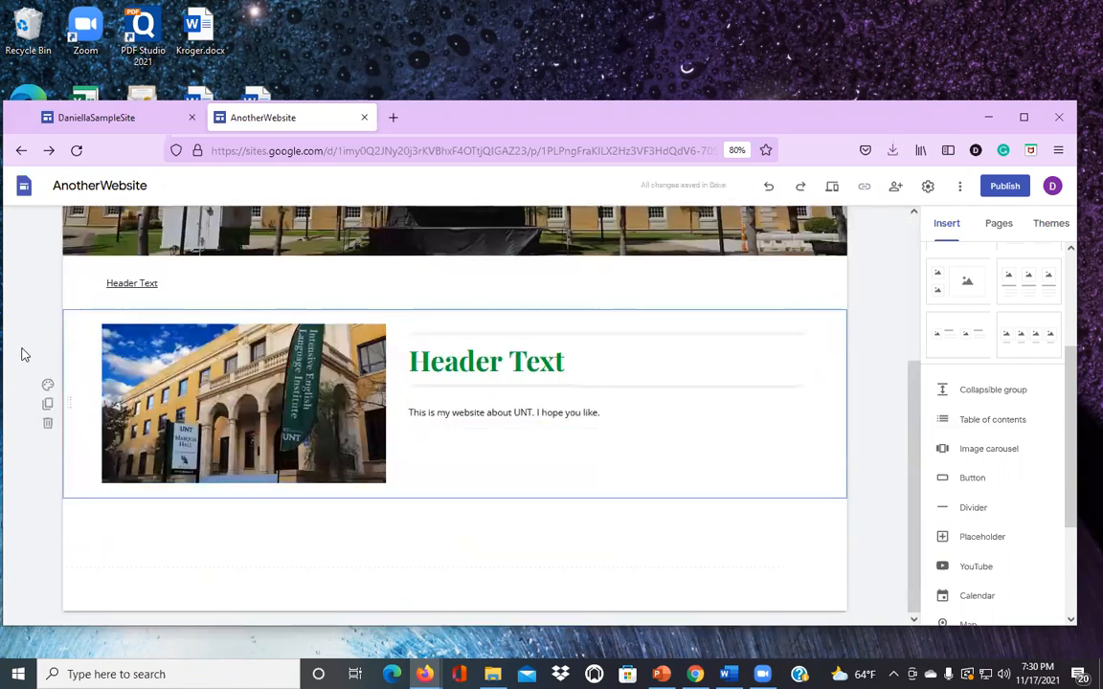
Step: Duplicate the Header Text section and change the copy's heading to "Even Header Text"
left_click(48, 407)
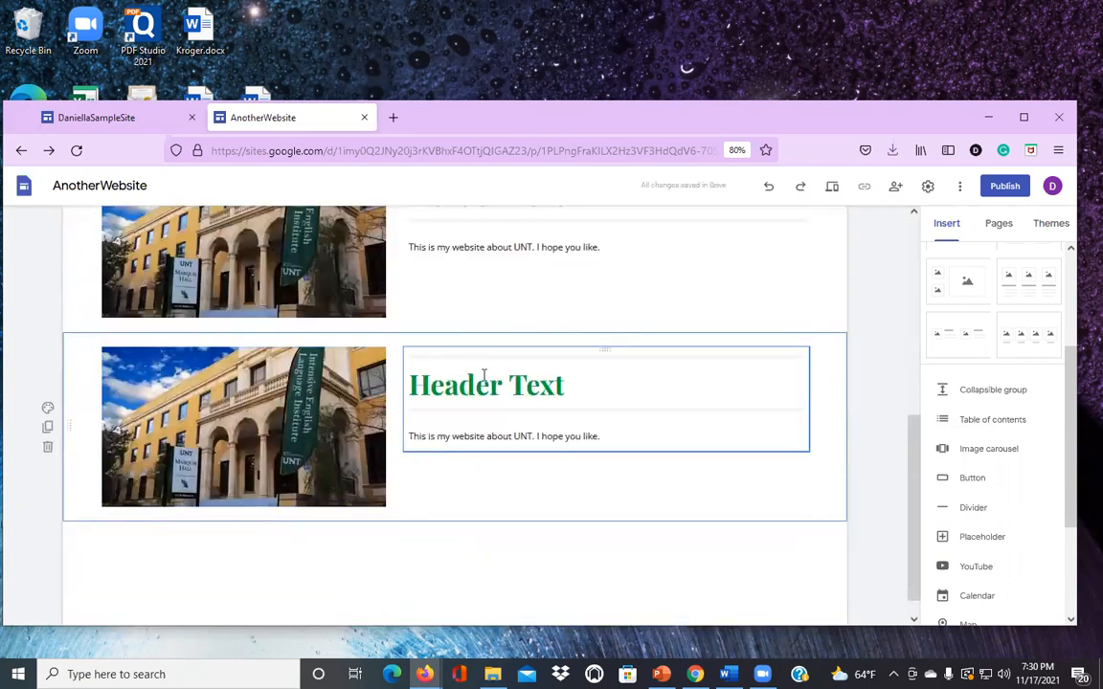
left_click(411, 386)
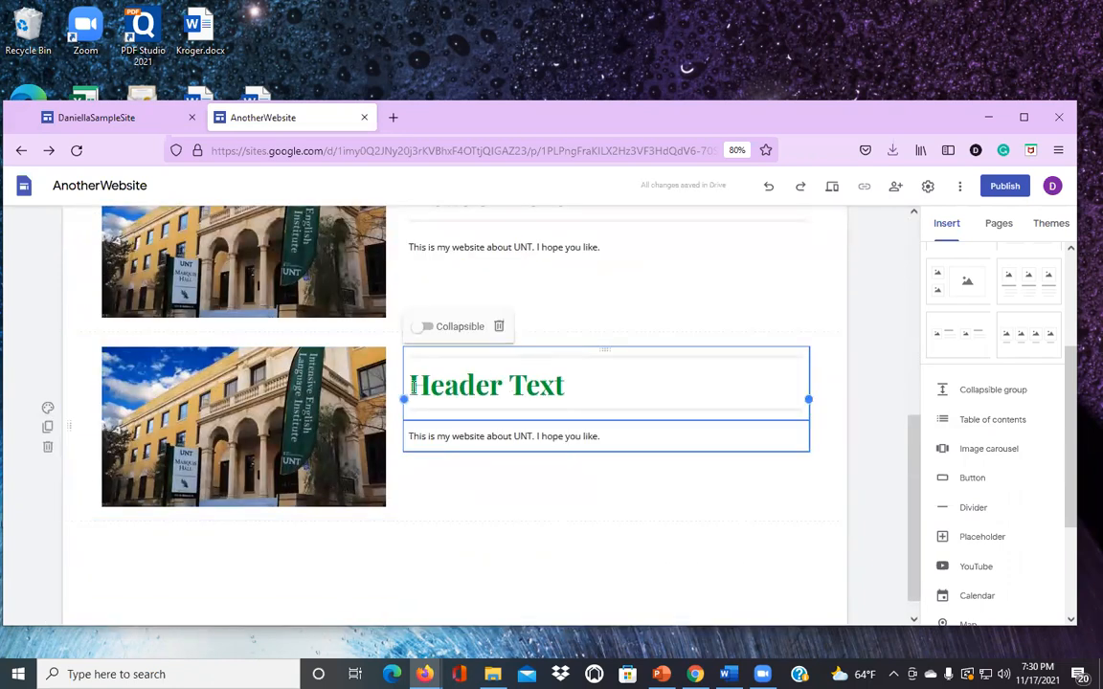
type("Evem")
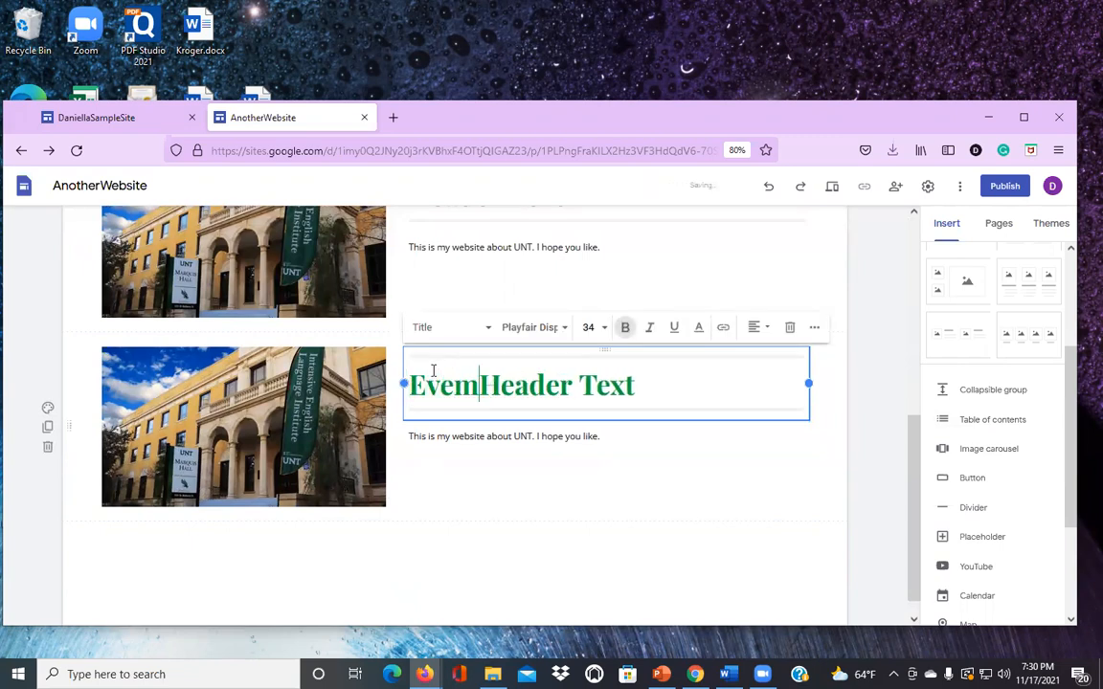
key("BackSpace")
key("BackSpace")
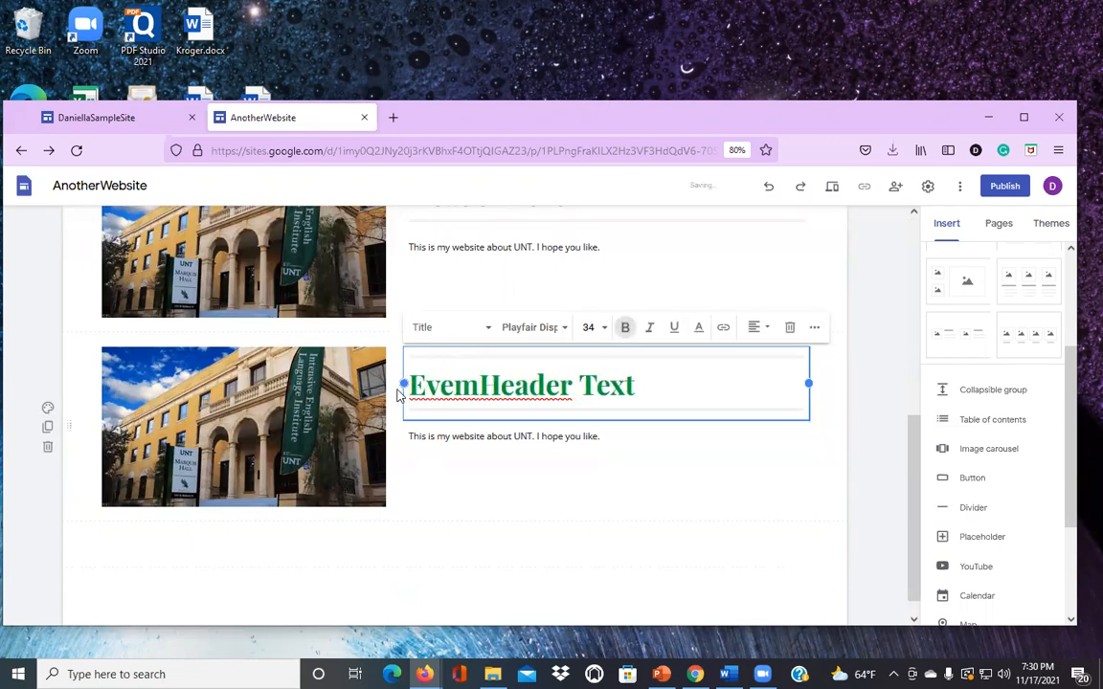
type("n")
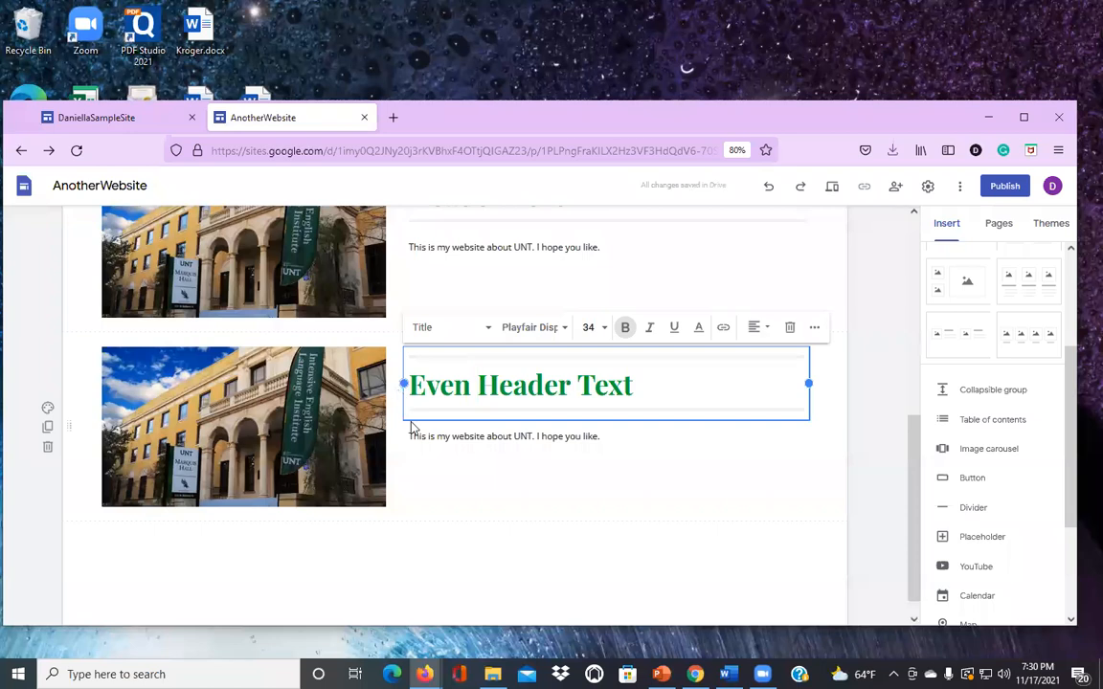
left_click(490, 551)
Step: Compare the table of contents entries with the two header sections further down the page
scroll(490, 551, "up", 5)
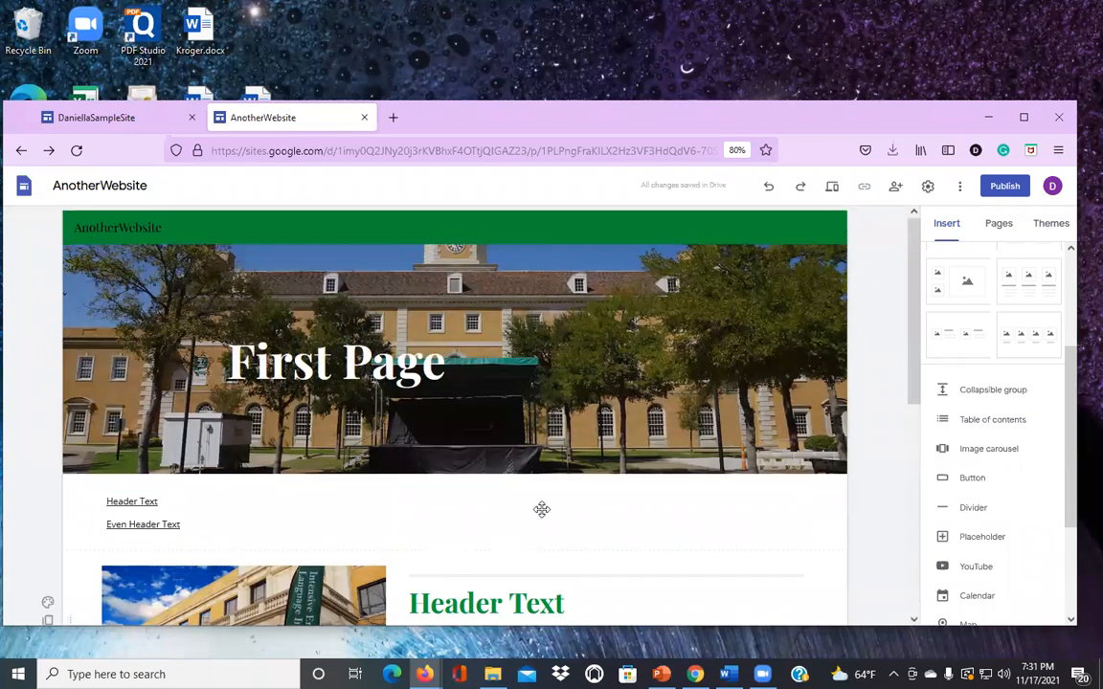
scroll(229, 489, "down", 1)
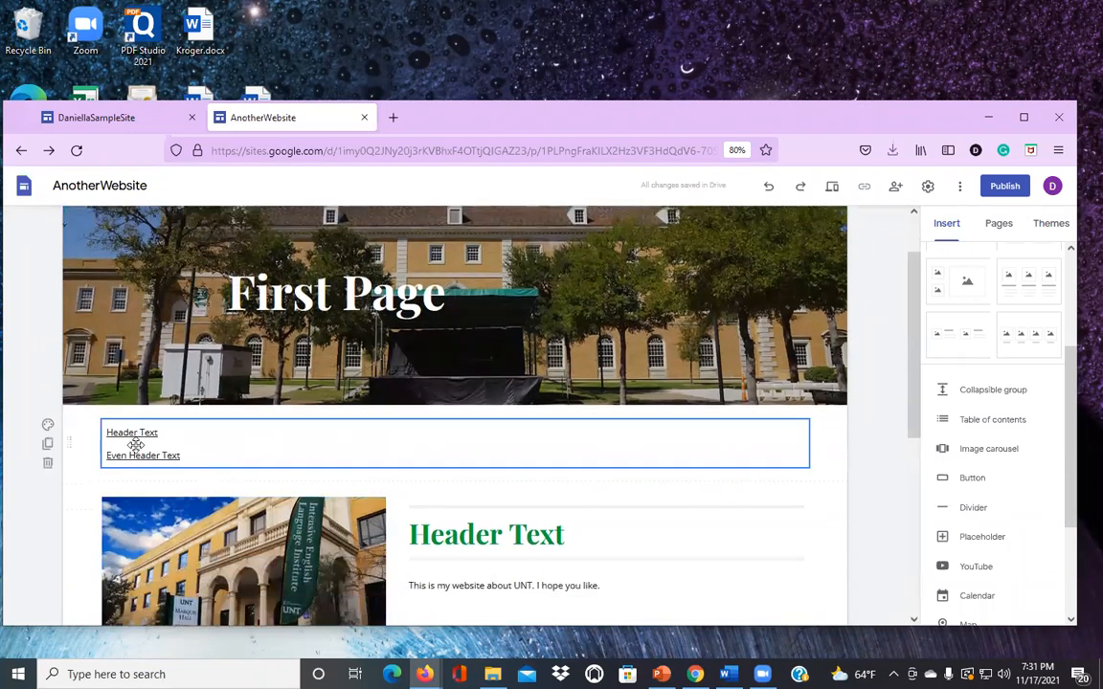
scroll(763, 488, "down", 3)
scroll(763, 488, "down", 2)
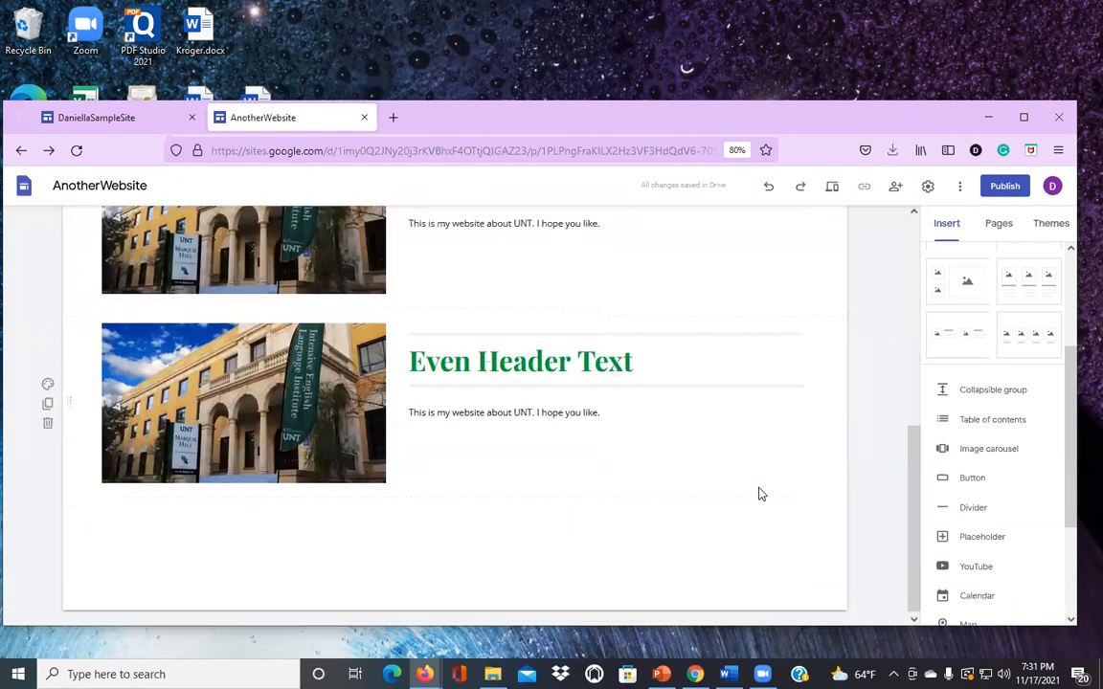
scroll(758, 495, "up", 5)
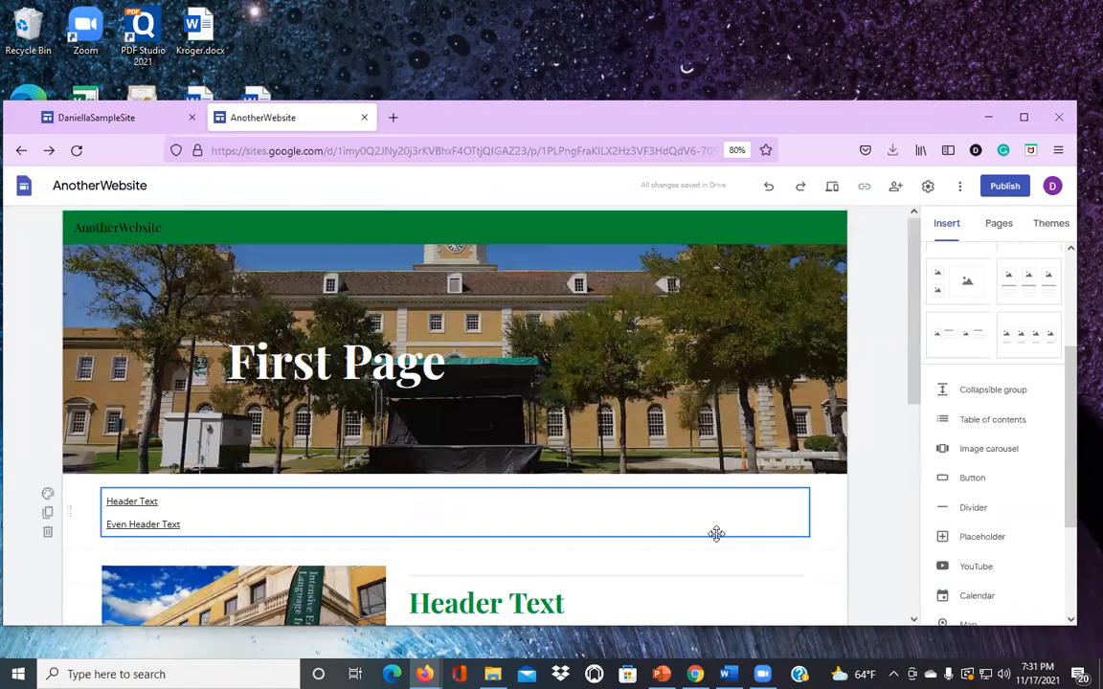
scroll(776, 497, "down", 5)
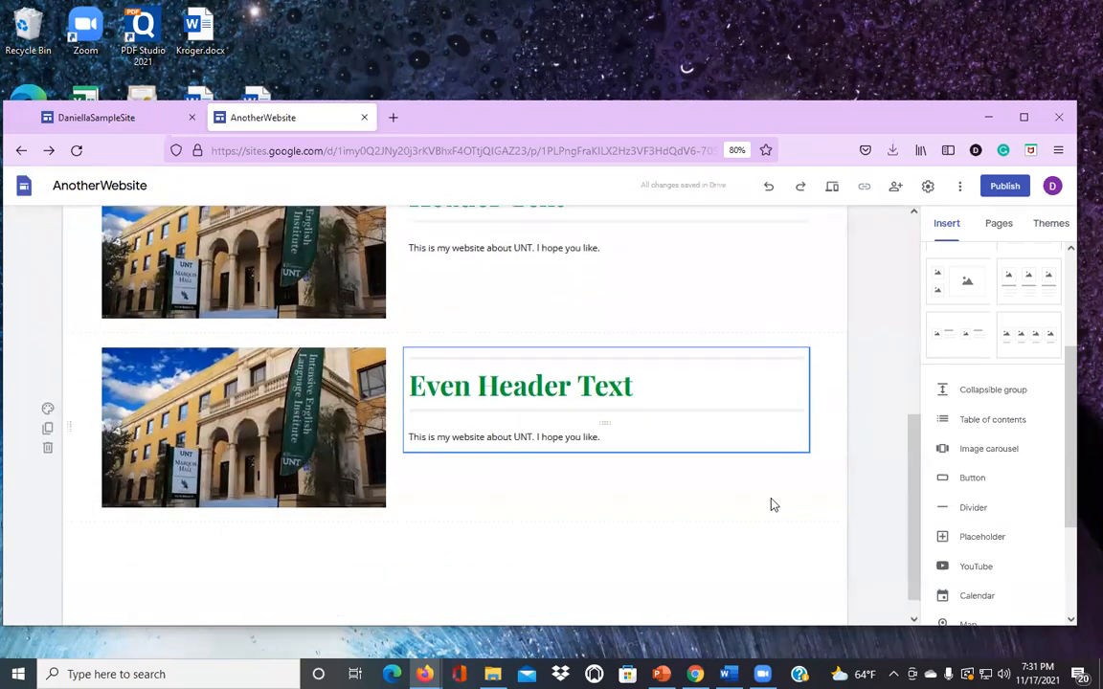
scroll(789, 492, "up", 7)
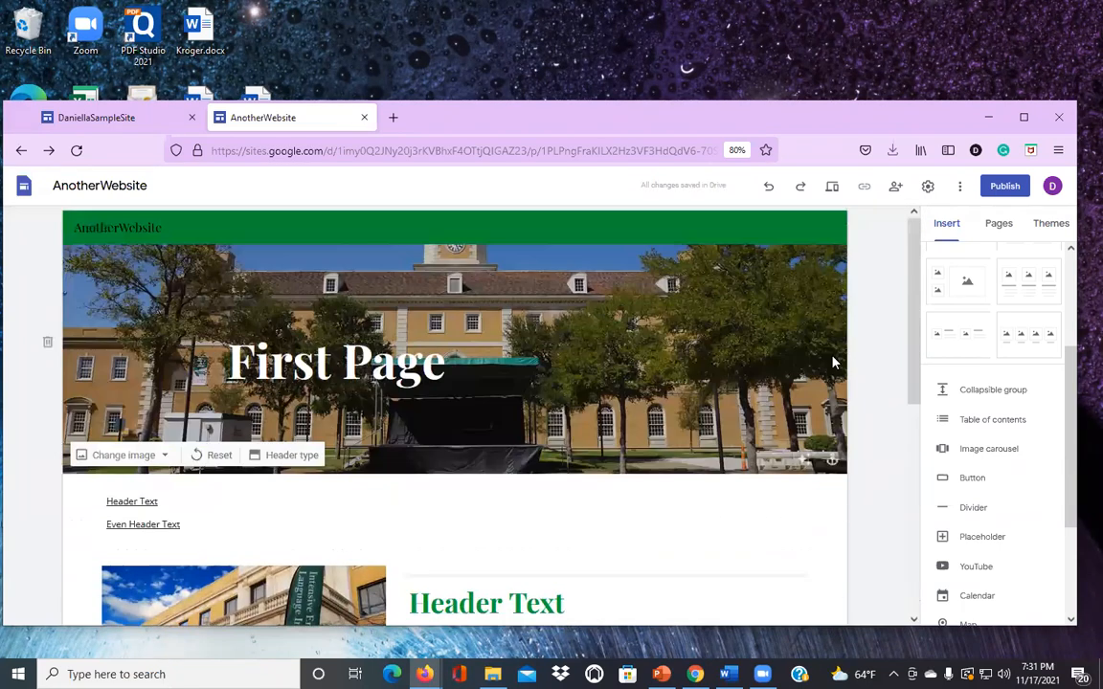
Step: Widen the browser window, then preview the site and look through the page from the banner to the last section
left_click(959, 190)
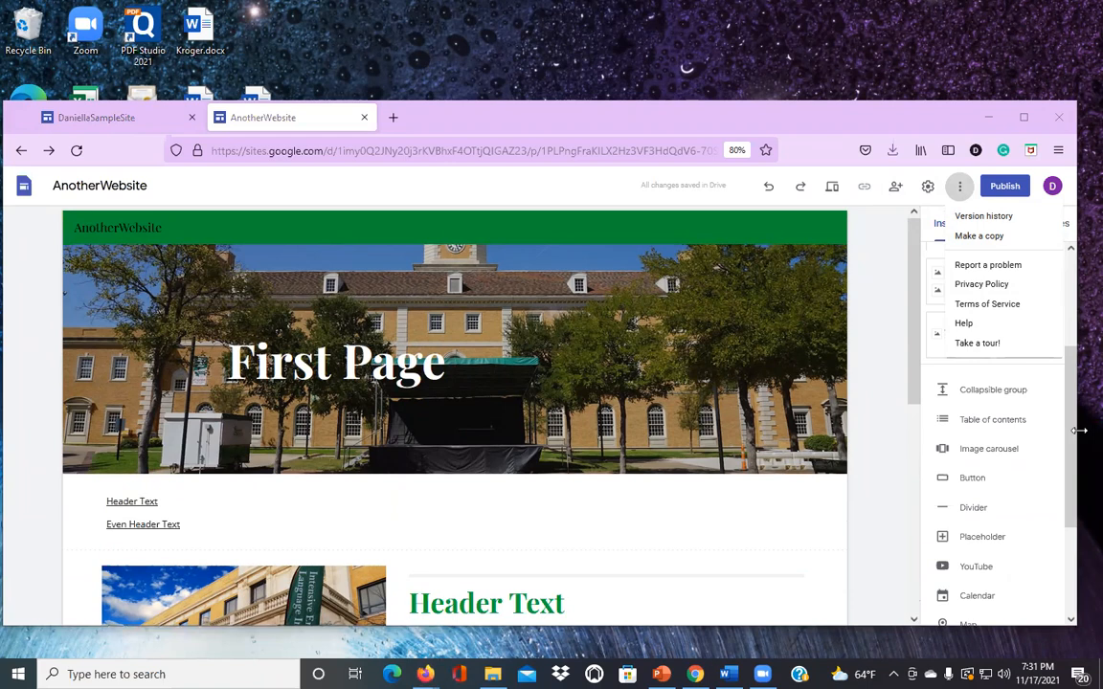
left_click_drag(1079, 431, 1100, 431)
left_click(895, 234)
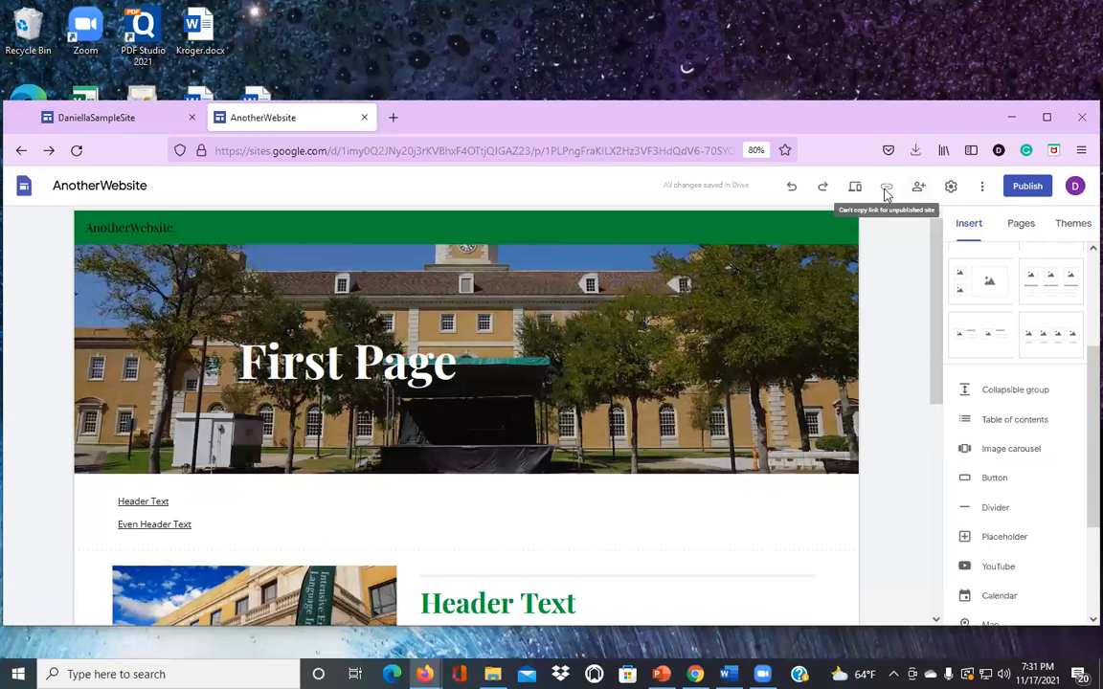
left_click(853, 190)
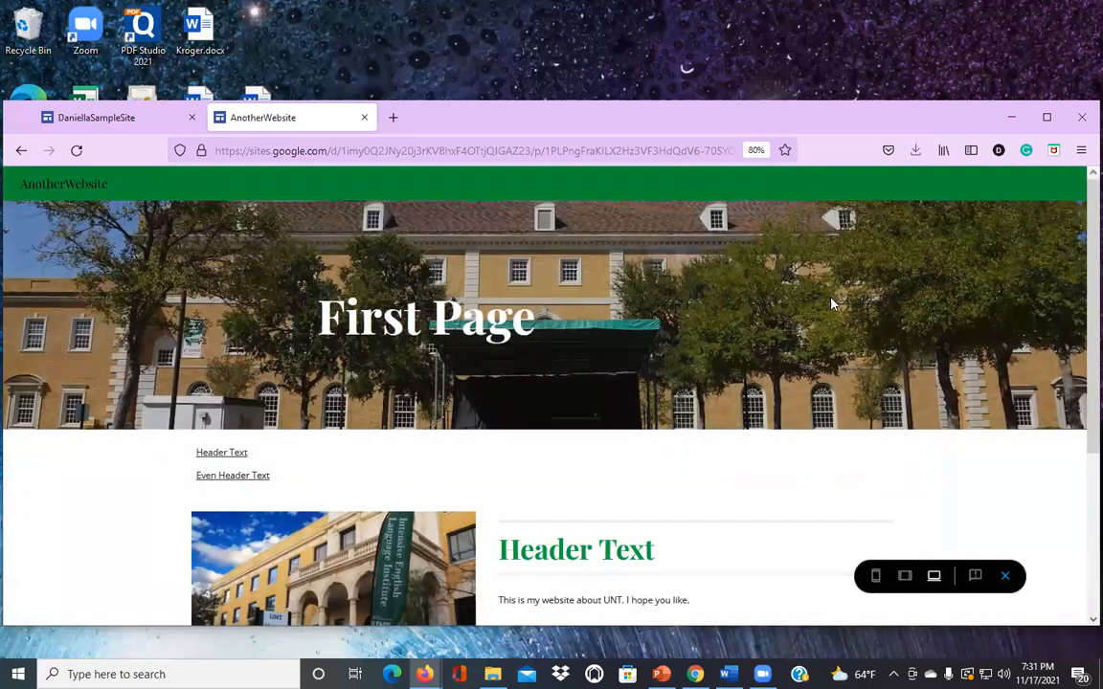
scroll(866, 431, "down", 3)
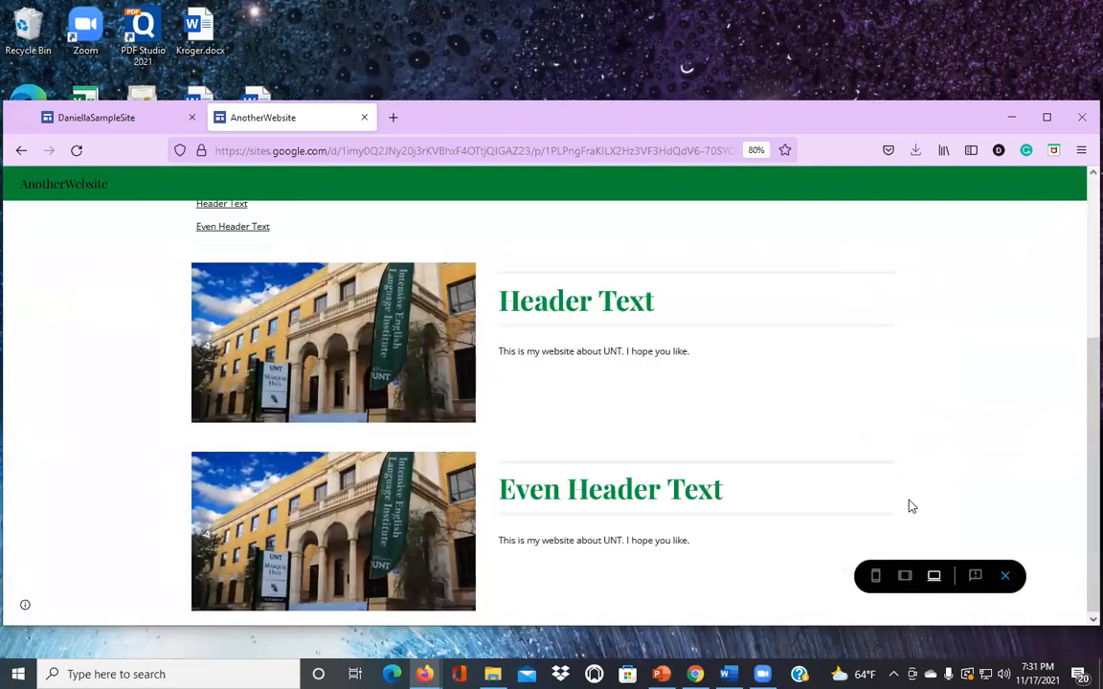
scroll(909, 506, "up", 3)
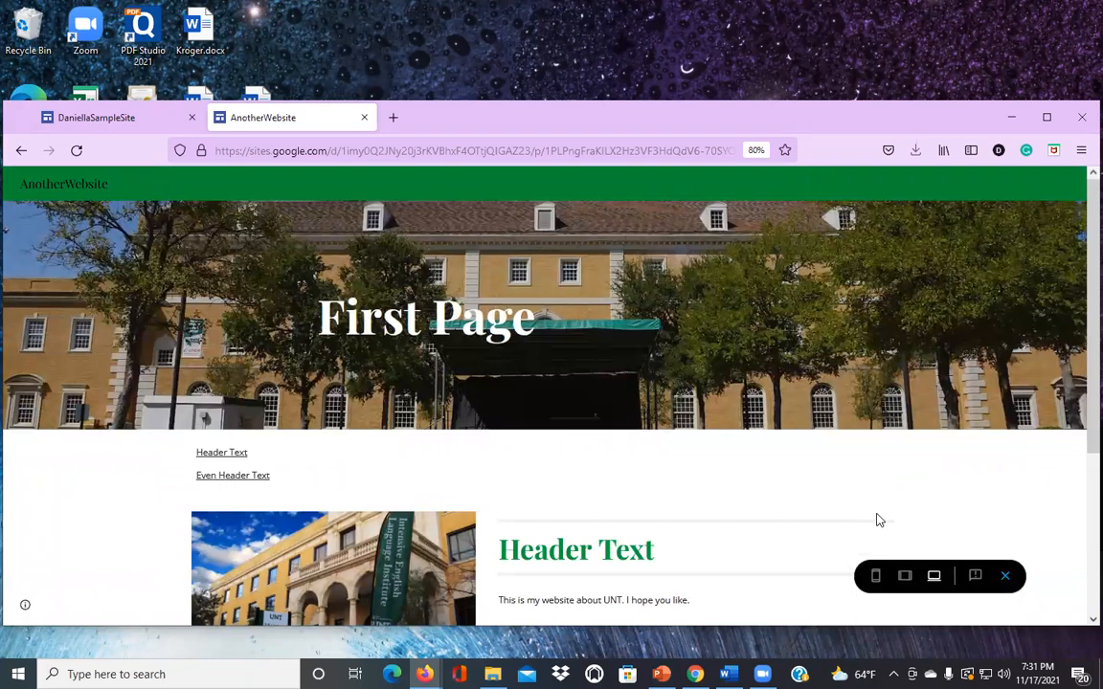
Step: Close the site preview, reopen AnotherWebsite from sites.google.com in a new browser tab, and look over the page
left_click(365, 117)
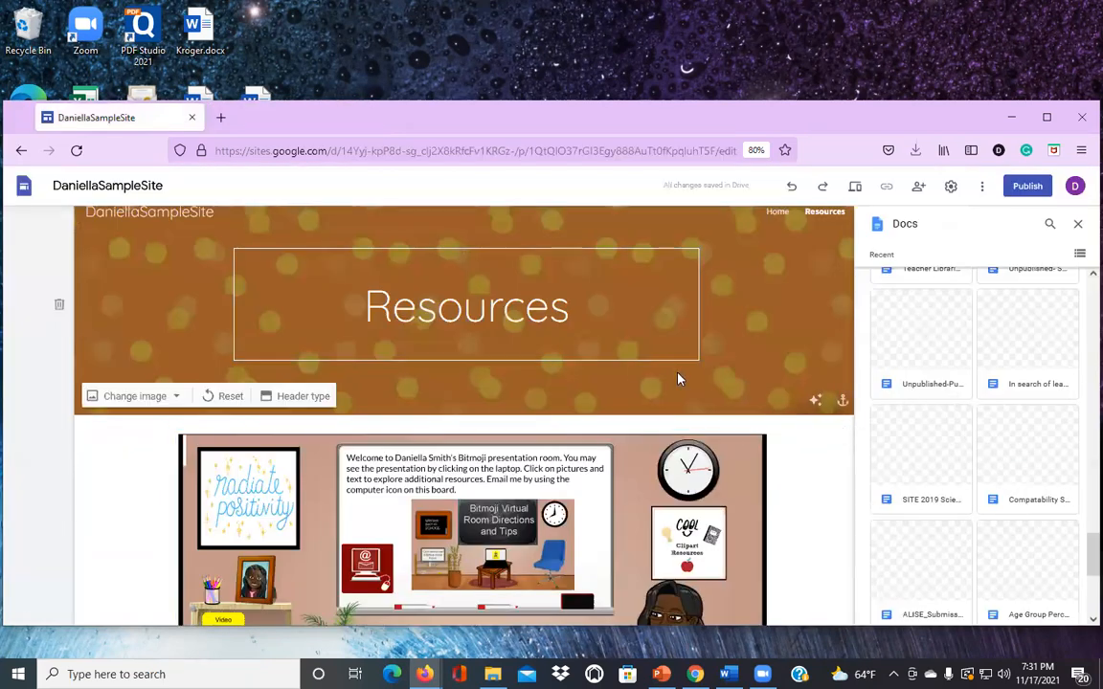
left_click(220, 116)
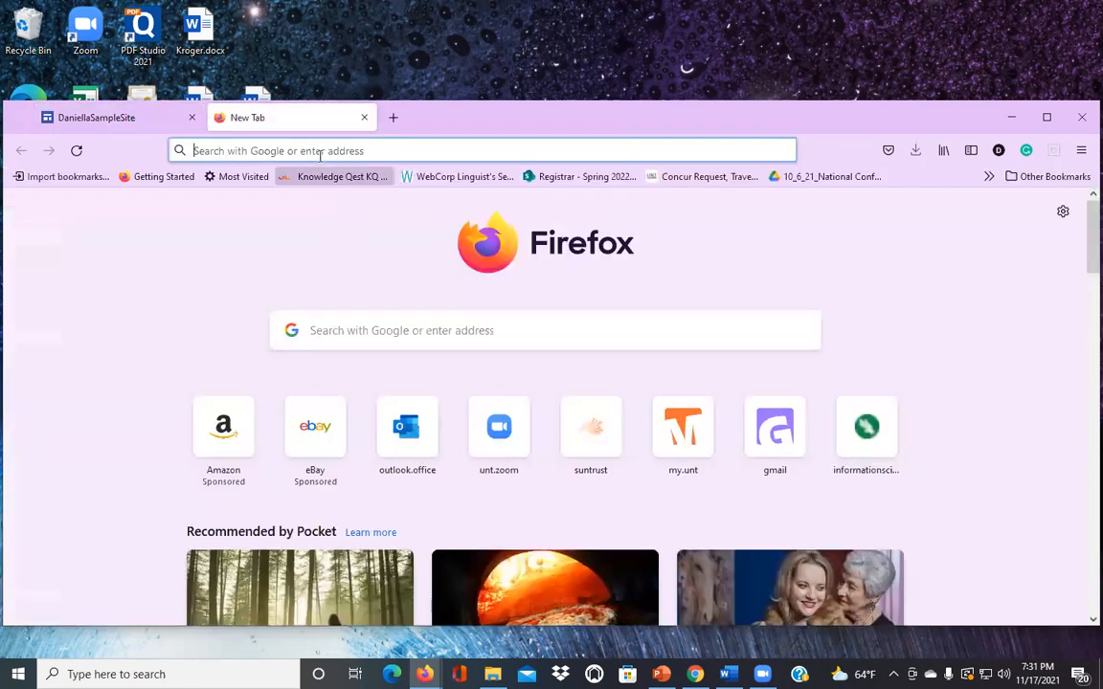
type("sites.google.com/")
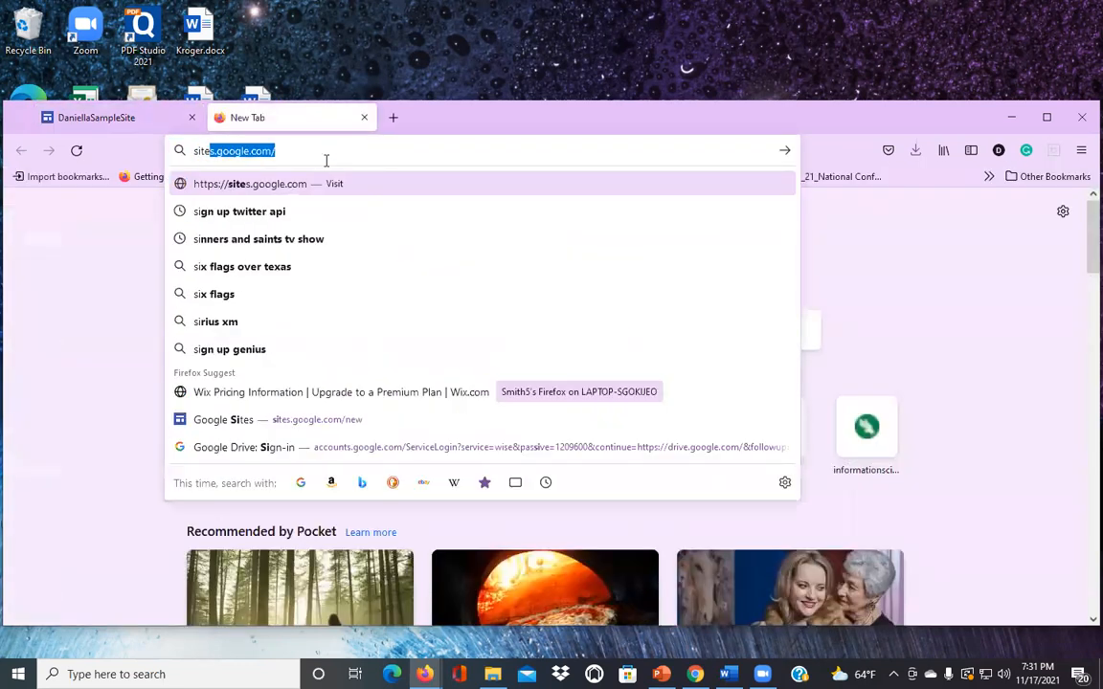
key("Return")
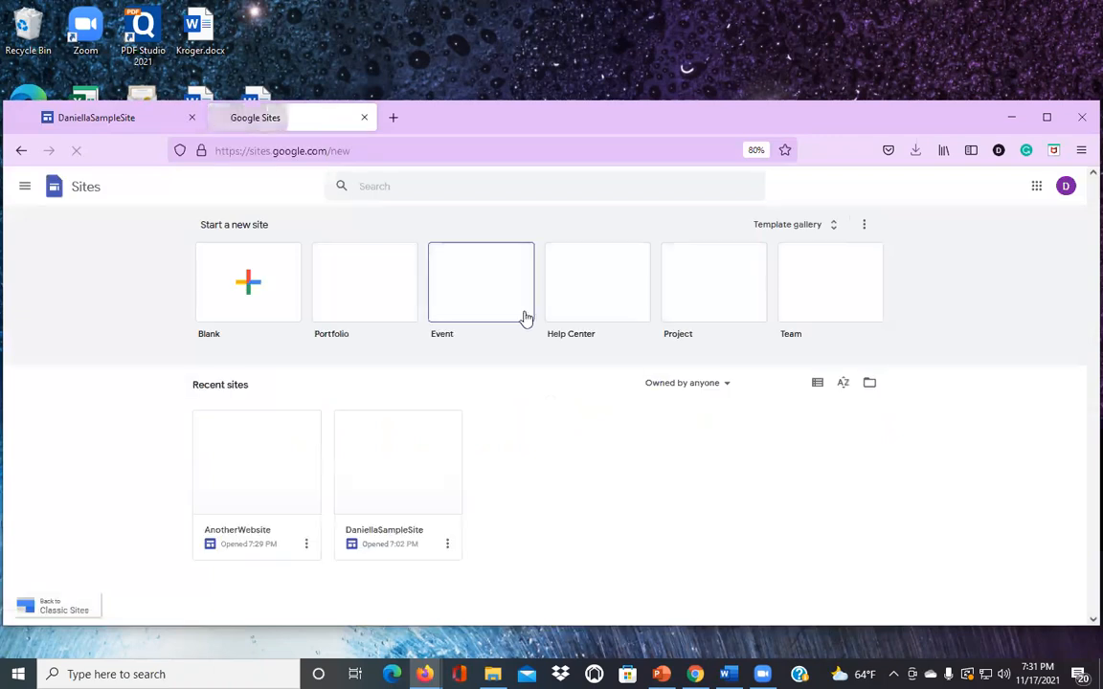
left_click(309, 452)
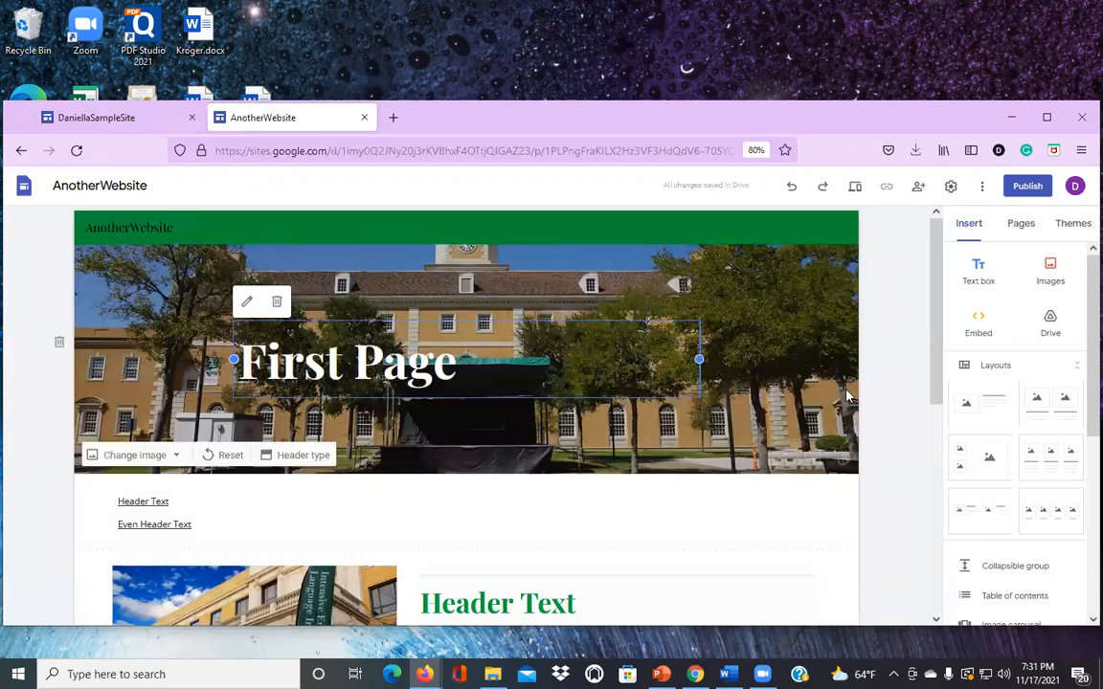
scroll(815, 467, "down", 5)
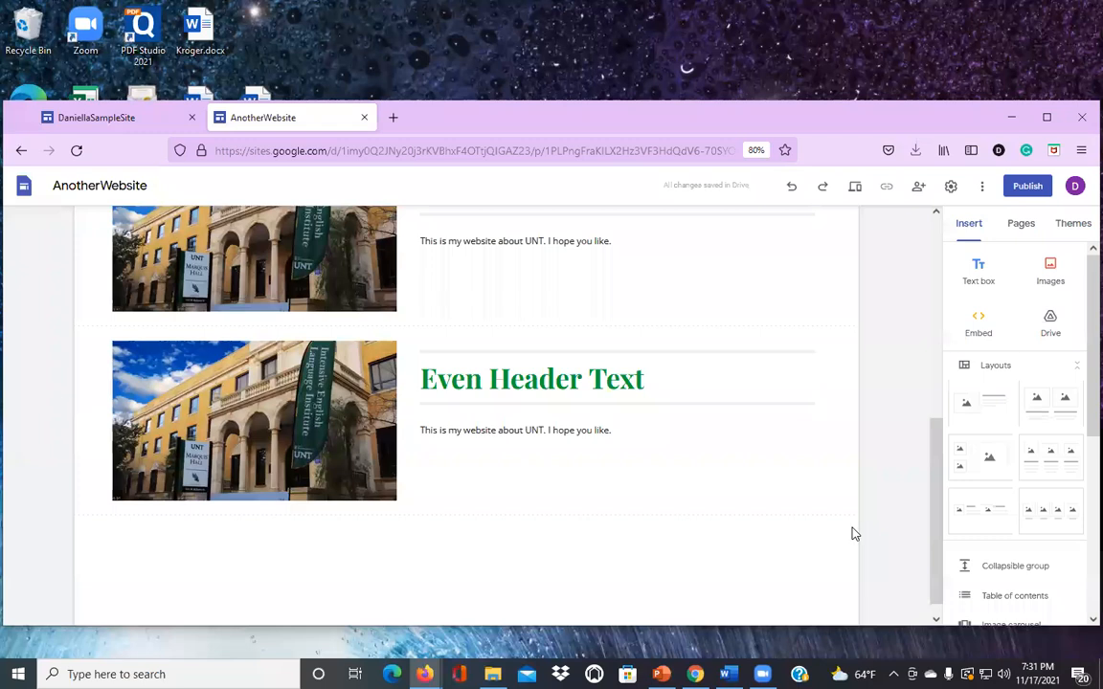
scroll(842, 507, "up", 5)
scroll(854, 473, "up", 1)
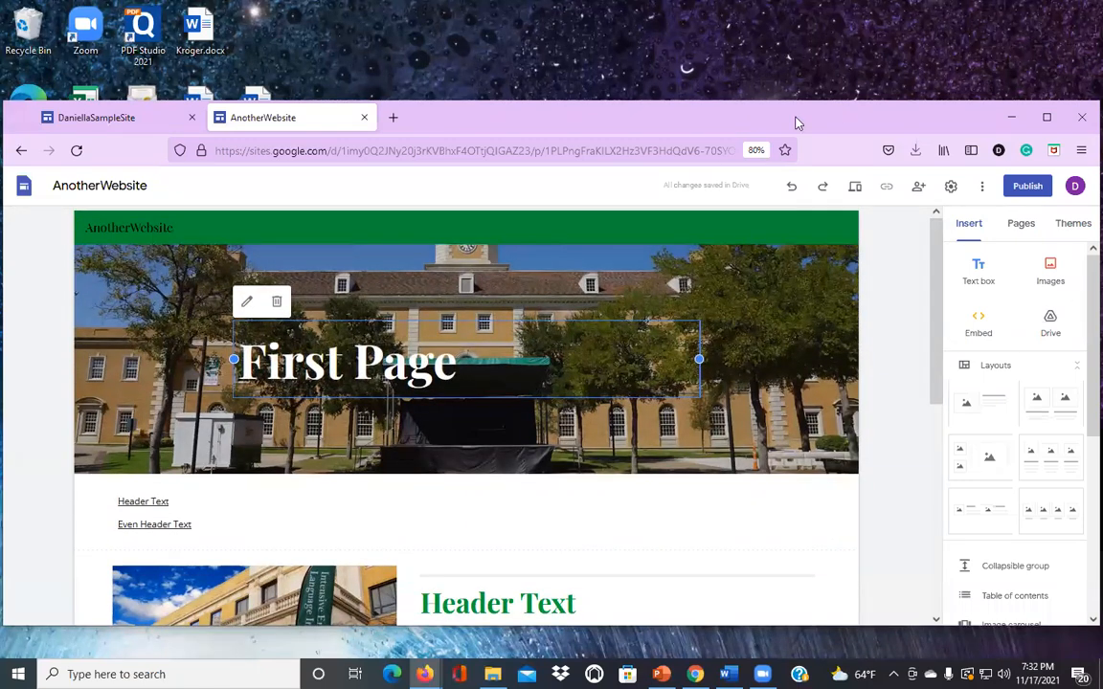
left_click(1019, 231)
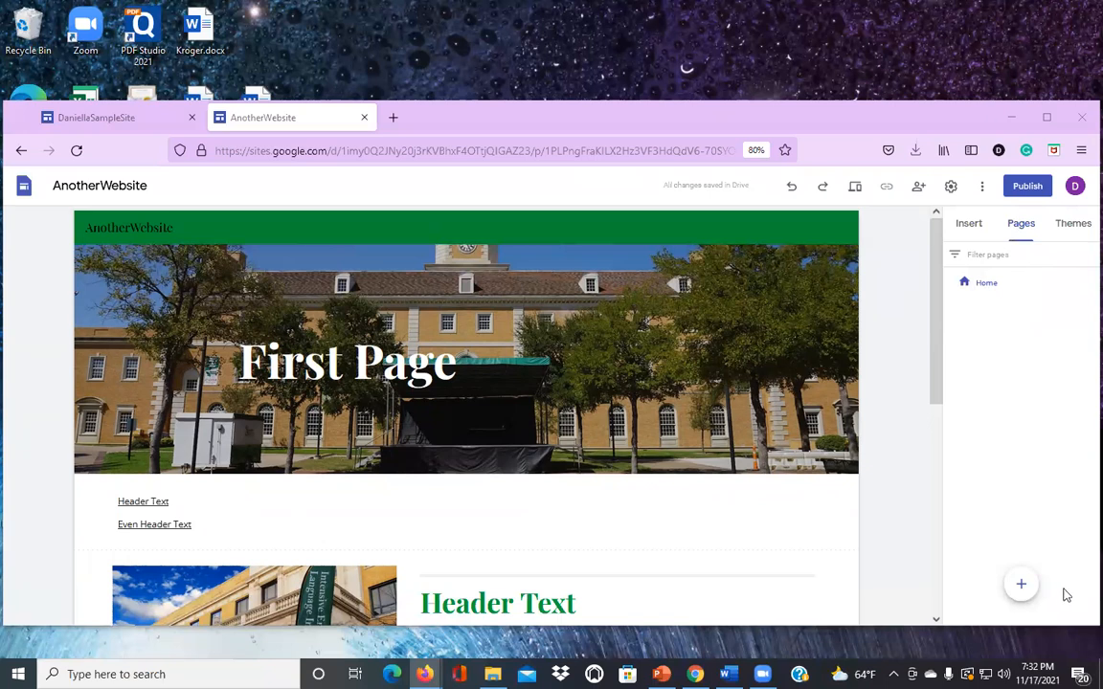
mouse_move(1019, 601)
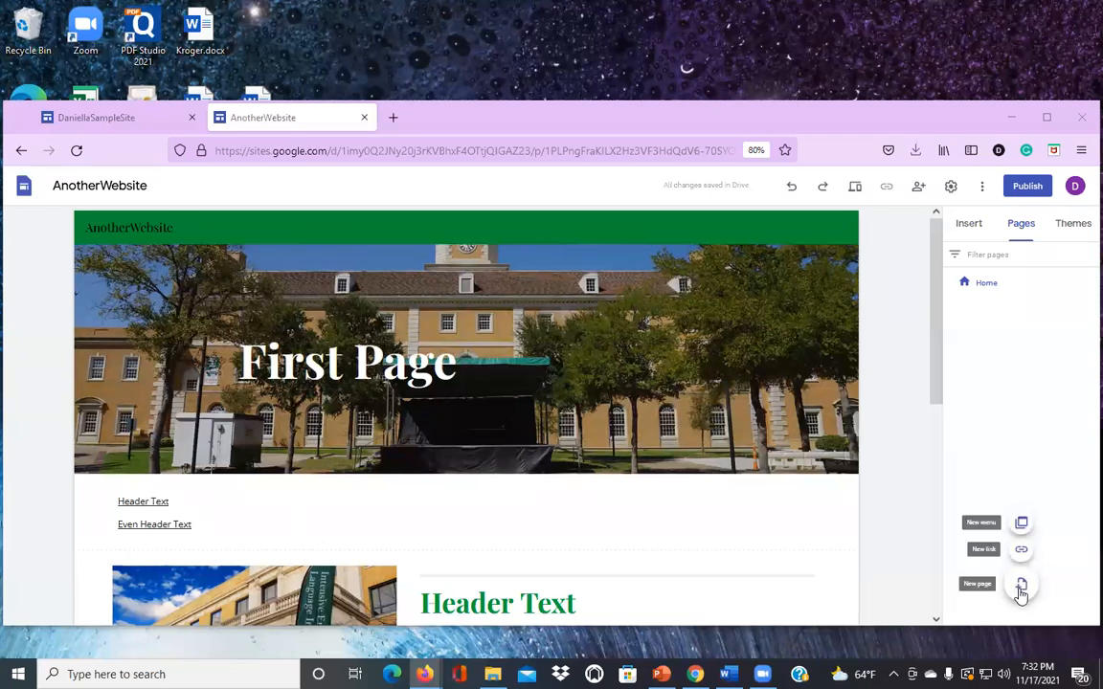
left_click(1020, 551)
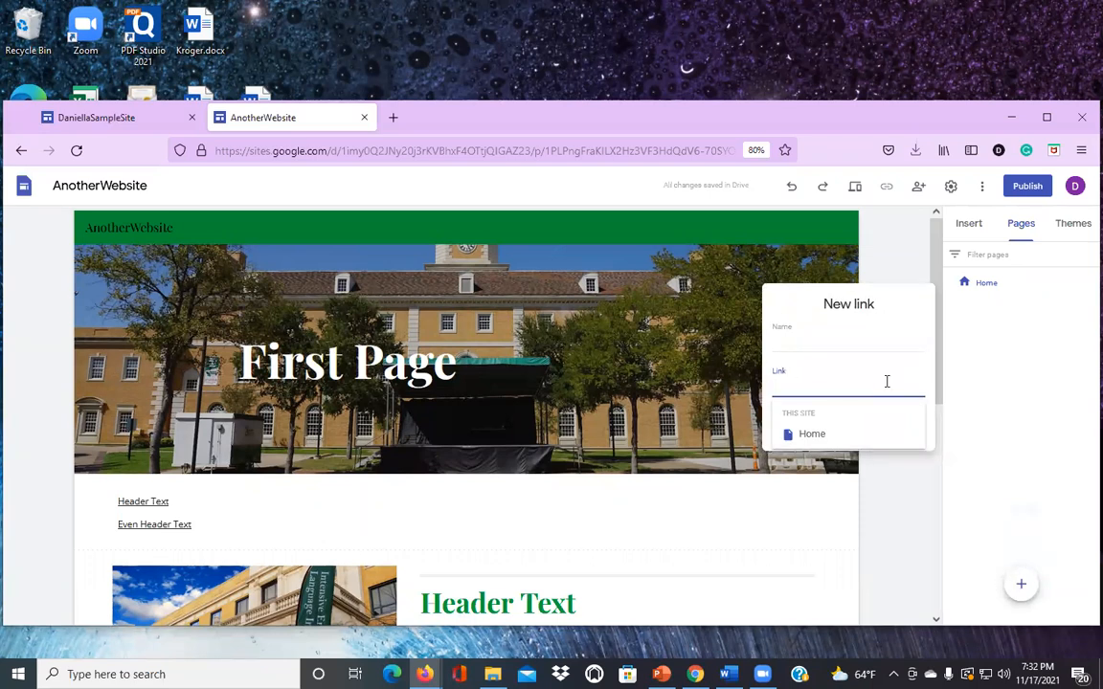
type("www")
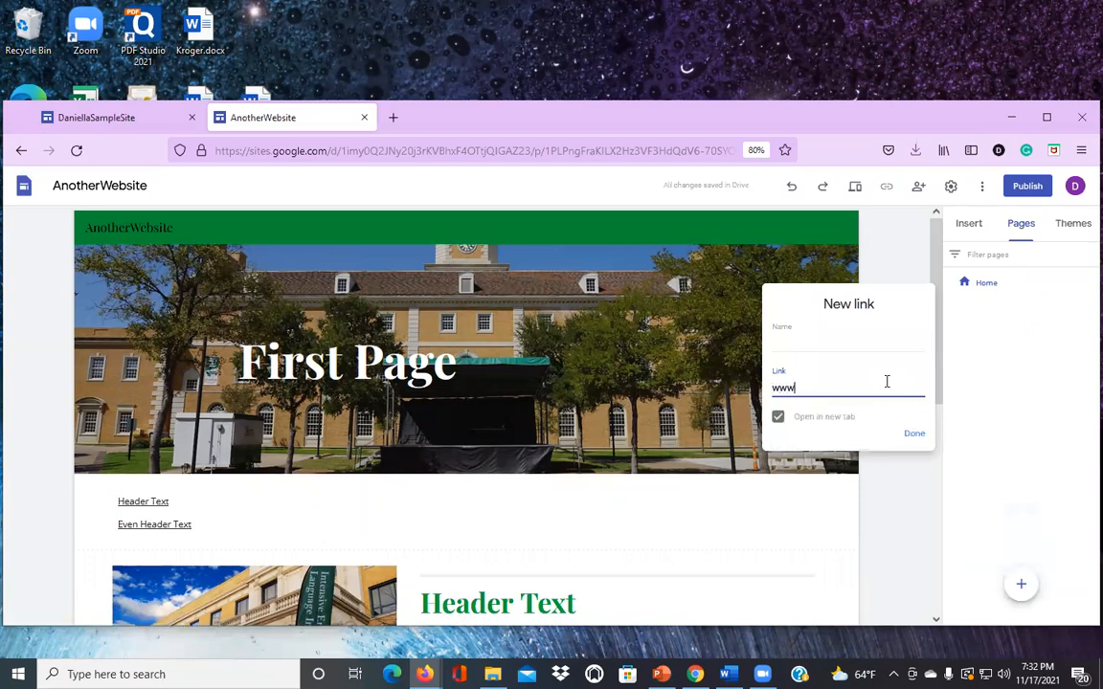
type(".unt.edu")
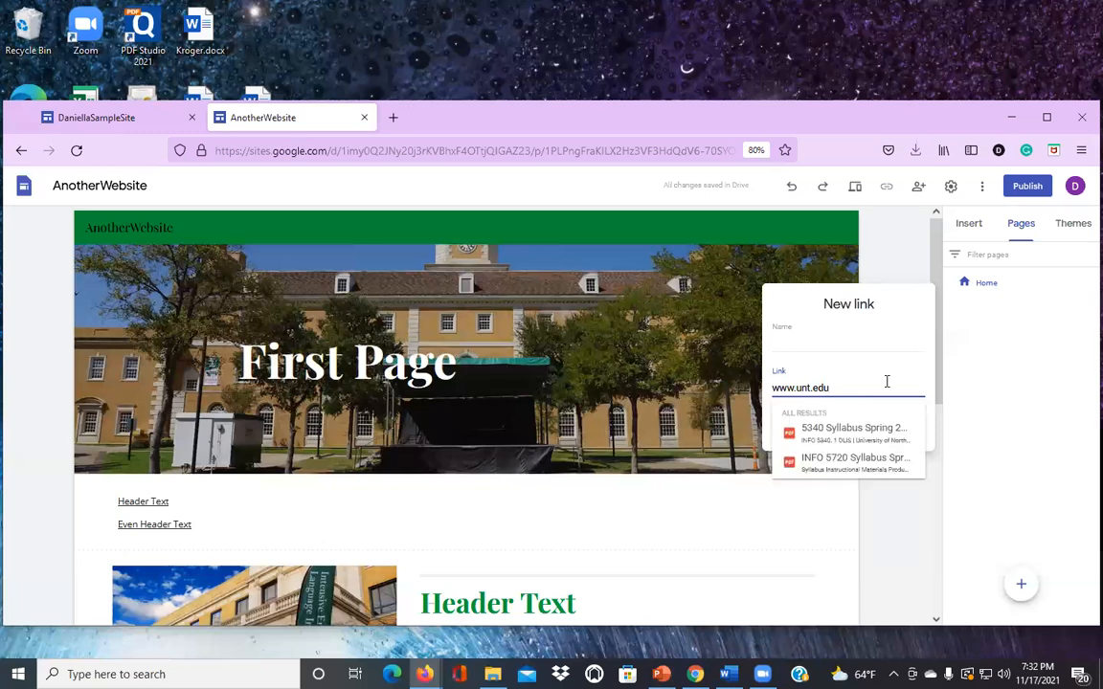
left_click(833, 343)
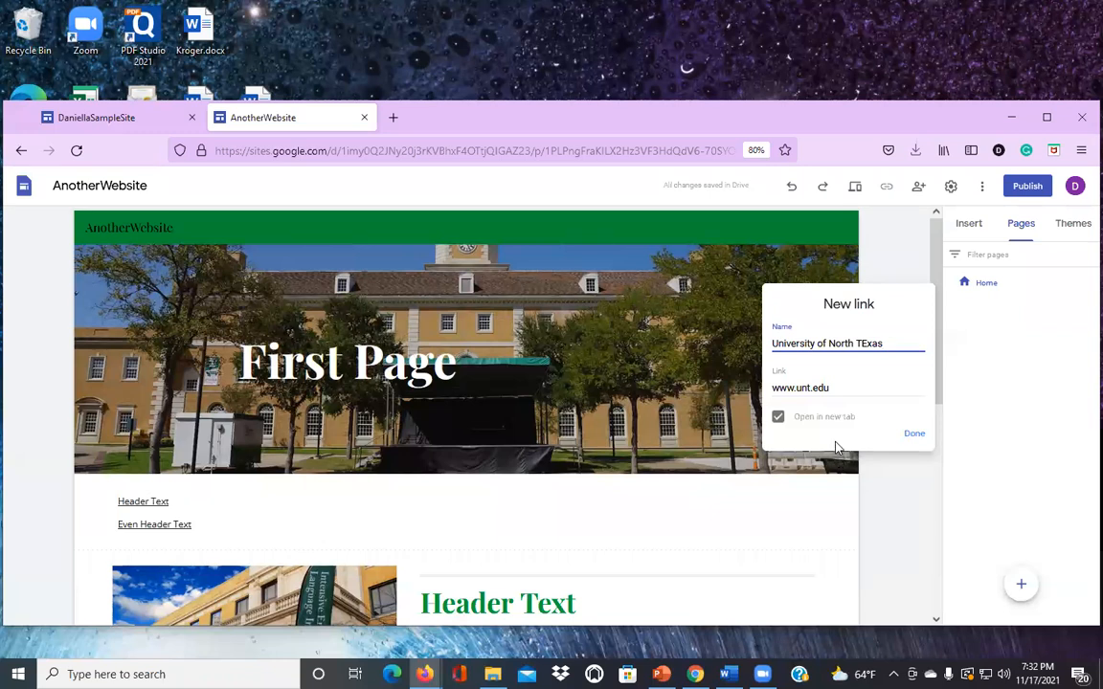
left_click(914, 435)
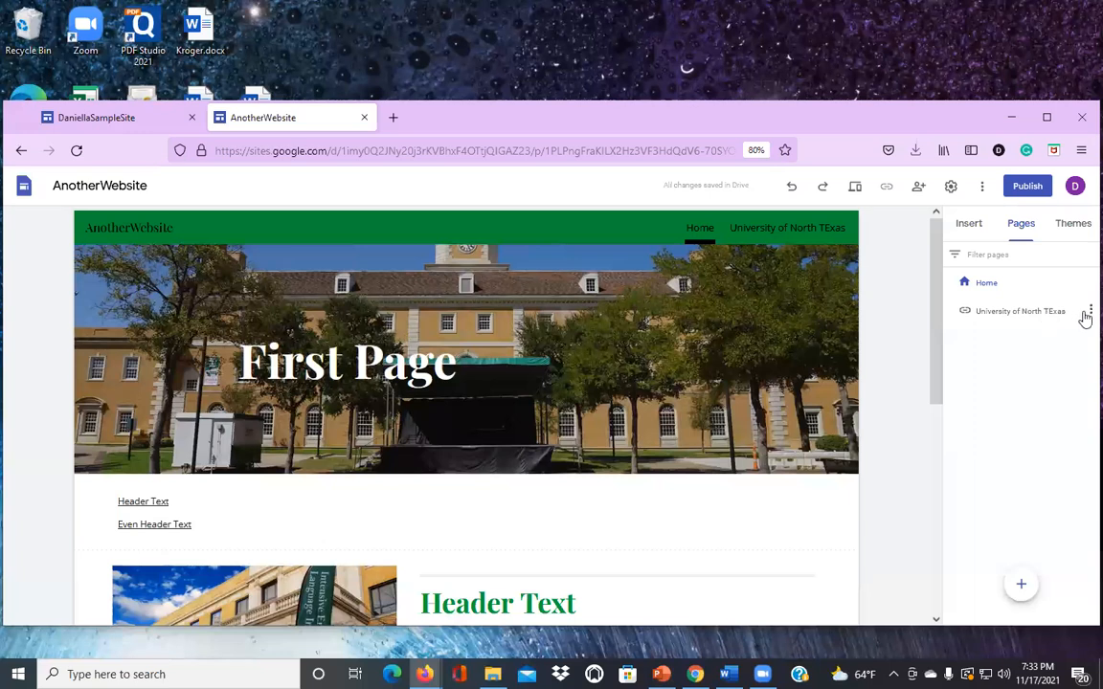
left_click(1086, 317)
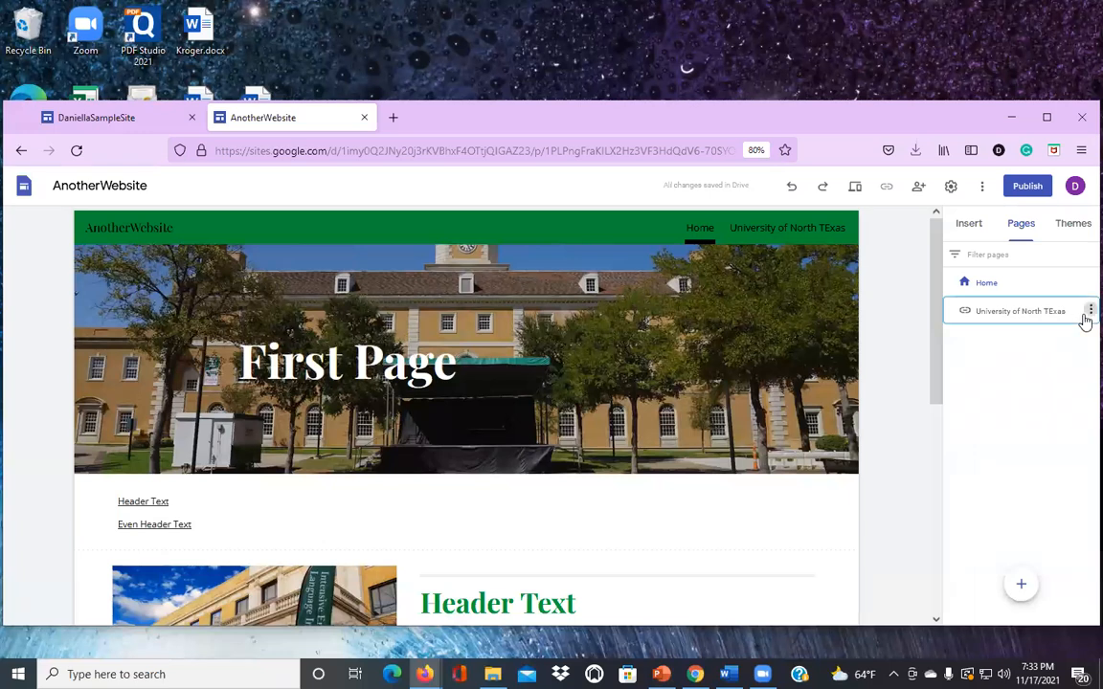
left_click(1089, 312)
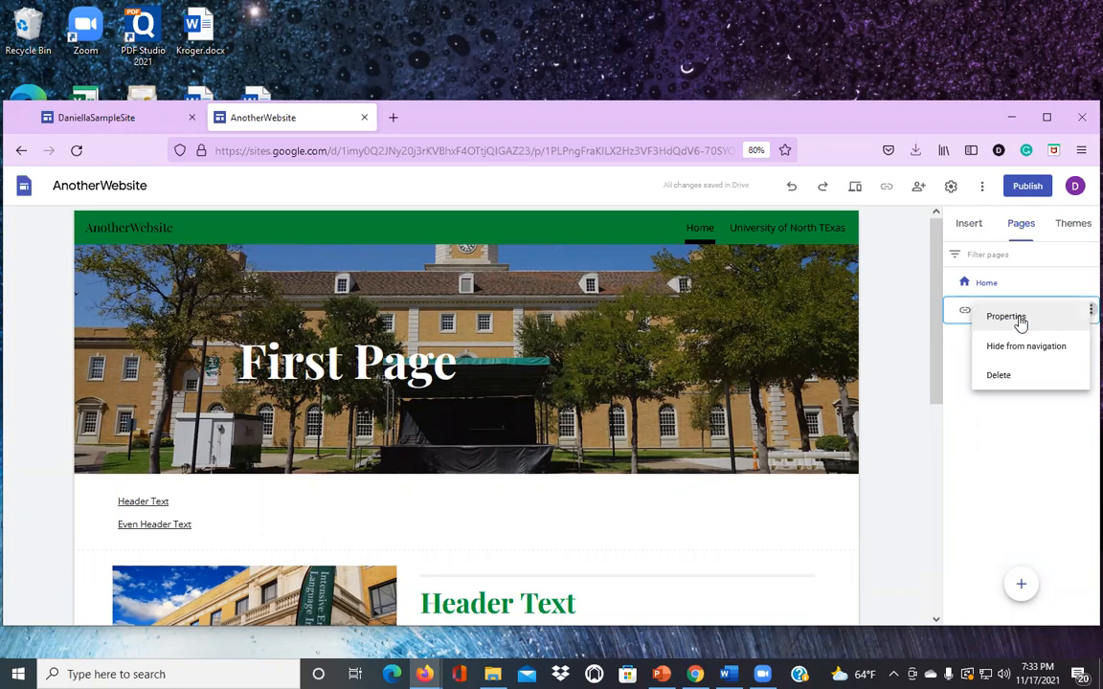
left_click(1004, 495)
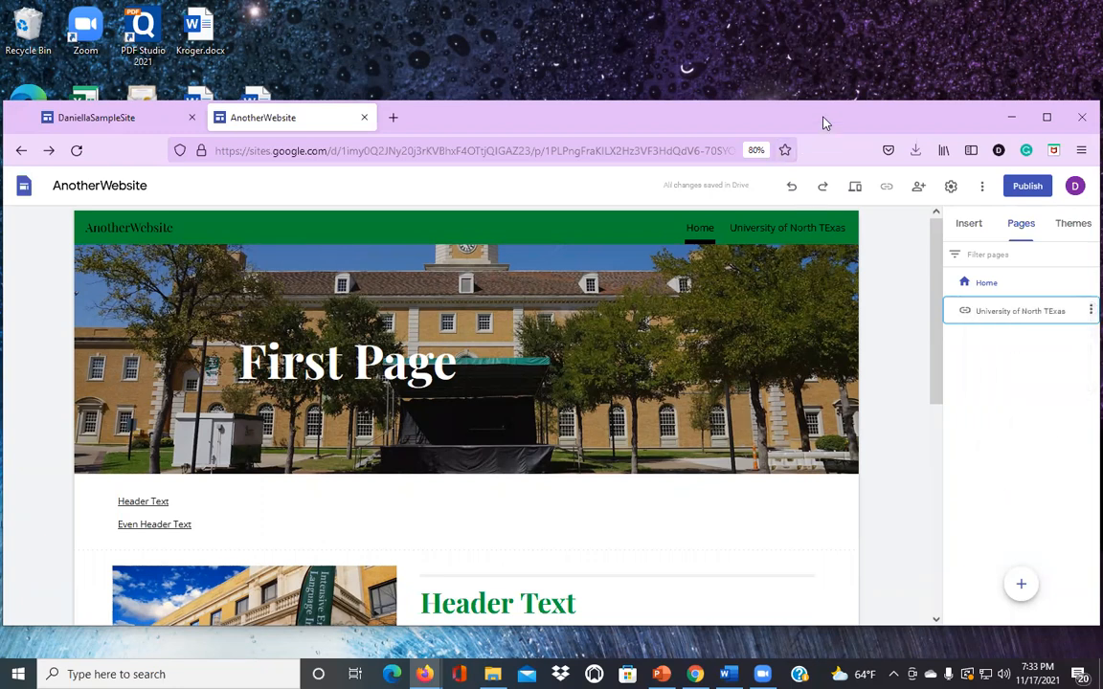
left_click_drag(839, 119, 807, 115)
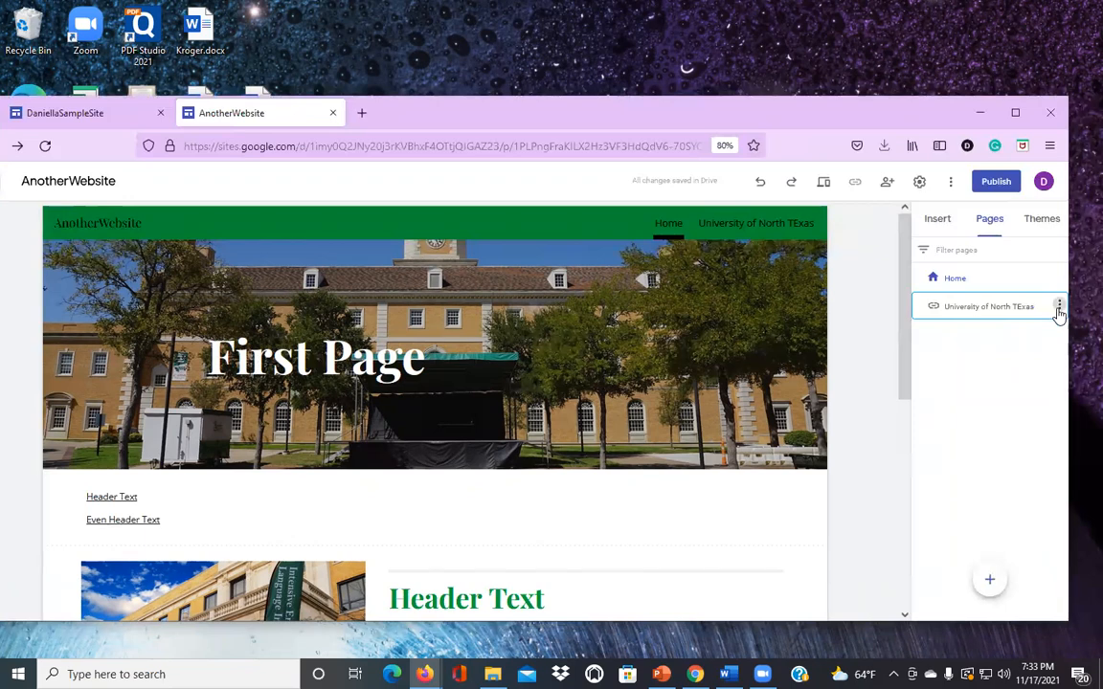
left_click(1059, 308)
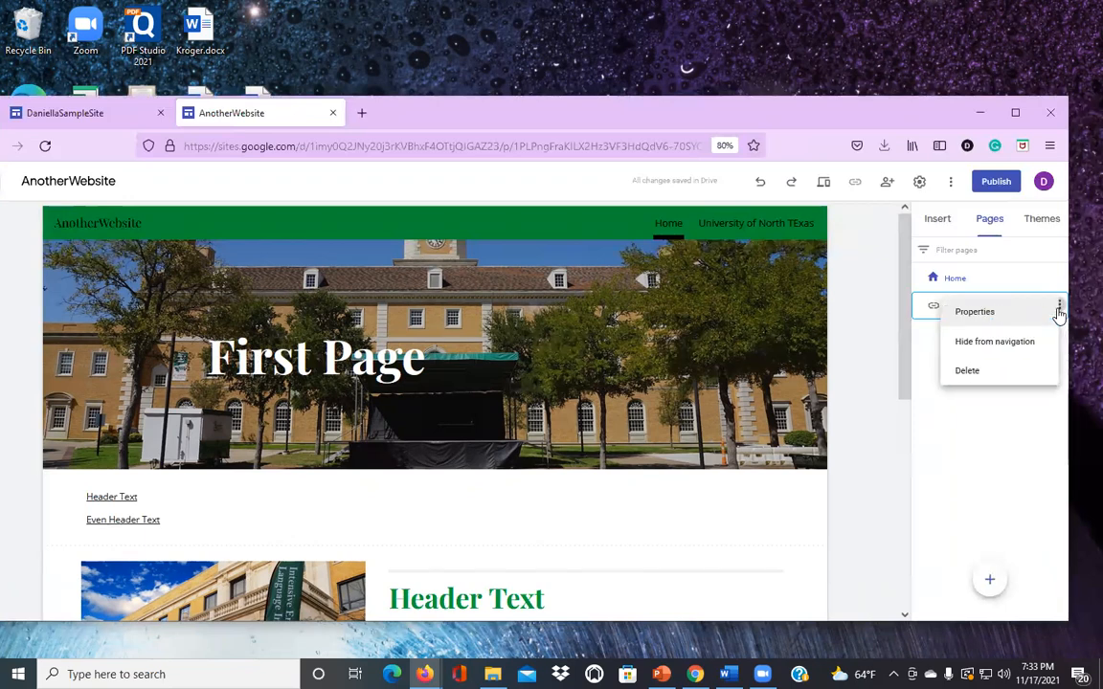
left_click(977, 317)
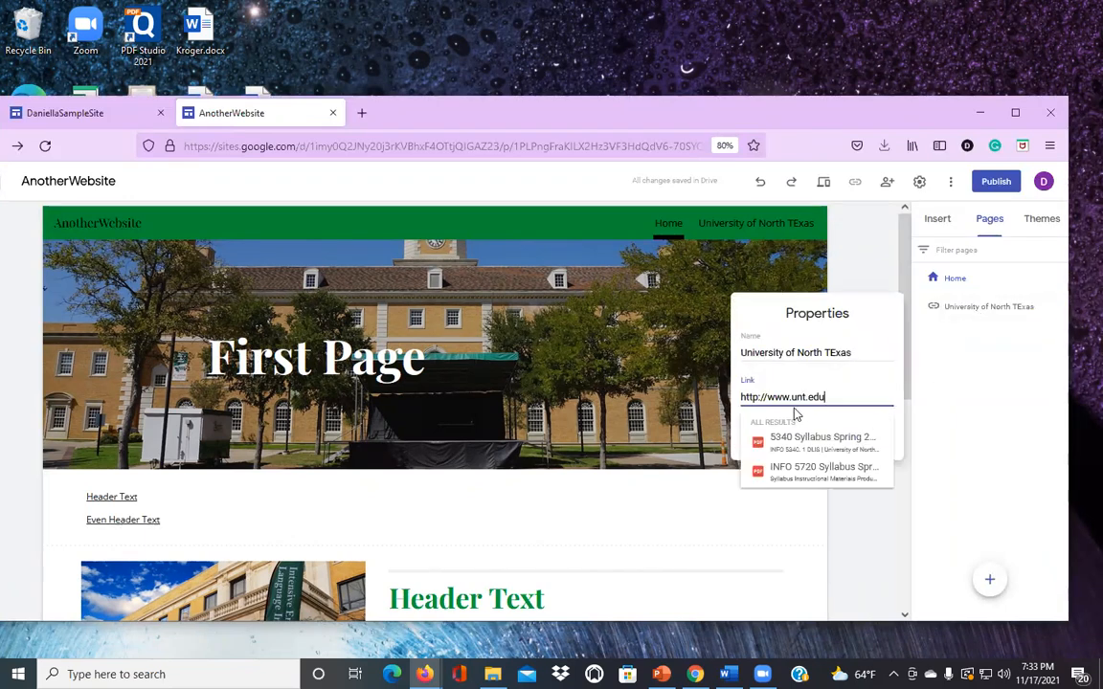
left_click(836, 353)
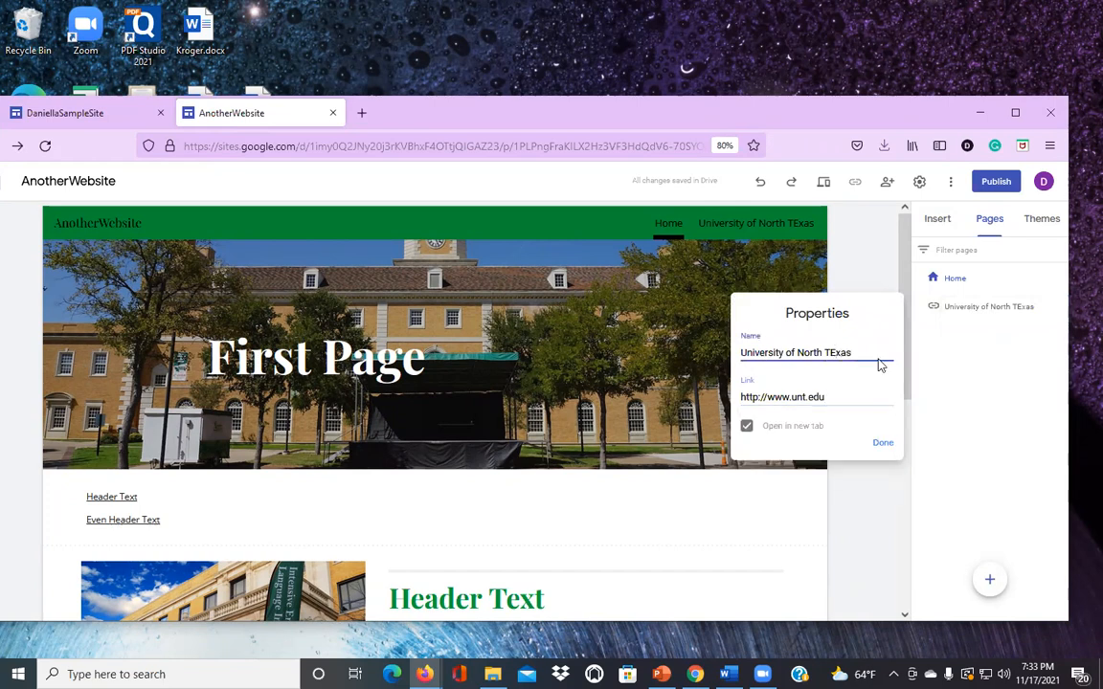
key("BackSpace")
type("E")
left_click(959, 438)
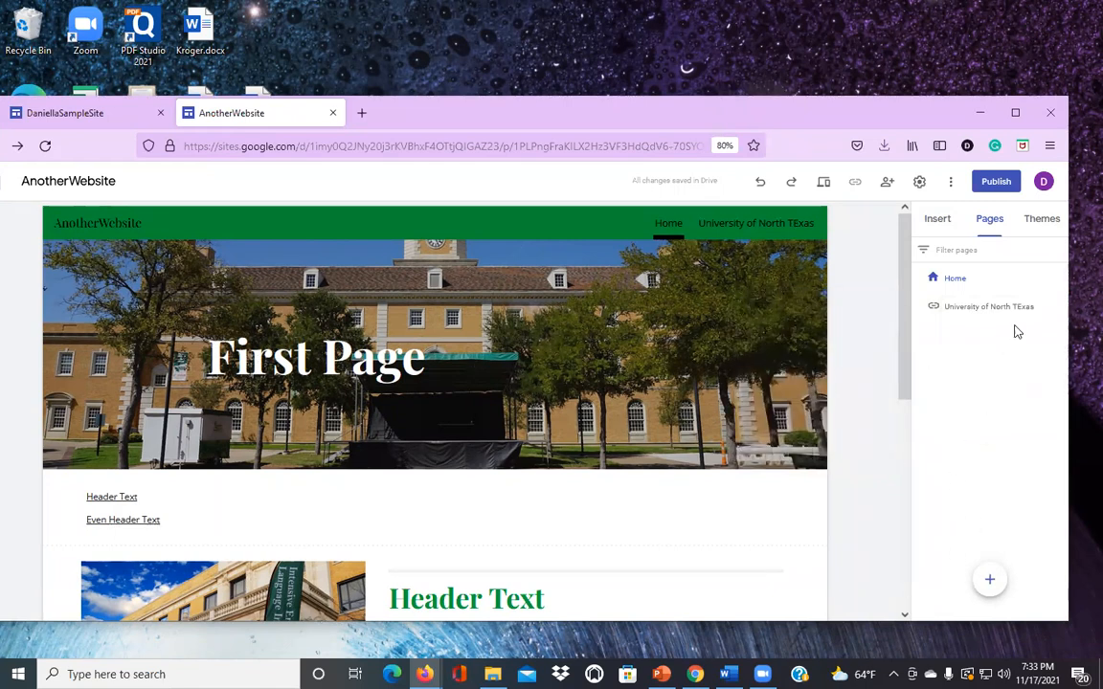
Step: Correct the spelling of the navigation link's name to "University of North Texas" in its properties
left_click(1059, 309)
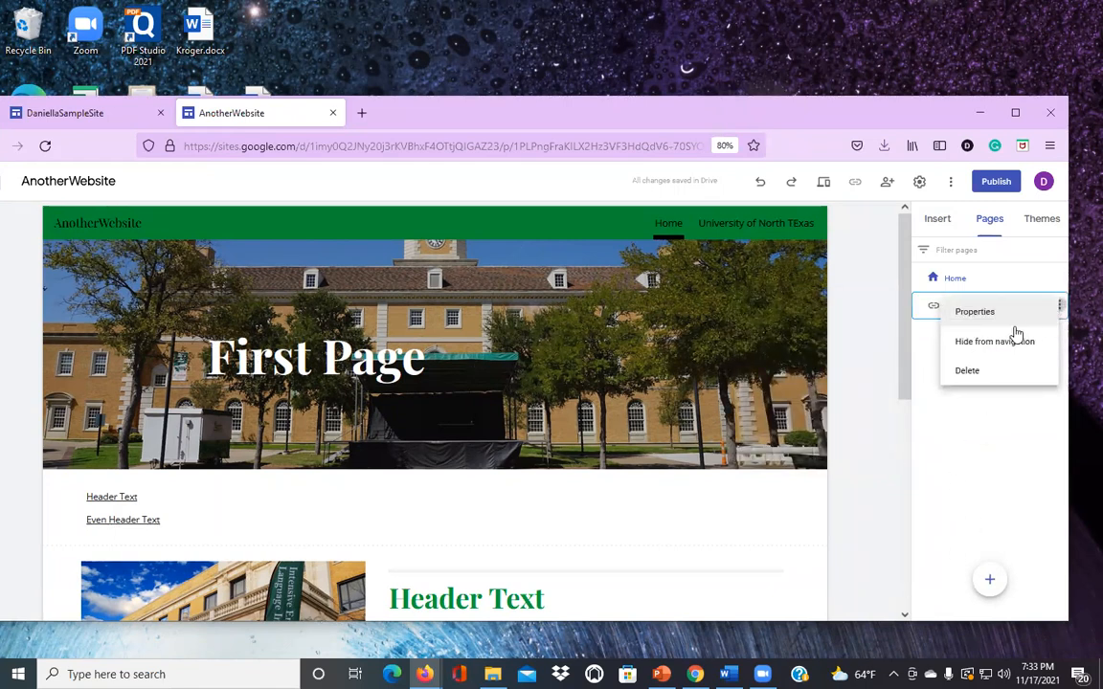
left_click(975, 312)
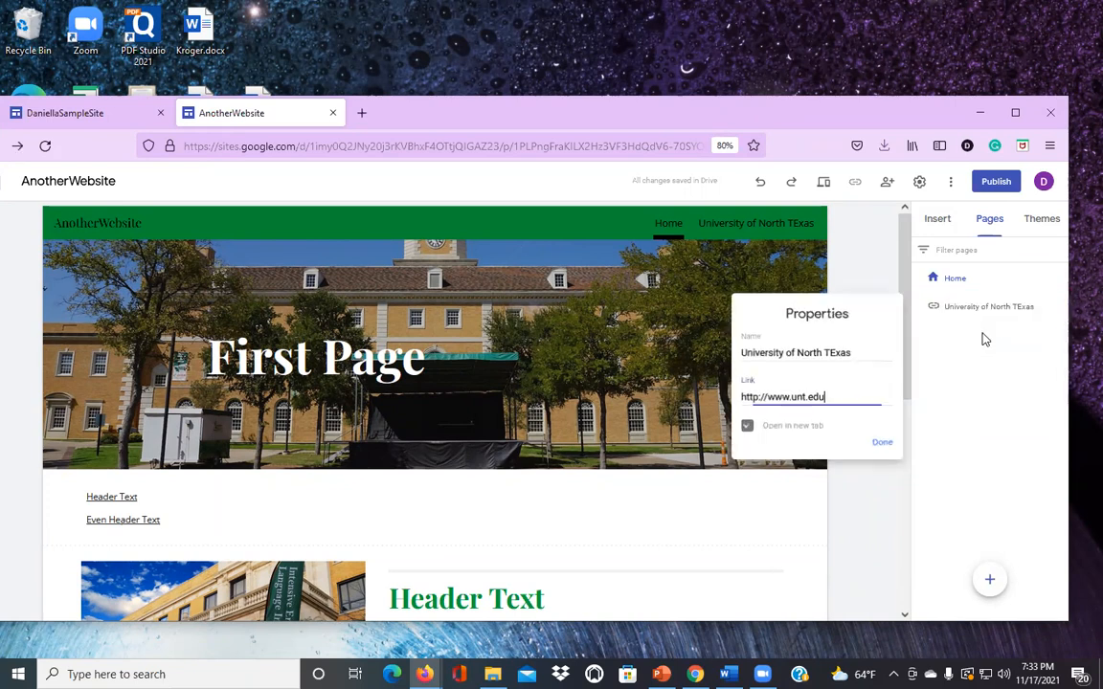
double_click(828, 352)
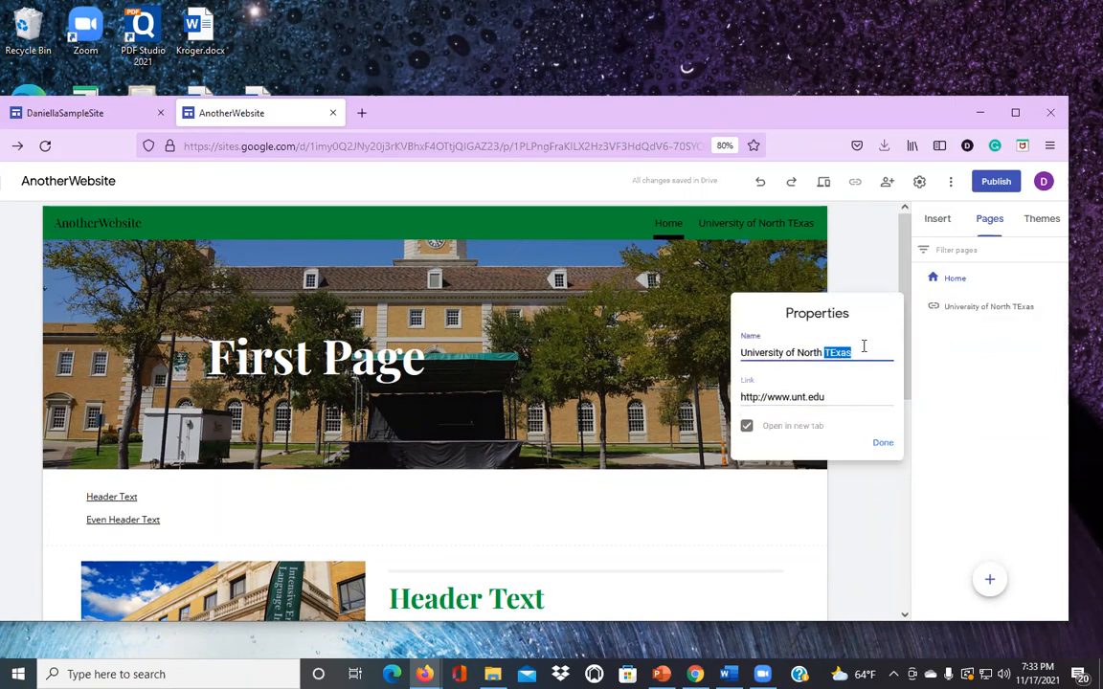
type("Te")
type("s")
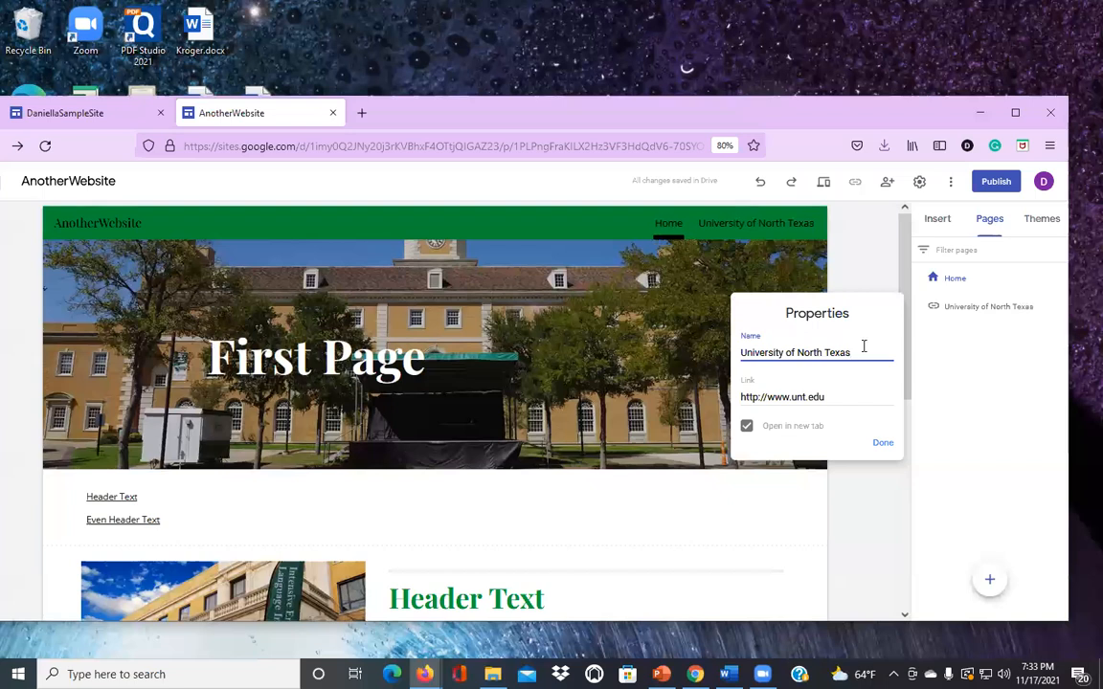
left_click(883, 443)
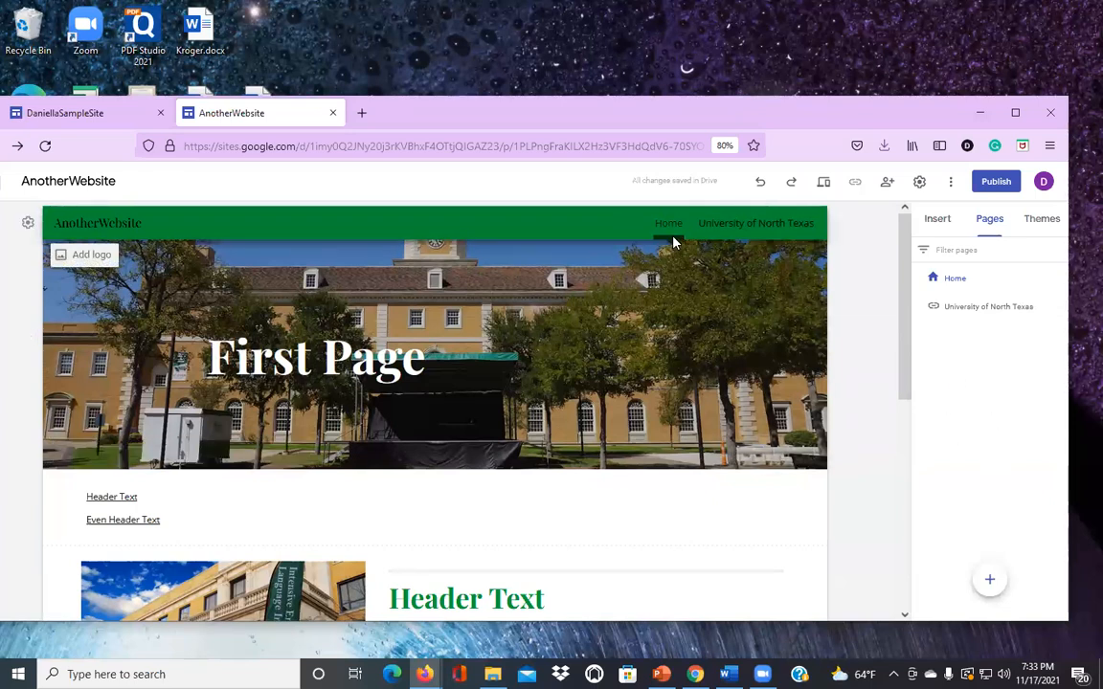
left_click(754, 226)
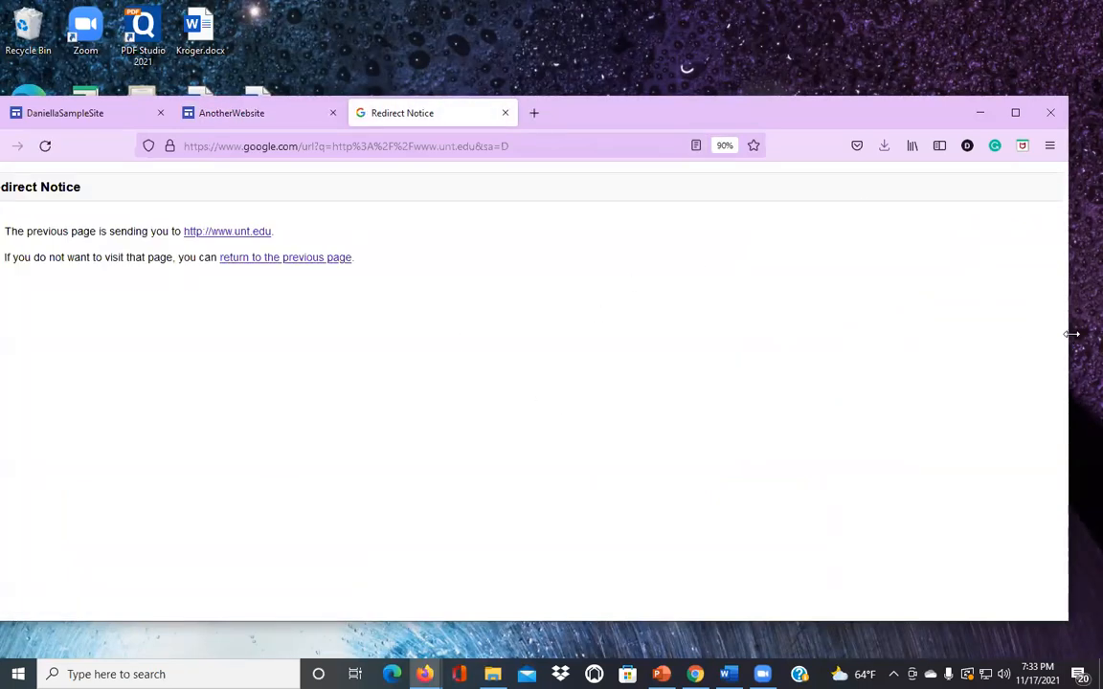
left_click_drag(1072, 334, 954, 334)
left_click_drag(657, 124, 751, 136)
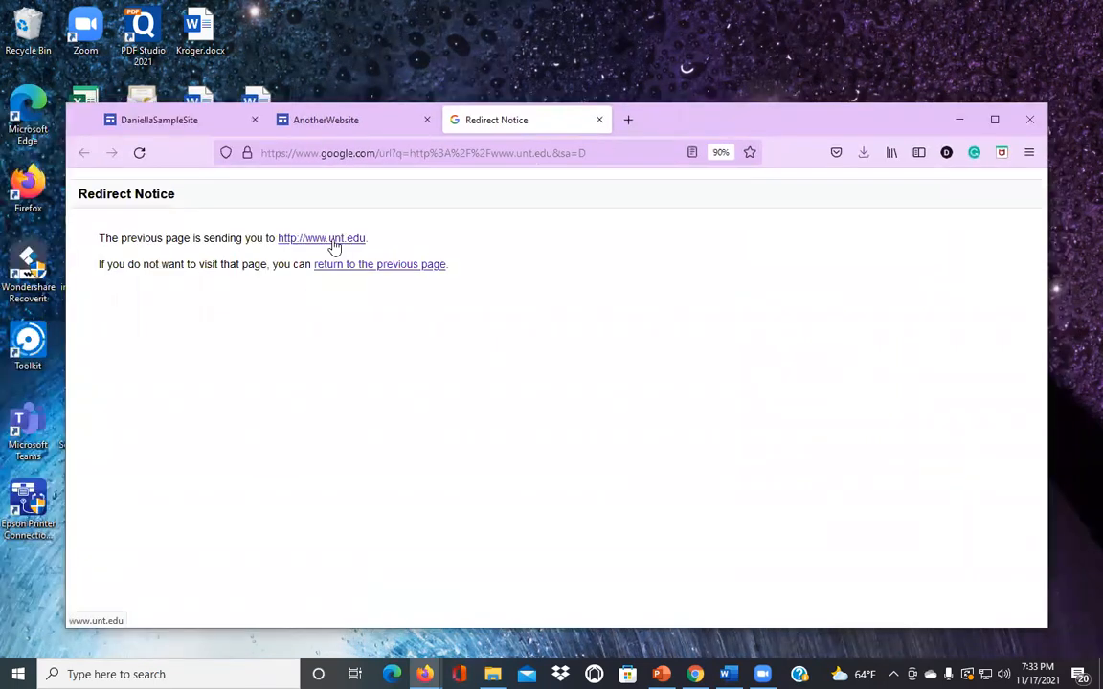
left_click(334, 242)
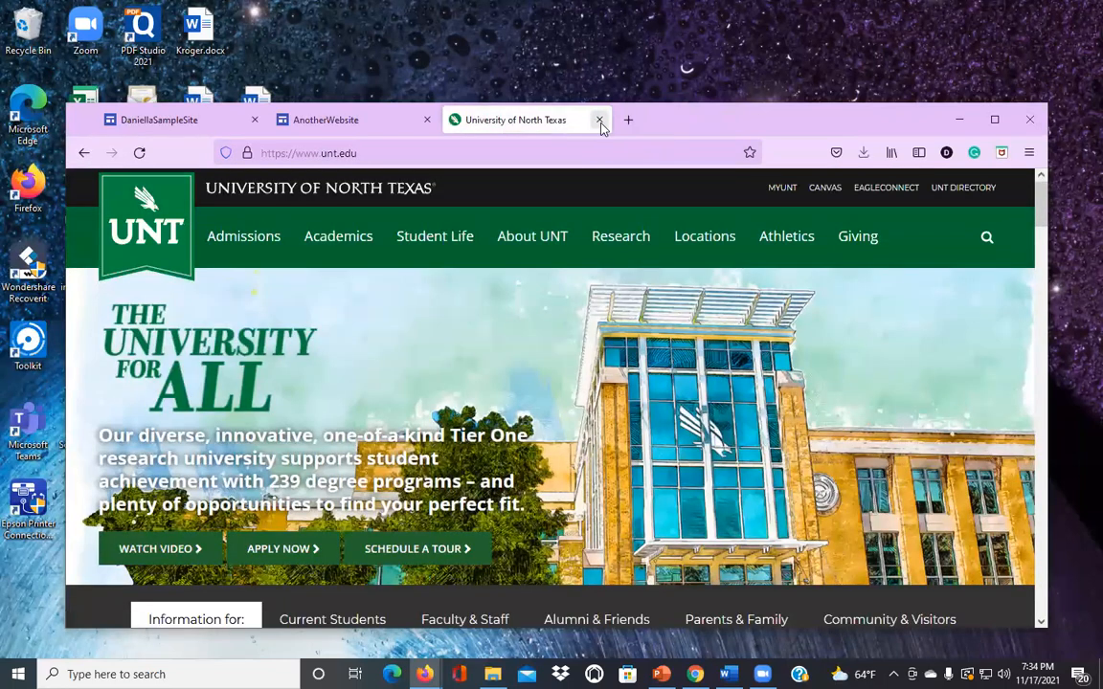
left_click(599, 120)
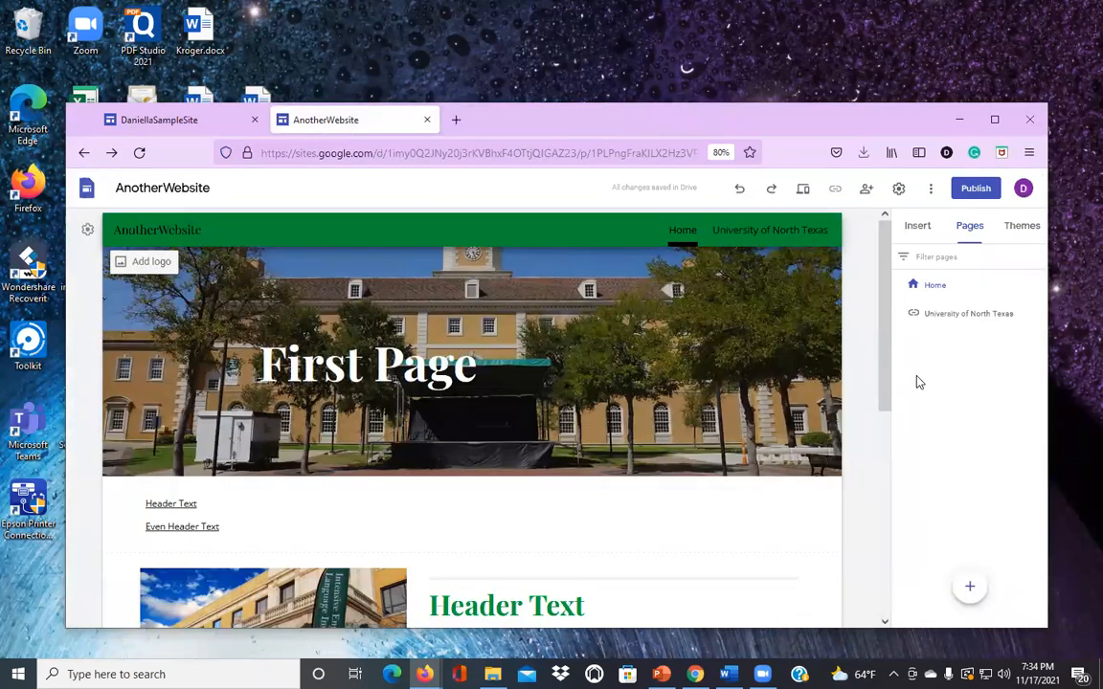
Step: Hide the University of North Texas link from the site navigation
scroll(890, 450, "down", 5)
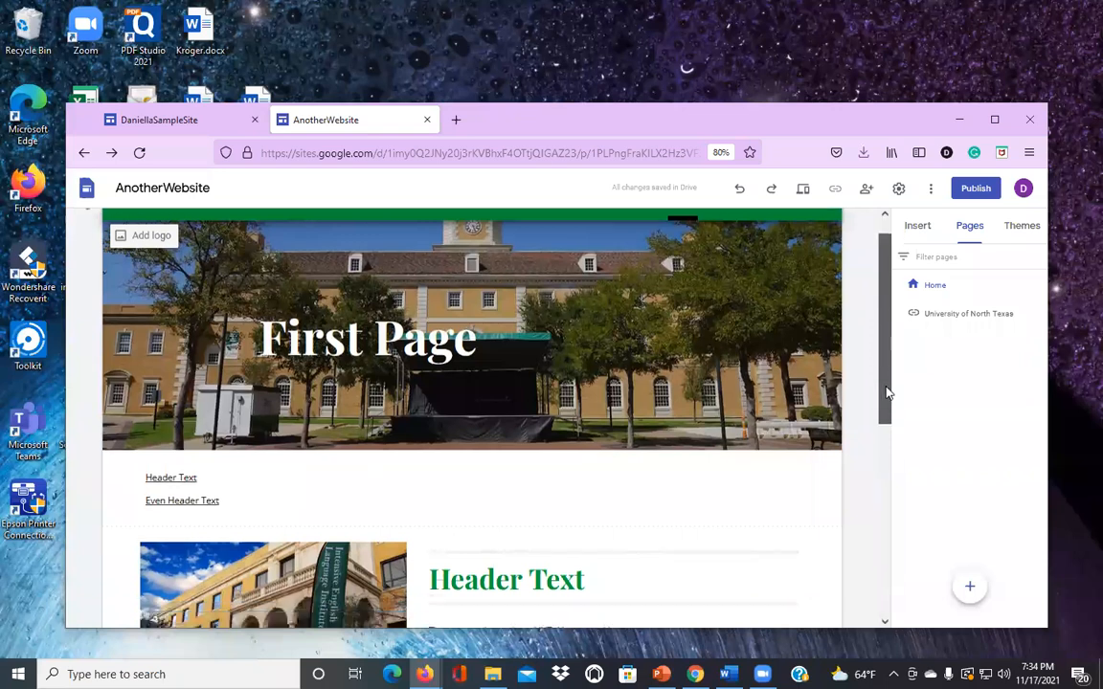
scroll(892, 505, "up", 5)
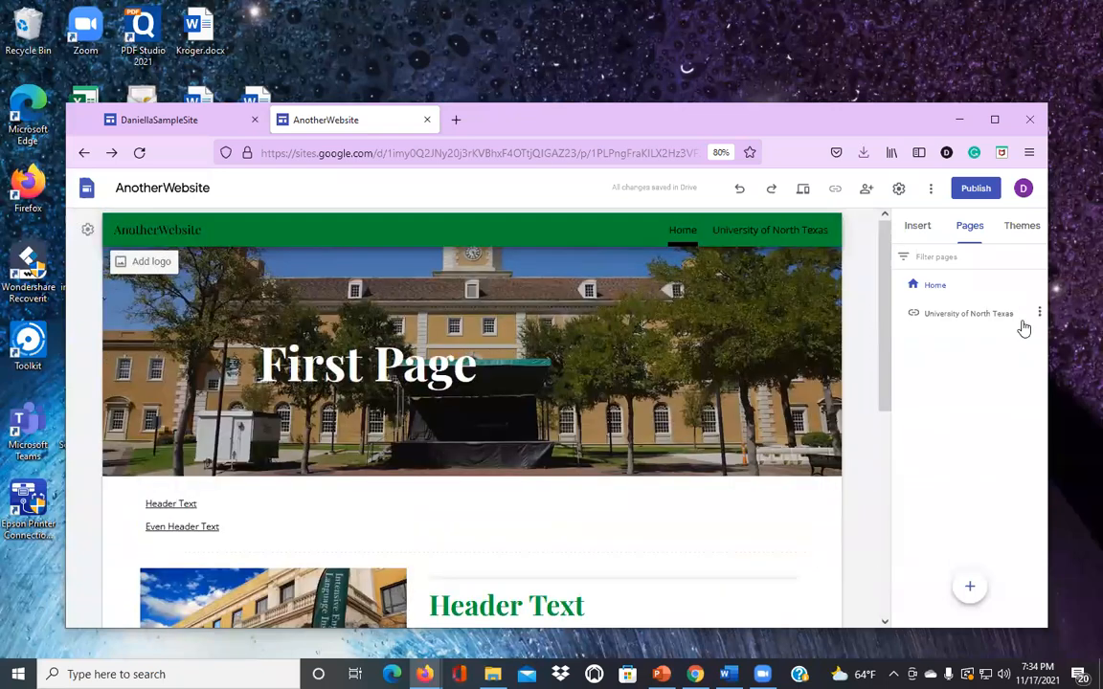
left_click(1038, 315)
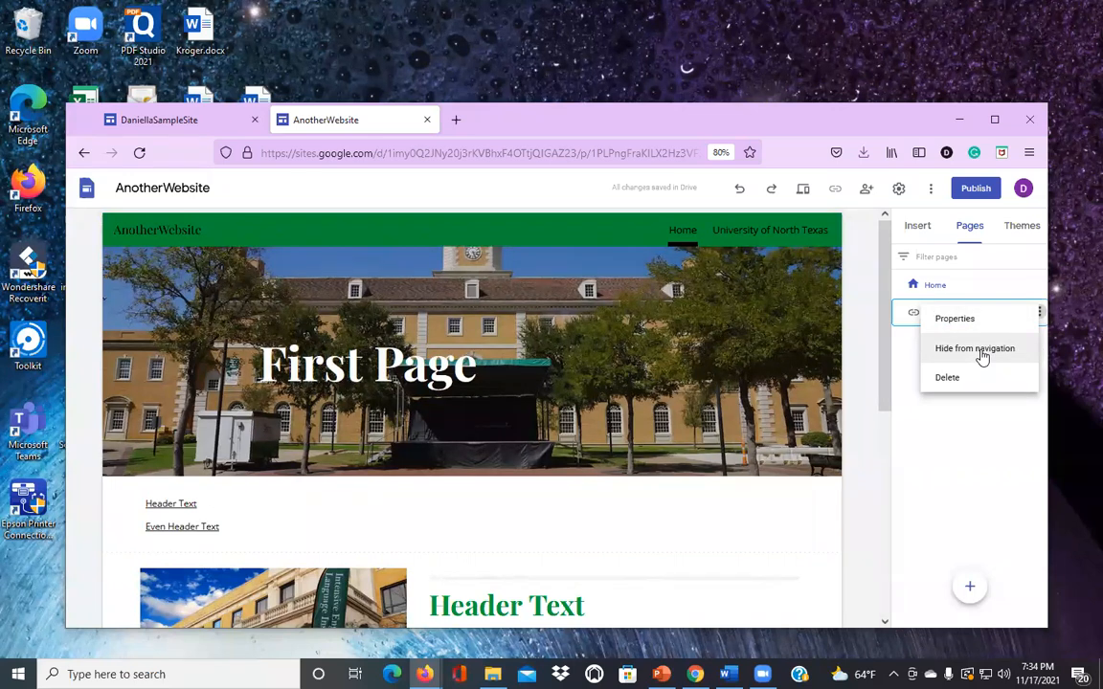
left_click(981, 351)
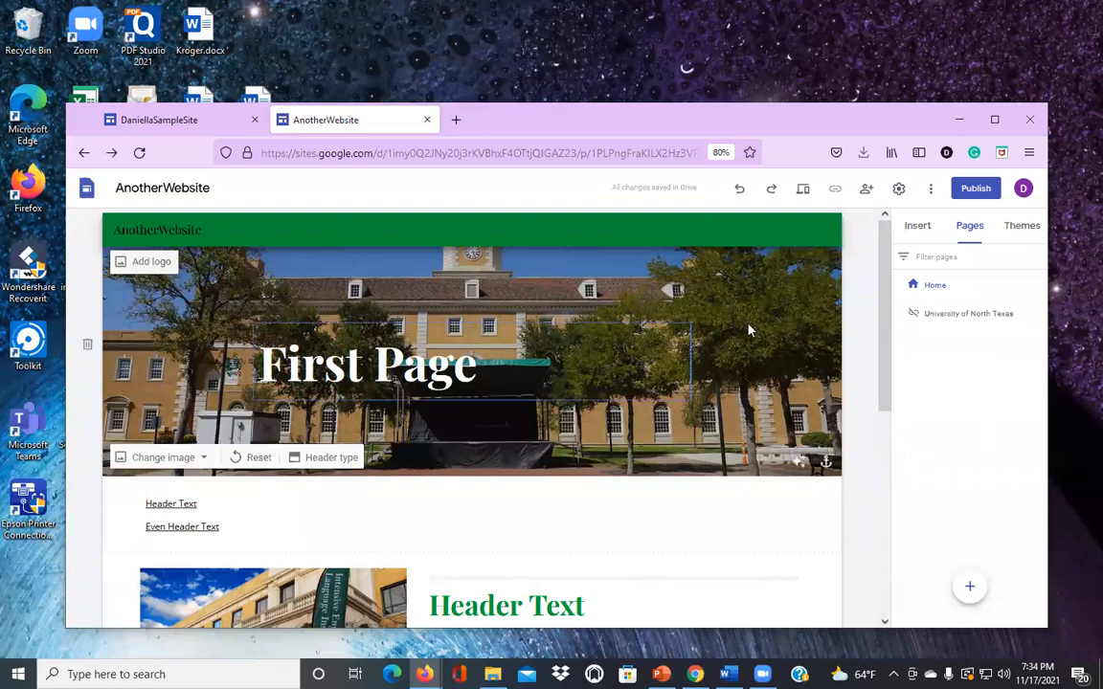
Step: Check the hidden University of North Texas link's properties, and show the link in the site navigation again
left_click(1039, 315)
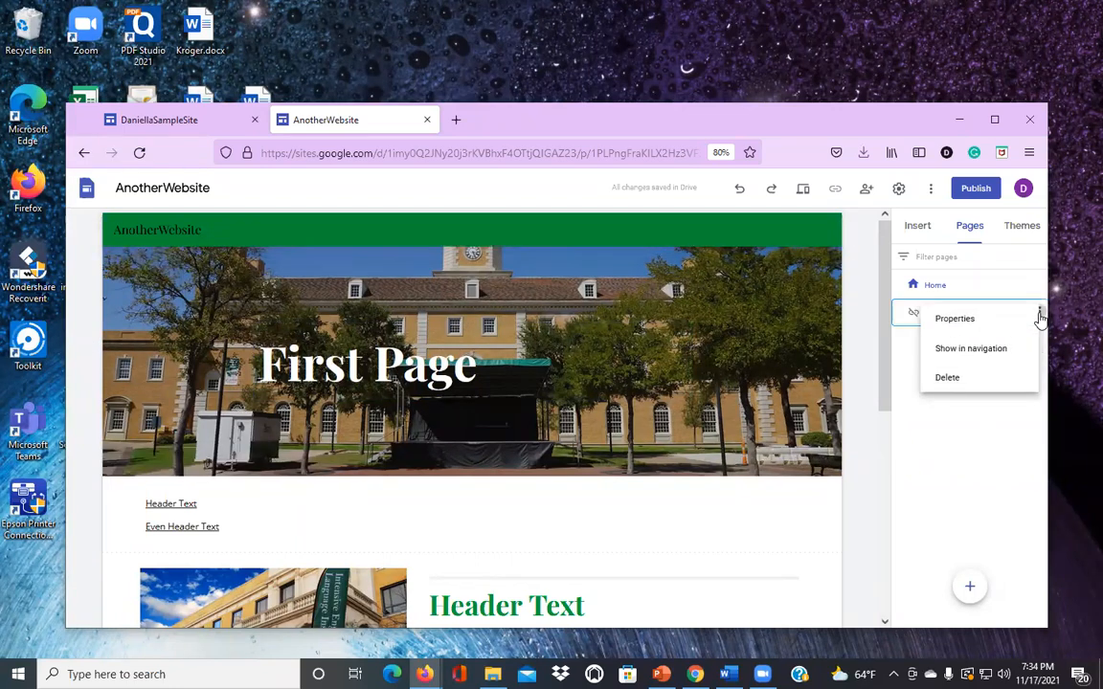
left_click(965, 318)
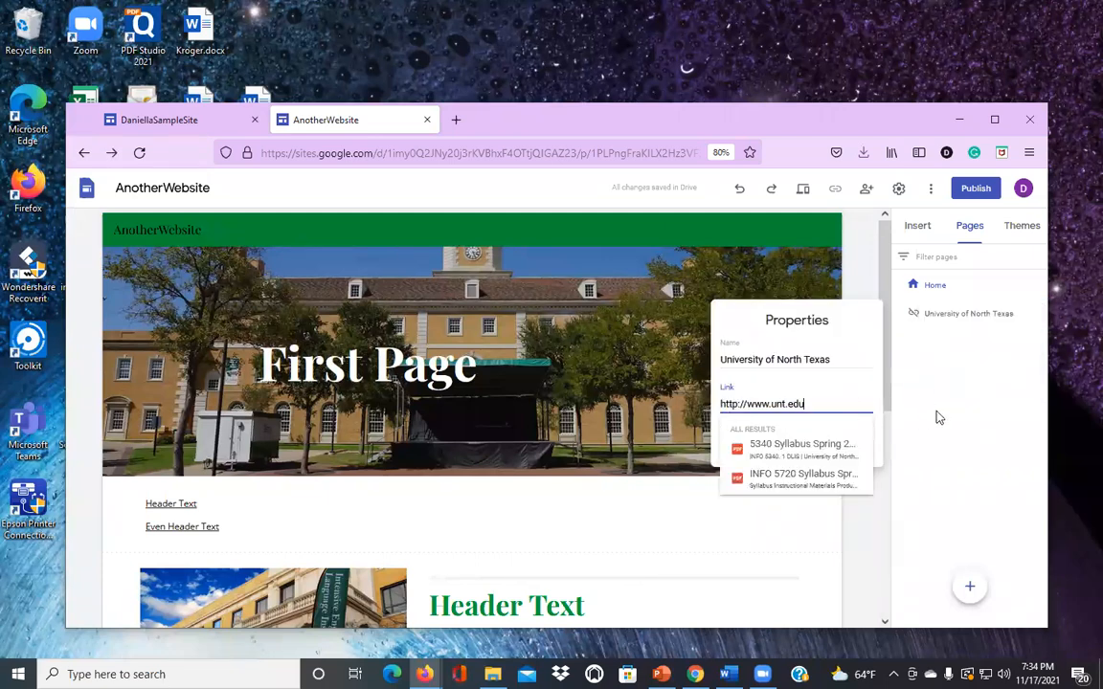
left_click(1004, 316)
left_click(1039, 316)
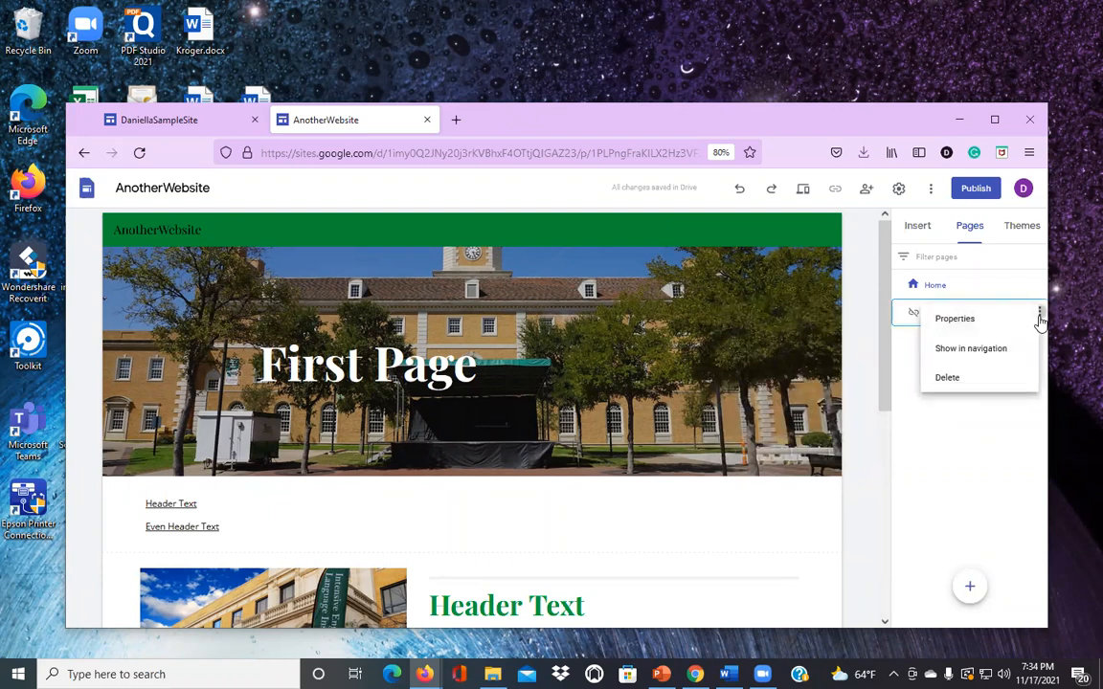
left_click(986, 354)
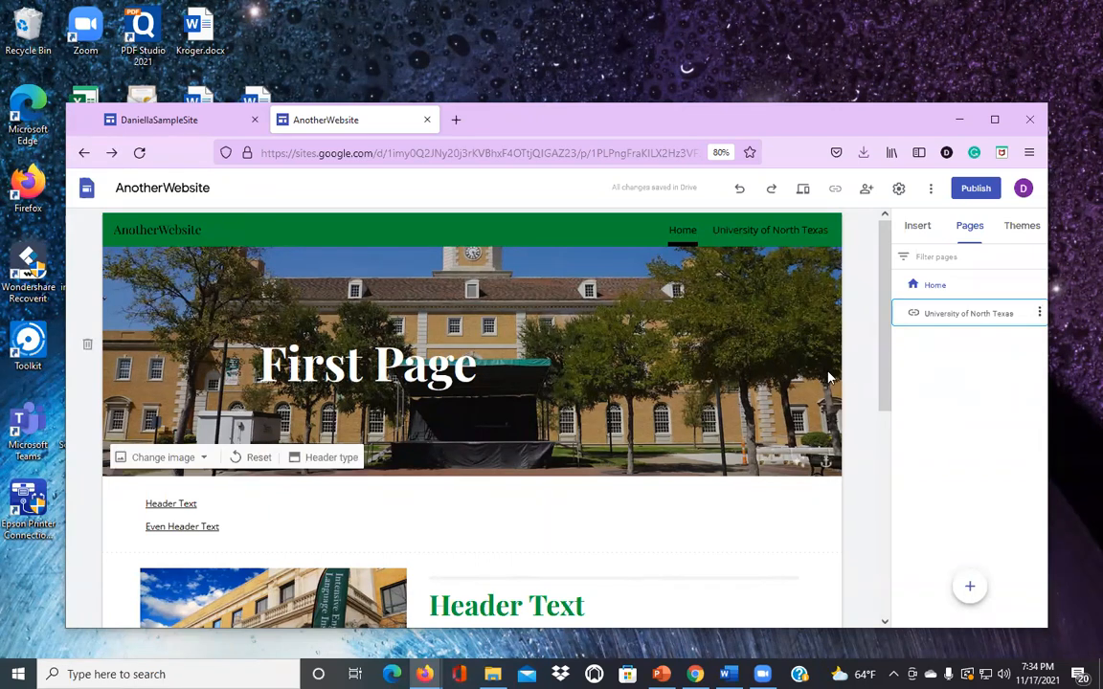
Step: Look through the available insert elements and the home page content down to the last section
left_click_drag(885, 342, 867, 287)
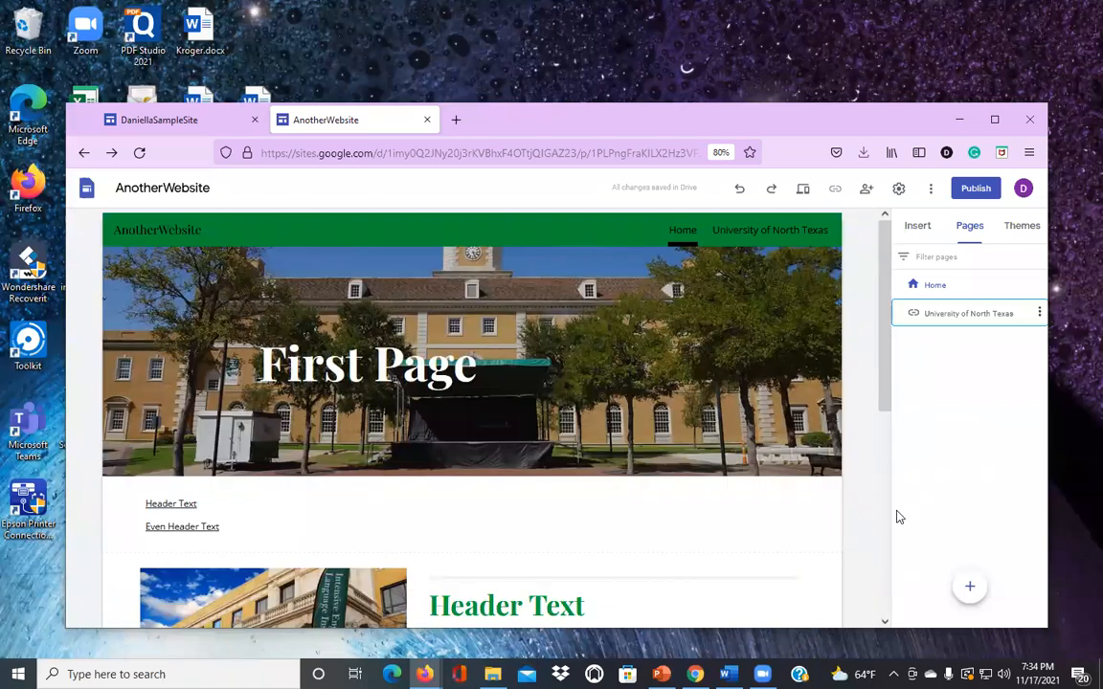
left_click(921, 227)
scroll(933, 450, "down", 3)
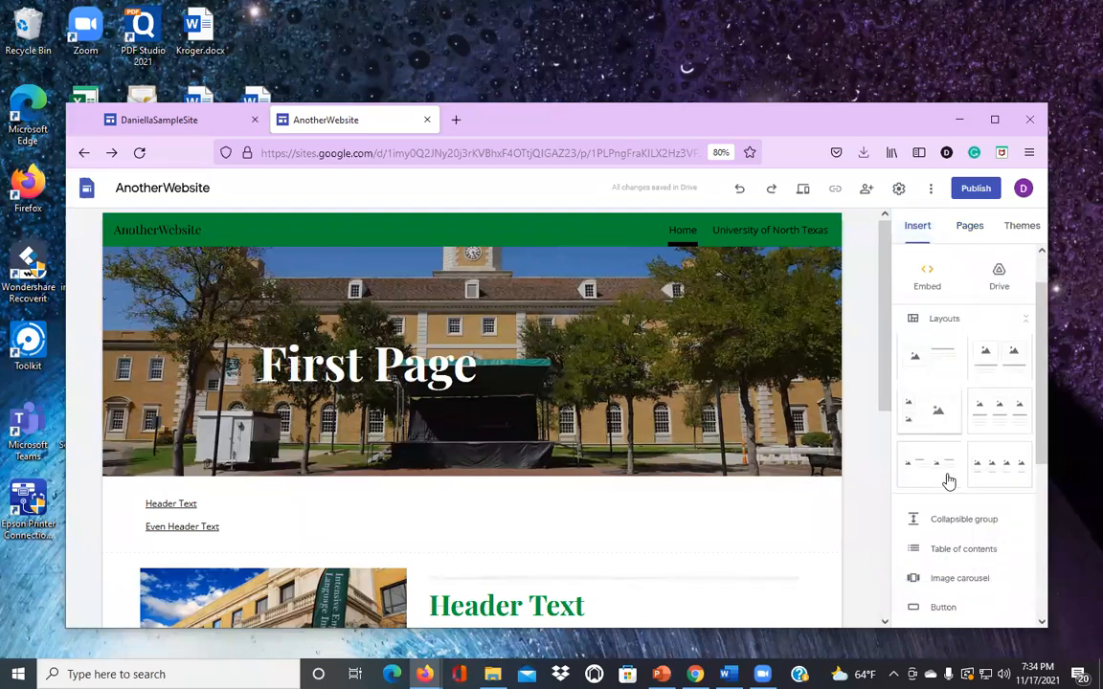
scroll(661, 517, "down", 2)
scroll(672, 502, "down", 3)
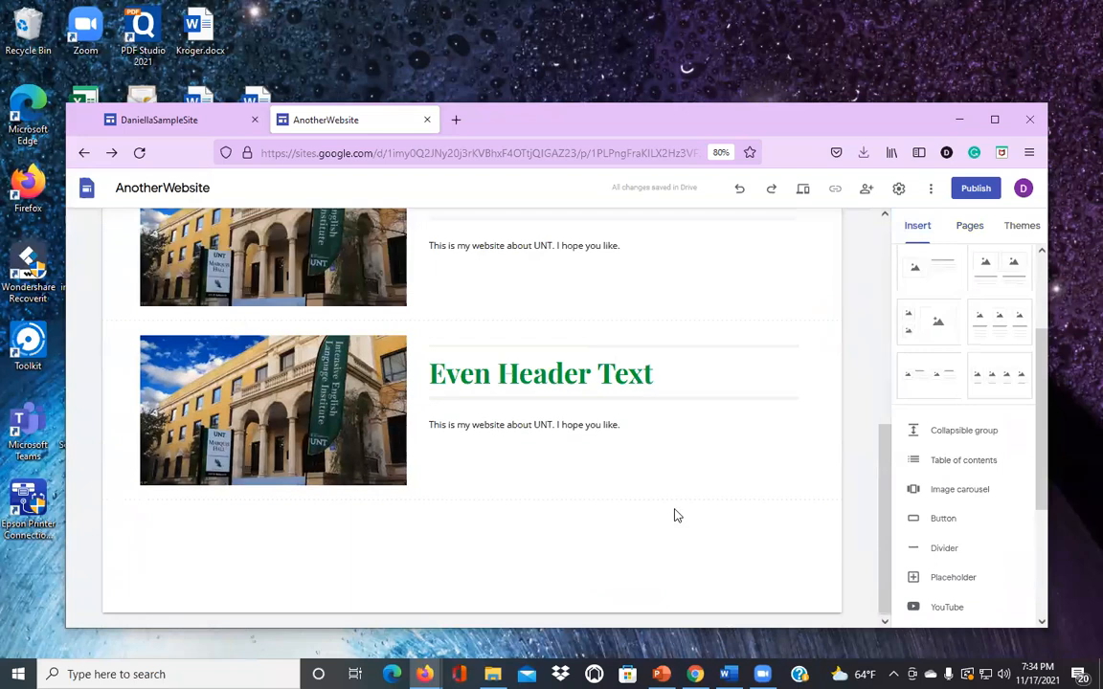
scroll(676, 516, "up", 10)
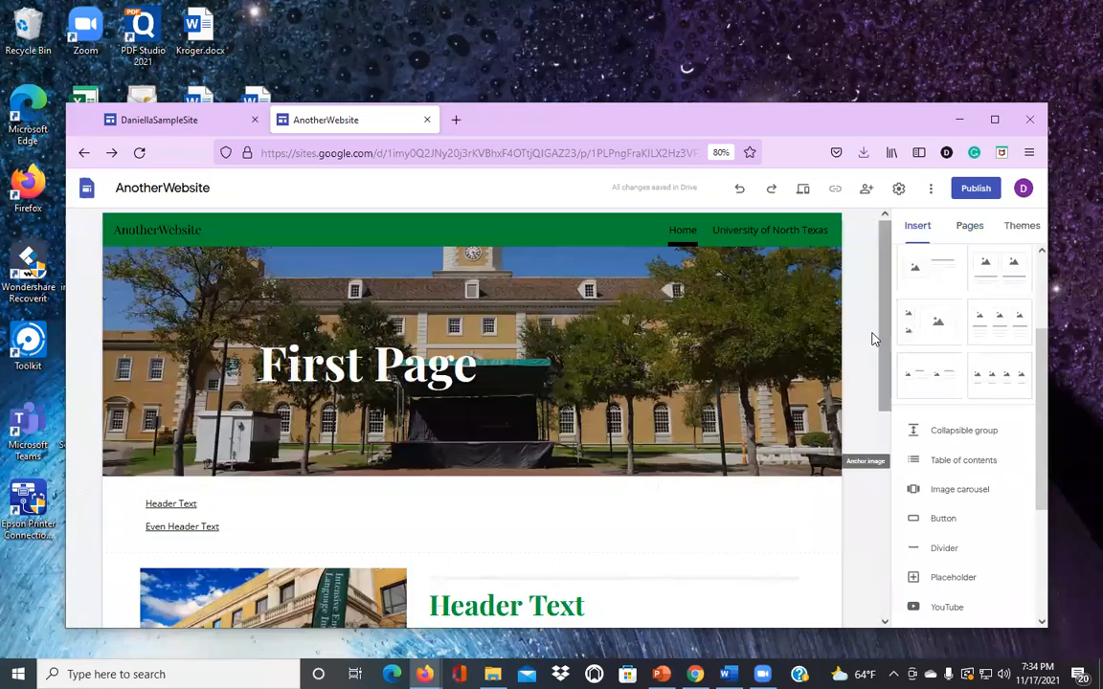
Step: Add a new page to the site without entering a name for it
left_click(970, 227)
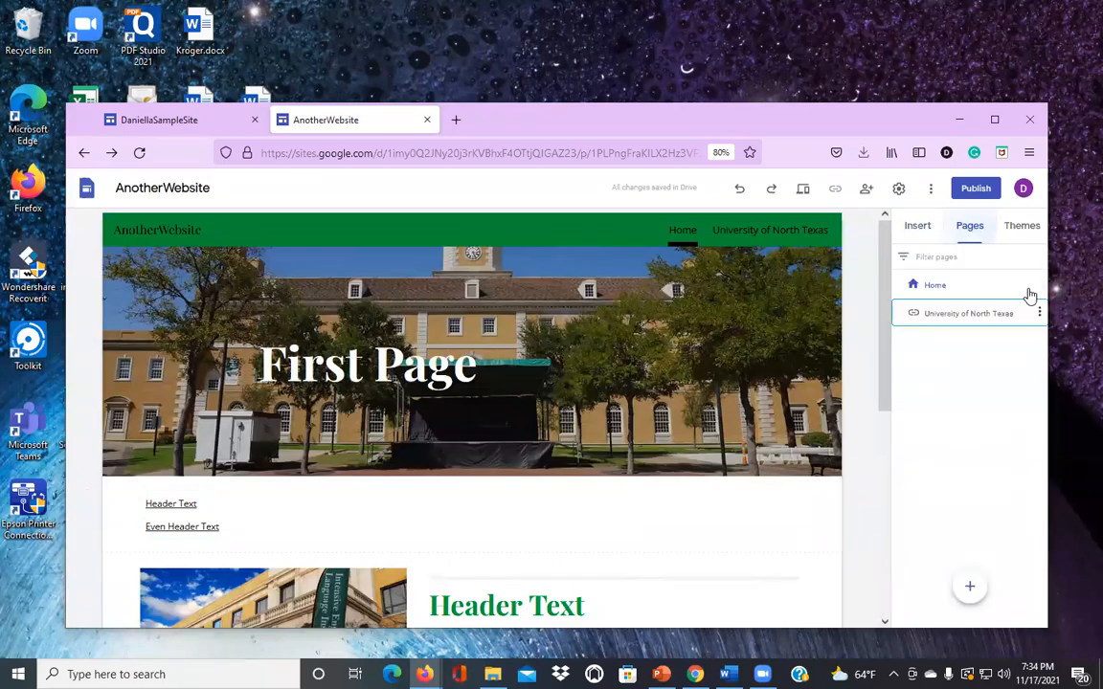
left_click(964, 595)
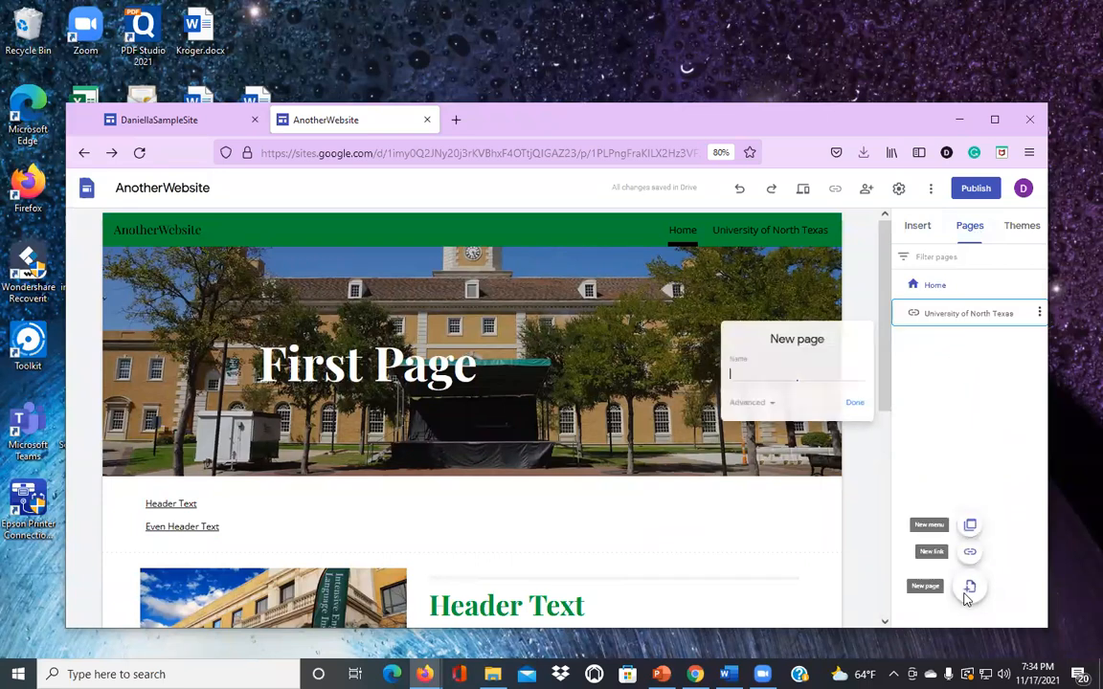
left_click(861, 407)
Step: Add another new page named "Resources", leaving its custom path empty
mouse_move(971, 595)
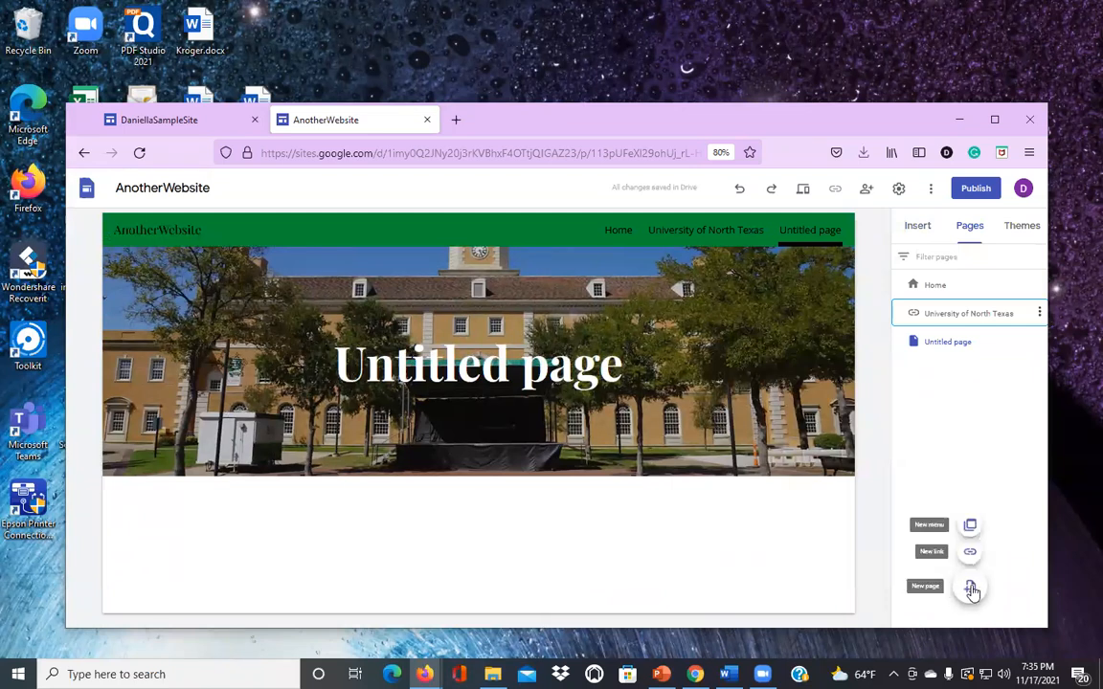
left_click(971, 590)
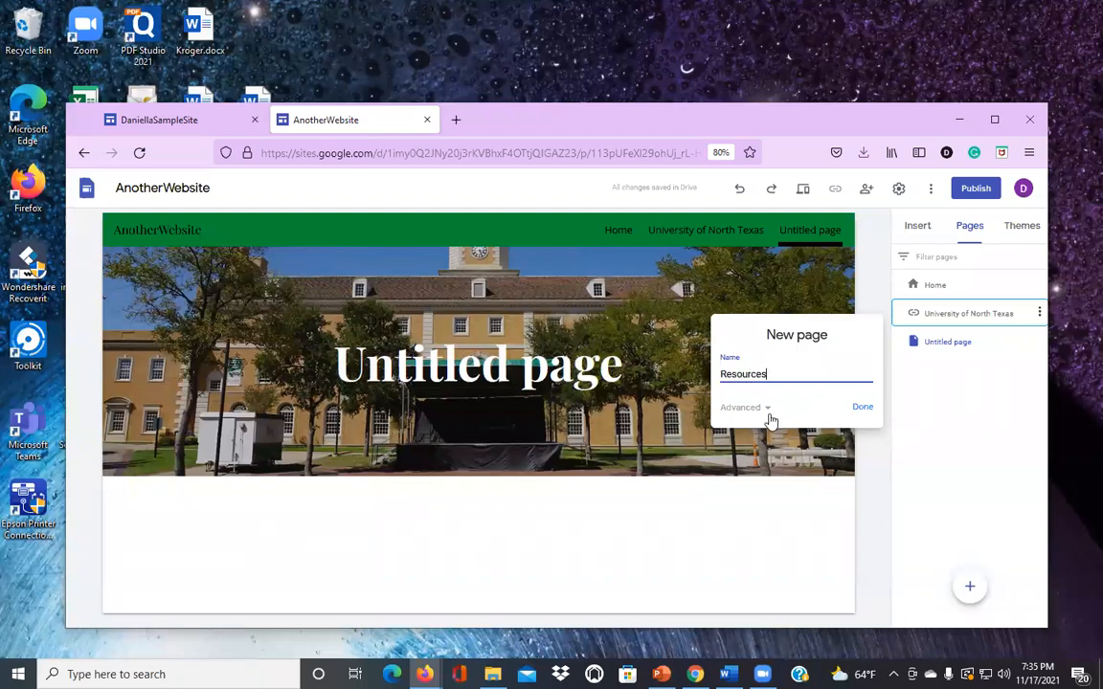
left_click(766, 409)
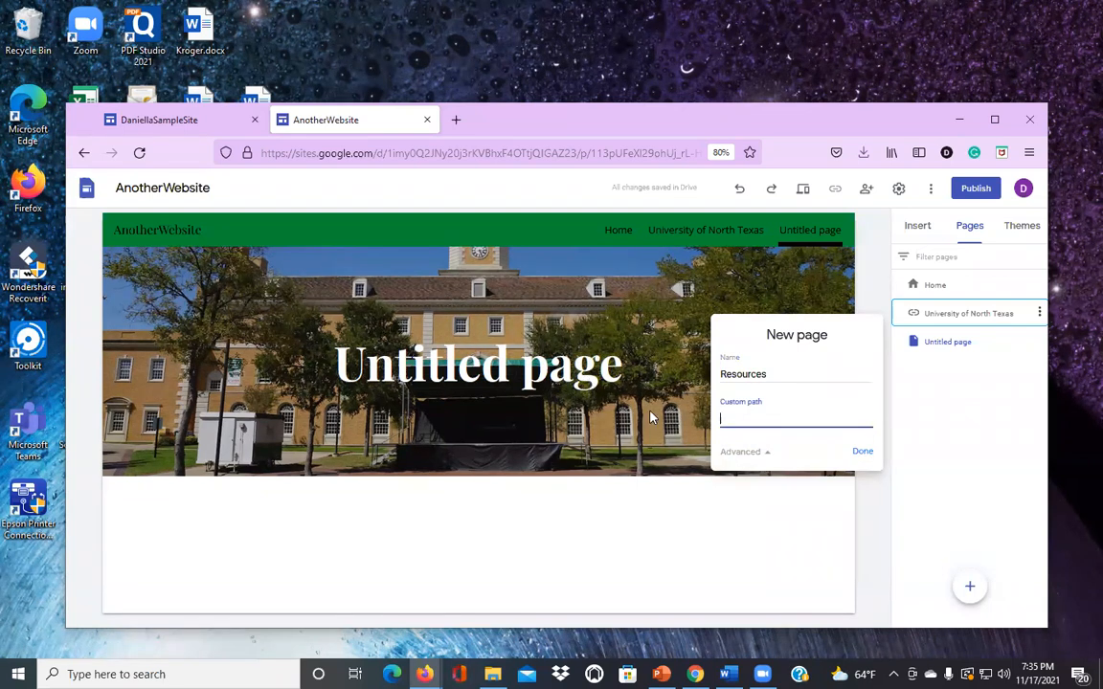
left_click(861, 452)
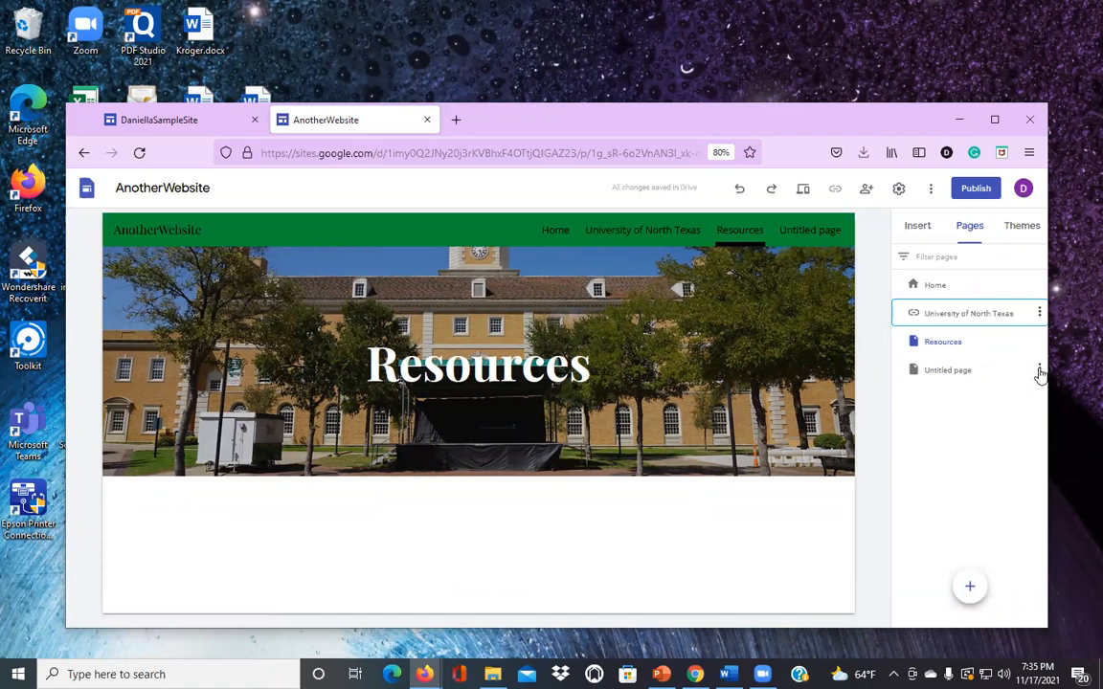
Step: Delete the untitled page from the site
left_click(1040, 370)
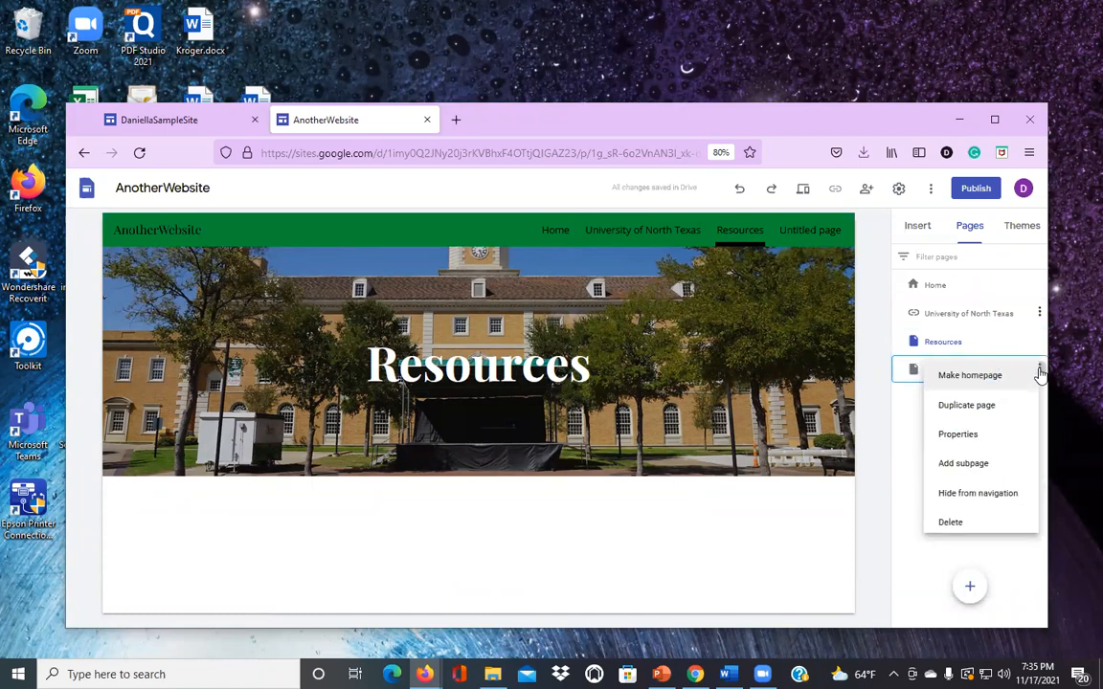
left_click(943, 526)
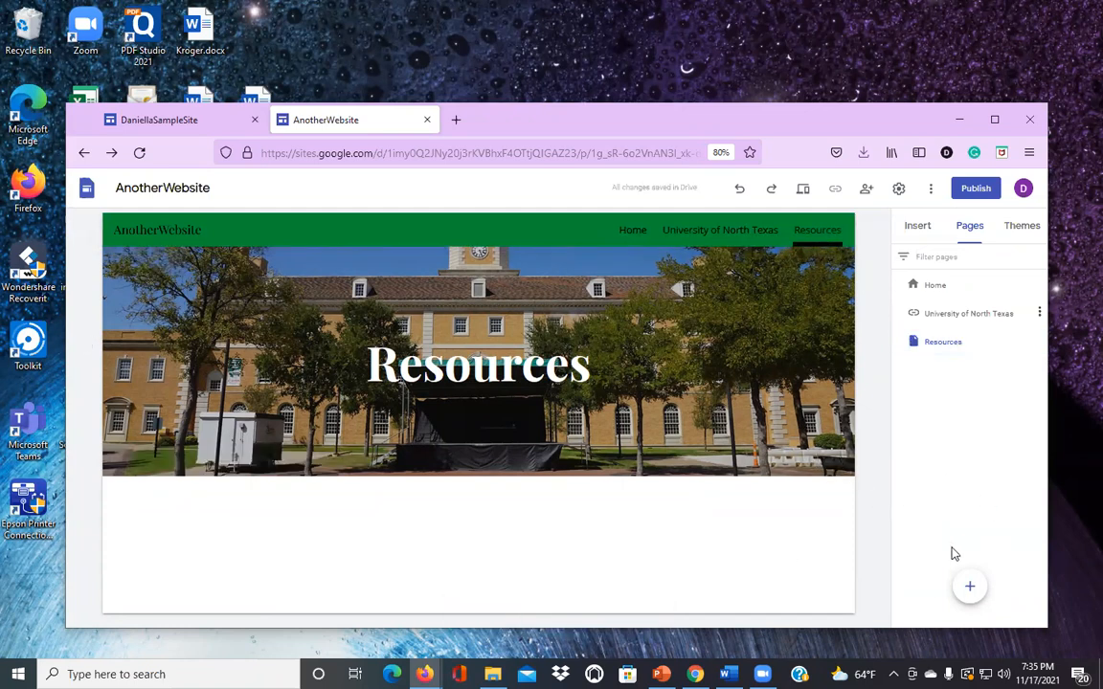
Step: Look through the elements available for insertion on the Resources page, from the text box and layouts down to charts
left_click(914, 227)
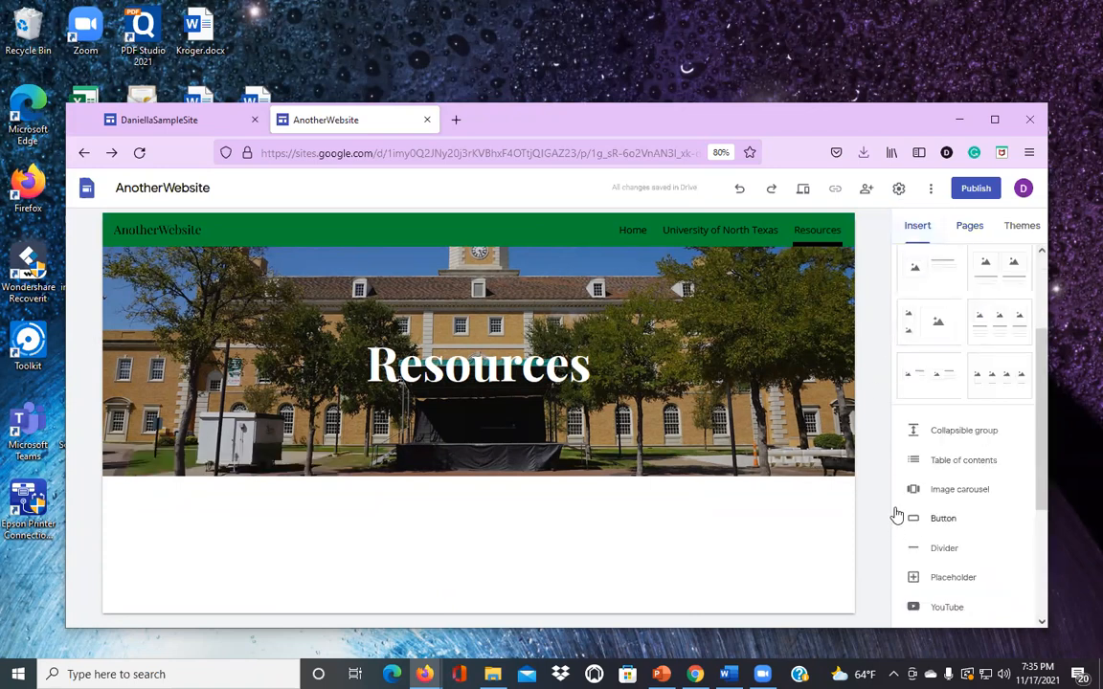
scroll(980, 493, "down", 1)
scroll(980, 493, "down", 3)
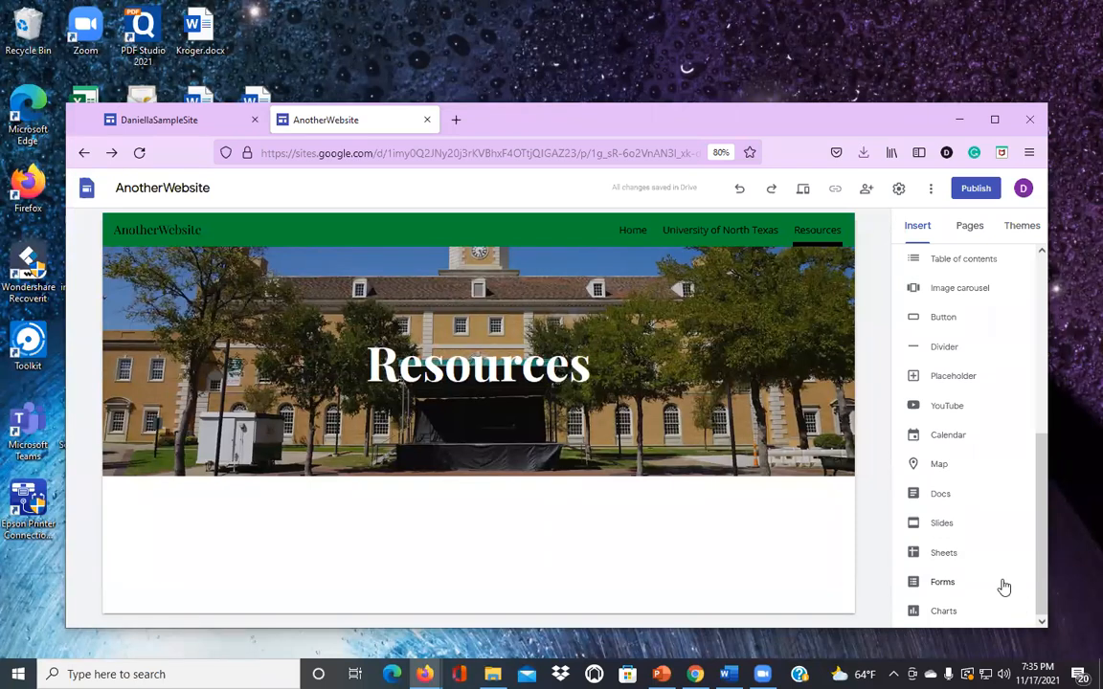
scroll(990, 584, "up", 5)
scroll(972, 579, "down", 5)
scroll(948, 478, "up", 2)
scroll(943, 476, "up", 3)
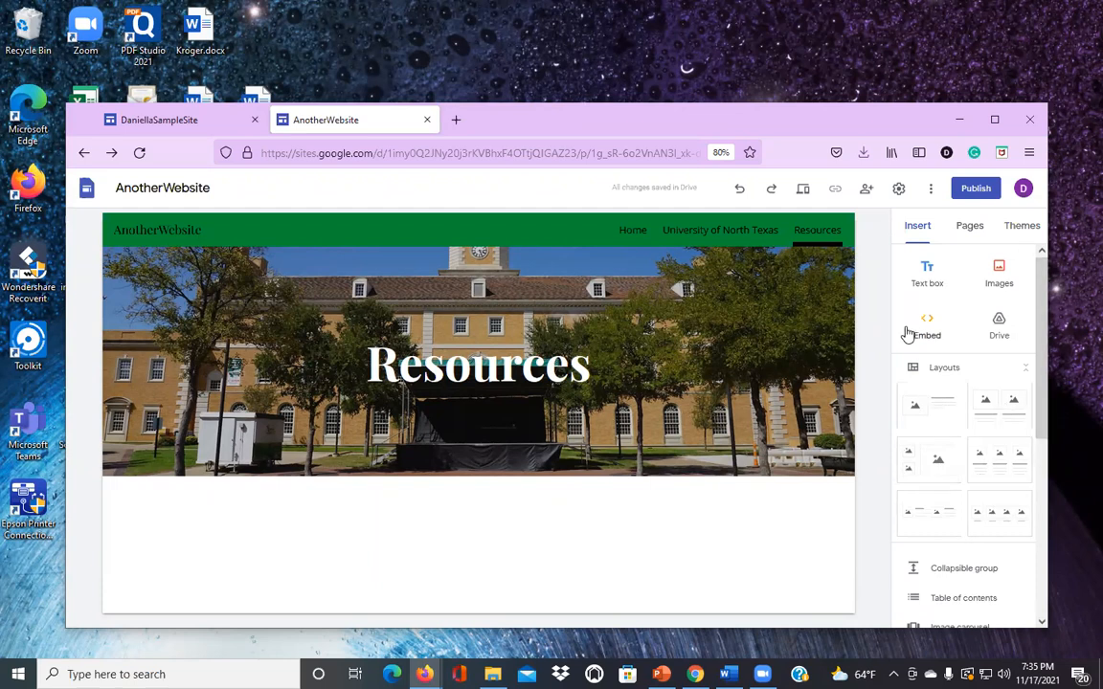
scroll(938, 520, "down", 1)
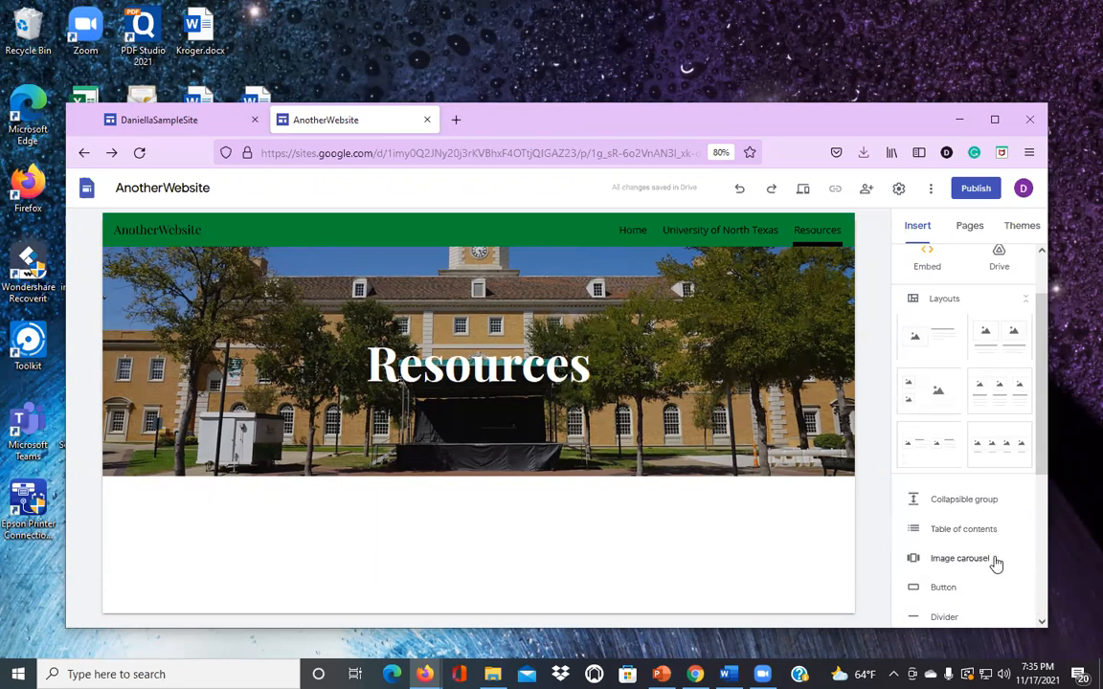
scroll(996, 564, "down", 1)
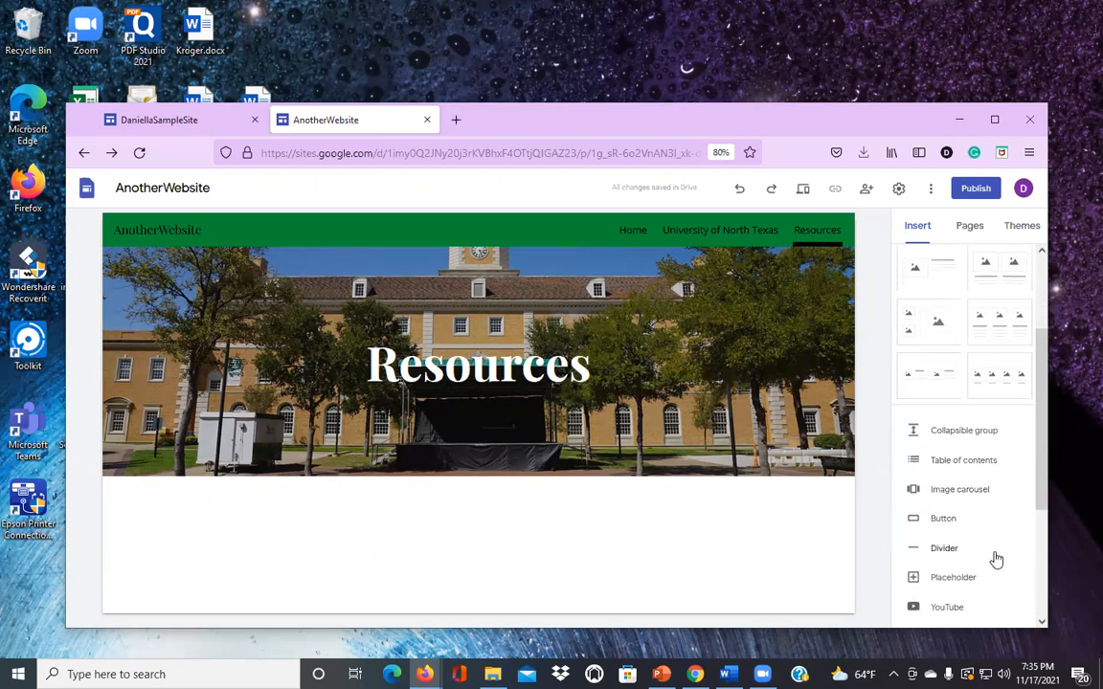
scroll(996, 559, "down", 2)
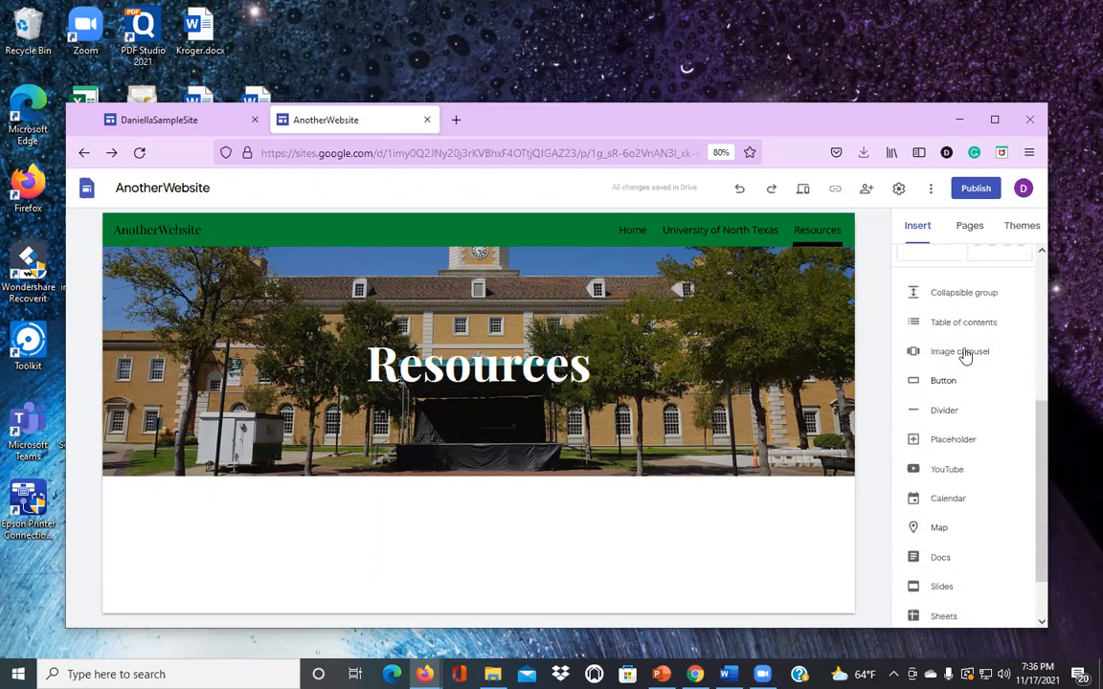
Step: Insert a collapsible group below the Resources header and start editing its heading
left_click(972, 297)
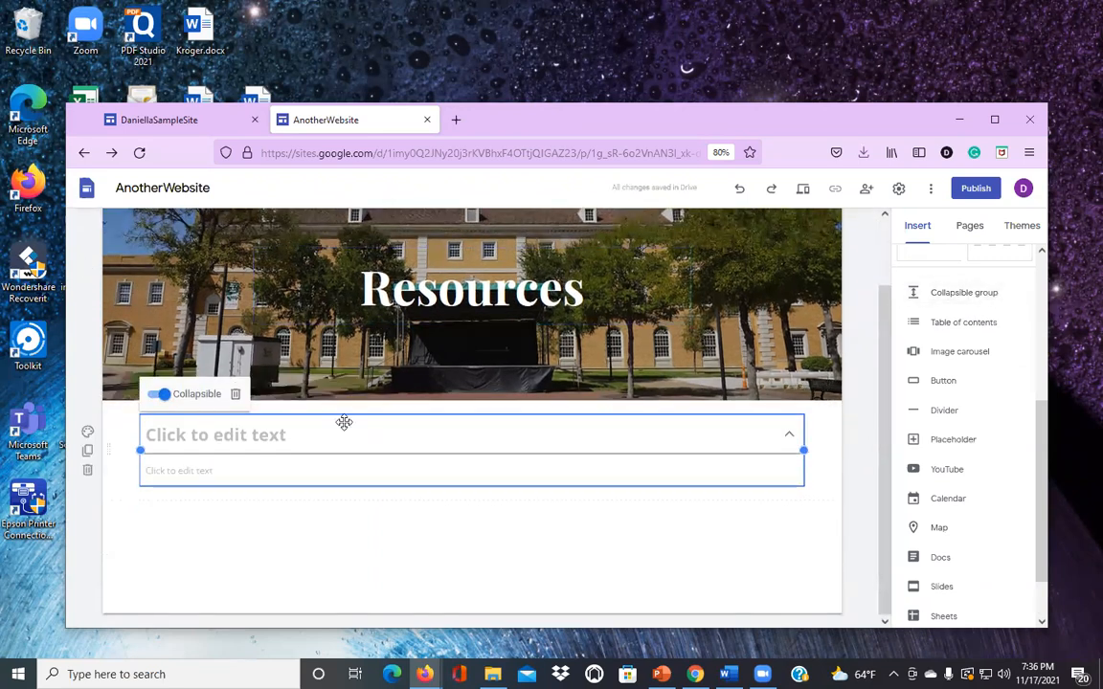
left_click(228, 438)
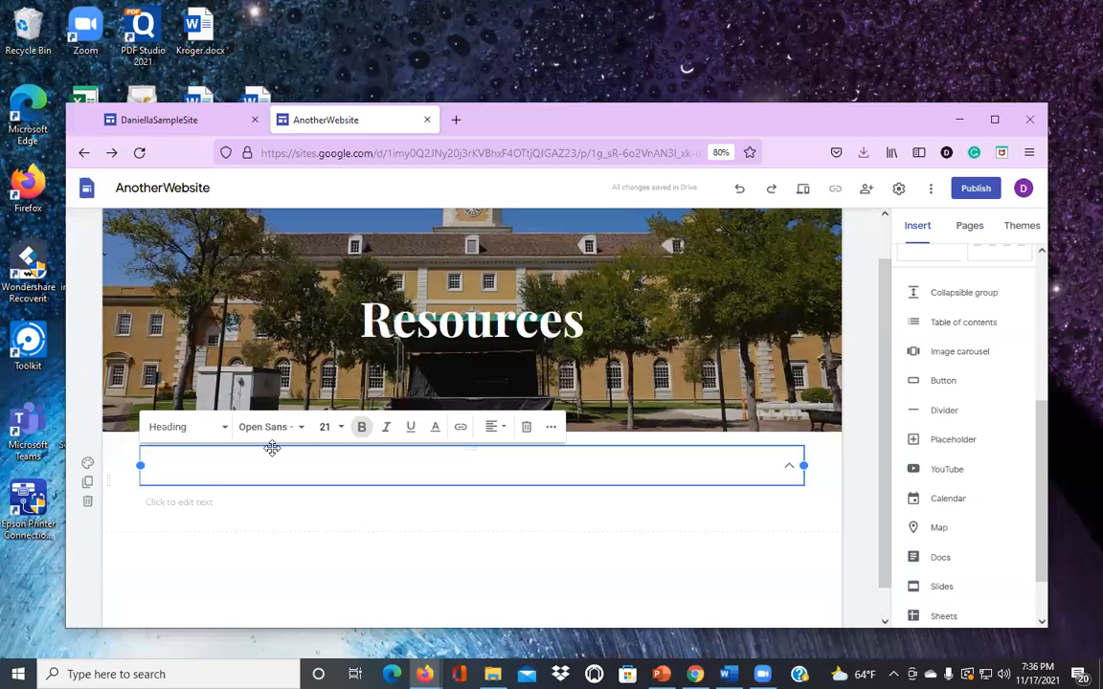
type("Where is")
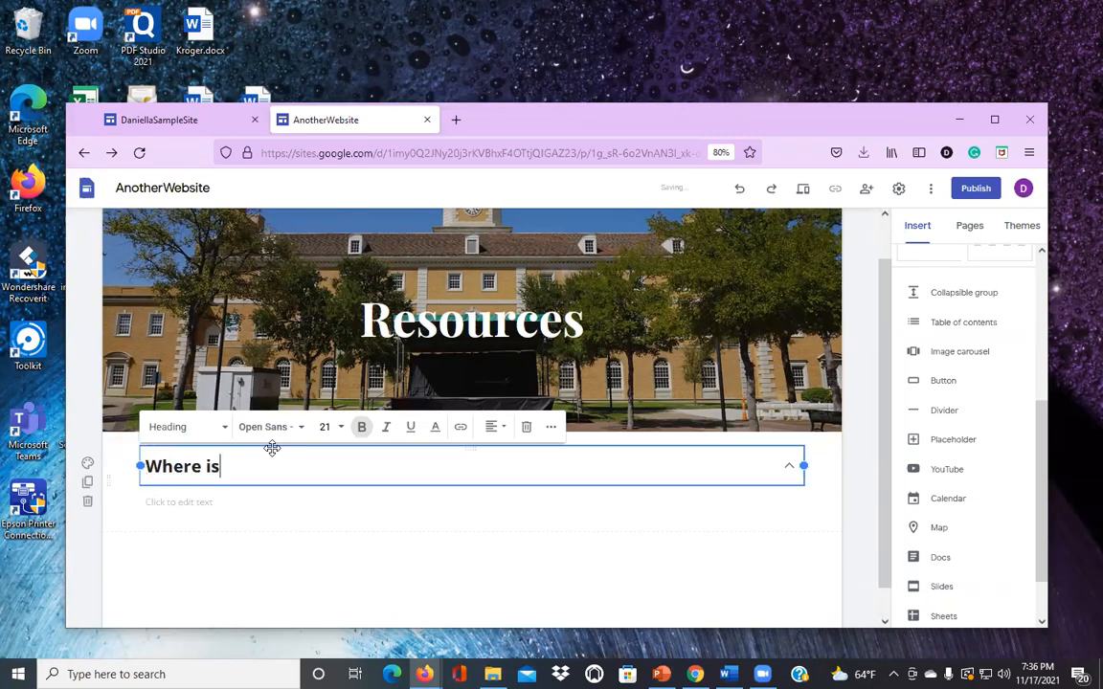
type(" the university of")
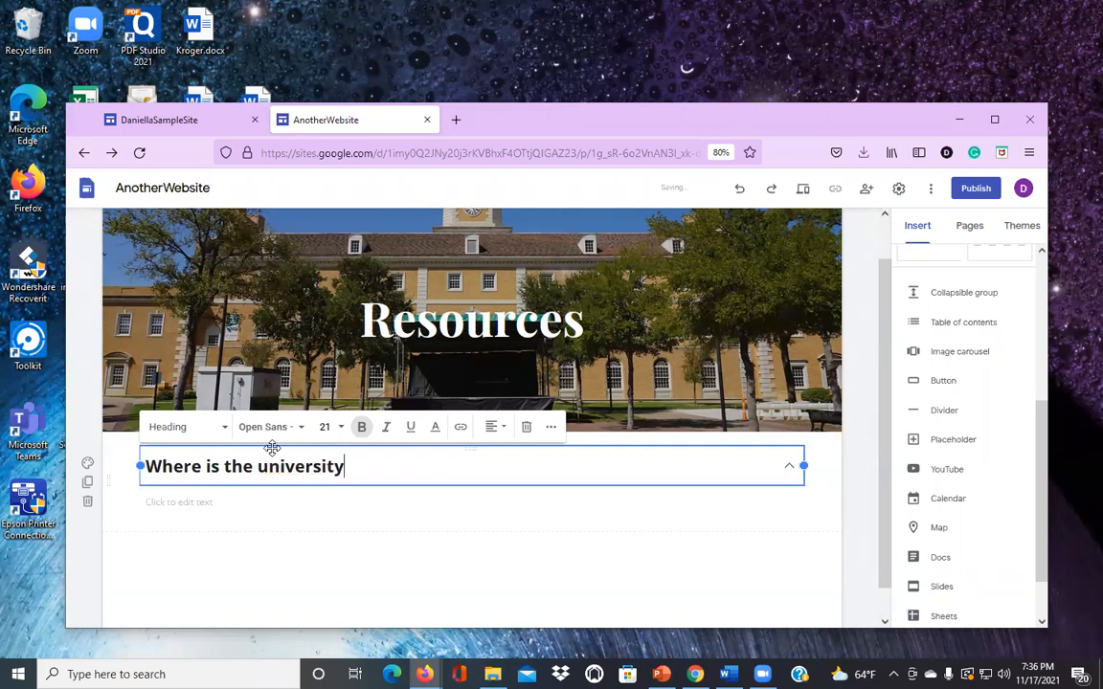
key("BackSpace")
key("BackSpace")
key("BackSpace")
key("BackSpace")
key("BackSpace")
key("BackSpace")
key("BackSpace")
key("BackSpace")
key("BackSpace")
key("BackSpace")
key("BackSpace")
key("BackSpace")
key("BackSpace")
key("BackSpace")
key("BackSpace")
key("BackSpace")
key("BackSpace")
key("BackSpace")
key("BackSpace")
key("BackSpace")
Step: Title the collapsible group "Location" and enter "The University of North Texas is located in Denton." as its body text
type("Location")
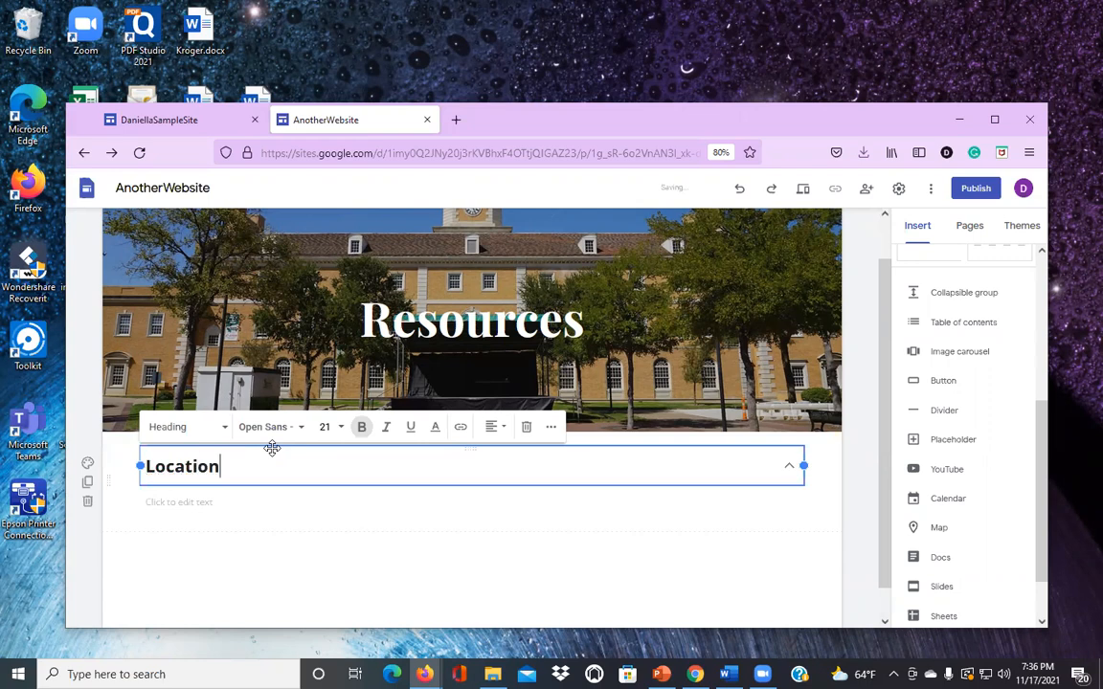
left_click(216, 502)
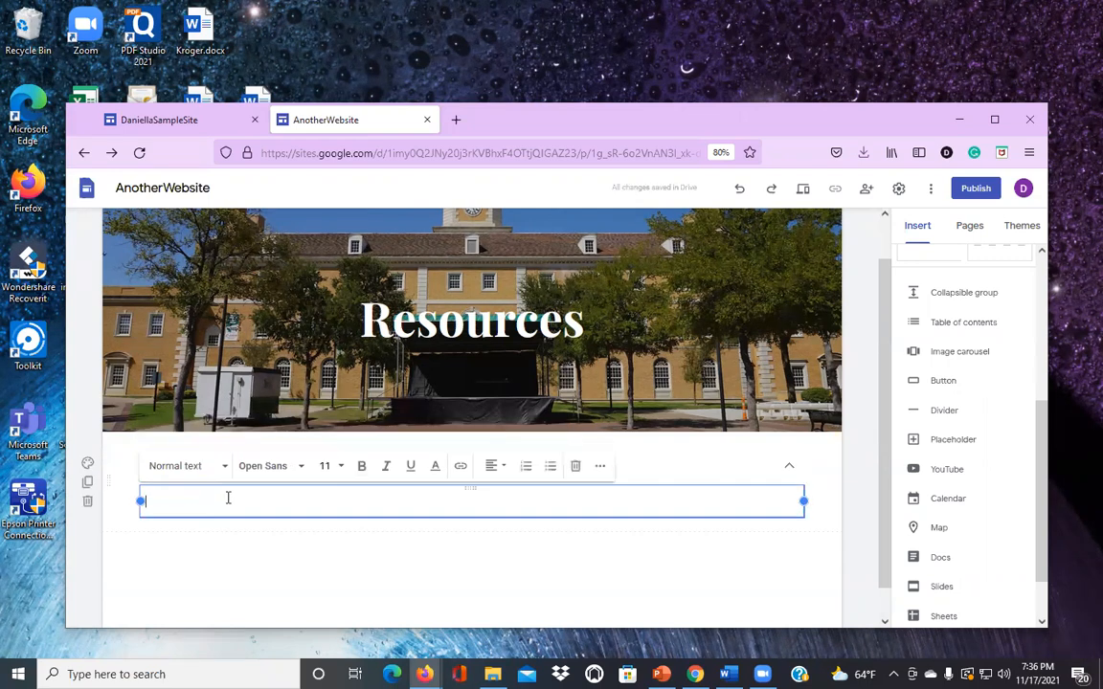
type("The University of Nort")
key("BackSpace")
key("BackSpace")
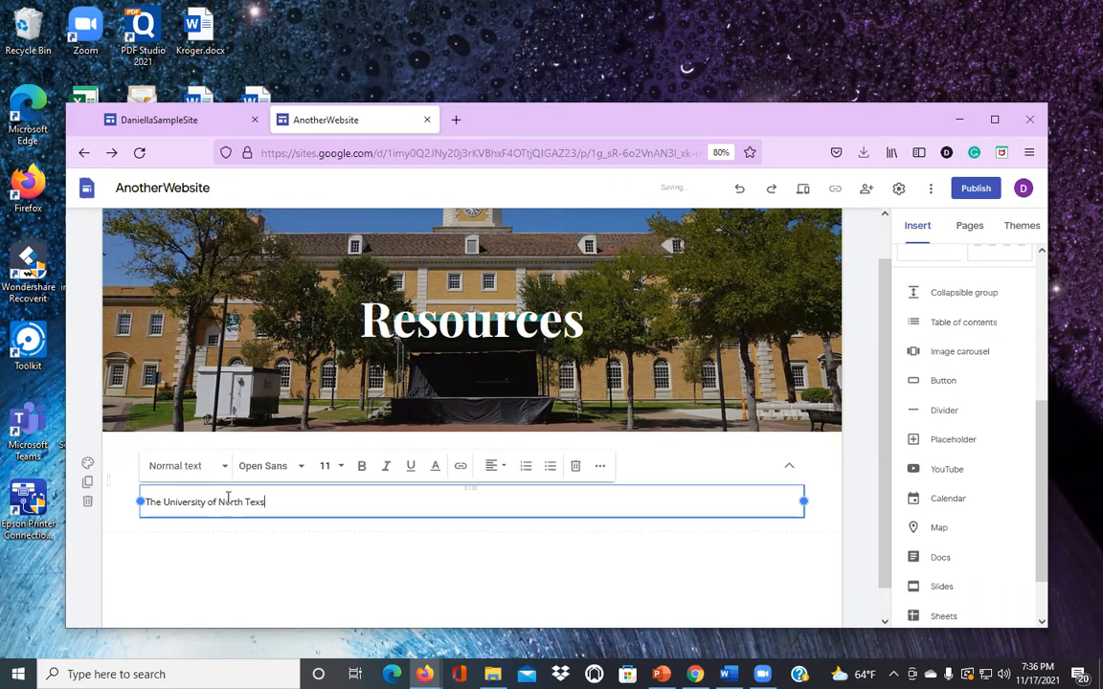
type("rth Texas is located in")
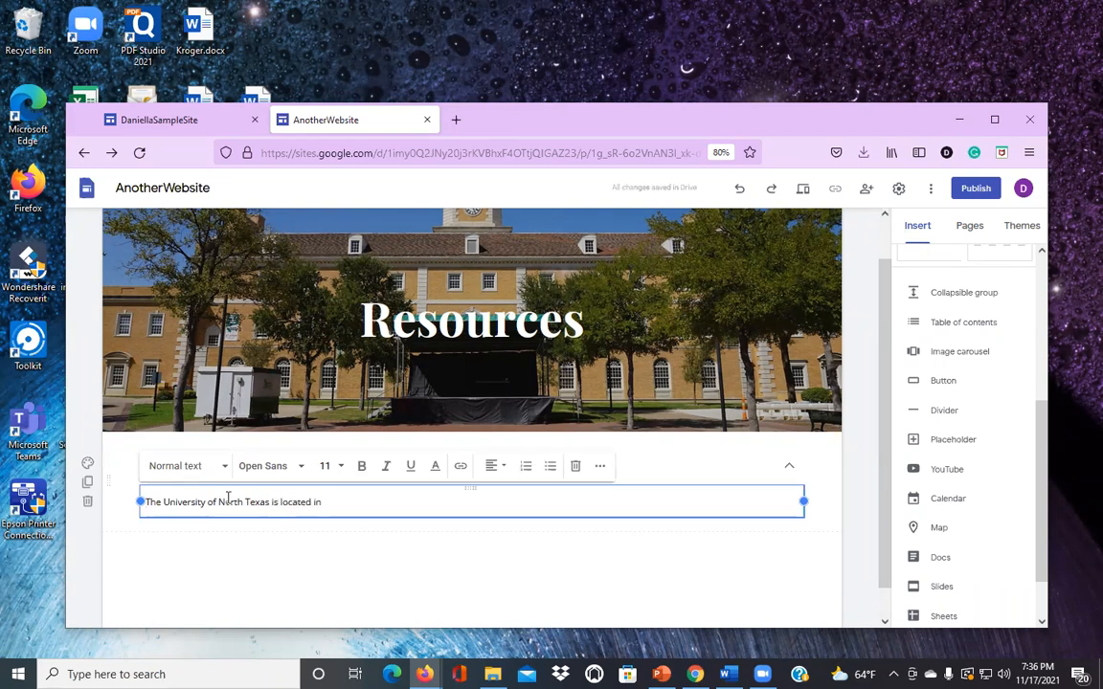
type(" Denton.")
left_click(516, 591)
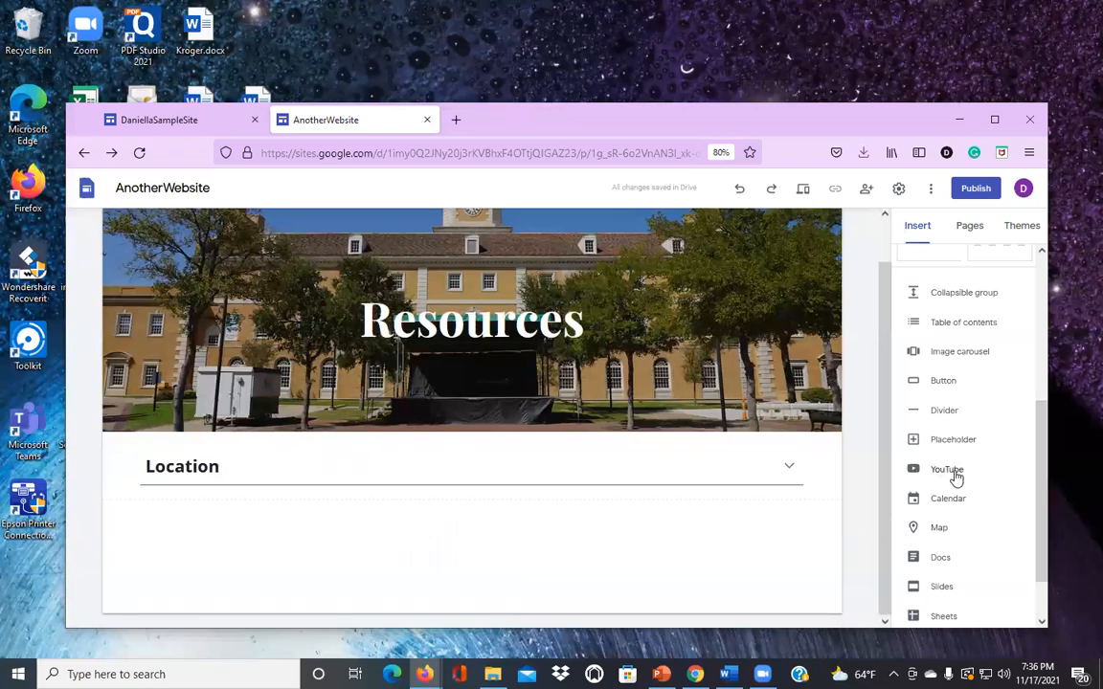
Step: Add a second collapsible group titled "Degrees" with the body text "The University of North Texas has several degrees. They include..."
left_click(971, 302)
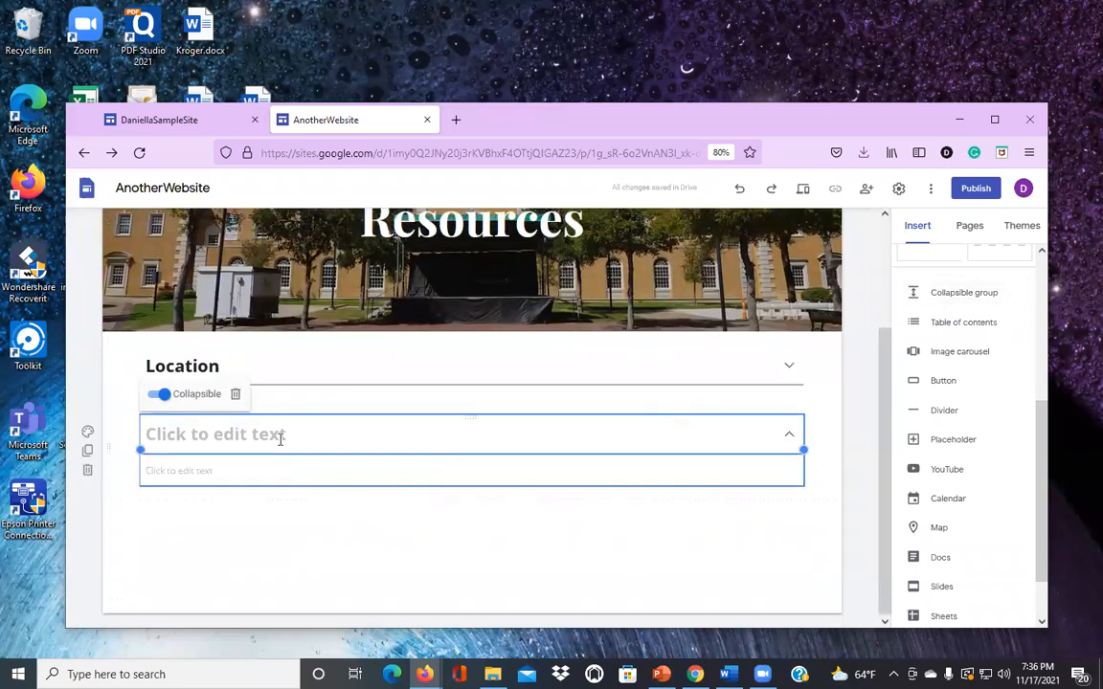
left_click(281, 439)
type("Degrees")
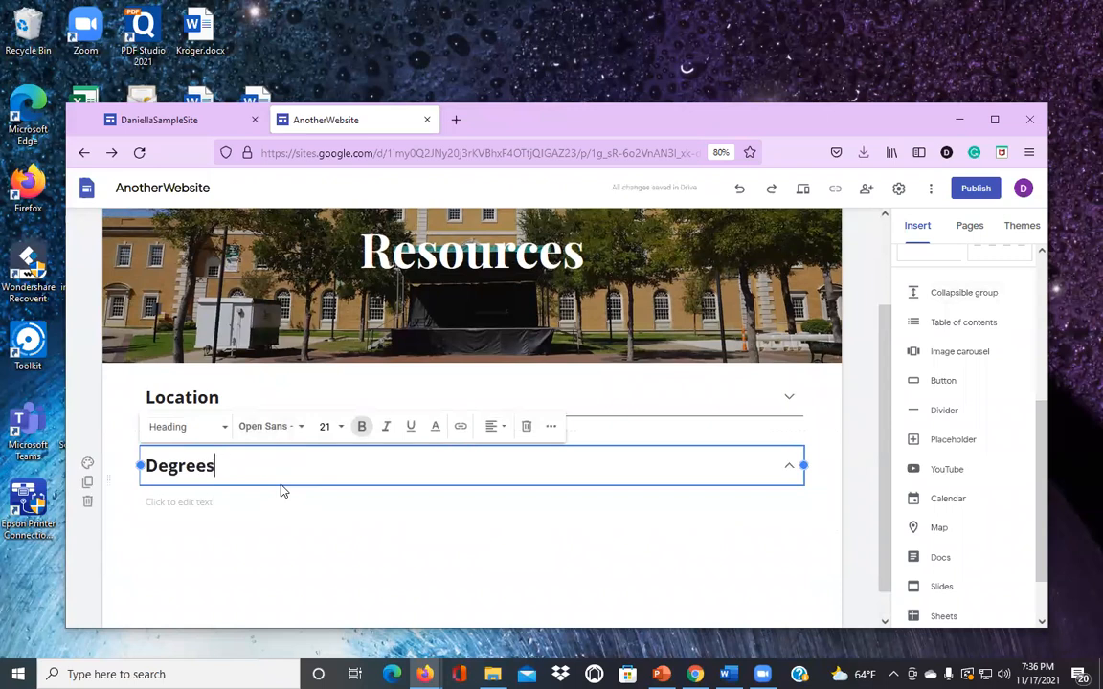
left_click(184, 501)
type("The university of")
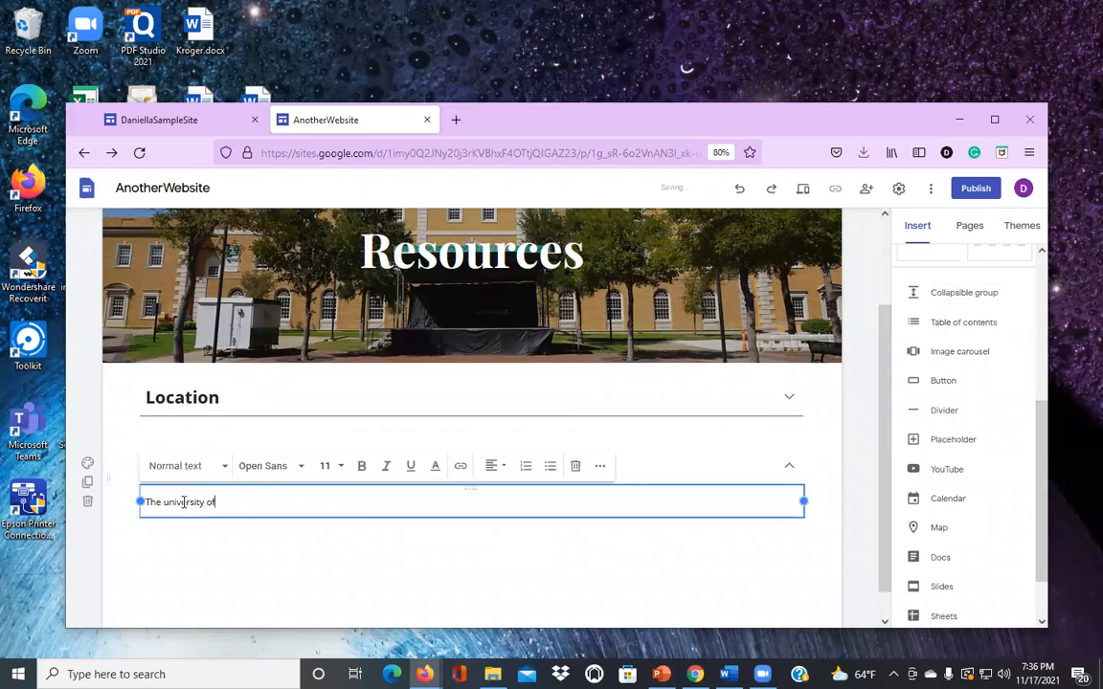
key("BackSpace")
key("BackSpace")
key("BackSpace")
type("University of")
type("Texas has several d")
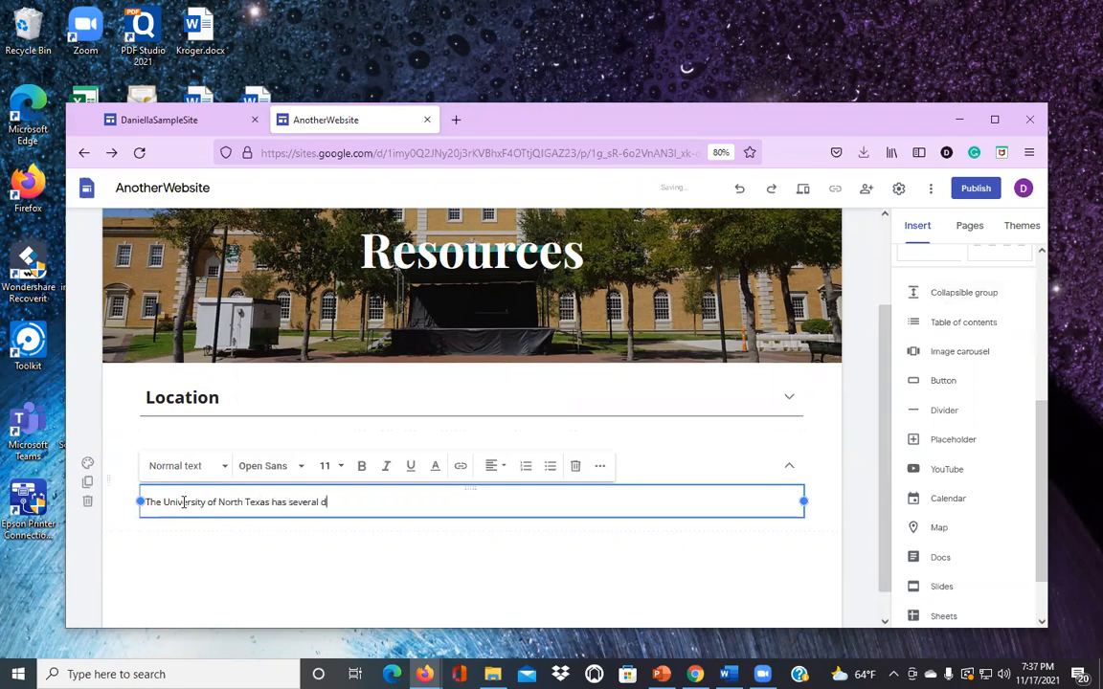
type("egrees. They include...")
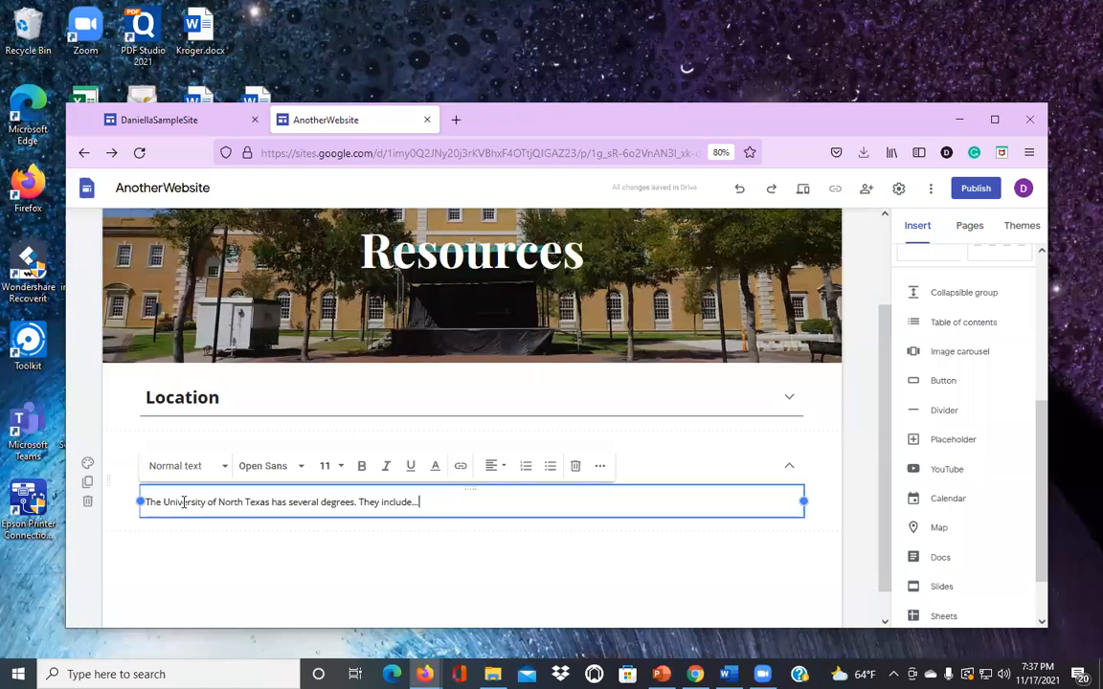
left_click(495, 596)
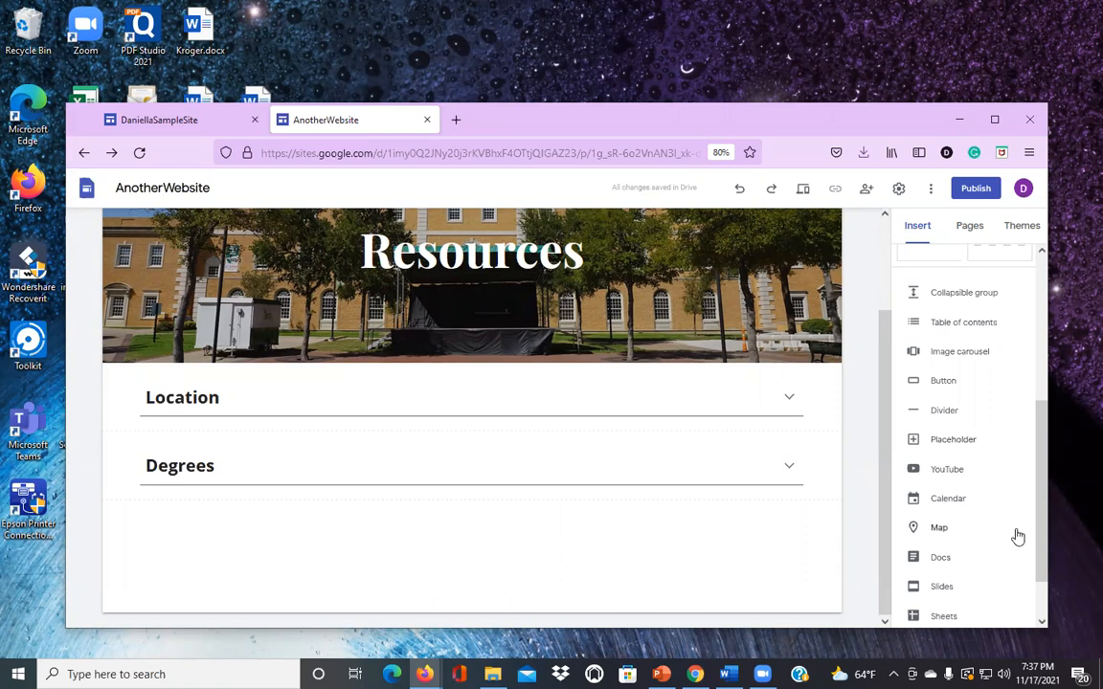
Step: Add a third collapsible group titled "Student Population" with the body text "Students attend UNT from around the world."
left_click(979, 304)
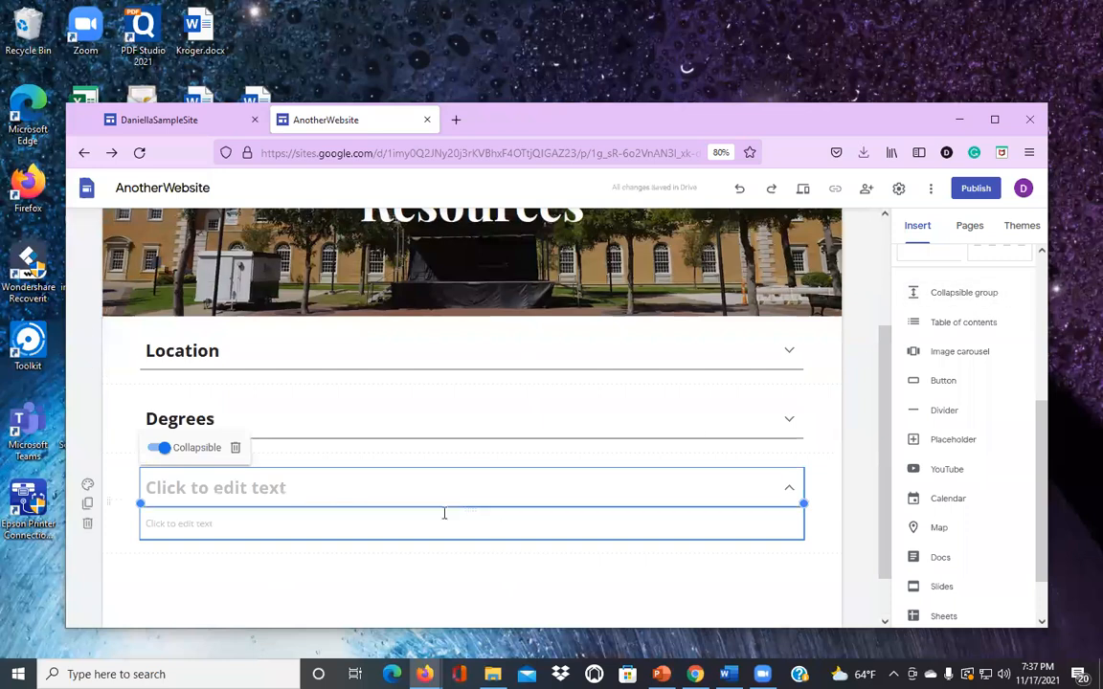
left_click(339, 492)
type("S")
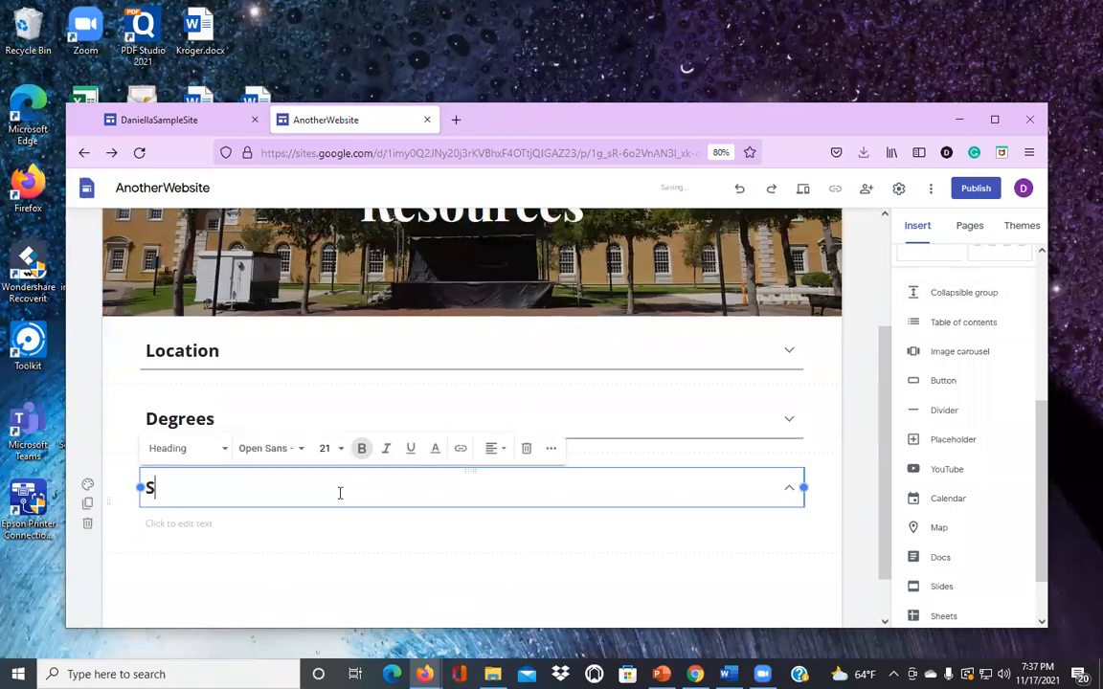
type("tudent Population")
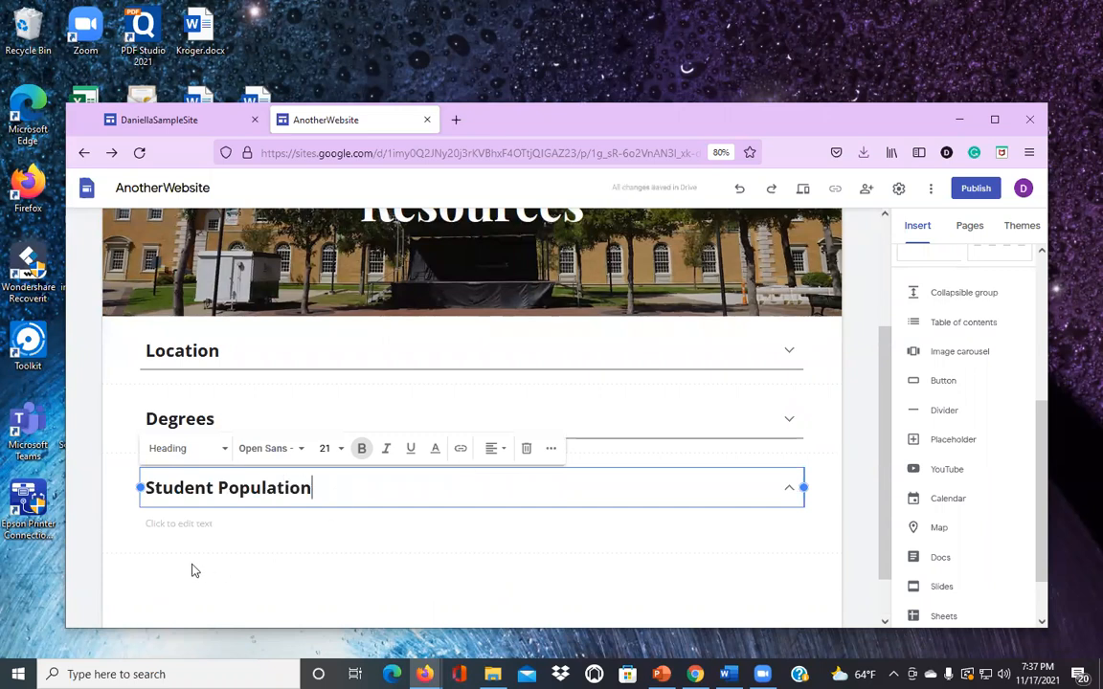
left_click(195, 525)
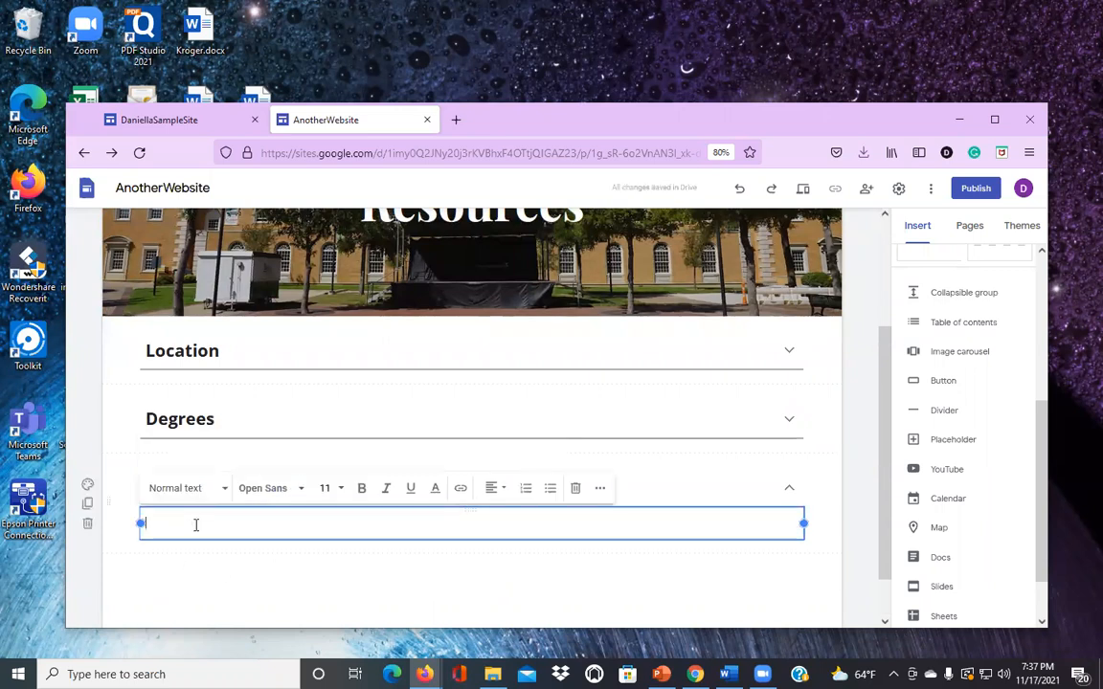
type("Several")
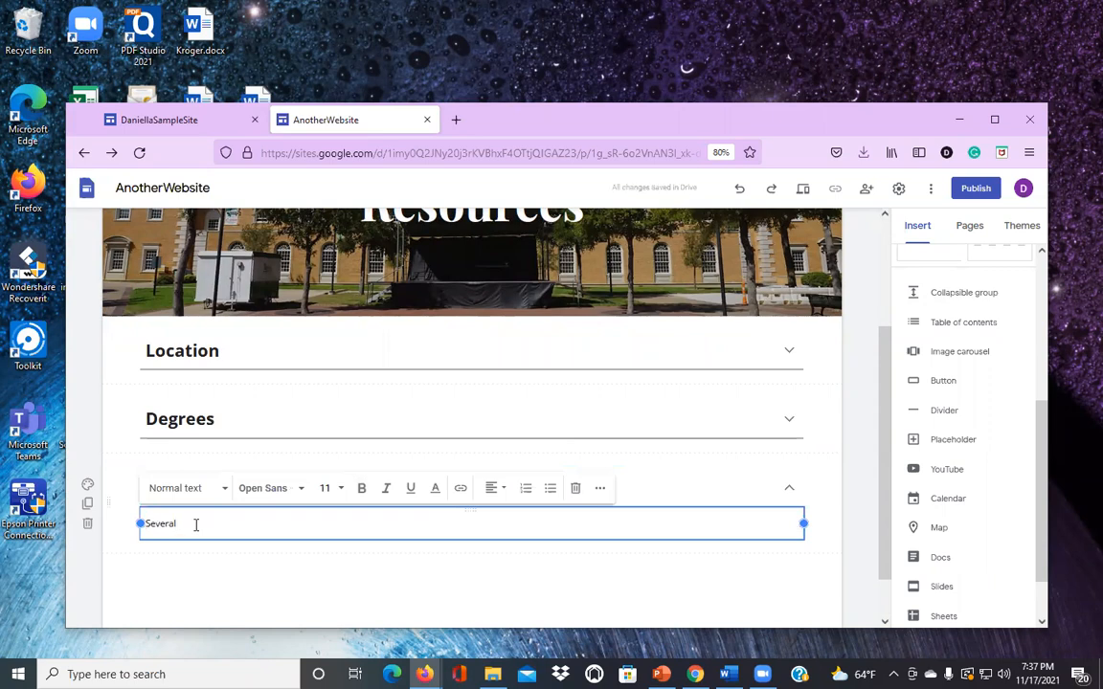
key("BackSpace")
type("tudents attend UNT")
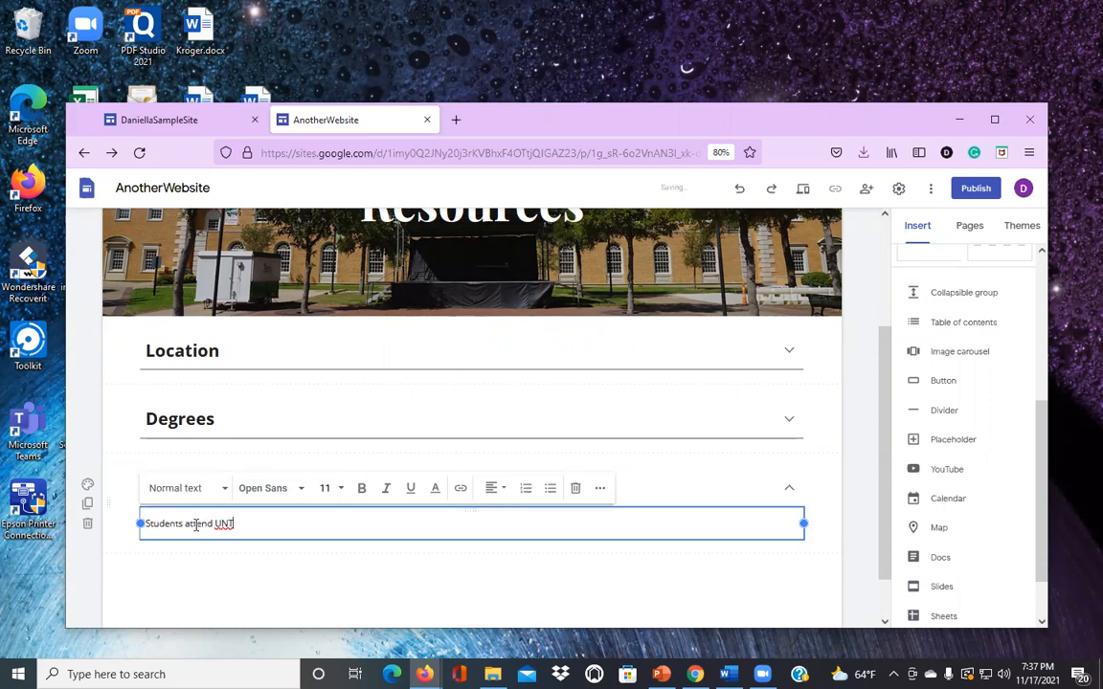
type(" from around the world.")
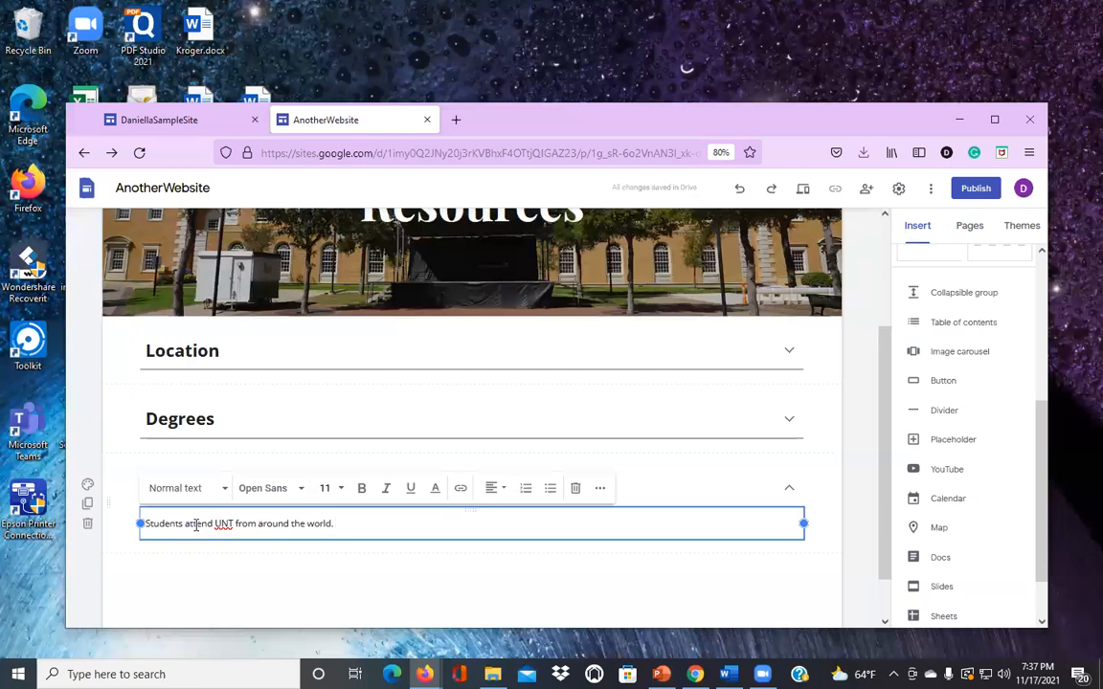
left_click(383, 579)
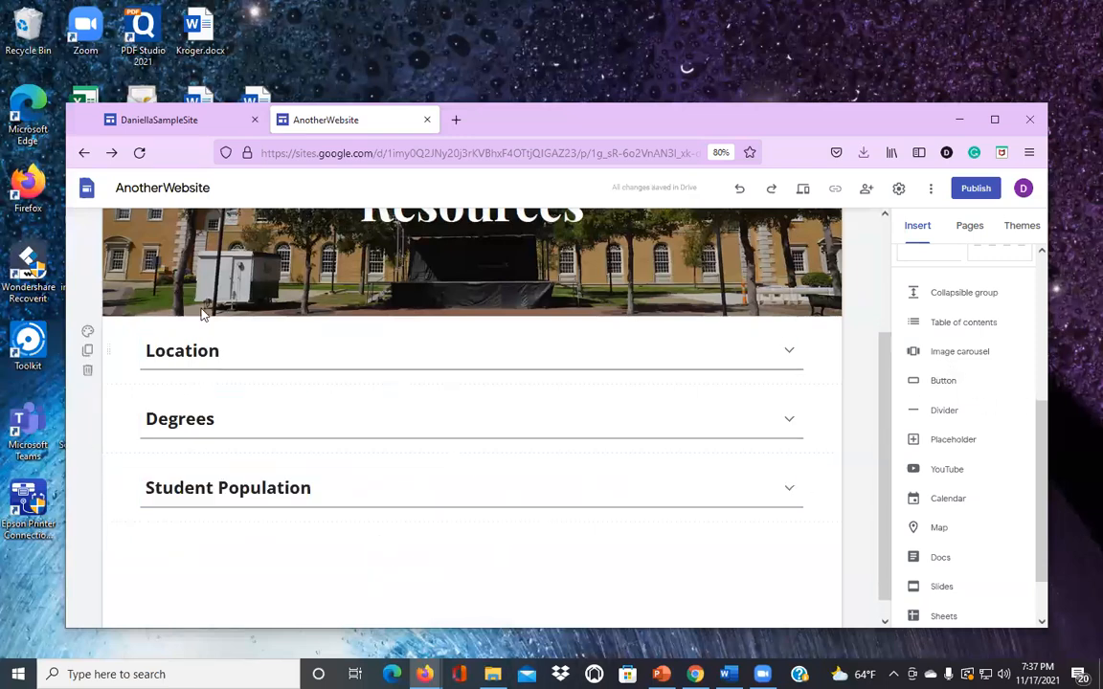
Step: Check how the Student Population, Degrees and Location groups expand and collapse
left_click(788, 493)
left_click(788, 423)
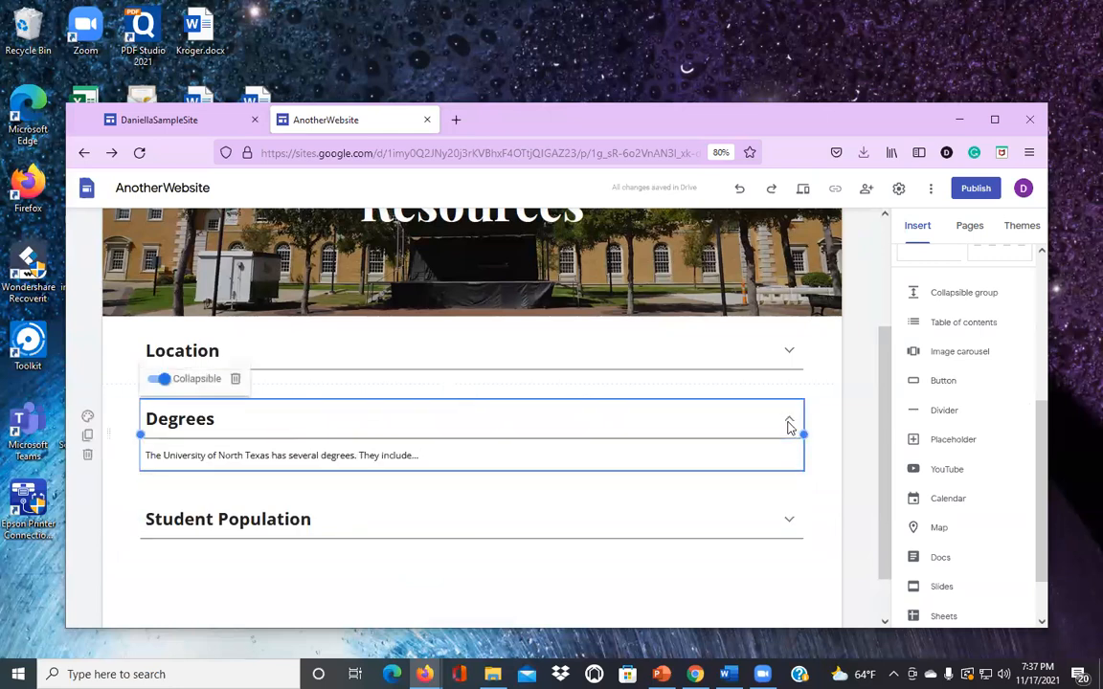
left_click(789, 350)
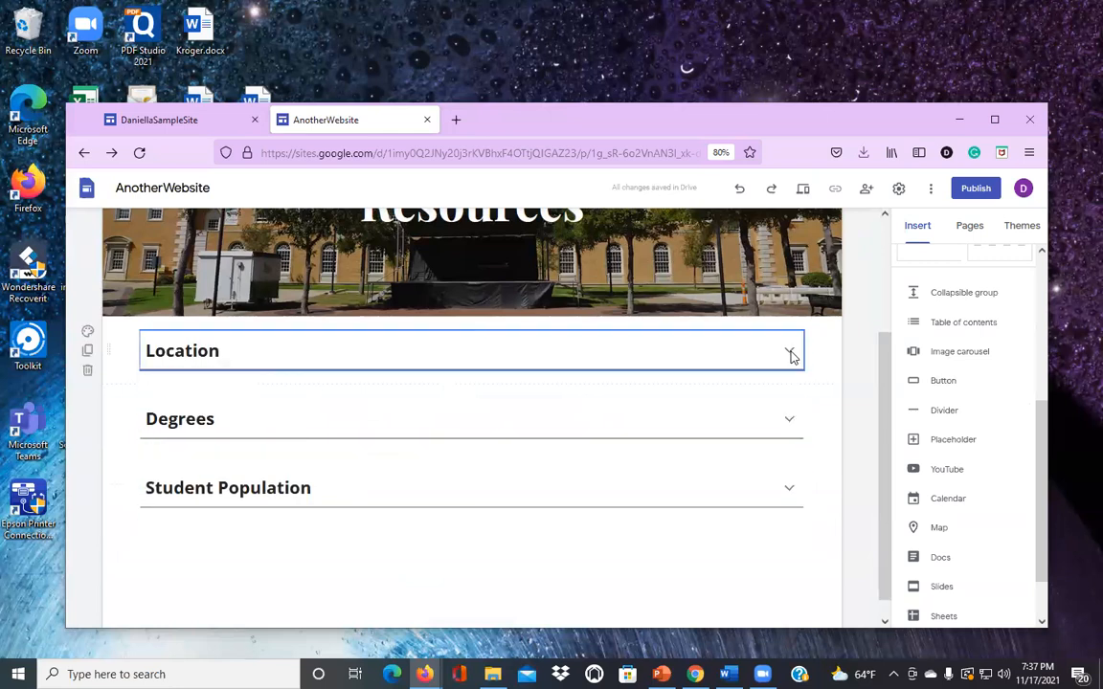
left_click(821, 578)
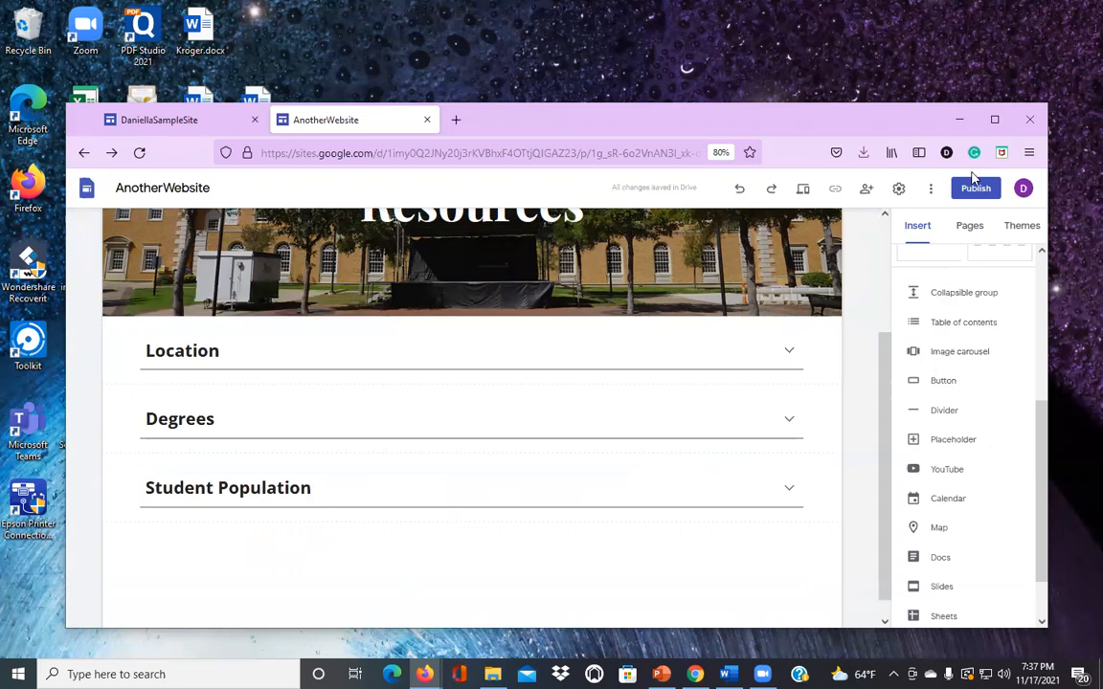
Step: Insert a table of contents for the collapsible group headings on the Resources page
left_click(965, 324)
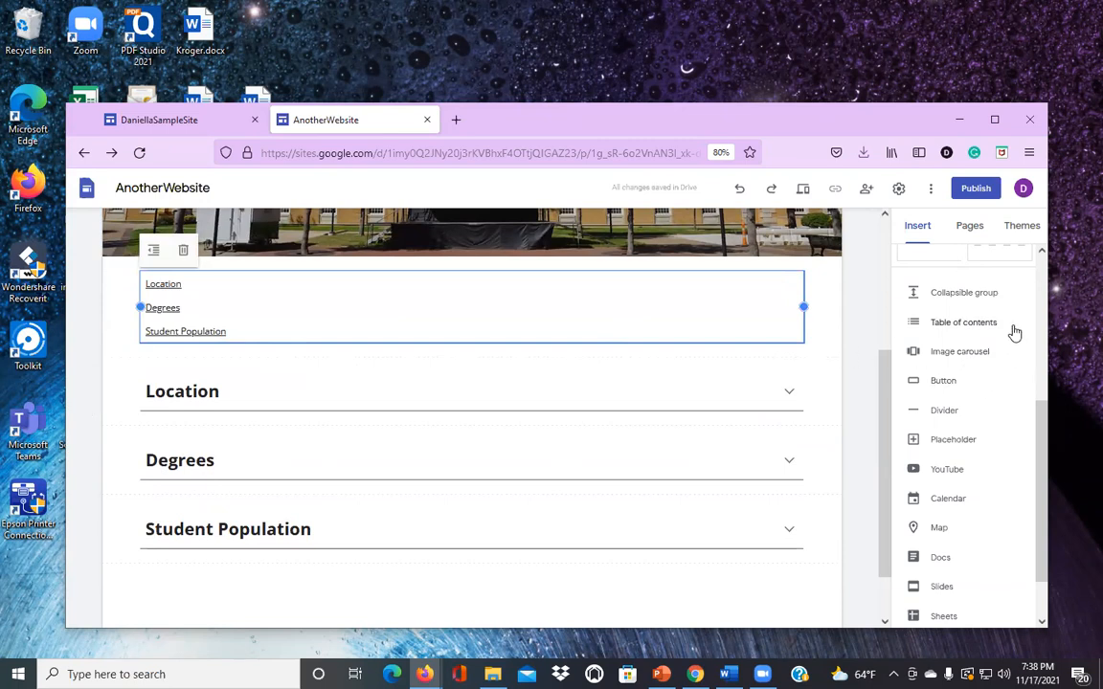
Step: Insert a map of the university's street address in Denton, TX on the Resources page
scroll(973, 371, "down", 1)
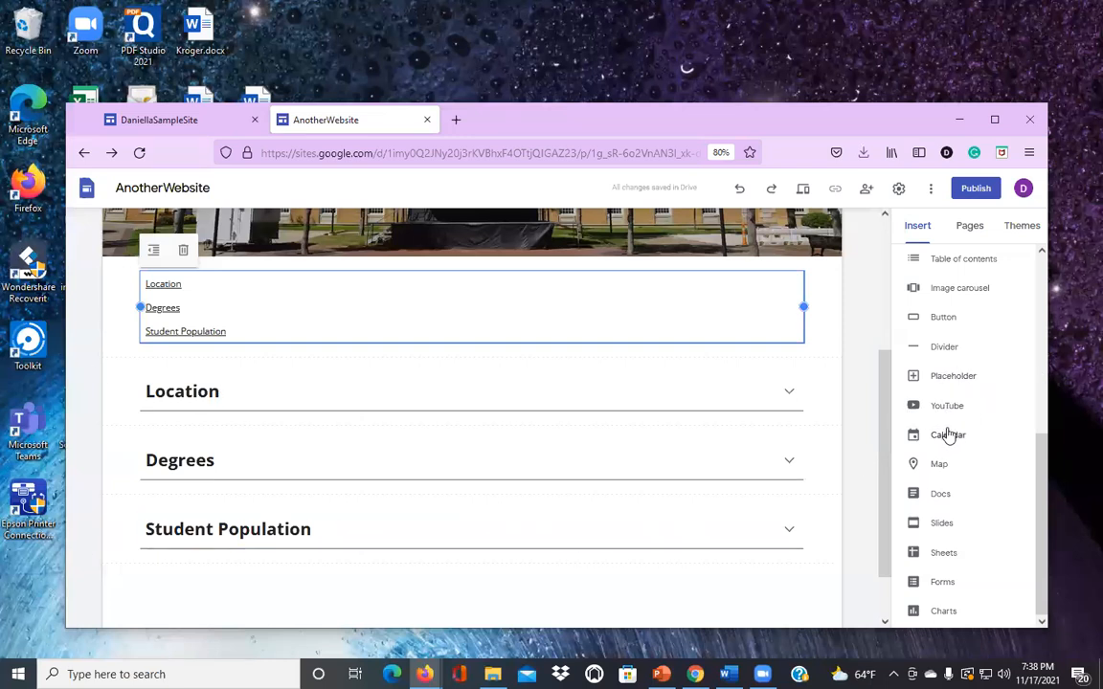
left_click(216, 598)
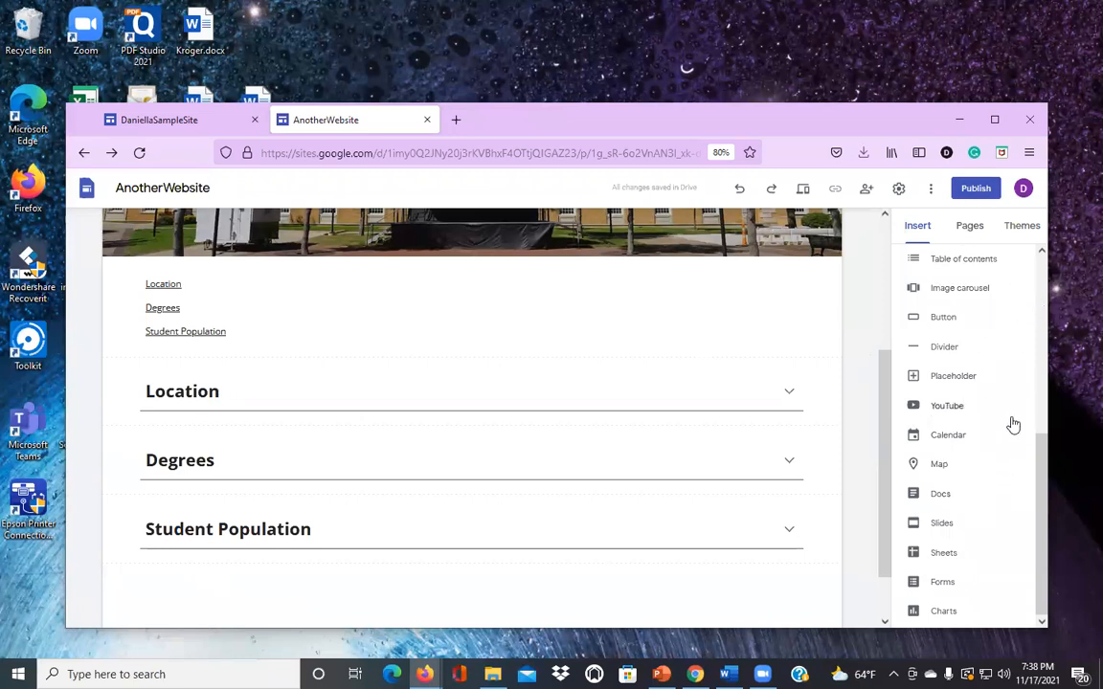
scroll(780, 490, "down", 2)
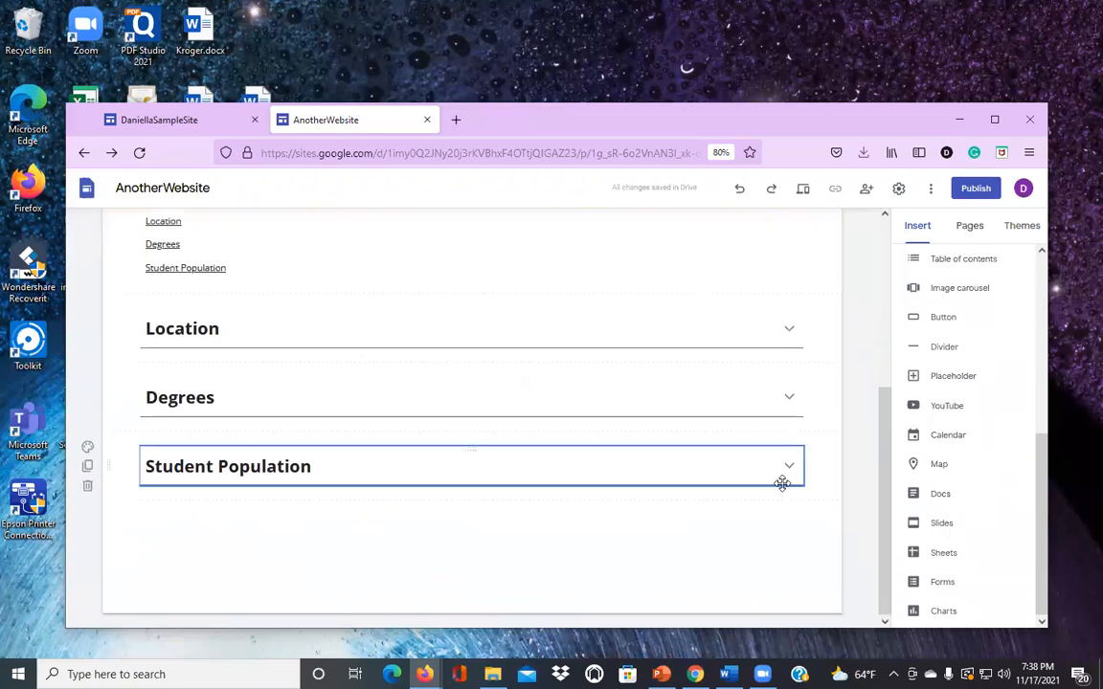
left_click(939, 467)
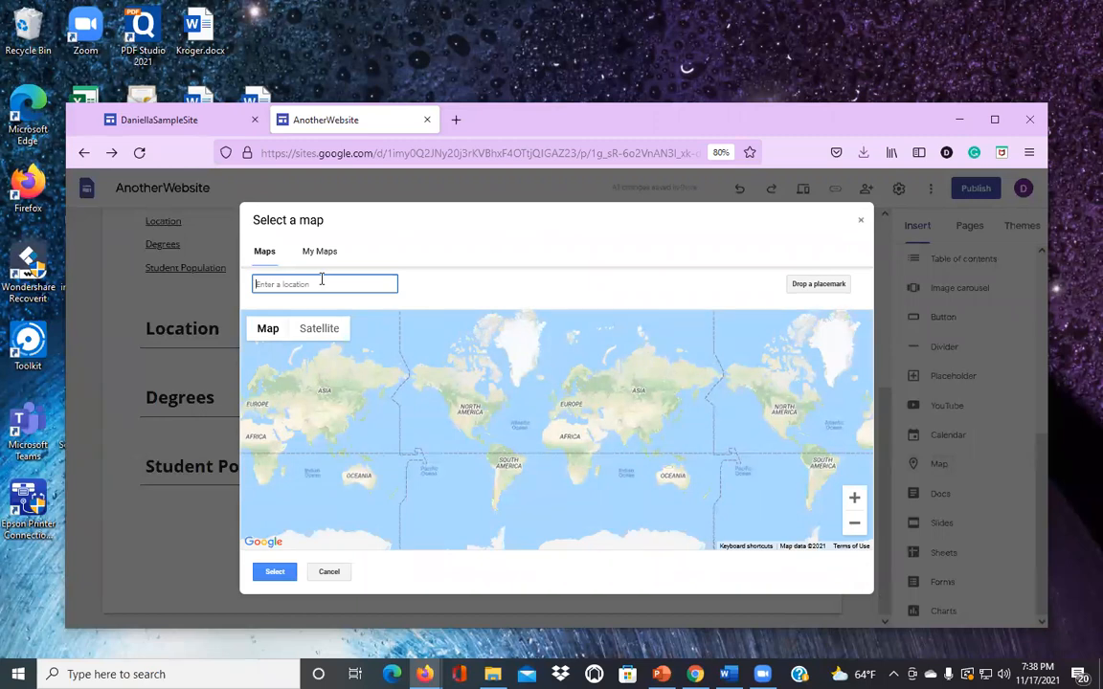
type("1155 union")
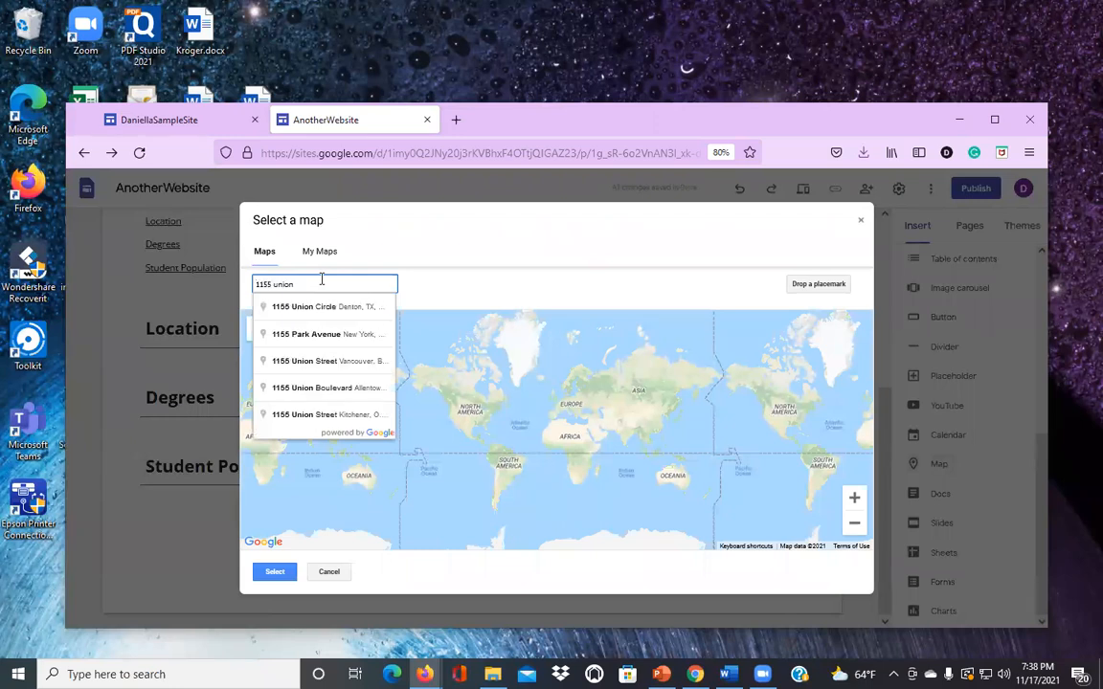
left_click(337, 307)
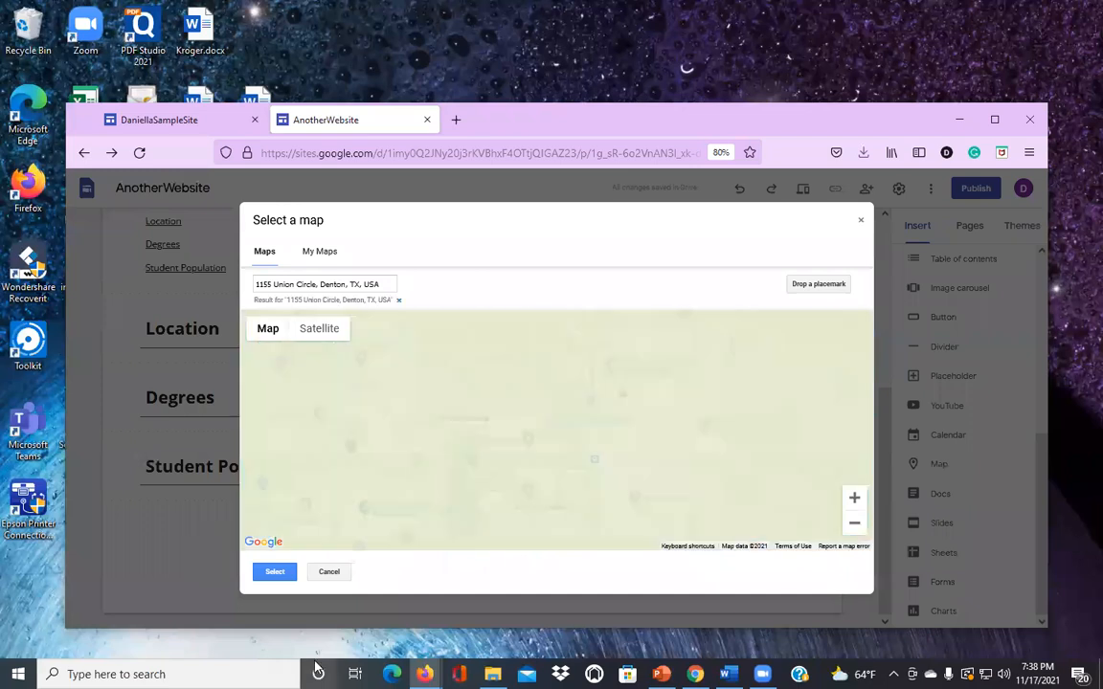
left_click(275, 573)
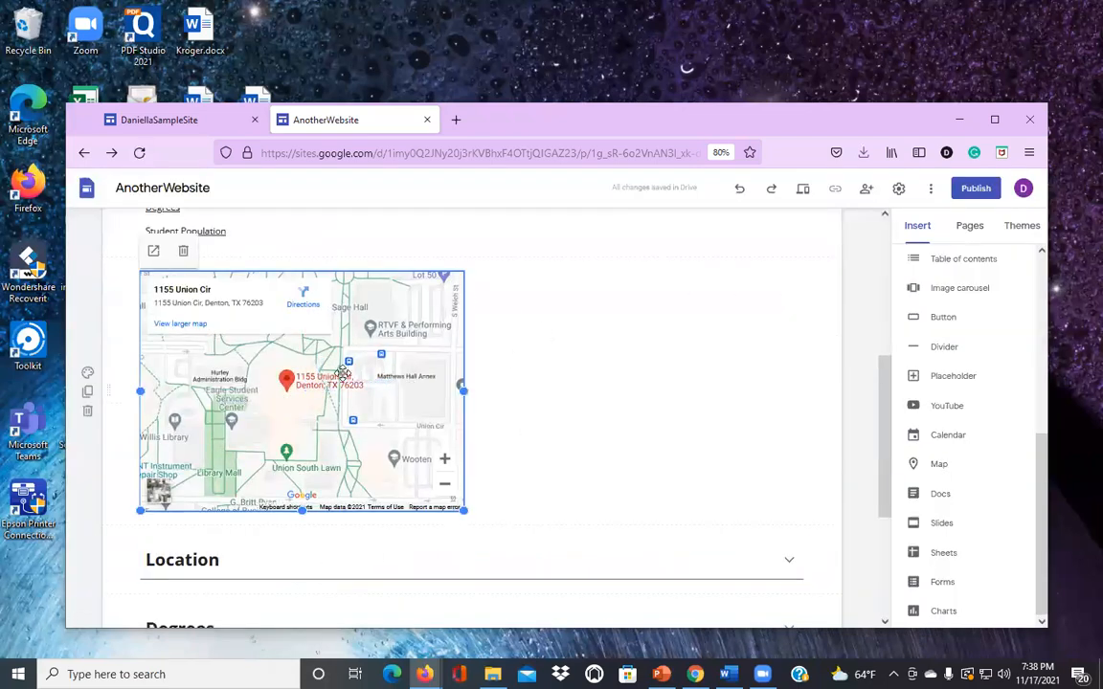
Step: Move the map from above the Location group to its own section below the Student Population group
scroll(583, 408, "down", 3)
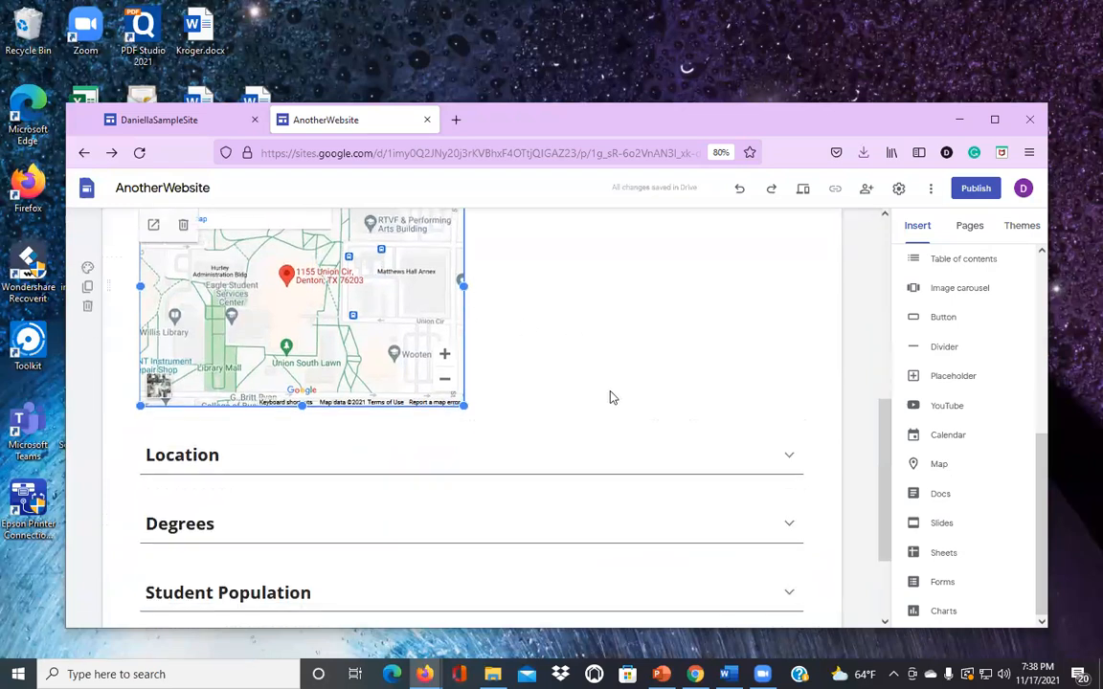
left_click_drag(435, 301, 413, 512)
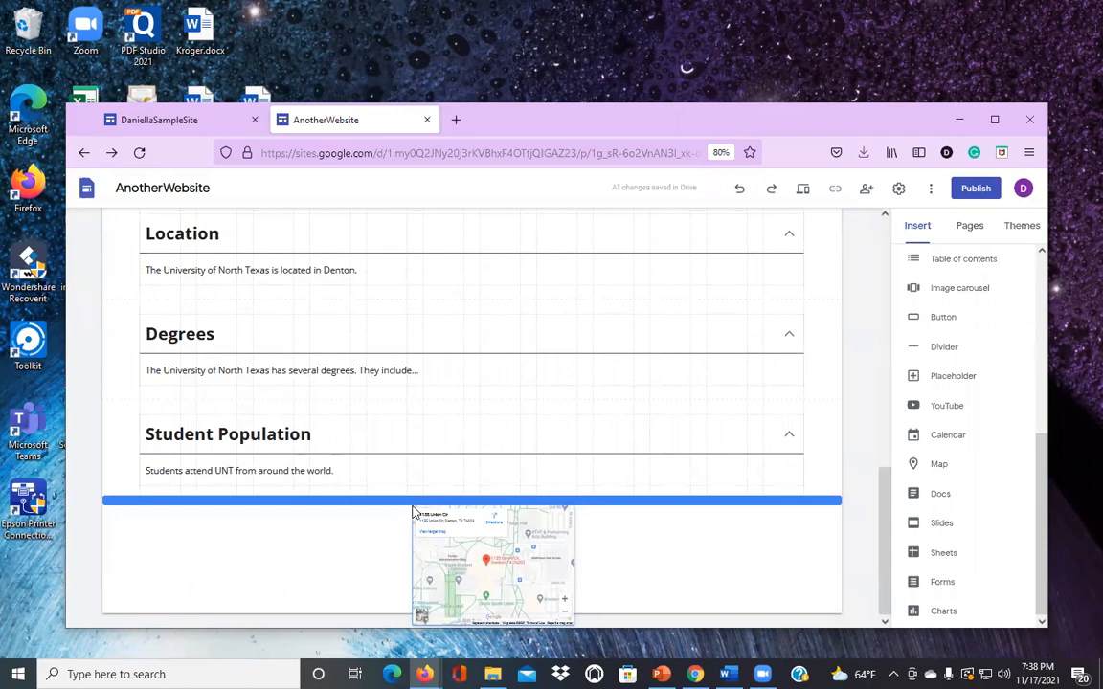
left_click_drag(414, 513, 395, 527)
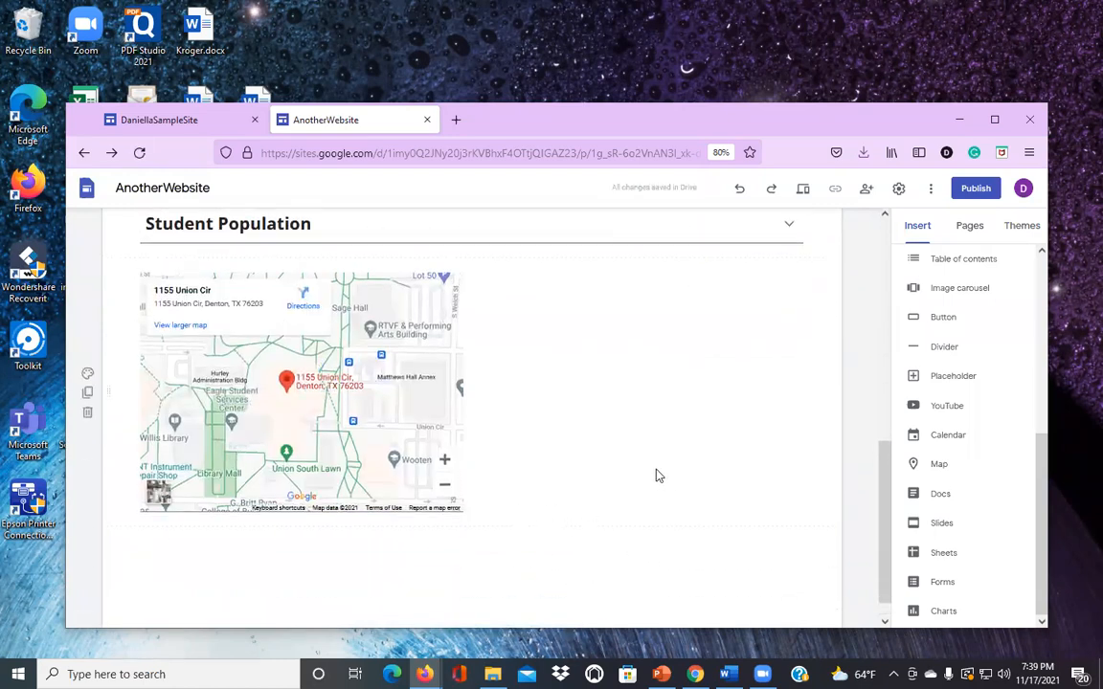
Step: Place the map beside the Student Population group, on the left side of the same section
scroll(654, 471, "up", 2)
left_click_drag(323, 522, 405, 477)
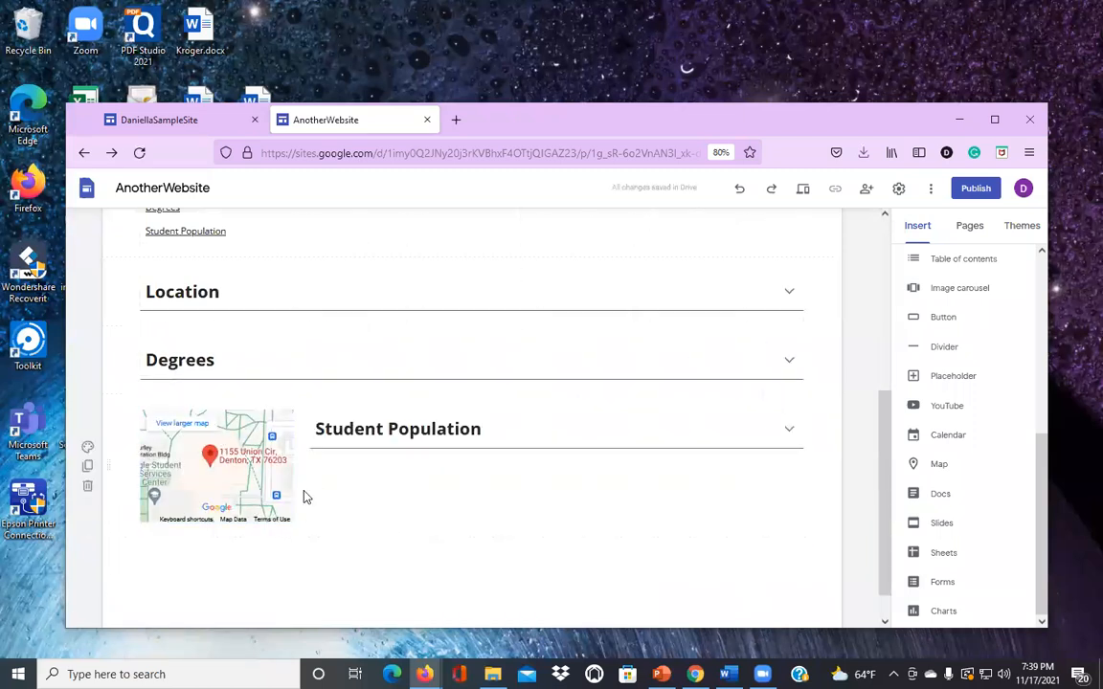
Step: Move the map back to its own section below Student Population and align that group with the page's left margin
left_click_drag(192, 440, 356, 522)
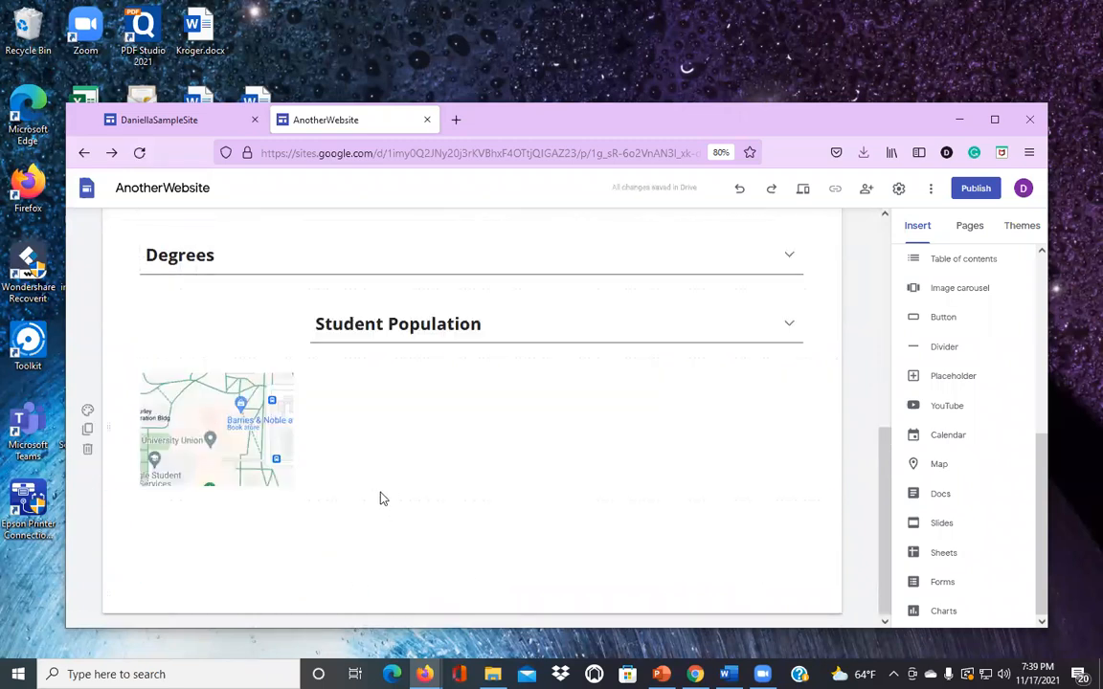
left_click_drag(422, 305, 144, 384)
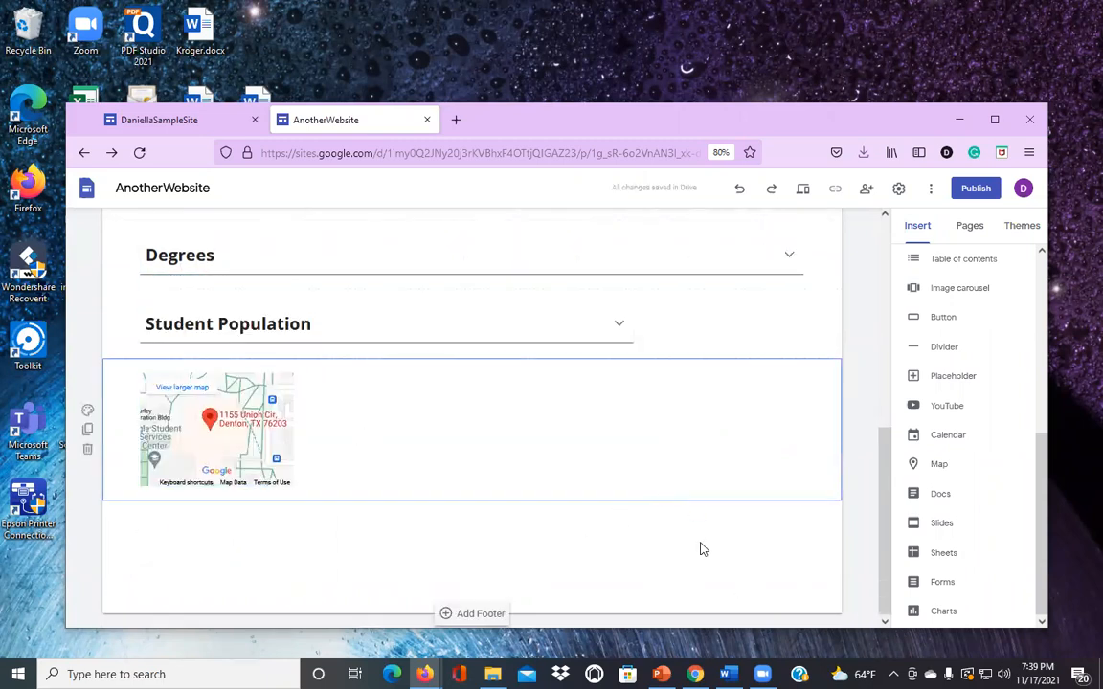
Step: Try to enlarge the embedded map on the Resources page to the width of the Student Population section
left_click(285, 481)
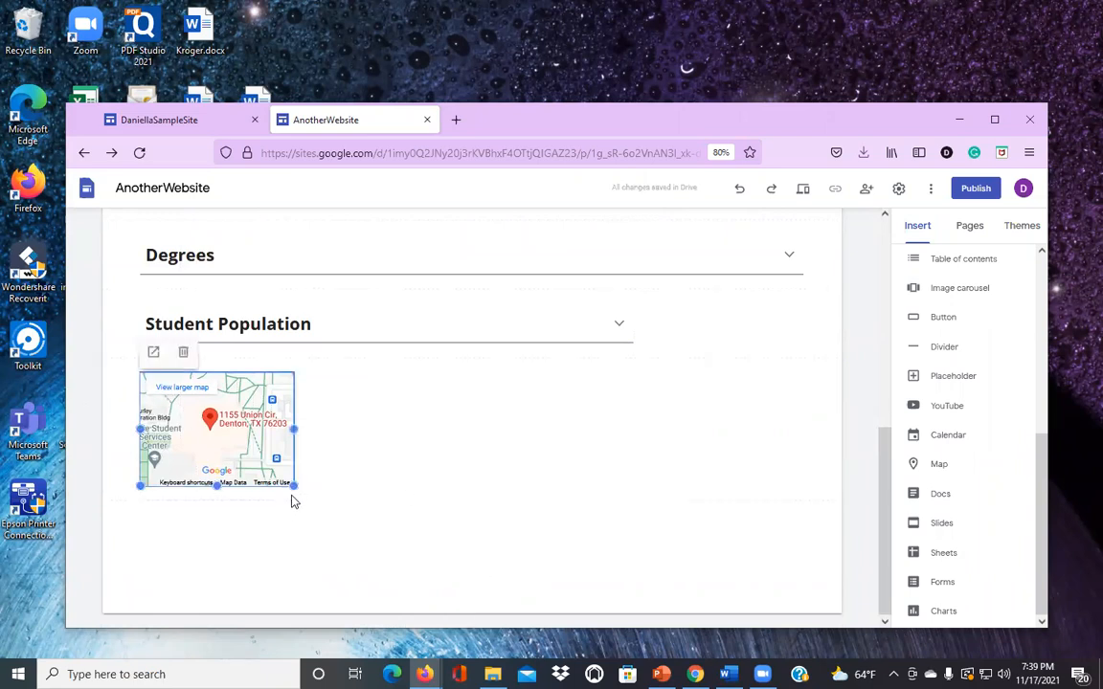
left_click_drag(292, 484, 571, 598)
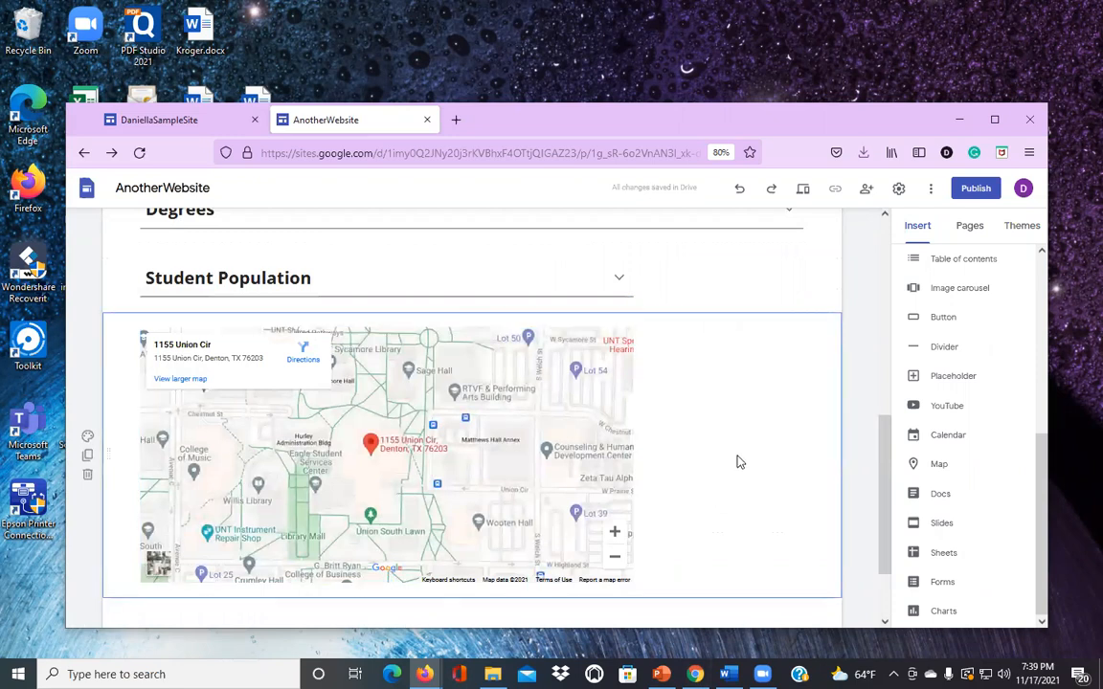
scroll(719, 460, "up", 2)
scroll(716, 478, "down", 2)
scroll(714, 478, "up", 5)
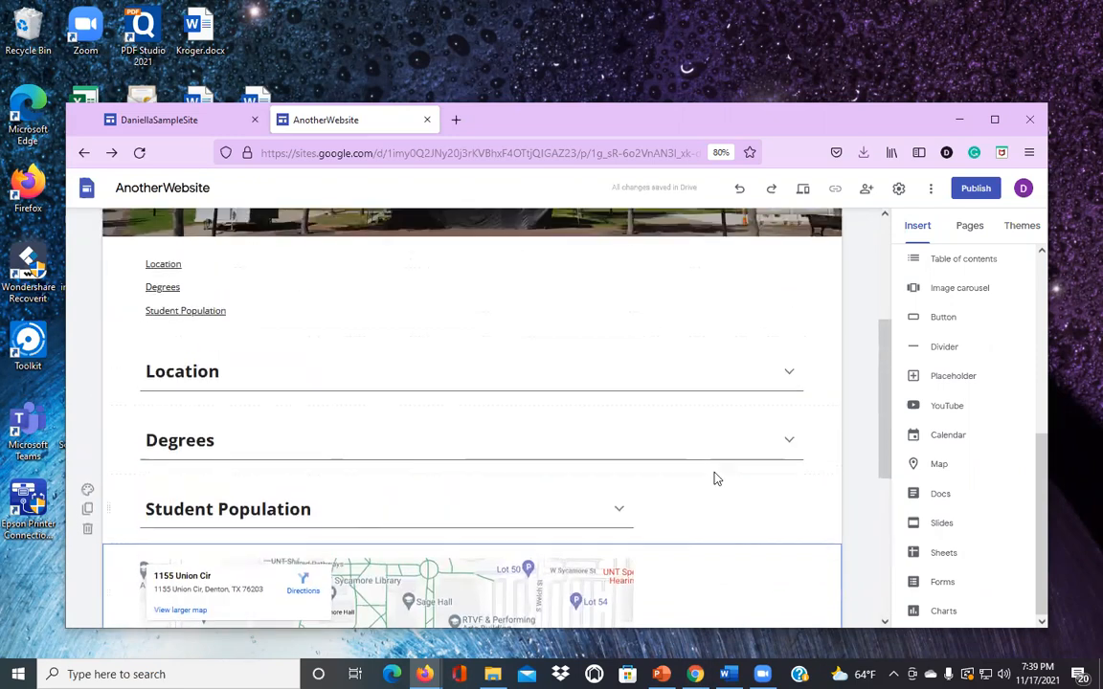
scroll(697, 477, "down", 5)
scroll(671, 446, "up", 2)
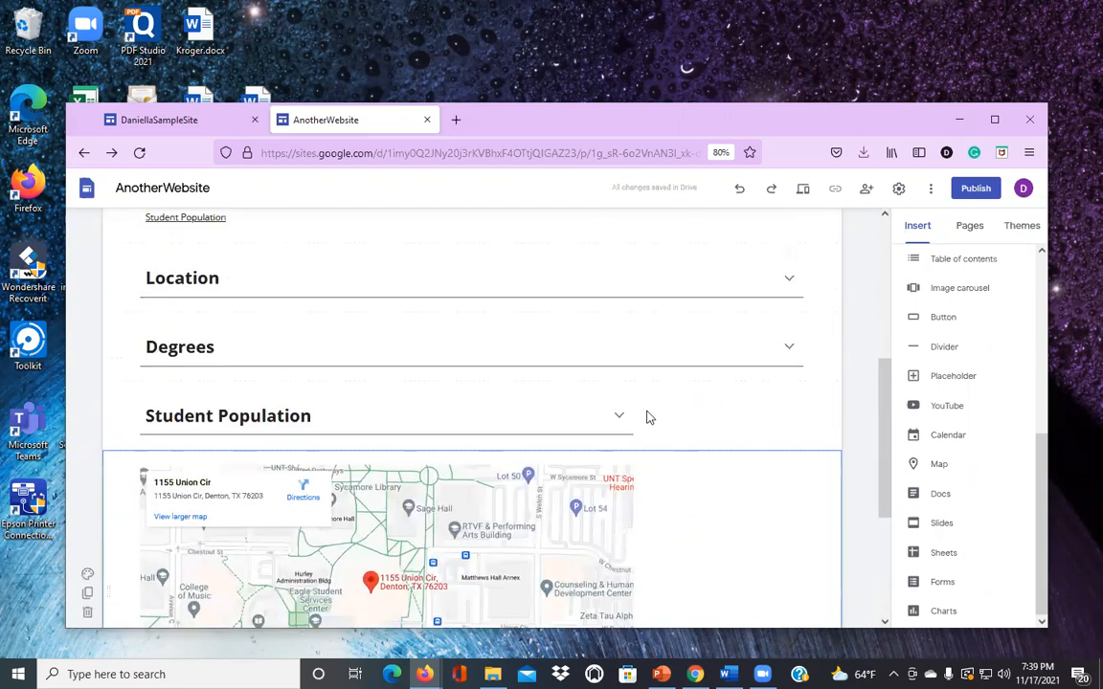
Step: Undo the recent size changes to the map and the Student Population section on the Resources page
key("ctrl+z")
key("ctrl+z")
key("ctrl+z")
key("ctrl+z")
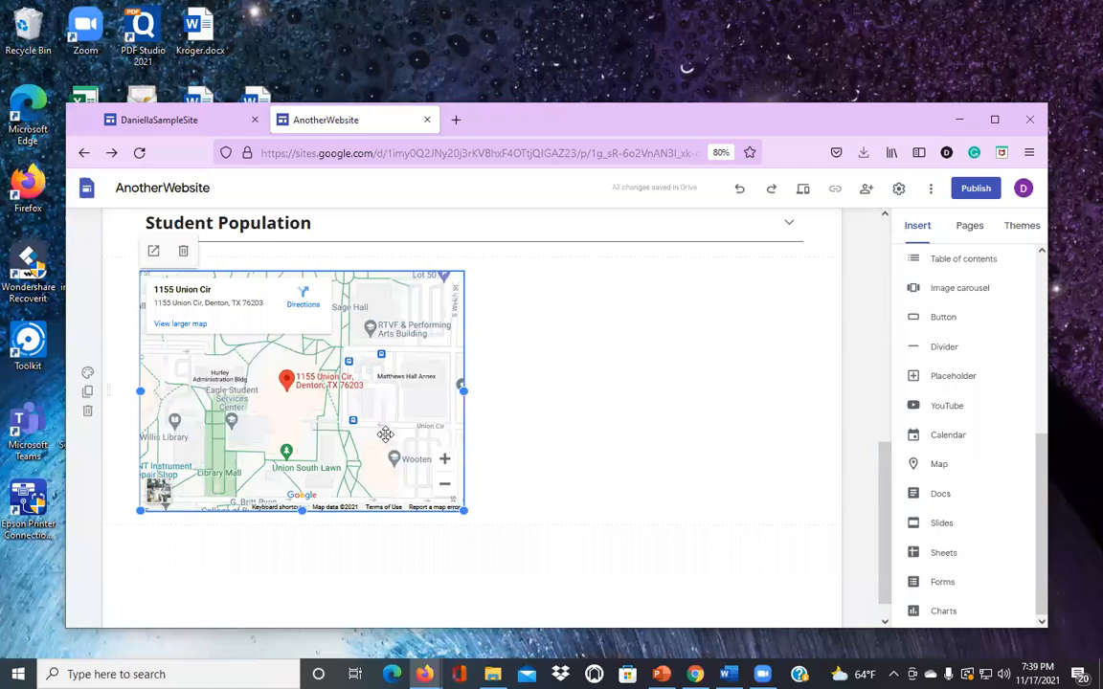
scroll(551, 459, "up", 5)
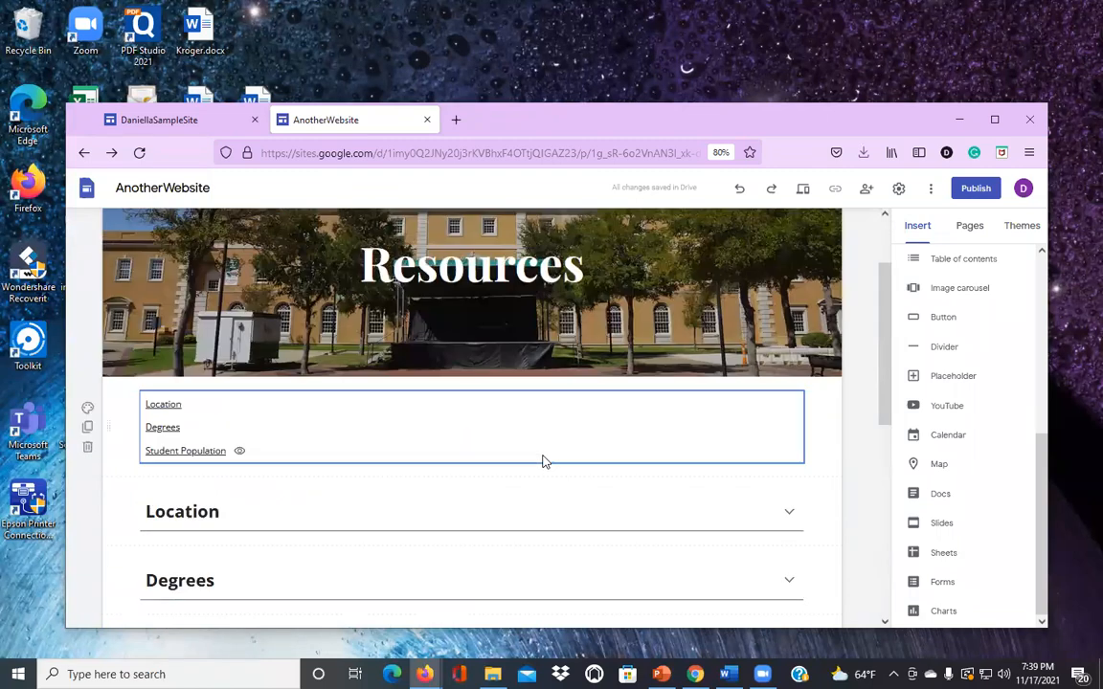
scroll(536, 450, "down", 2)
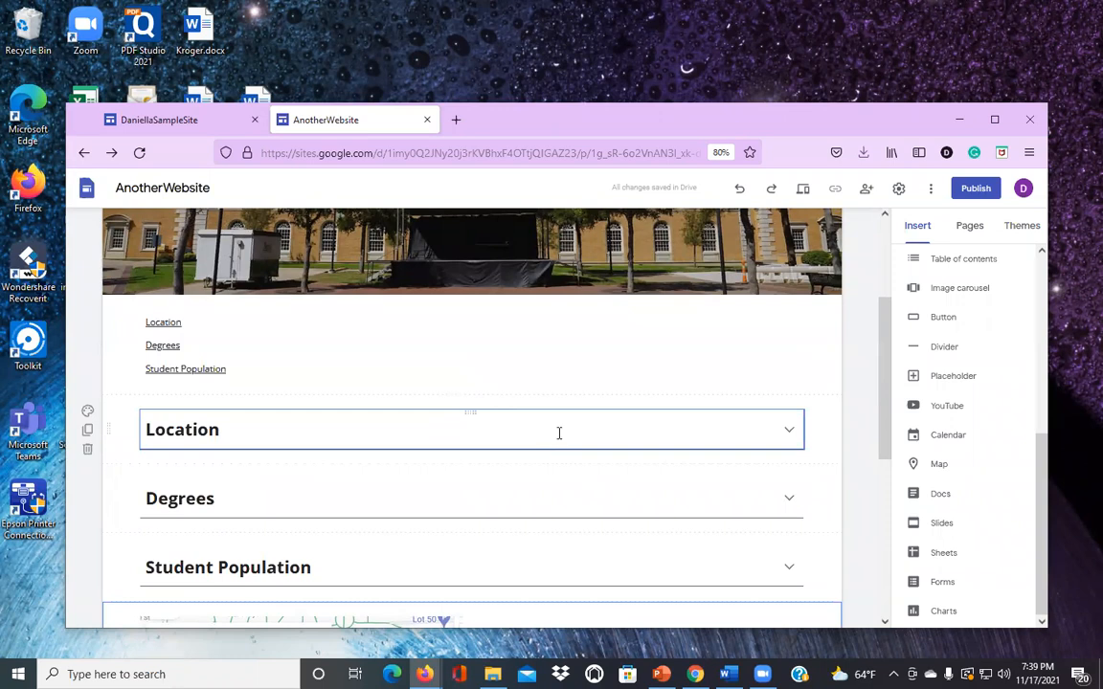
scroll(579, 418, "down", 5)
scroll(873, 364, "down", 1)
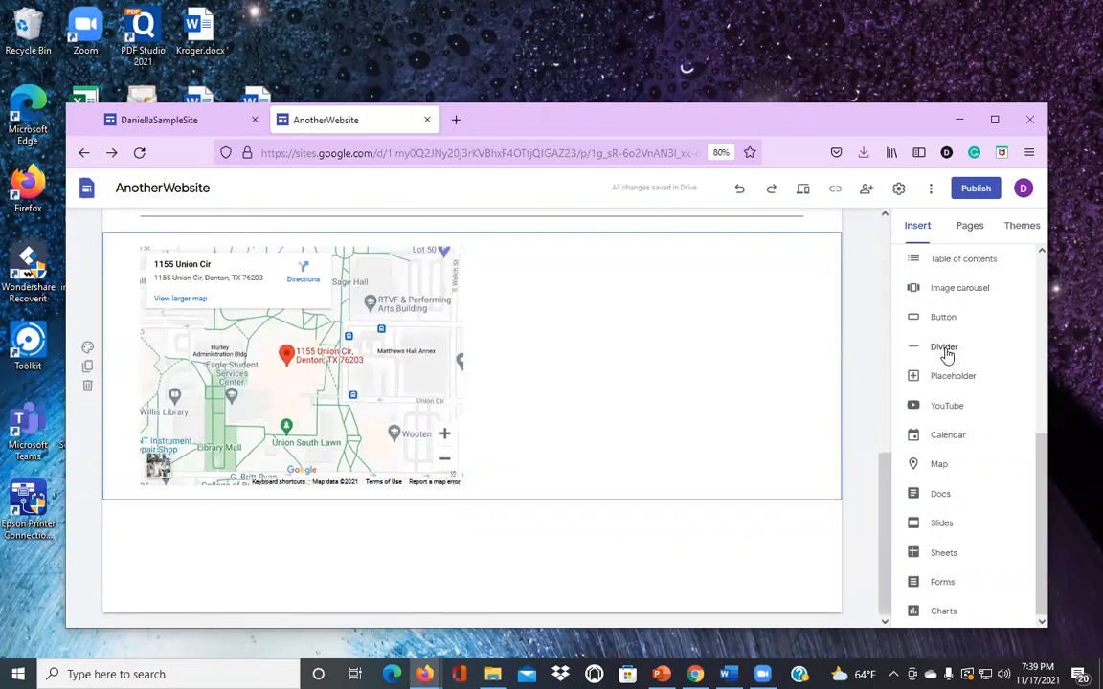
left_click(620, 86)
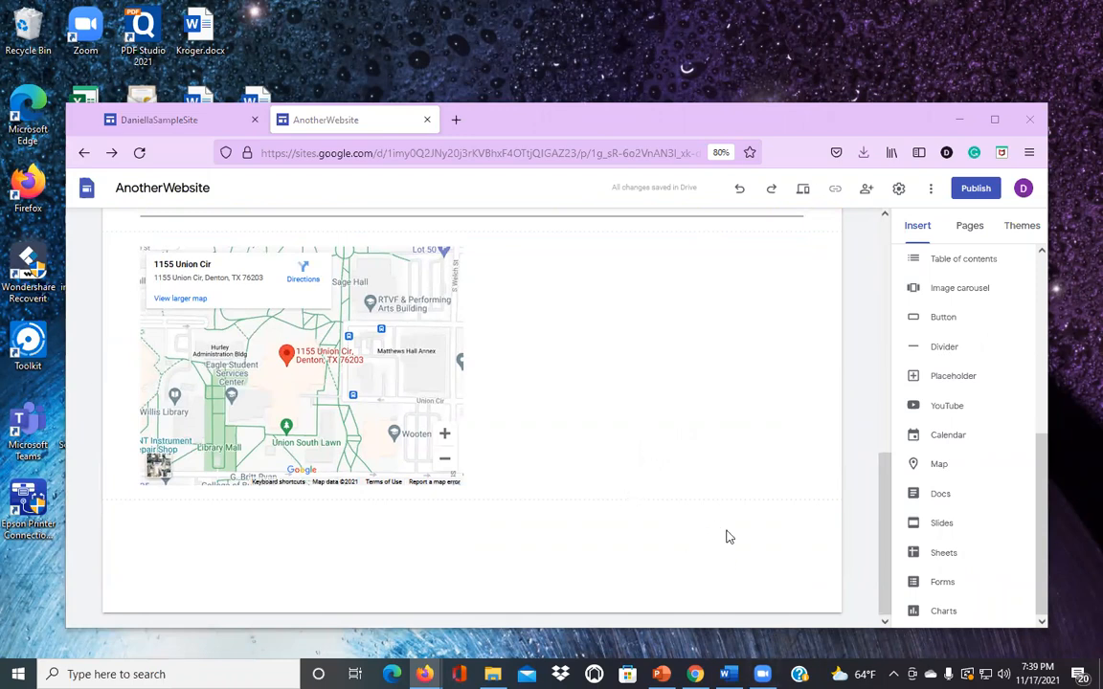
Step: Add a new page named "Events" to the site
scroll(695, 514, "up", 10)
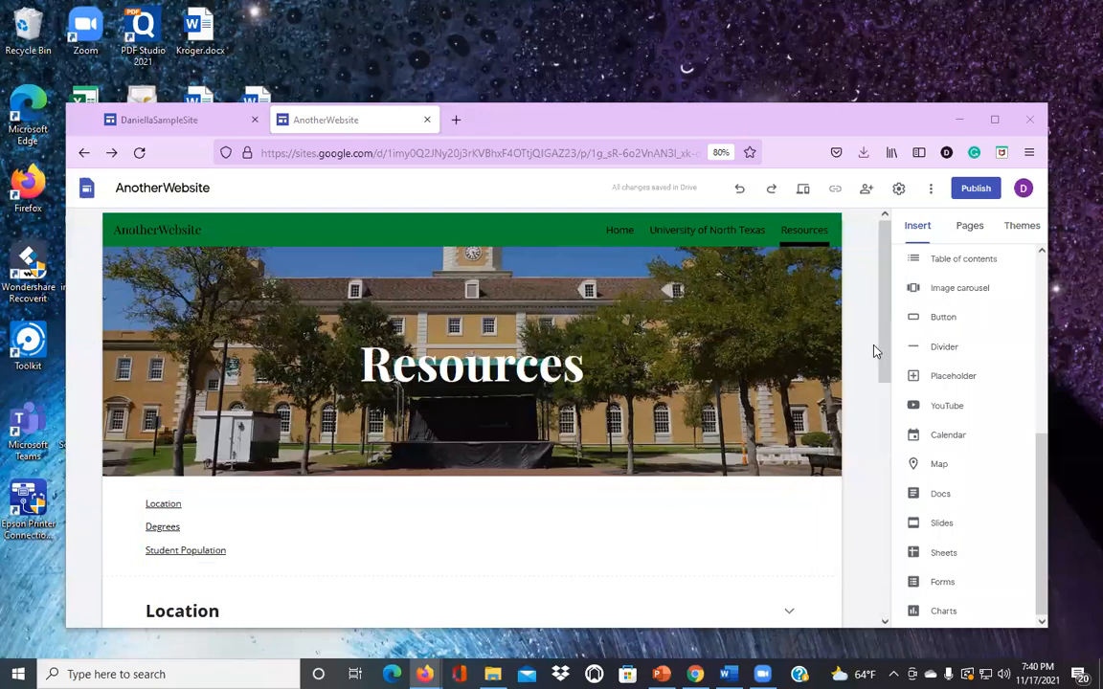
left_click(976, 238)
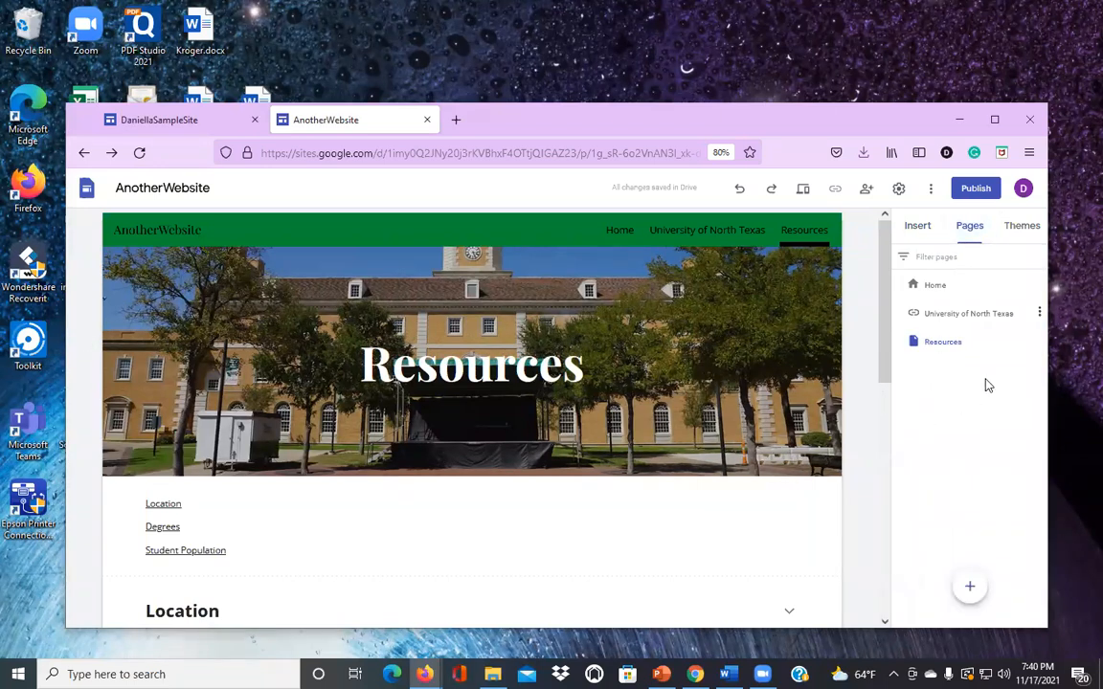
mouse_move(976, 595)
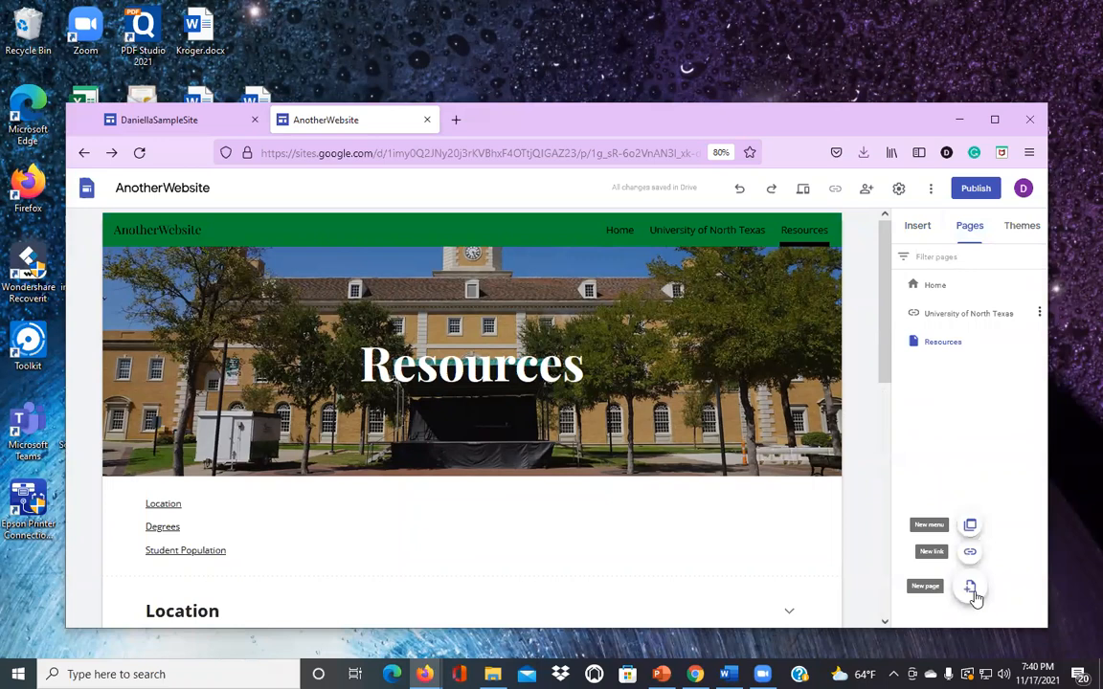
left_click(970, 588)
type("Events")
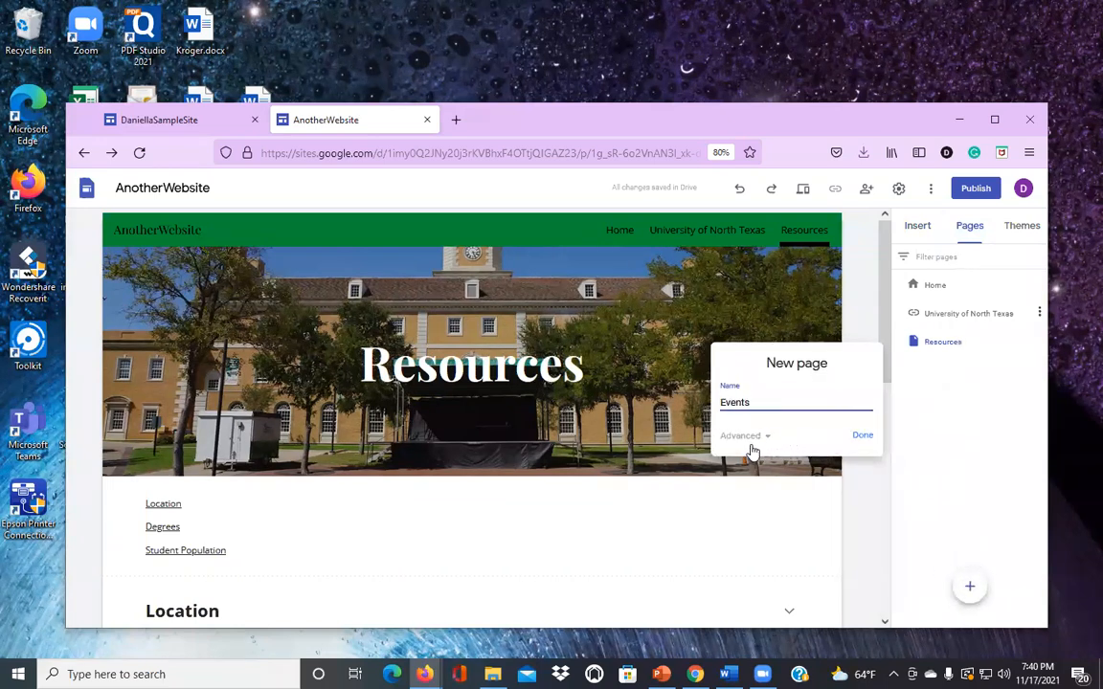
left_click(859, 437)
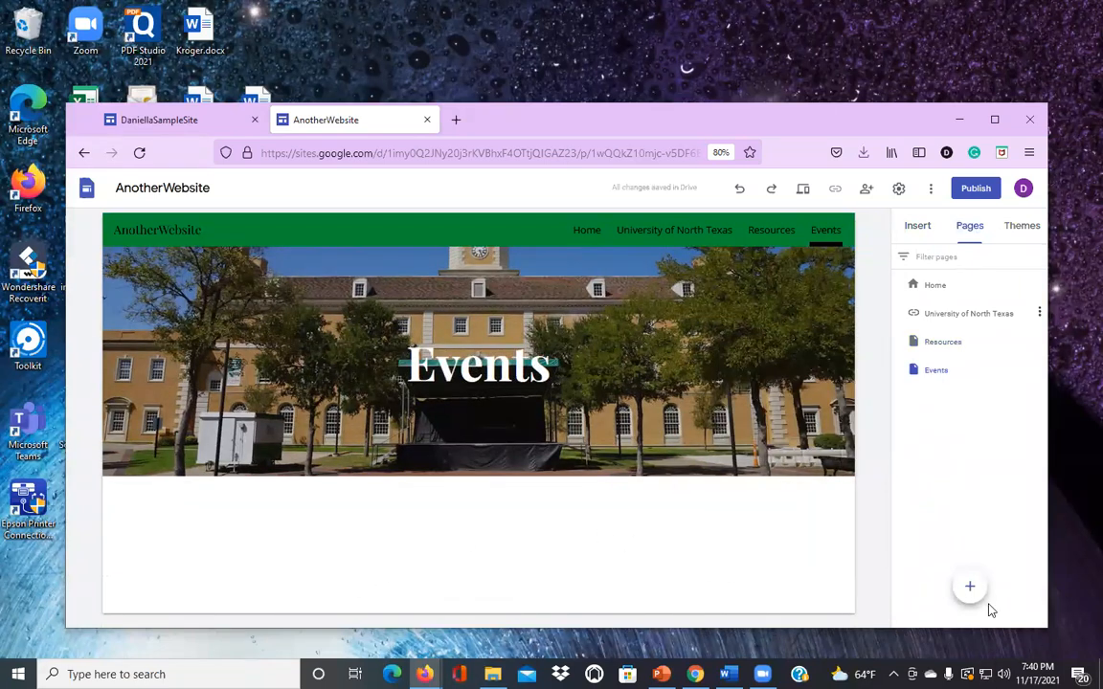
Step: Insert a text box below the Events page header, using the Title style and centre alignment
left_click(914, 228)
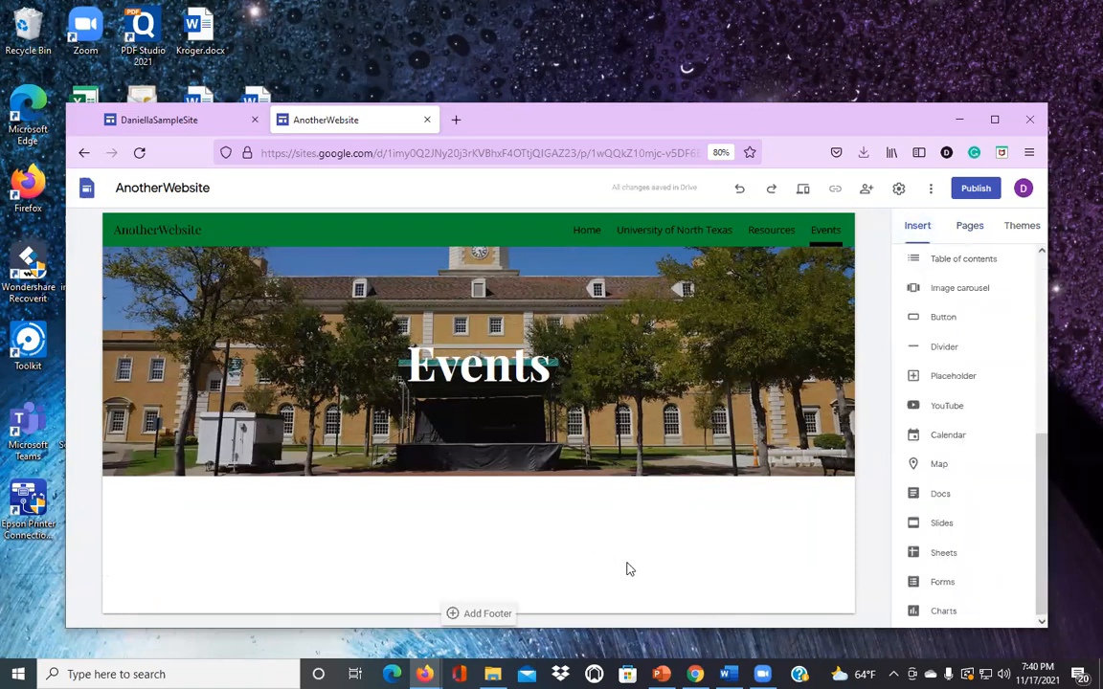
scroll(1021, 454, "up", 3)
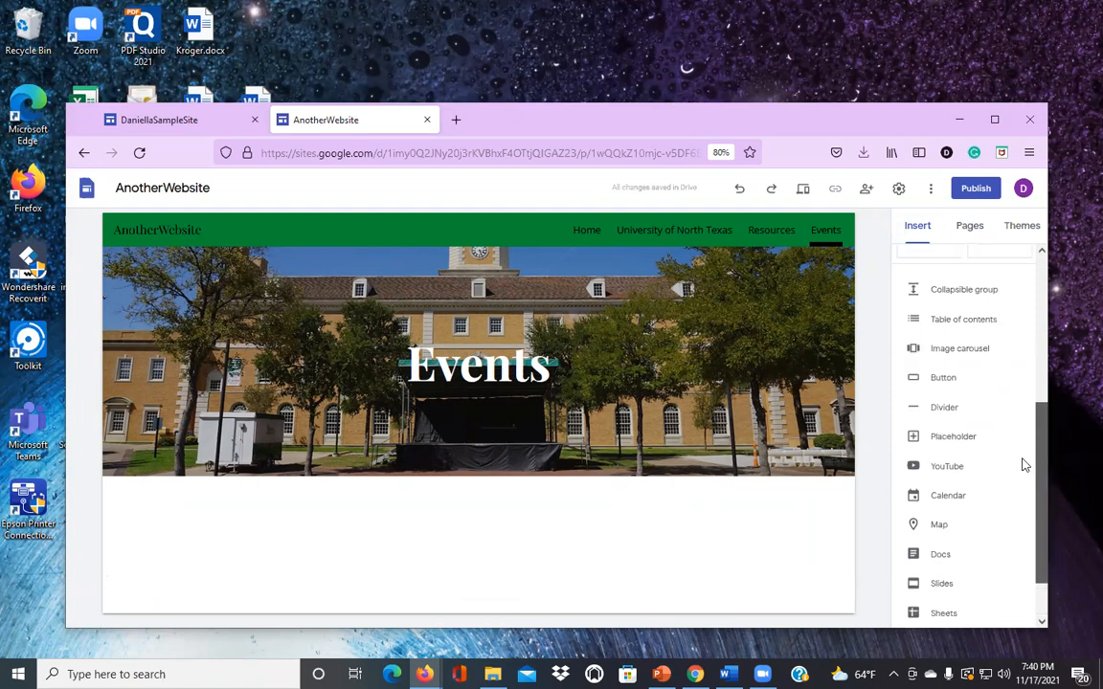
scroll(1016, 528, "down", 3)
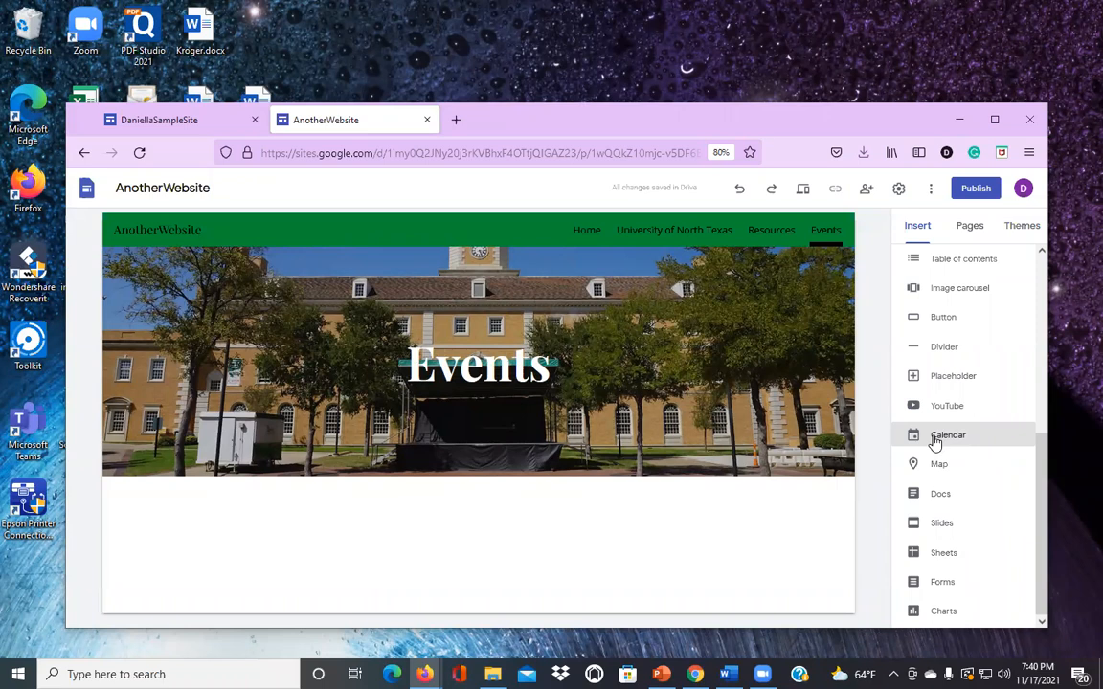
left_click_drag(1036, 469, 1032, 323)
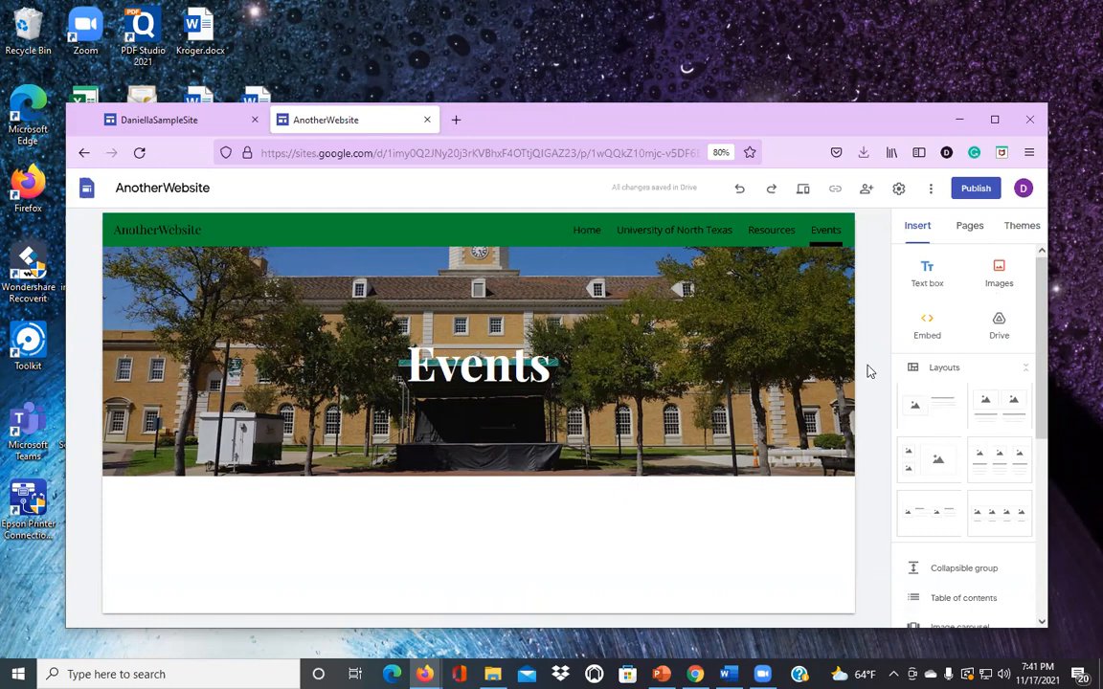
left_click(930, 276)
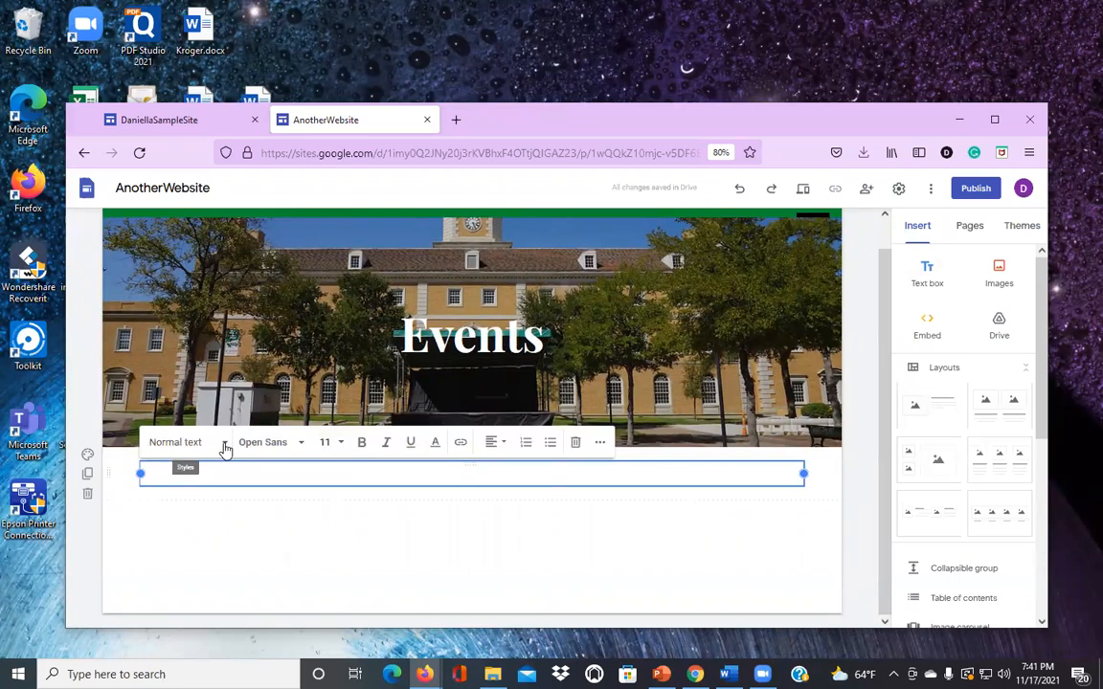
left_click(225, 445)
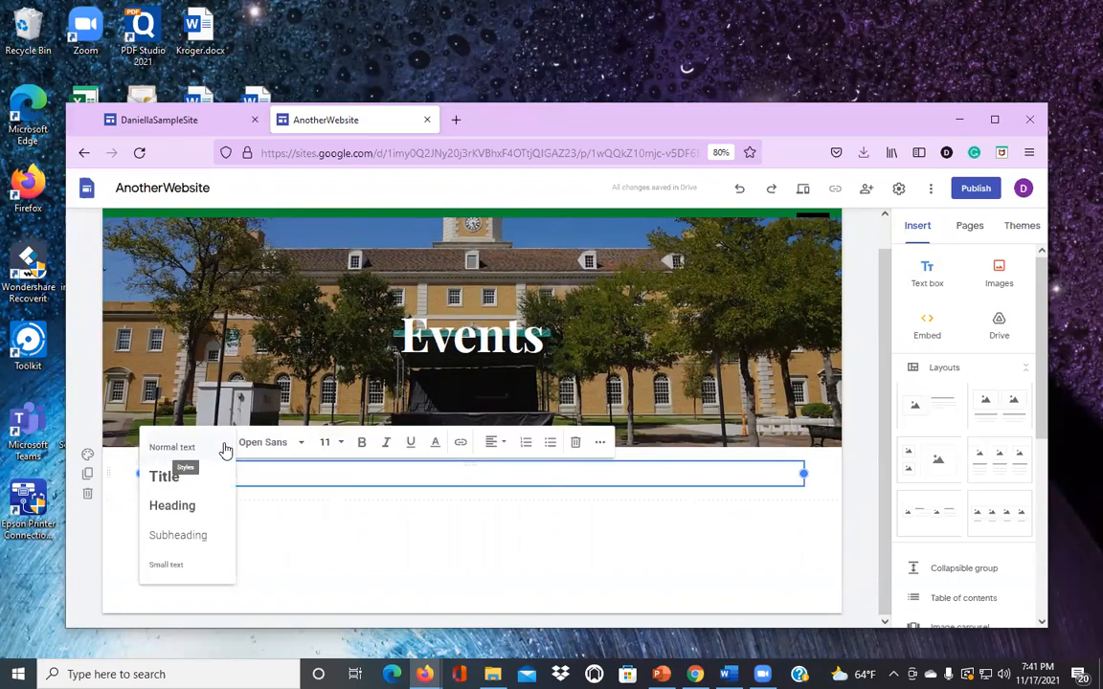
left_click(166, 477)
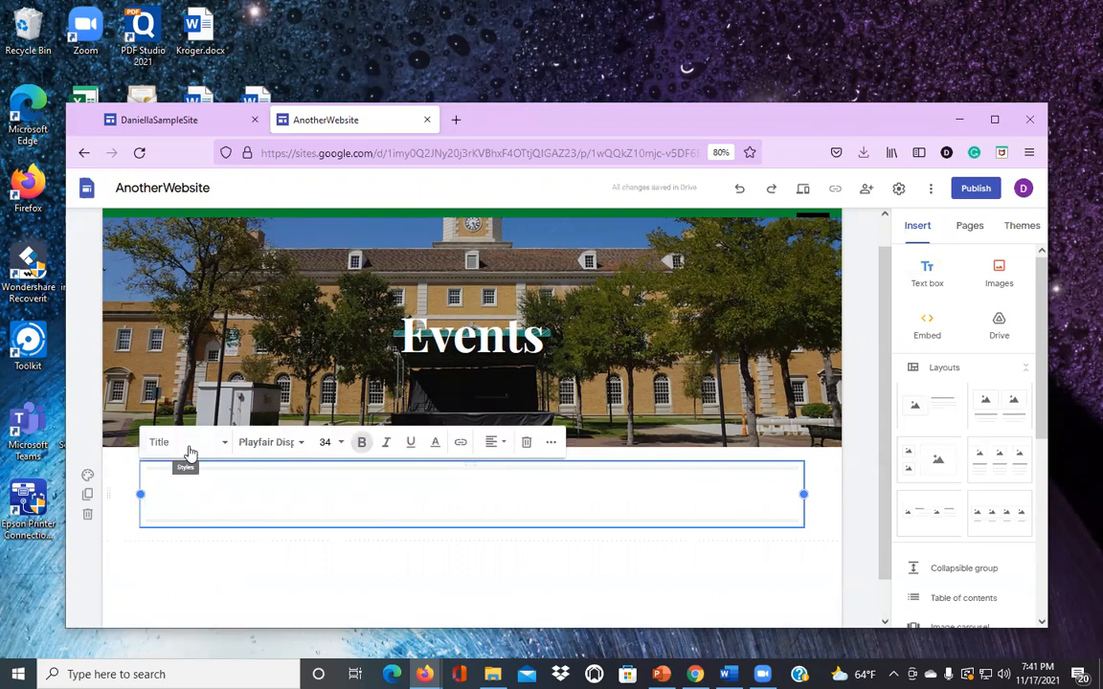
left_click(499, 445)
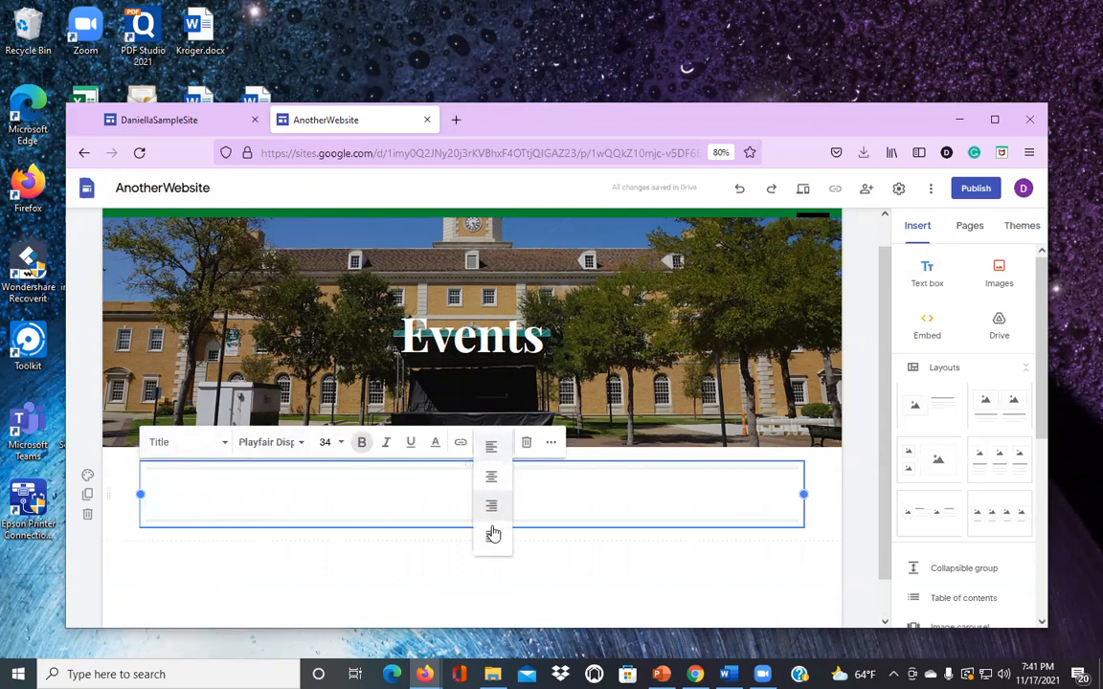
left_click(491, 479)
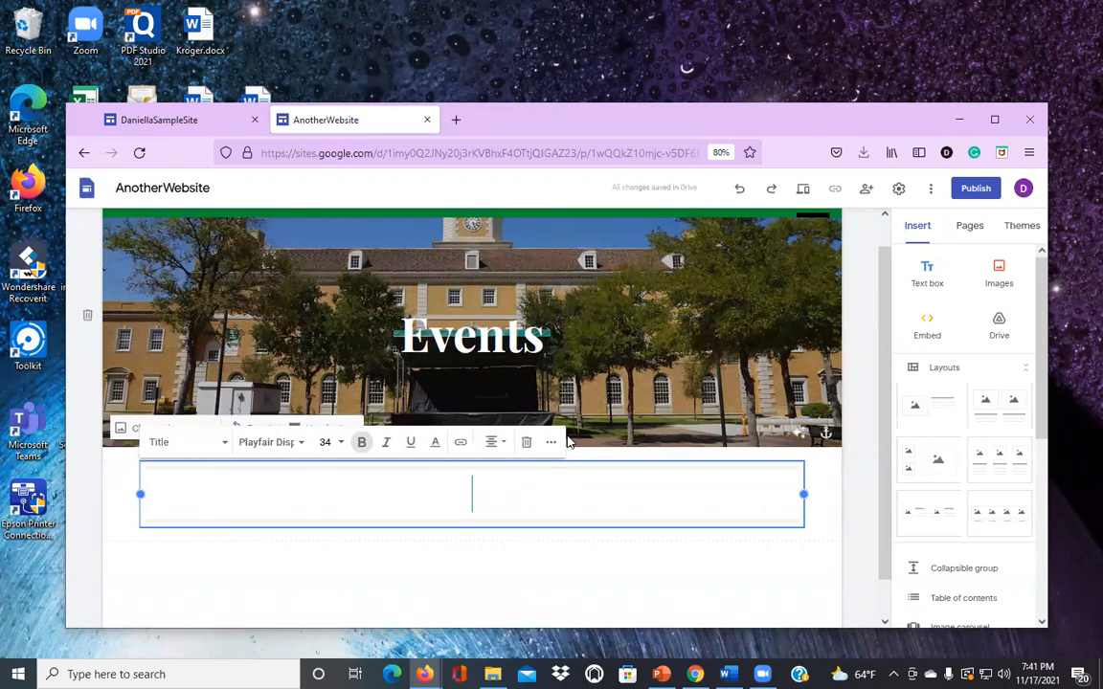
Step: Enter "Calendar" as the title text in the new text box on the Events page
type("CAl")
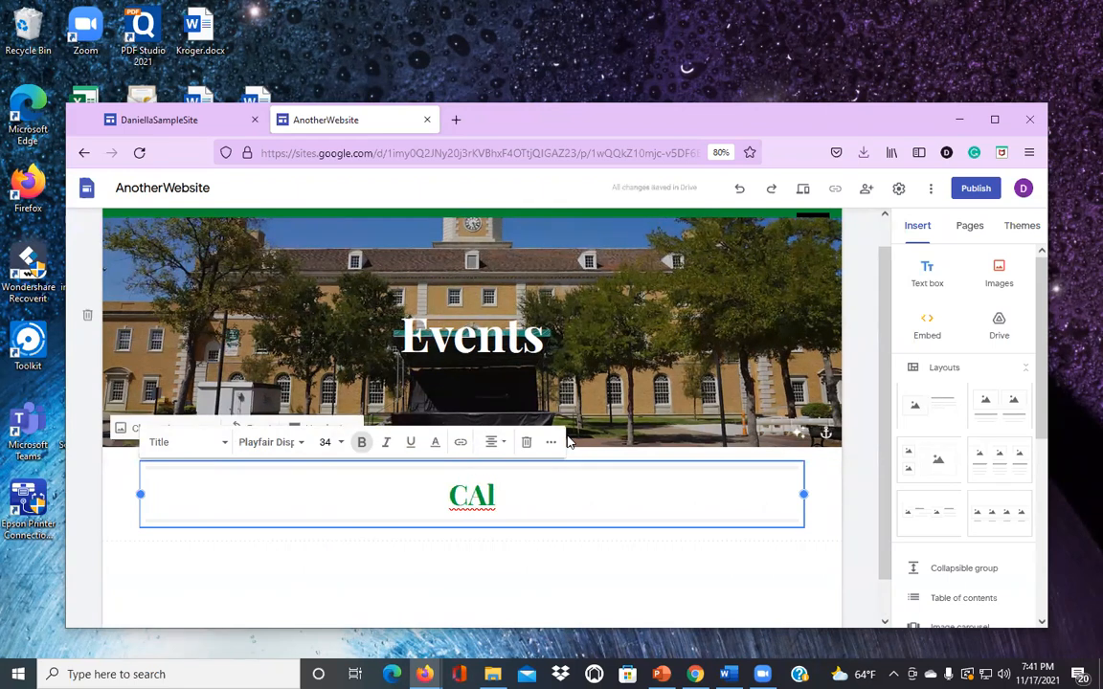
key("BackSpace")
type("alden")
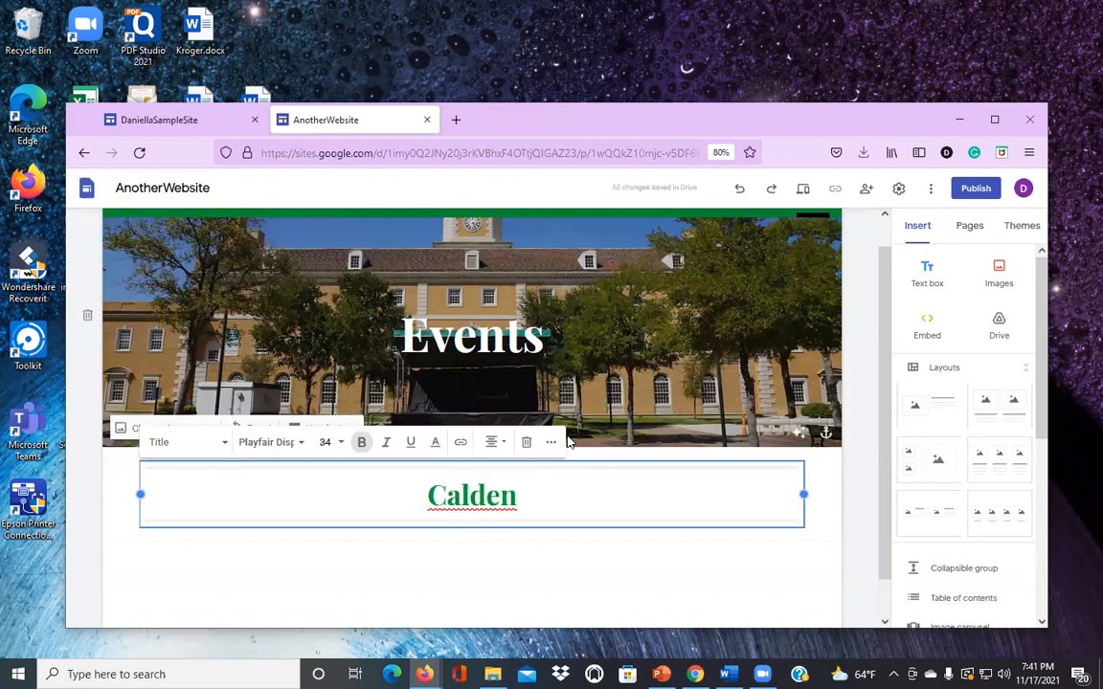
key("BackSpace")
key("BackSpace")
key("BackSpace")
key("BackSpace")
type("e")
key("BackSpace")
type("lendar")
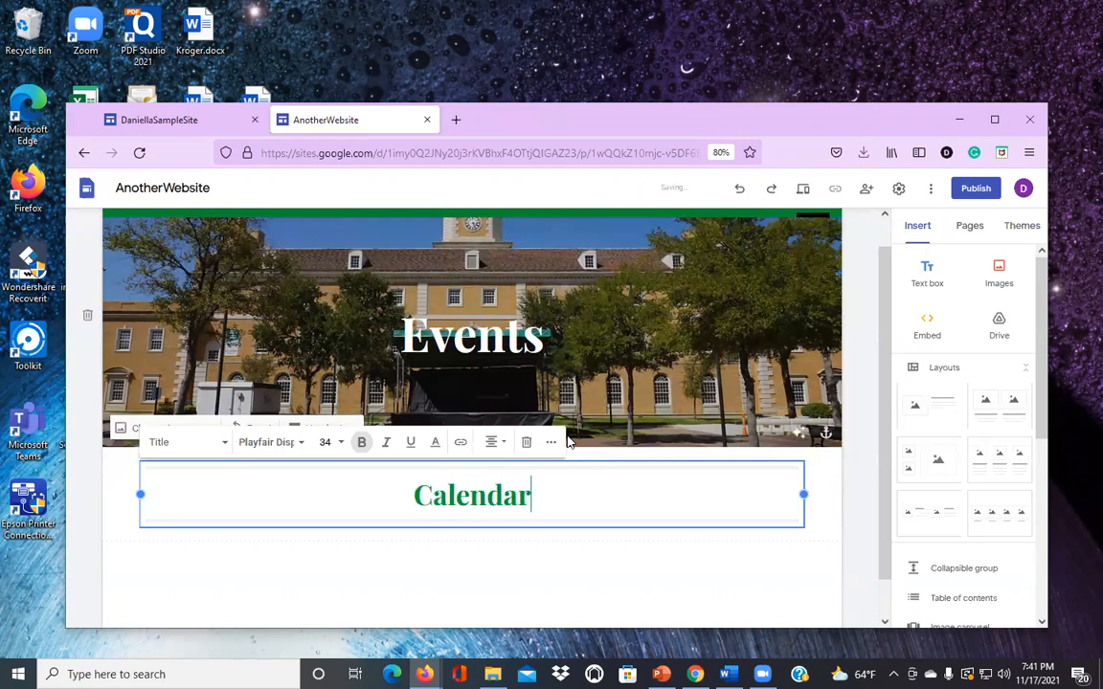
left_click(565, 584)
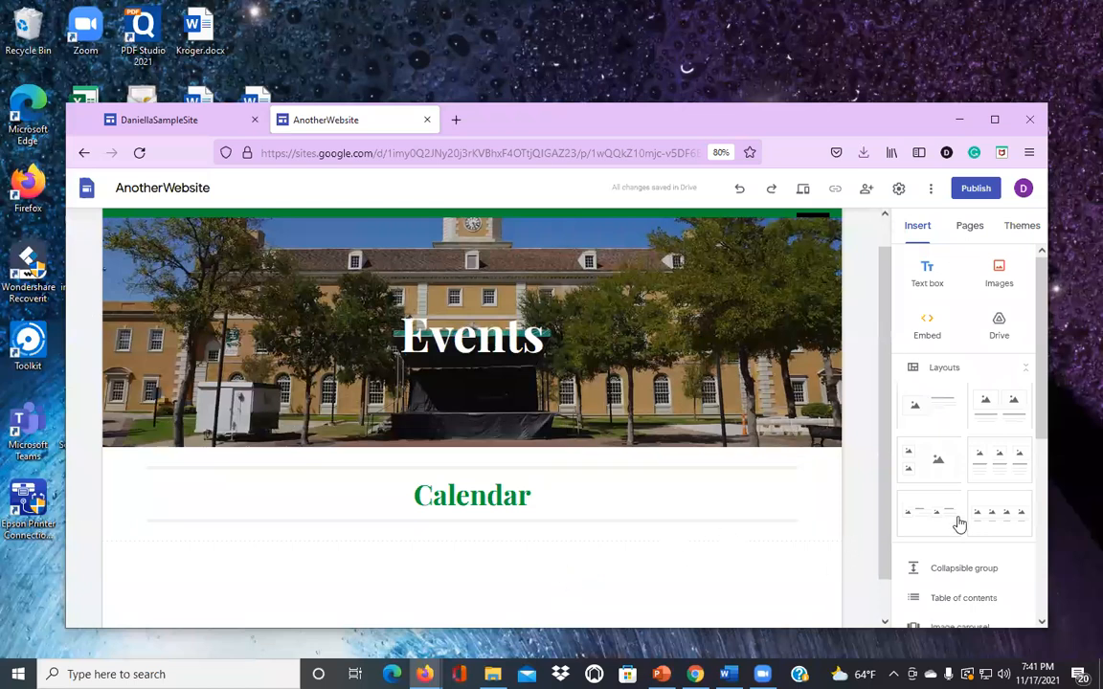
Step: Open the list of calendars that can be embedded on the Events page
left_click_drag(1042, 402, 1058, 591)
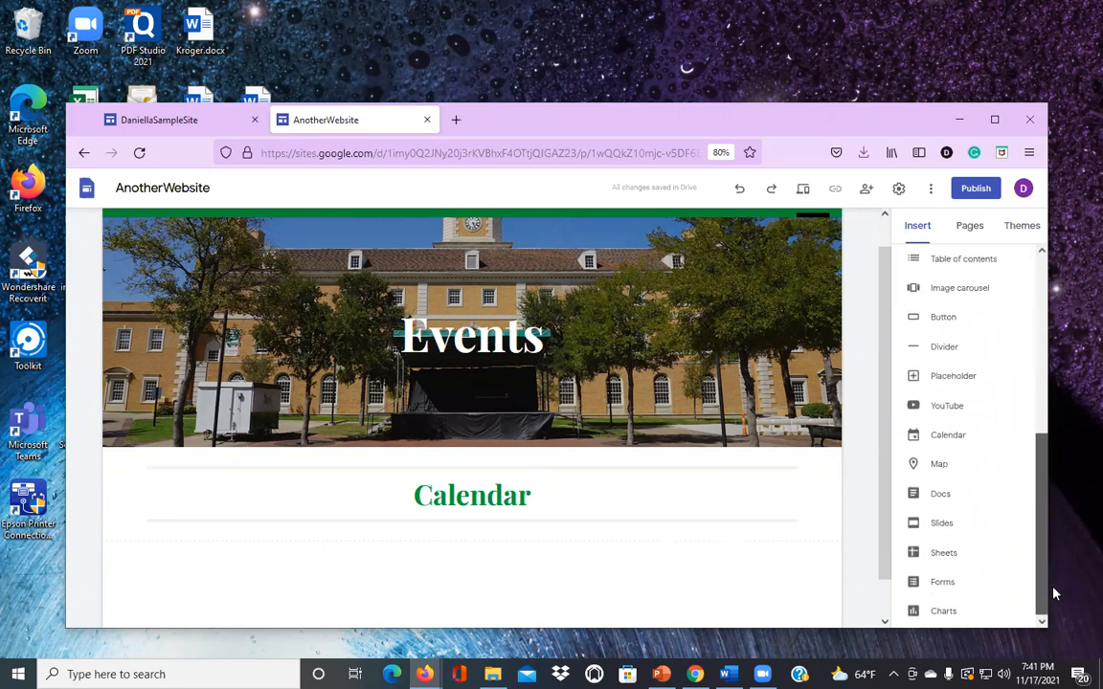
left_click(947, 437)
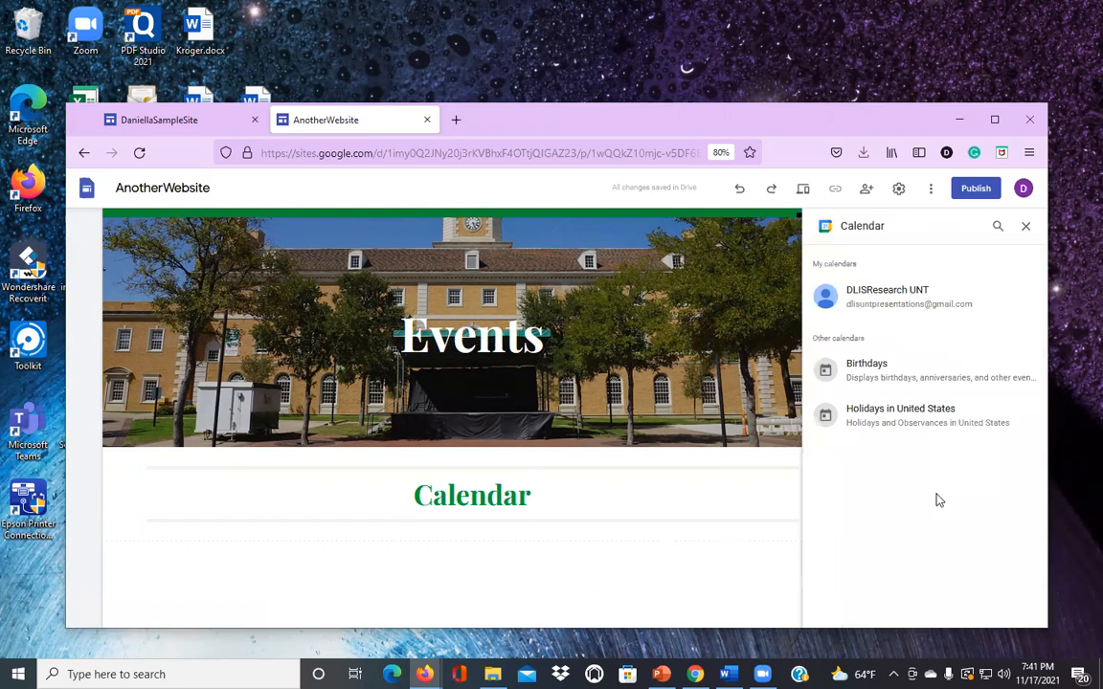
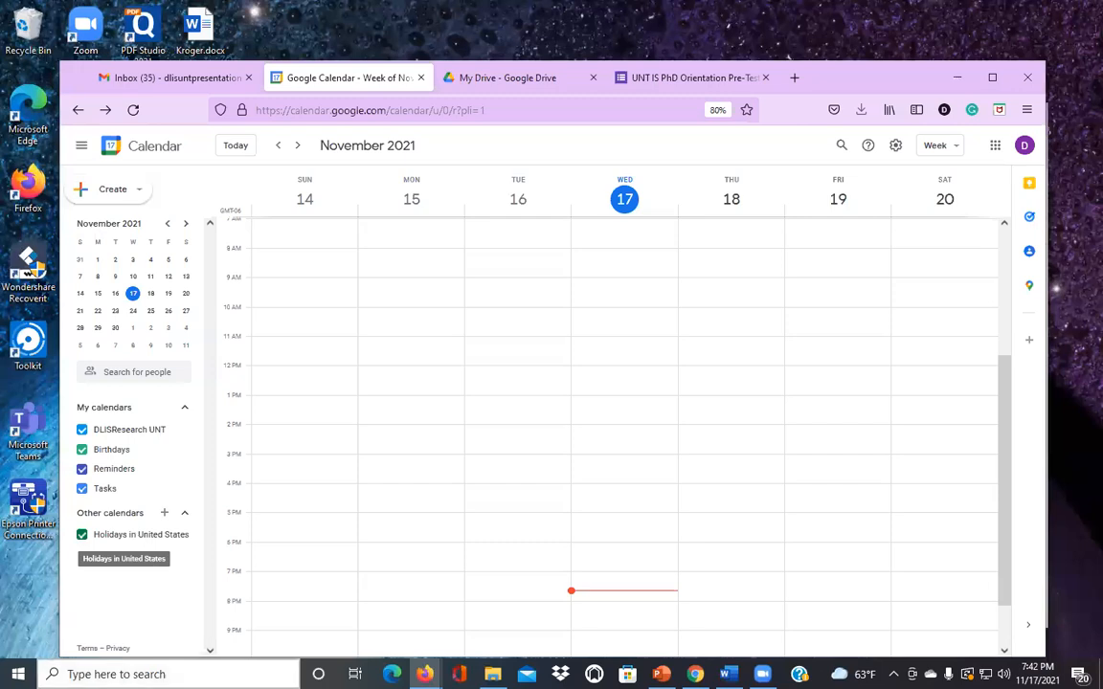
Step: In Google Calendar, create a new calendar named "Website Calendar" with the default time zone
left_click(163, 515)
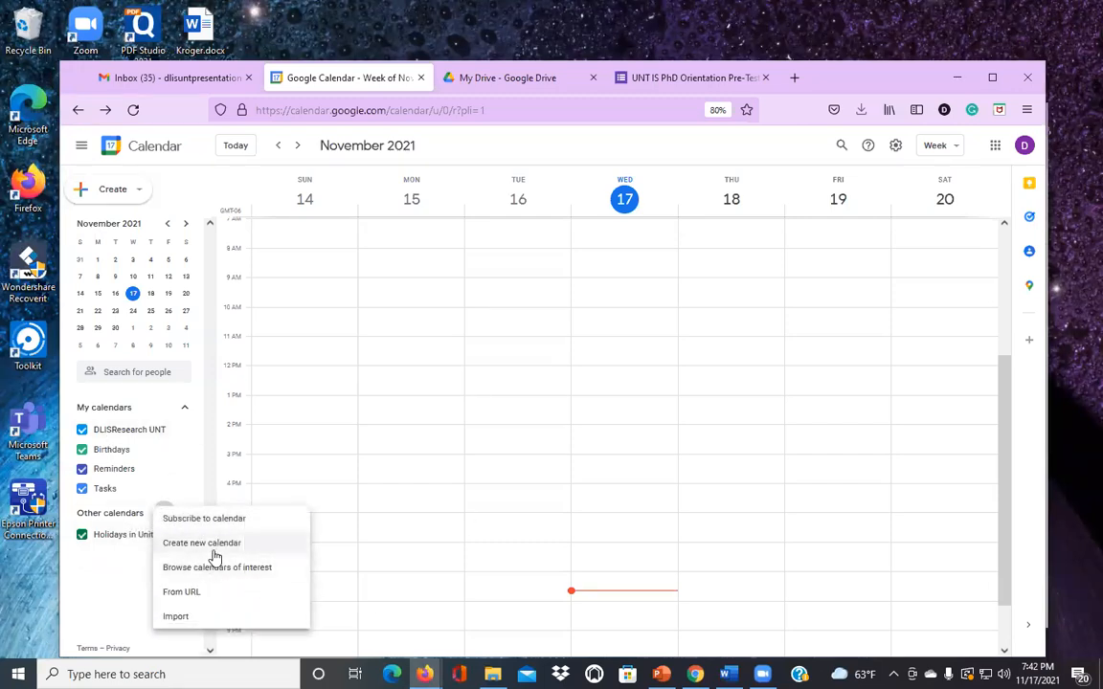
left_click(184, 550)
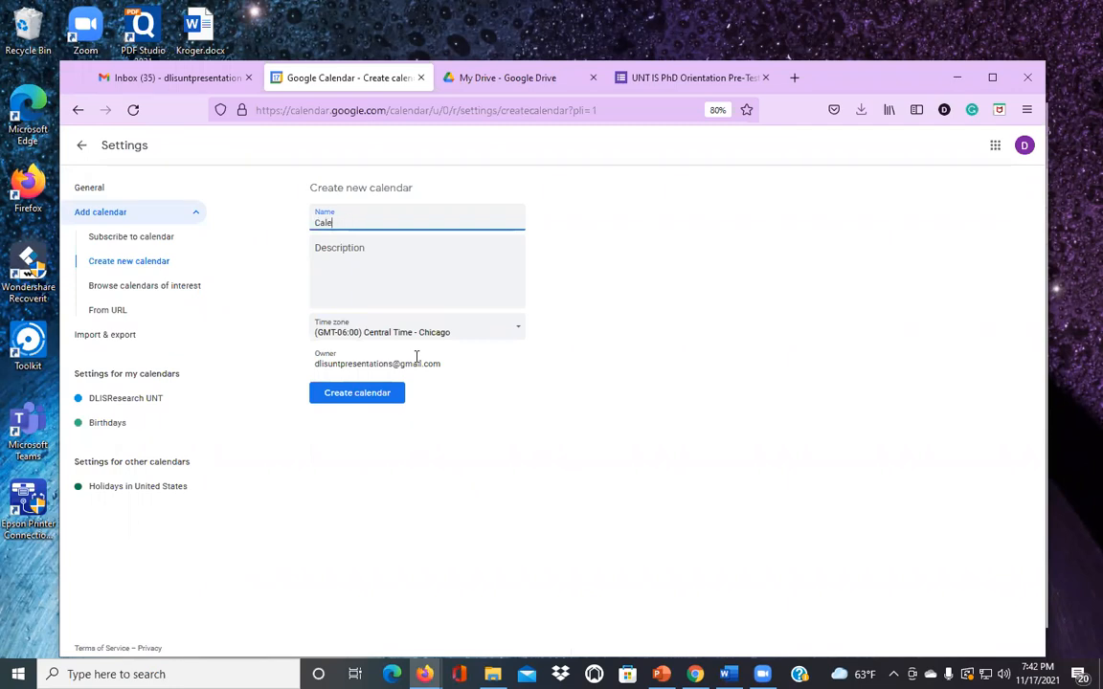
key("BackSpace")
type("Website")
left_click(351, 394)
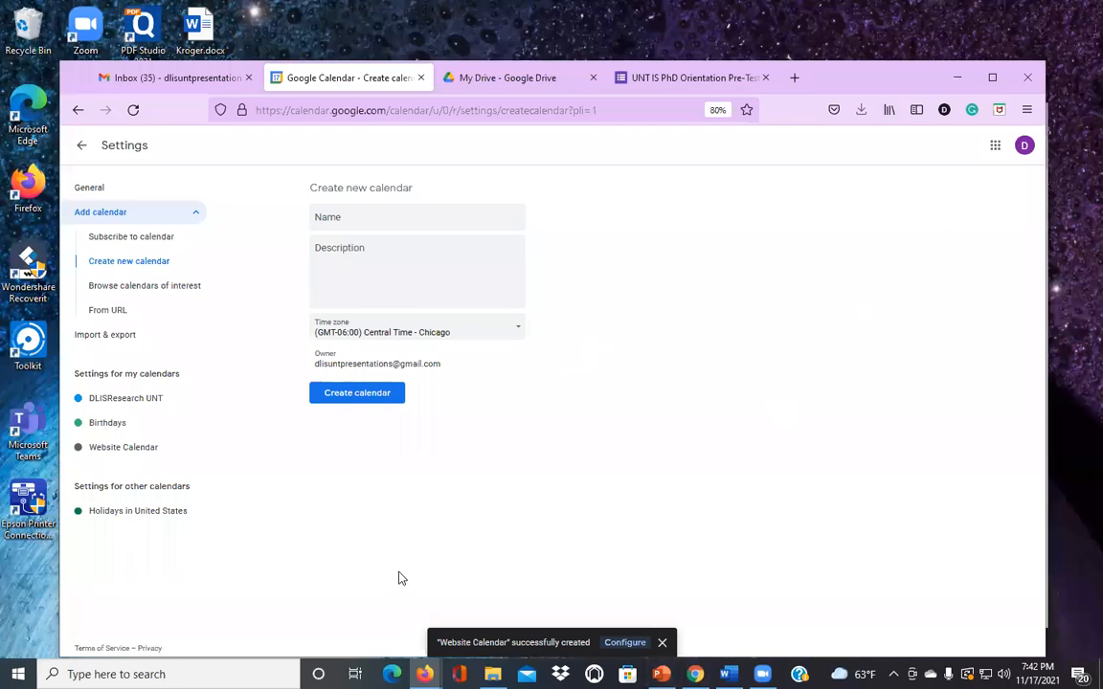
Step: Make Website Calendar available to the public in its access permissions and accept the warning
left_click(122, 447)
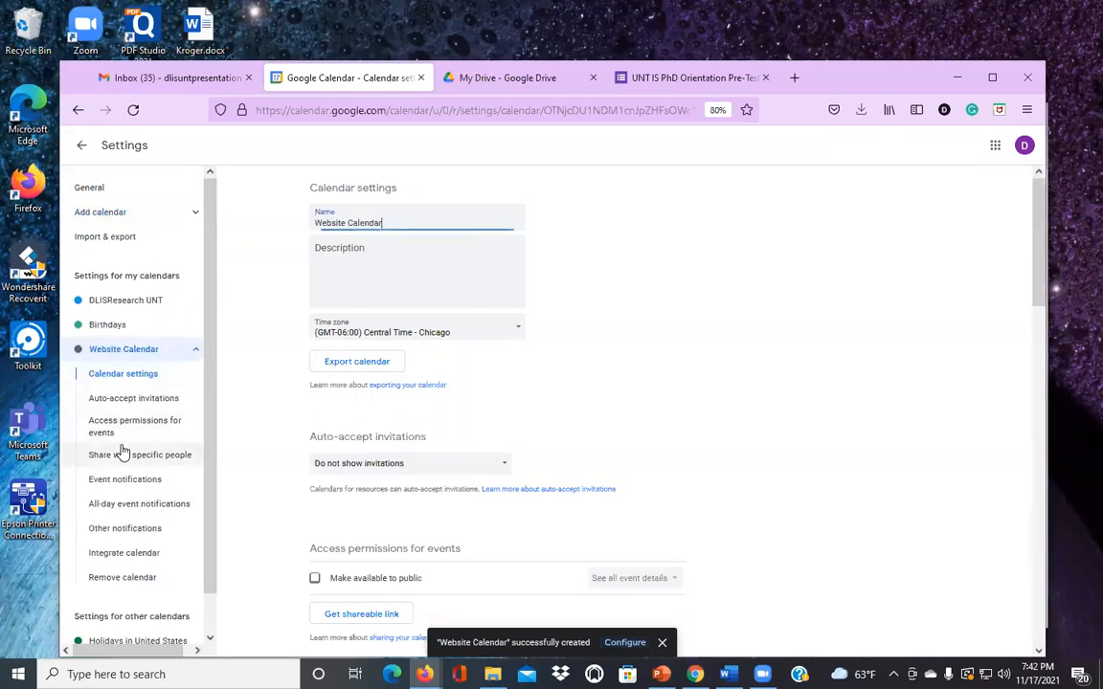
scroll(813, 403, "down", 2)
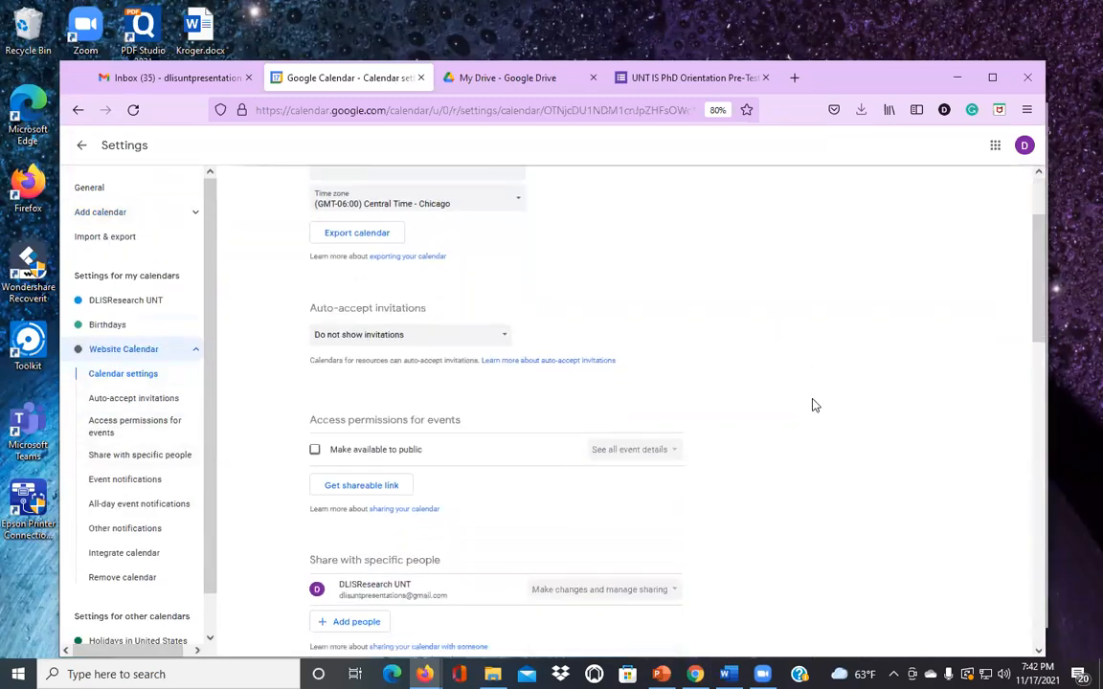
scroll(812, 406, "down", 3)
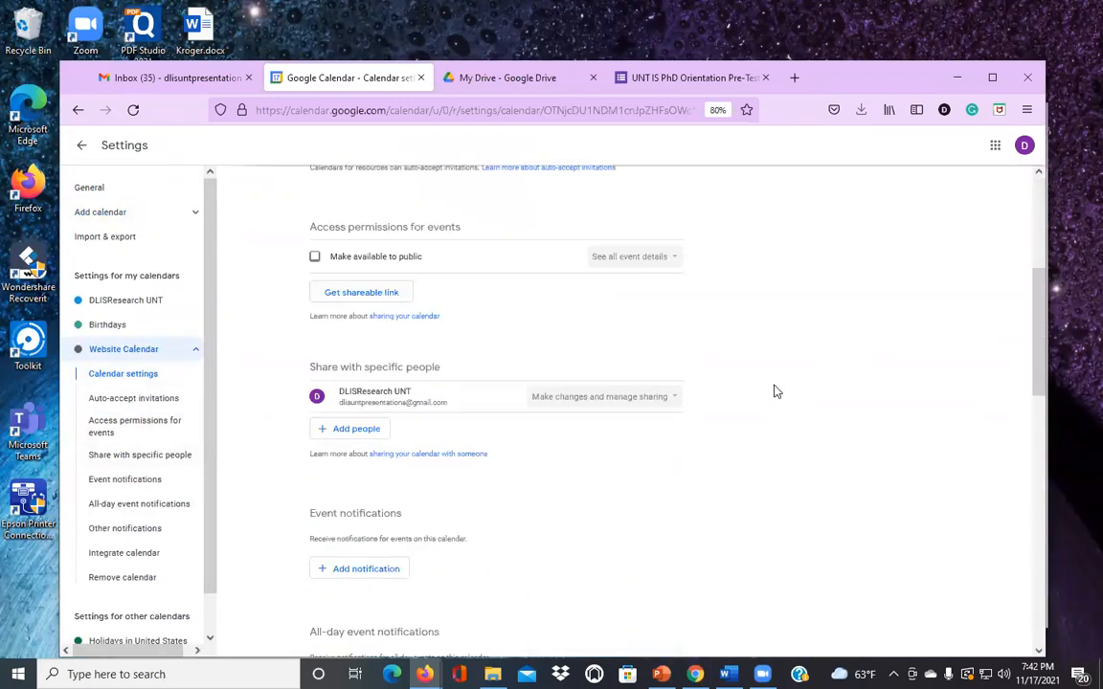
left_click(316, 260)
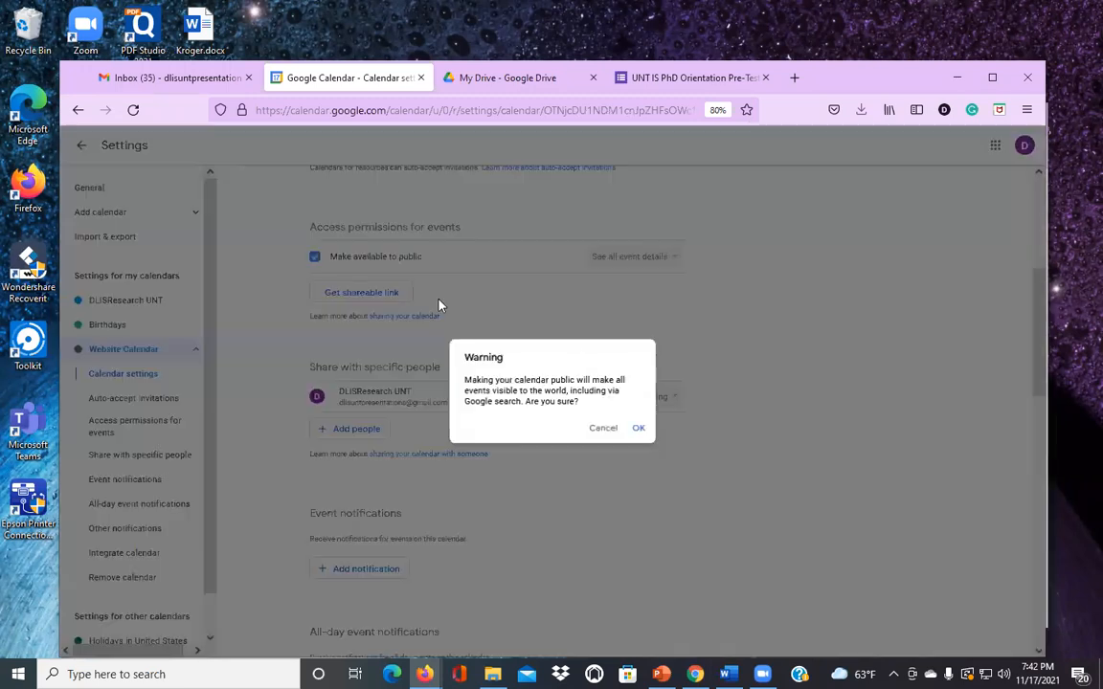
left_click(638, 429)
Step: Open the embed customization page for Website Calendar and copy its HTML embed code
scroll(724, 462, "down", 1)
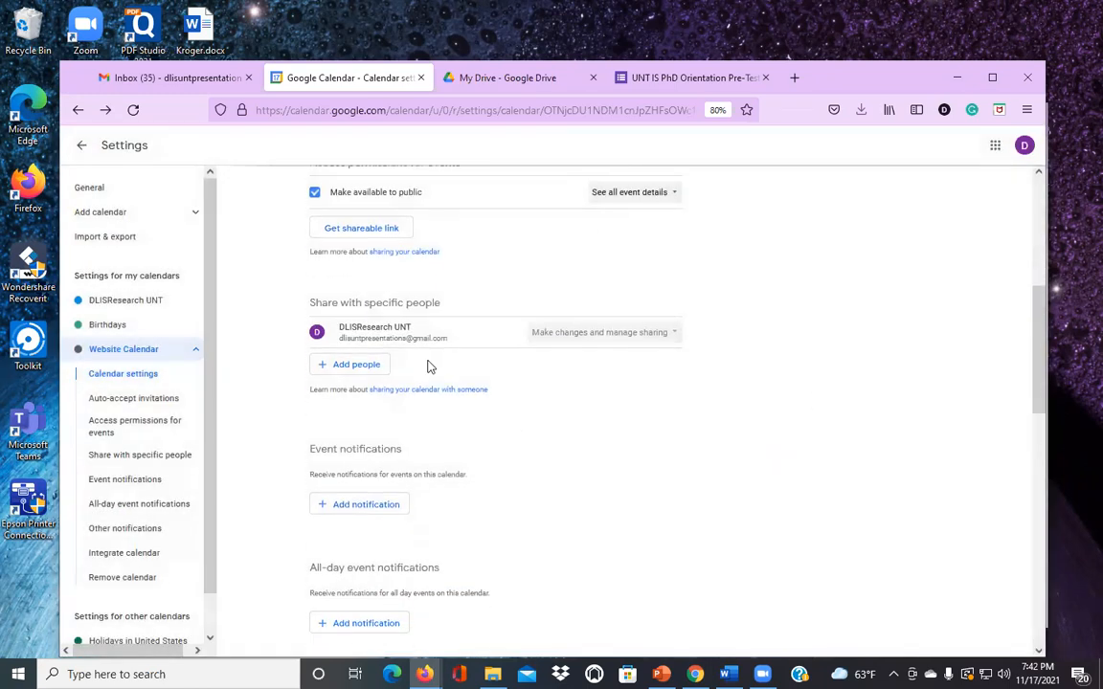
scroll(797, 445, "down", 2)
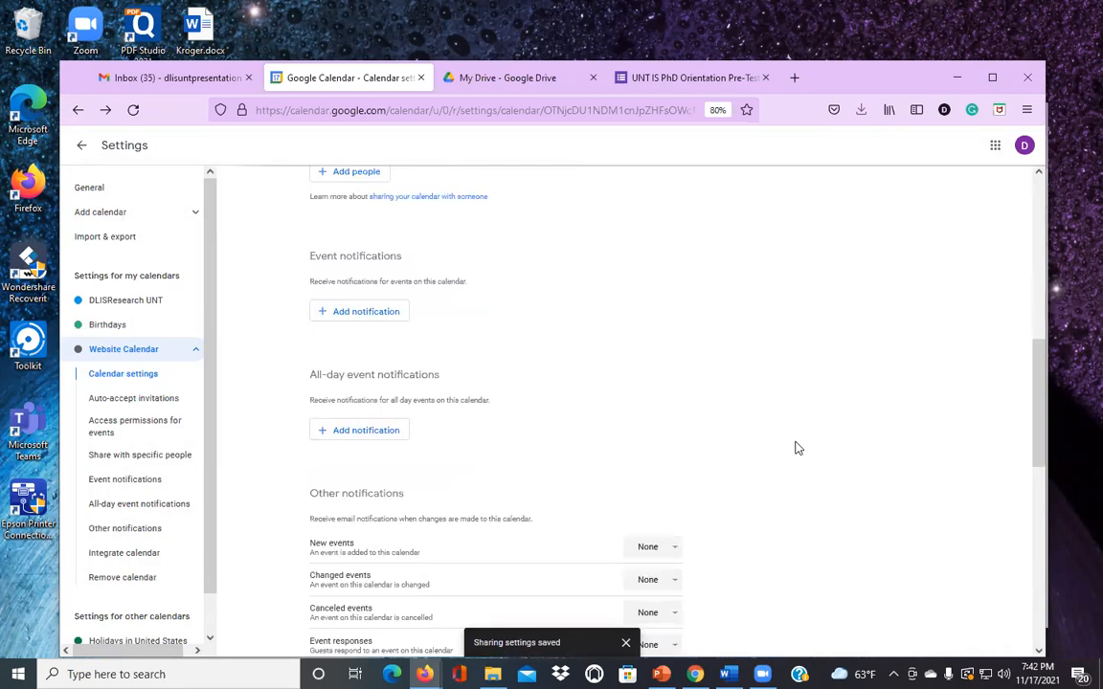
scroll(785, 460, "down", 3)
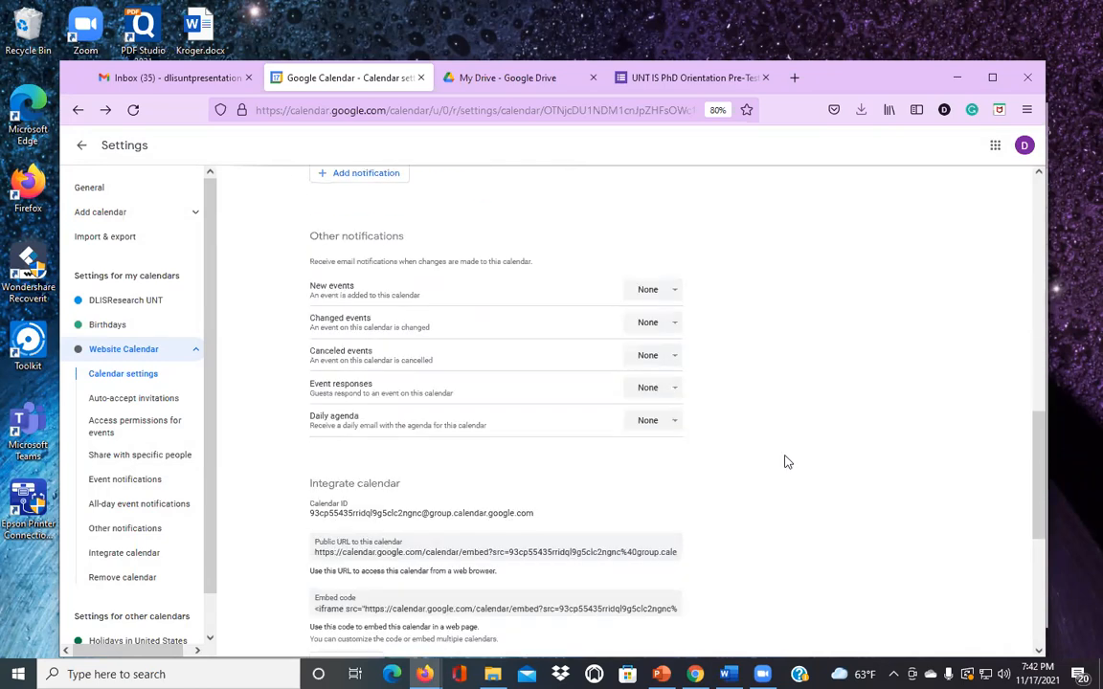
scroll(785, 460, "down", 3)
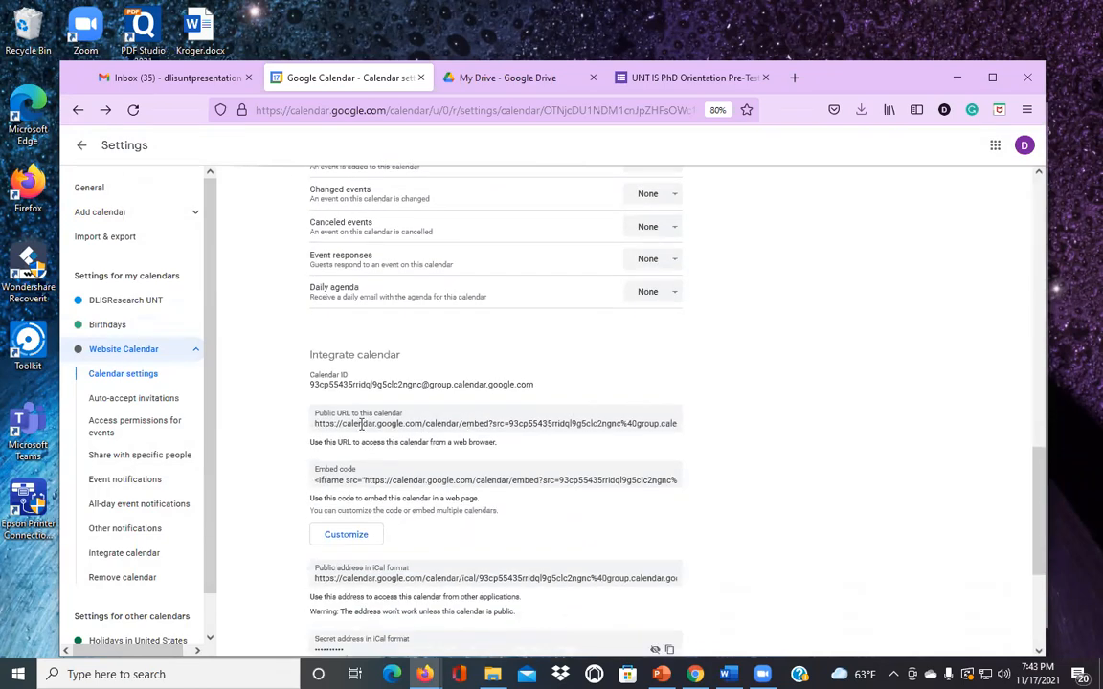
scroll(749, 443, "down", 1)
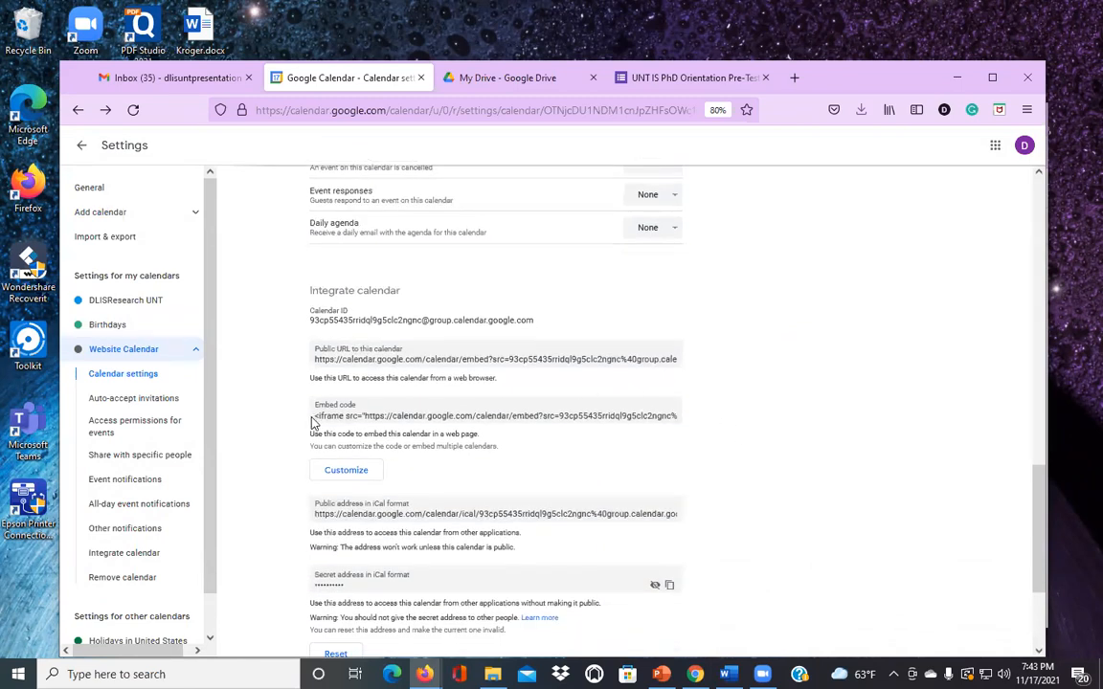
left_click(350, 472)
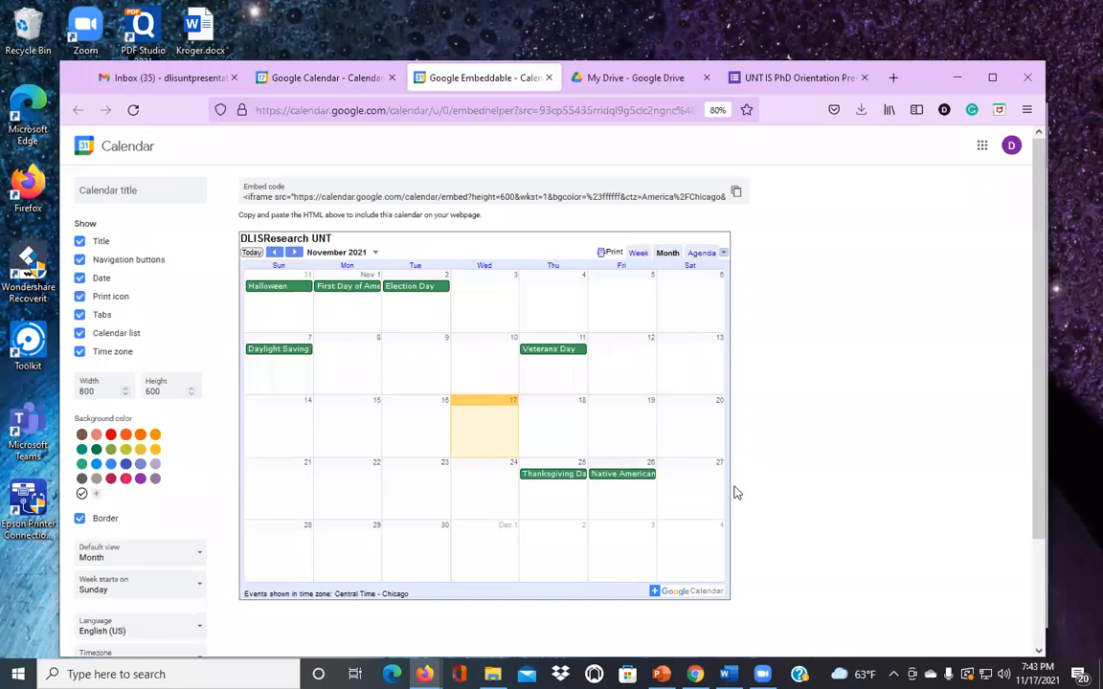
scroll(727, 469, "down", 1)
scroll(727, 469, "down", 1)
scroll(756, 479, "up", 2)
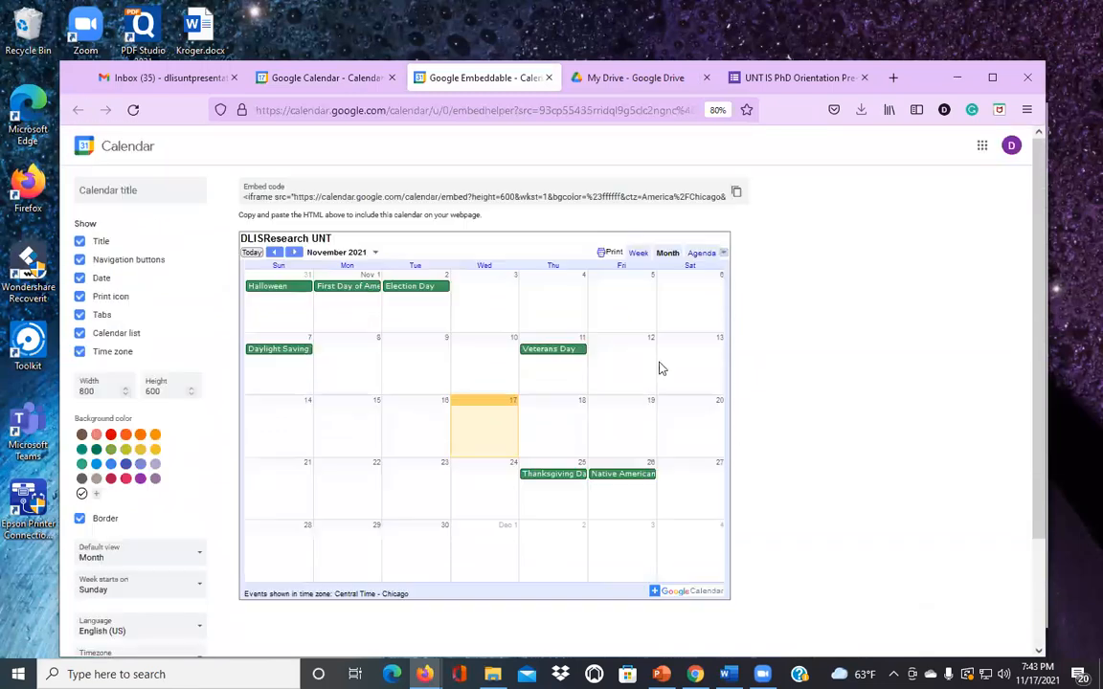
left_click(737, 196)
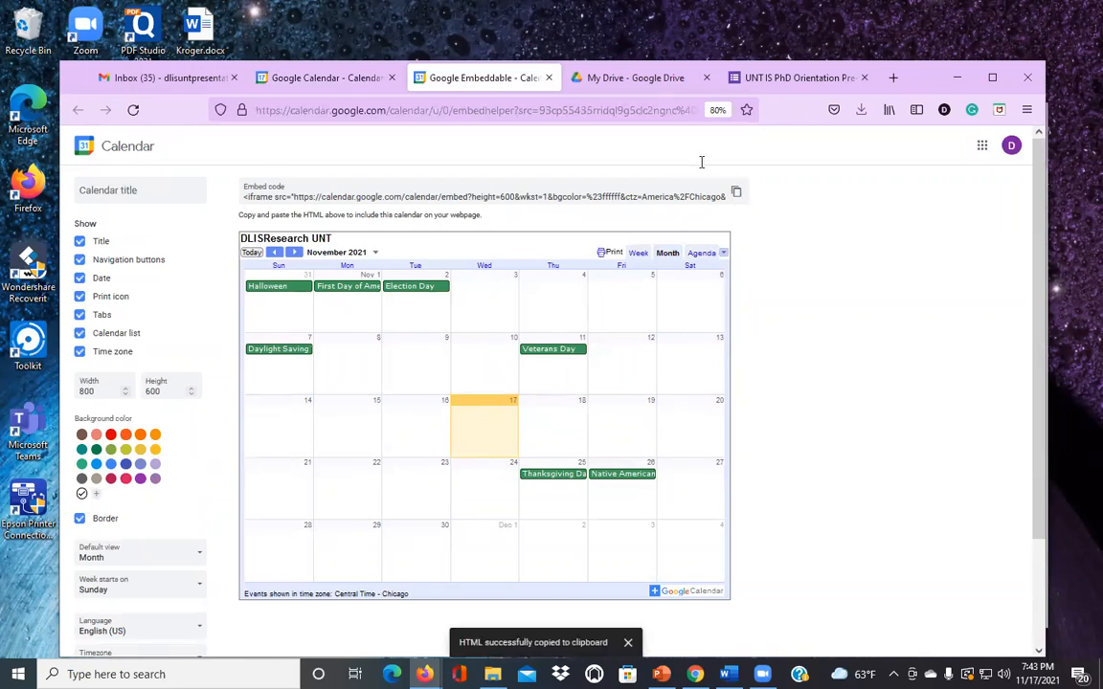
Step: Switch back to the AnotherWebsite editor in Google Sites and reload the Events page
left_click(268, 83)
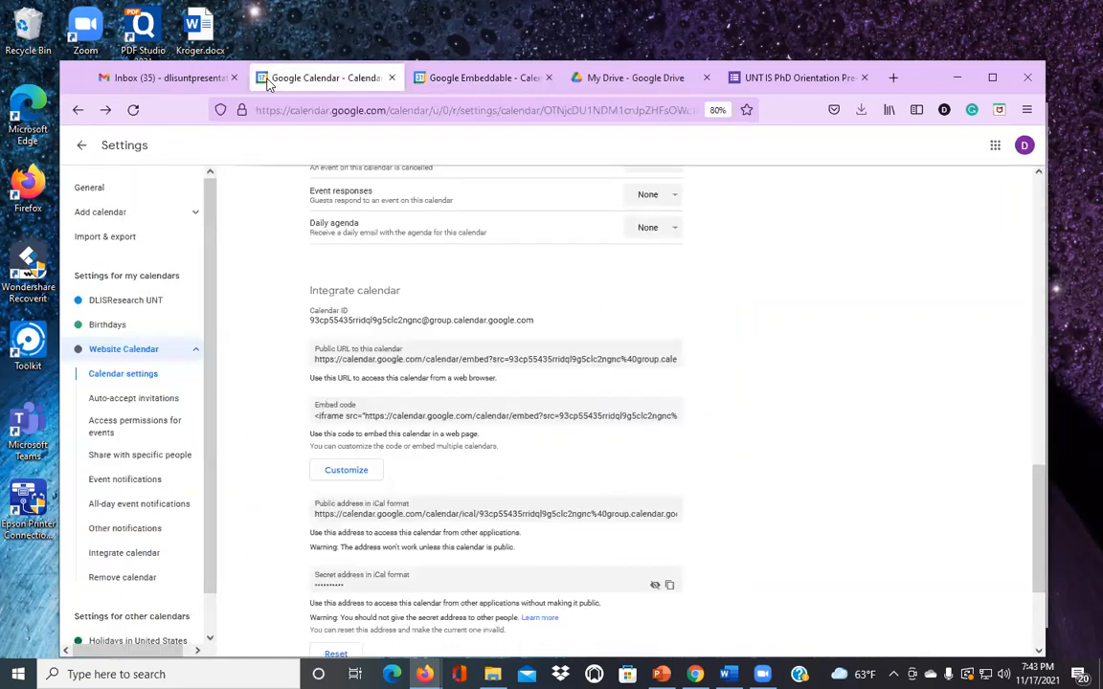
left_click(794, 81)
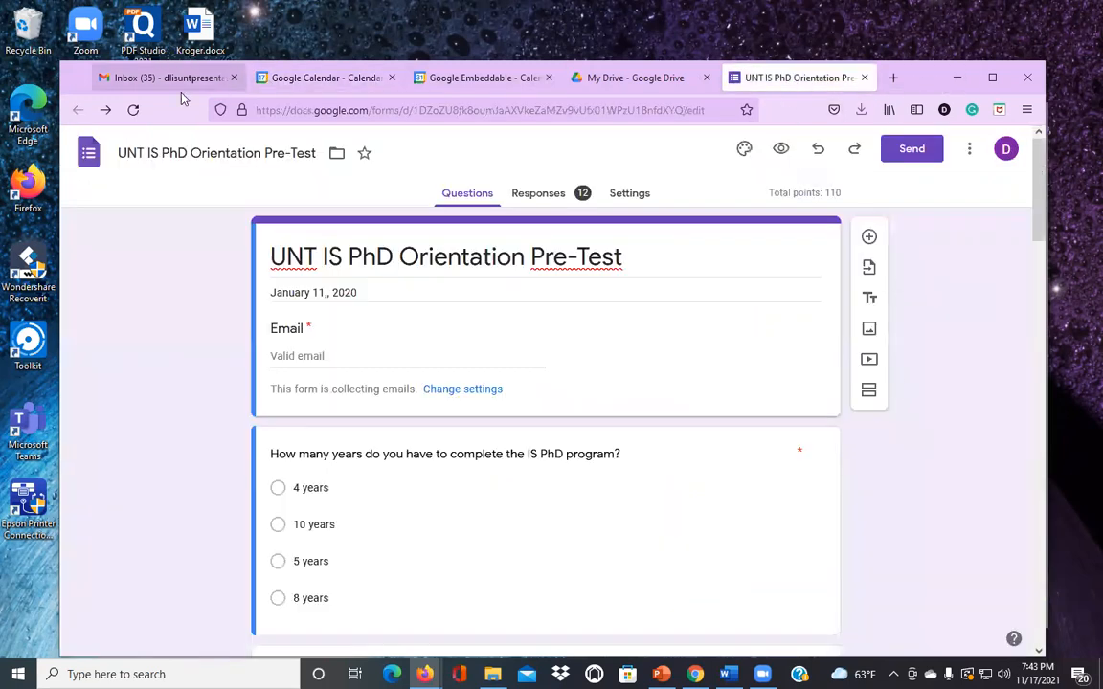
left_click(158, 85)
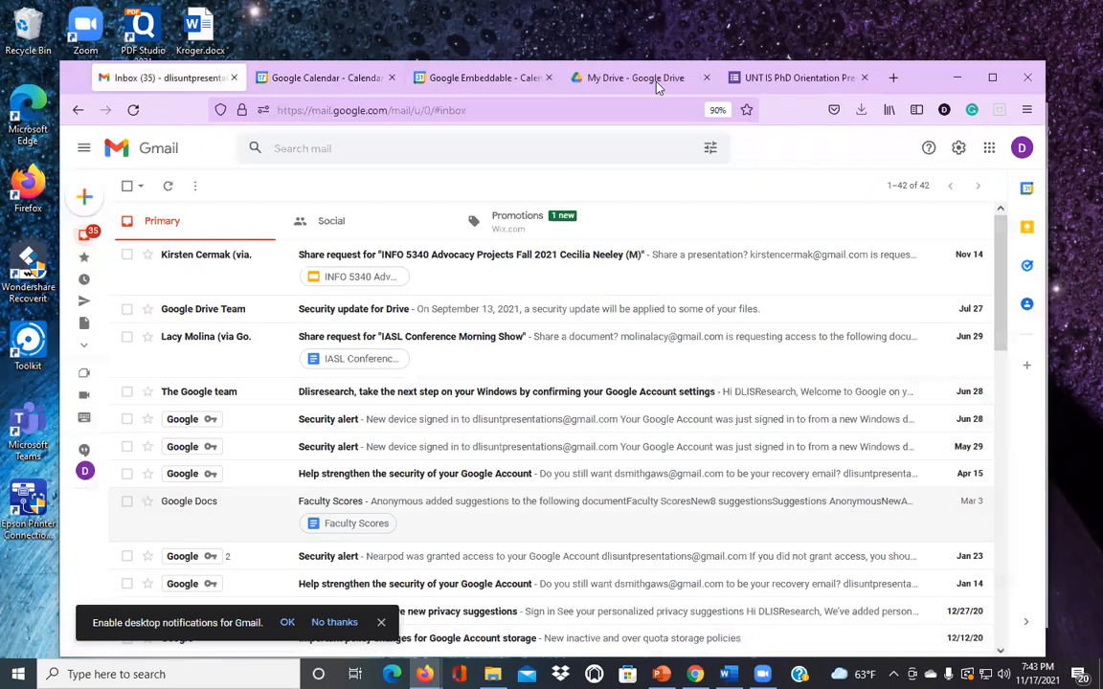
left_click(956, 77)
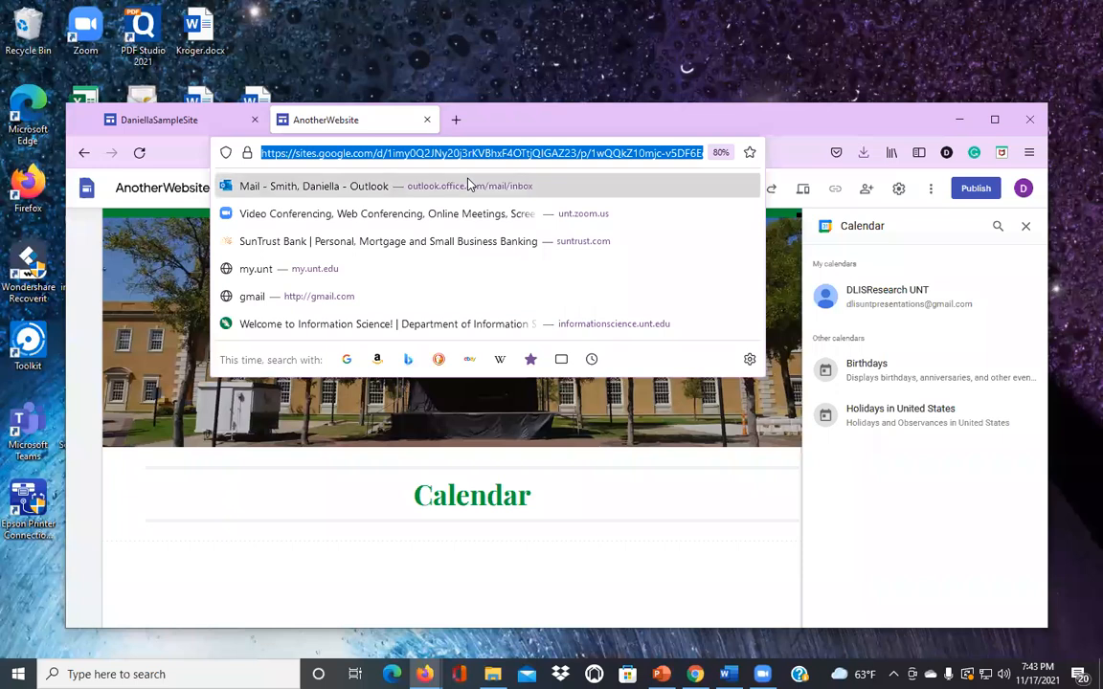
key("Return")
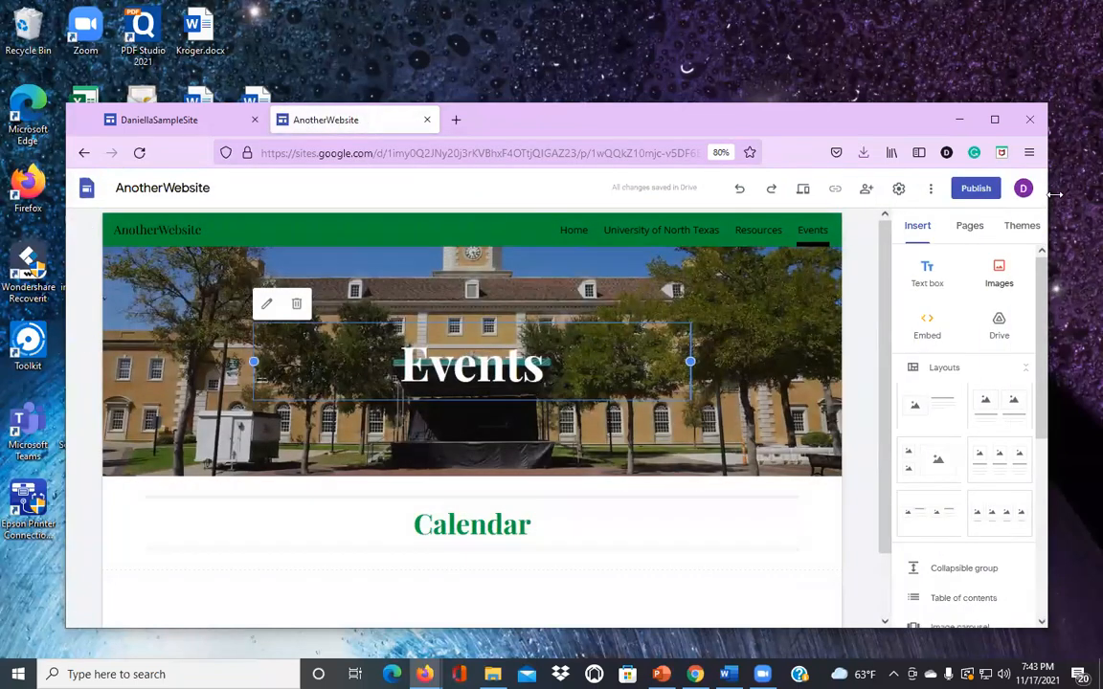
Step: Insert Website Calendar from the list of available calendars on the Events page
scroll(989, 362, "down", 5)
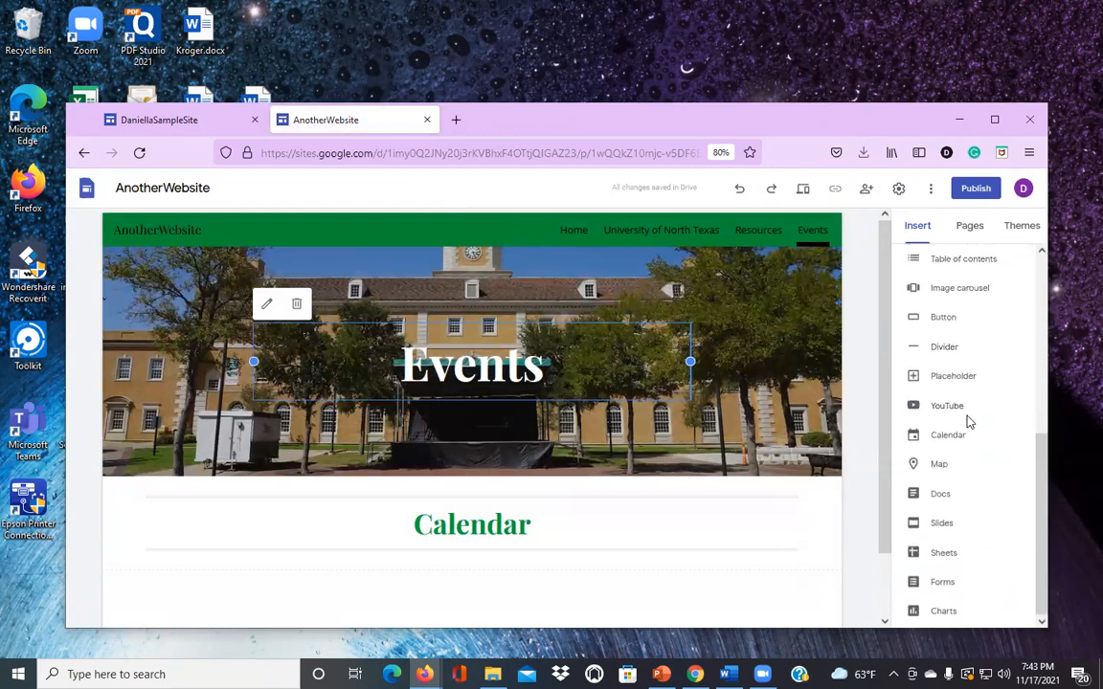
scroll(995, 441, "up", 2)
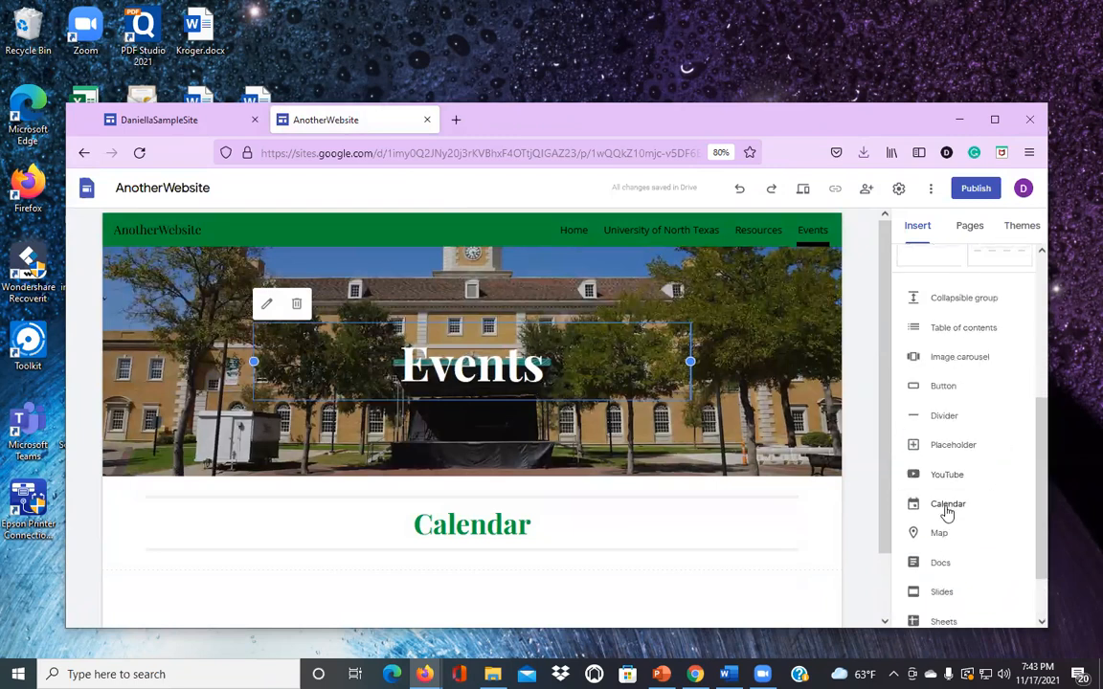
left_click(955, 513)
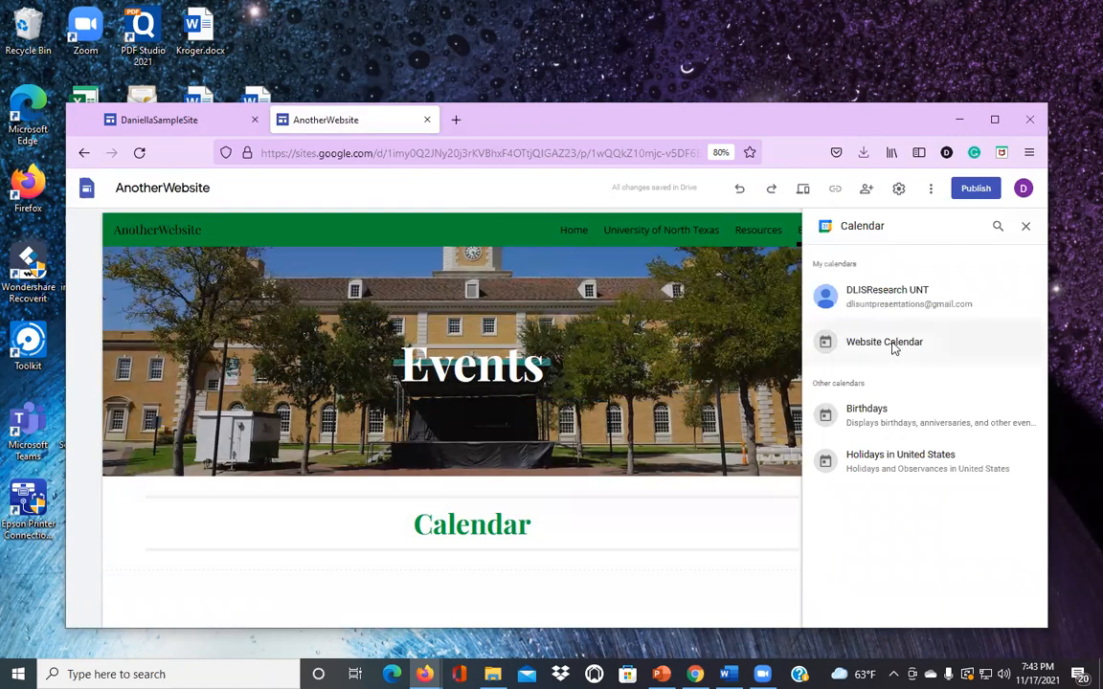
left_click(825, 345)
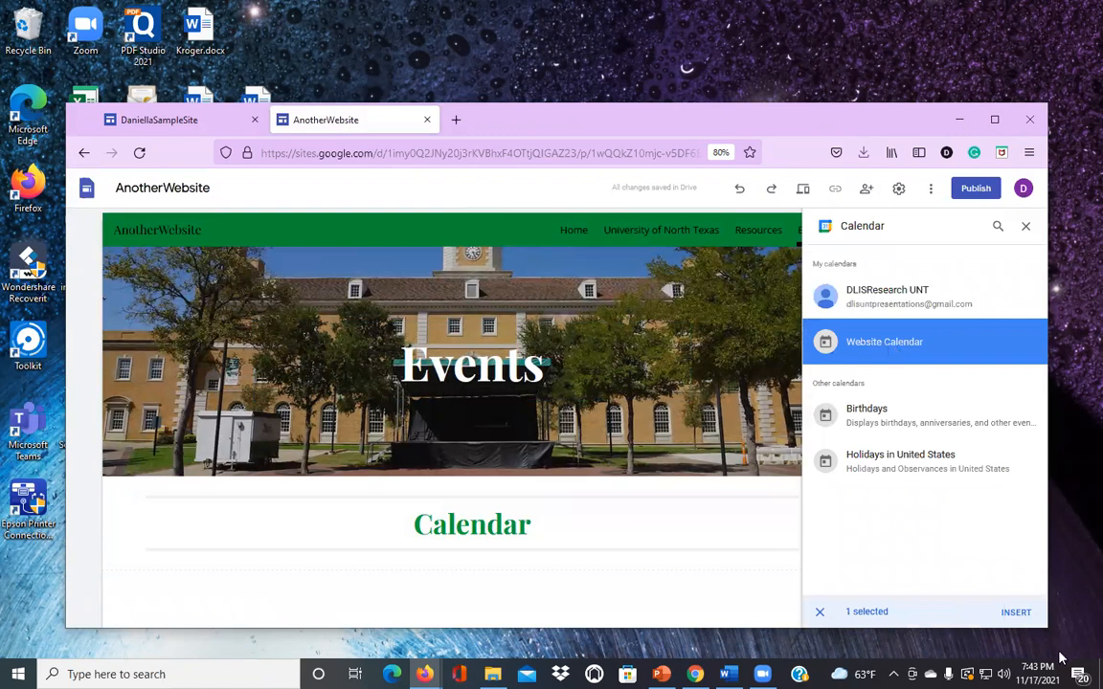
left_click(1017, 612)
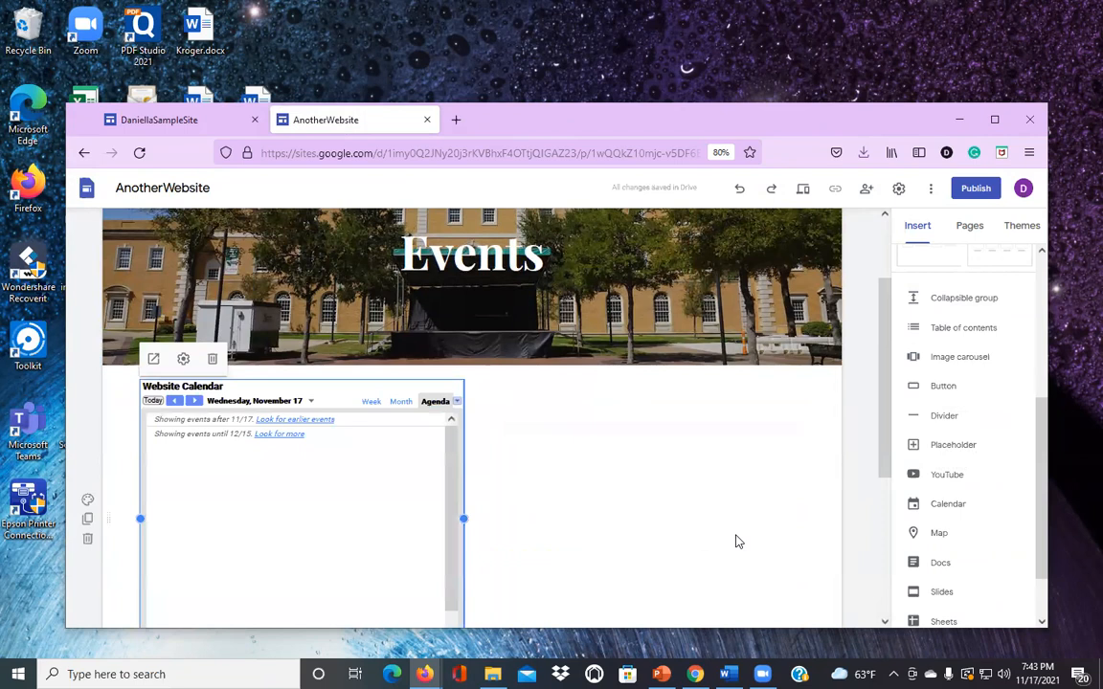
Step: Place the embedded calendar below the Calendar title and enlarge it to most of the page width, keeping its default settings
scroll(708, 521, "down", 2)
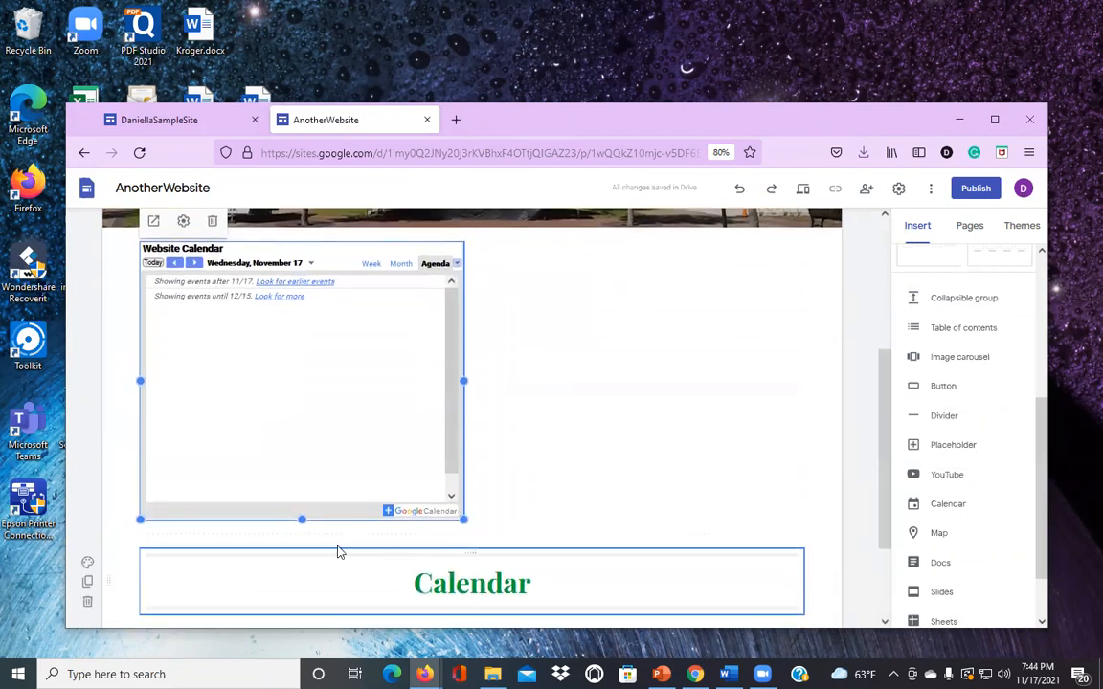
left_click_drag(382, 331, 694, 581)
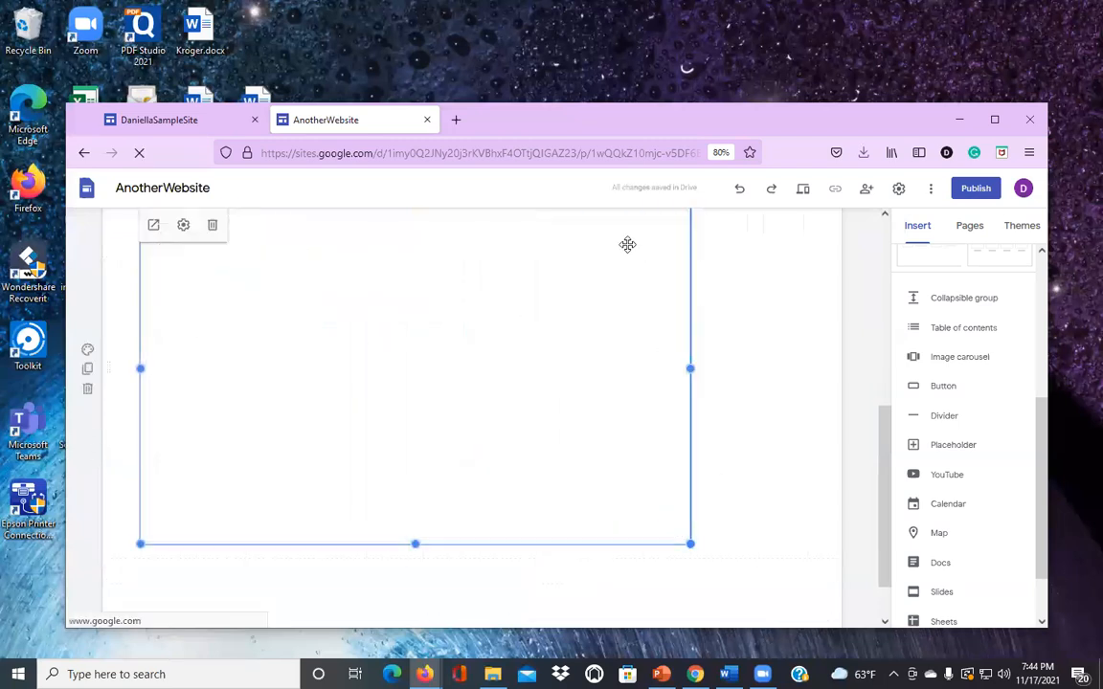
scroll(765, 434, "up", 2)
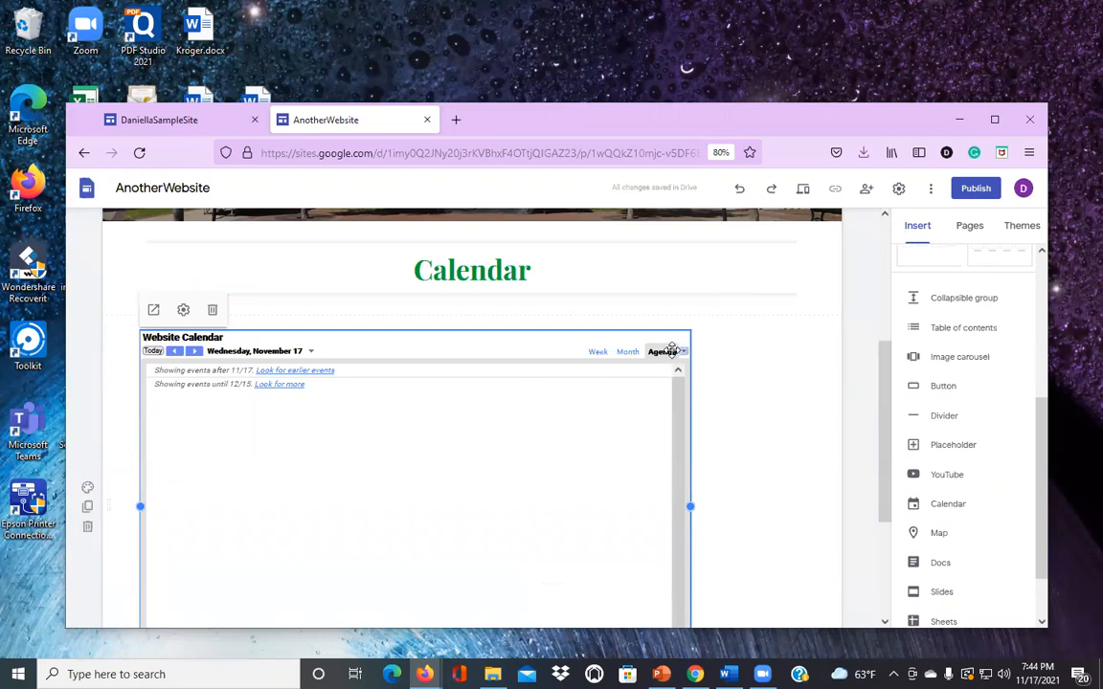
double_click(599, 357)
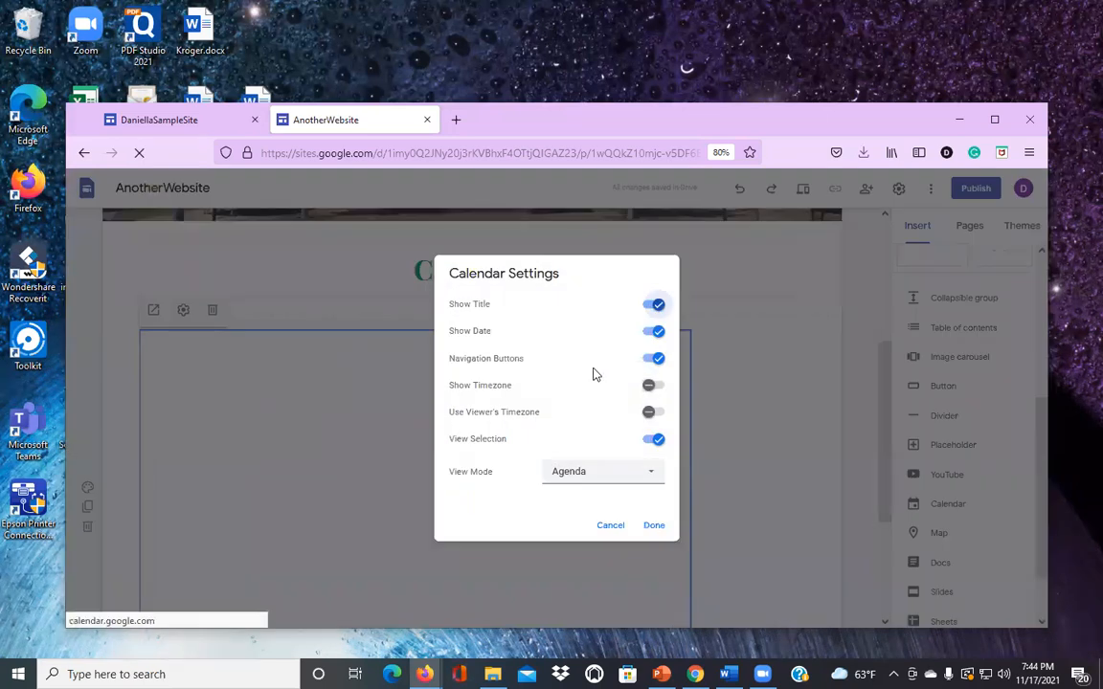
left_click(824, 479)
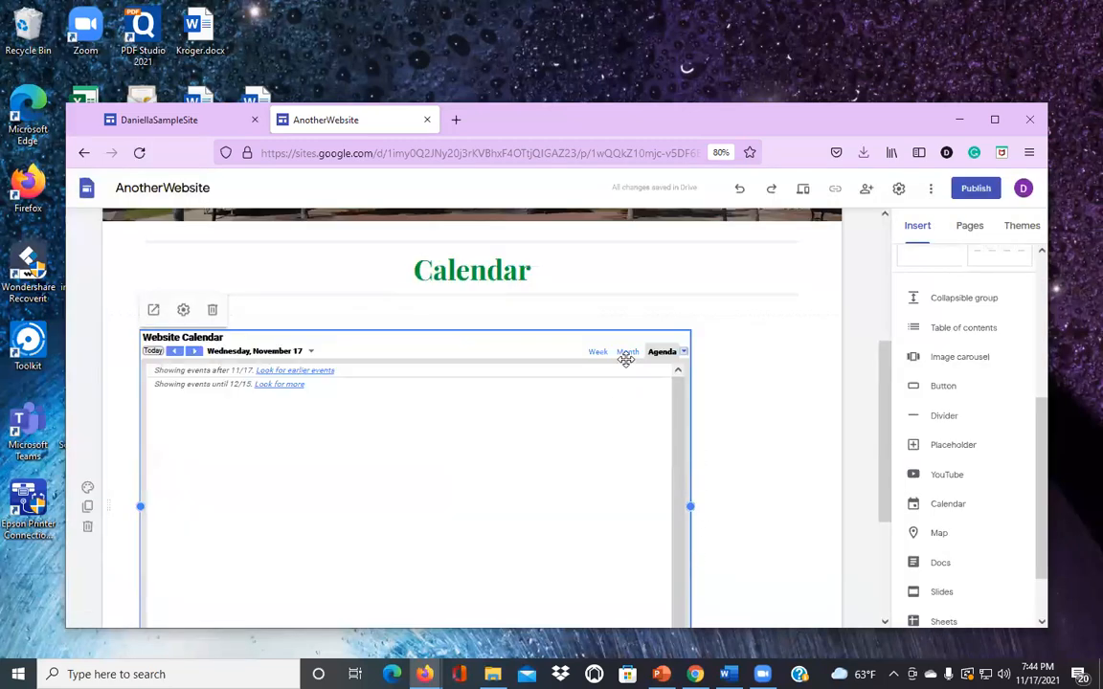
Step: Preview the Events page and examine the embedded calendar in Month view
left_click(803, 190)
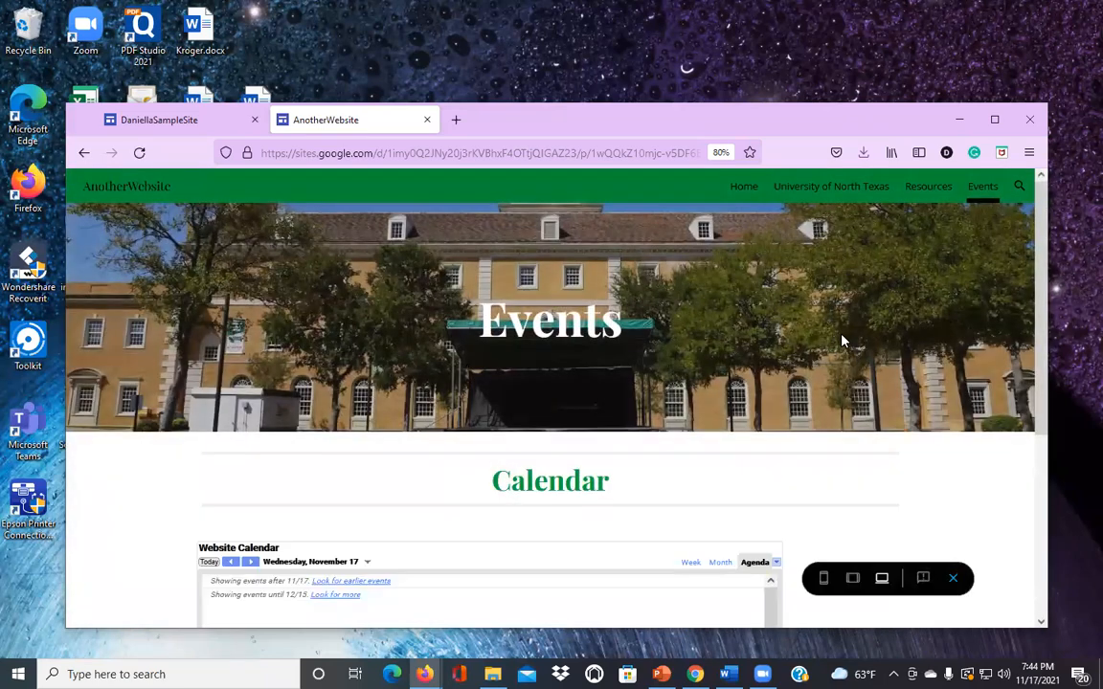
scroll(766, 363, "down", 2)
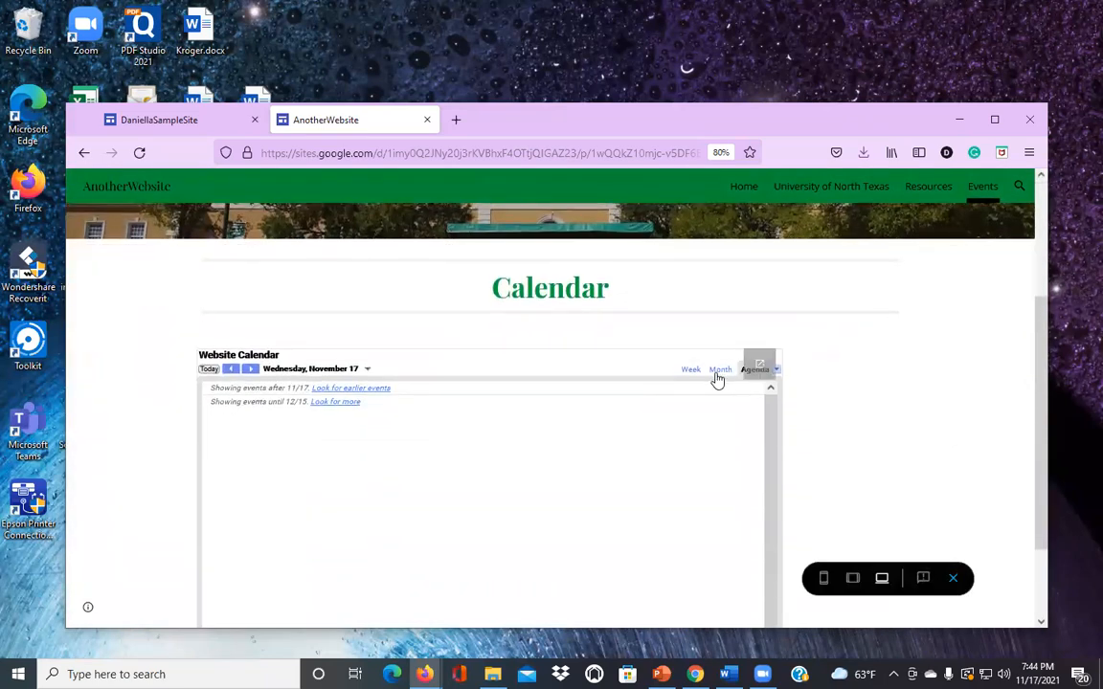
left_click(720, 370)
scroll(852, 379, "down", 2)
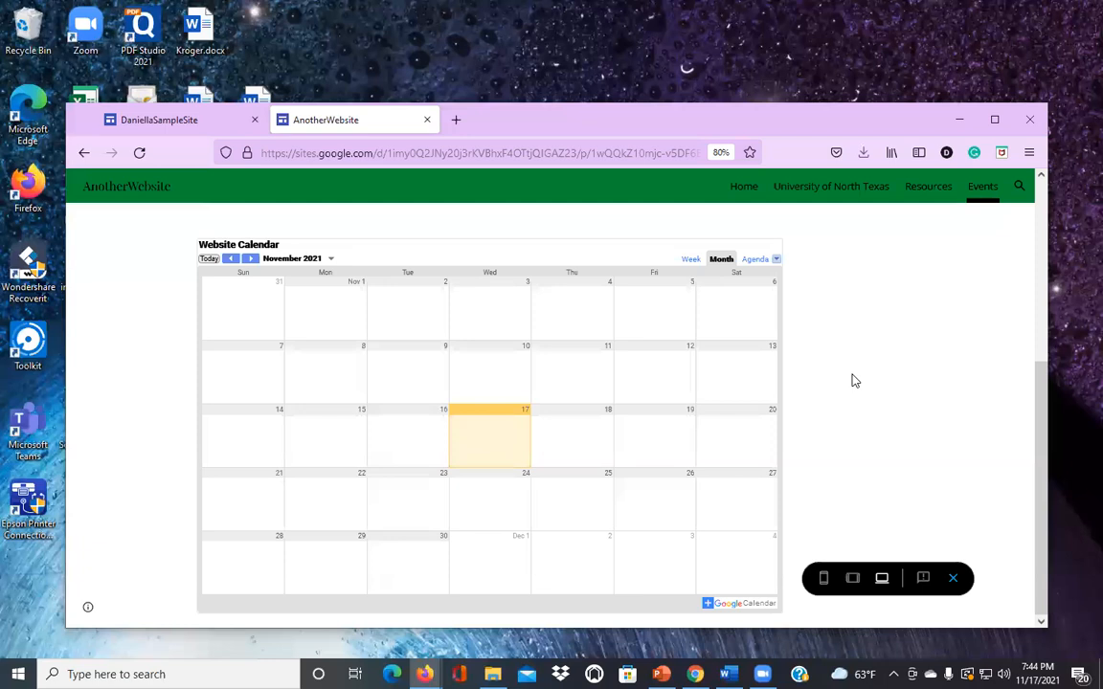
scroll(708, 455, "up", 2)
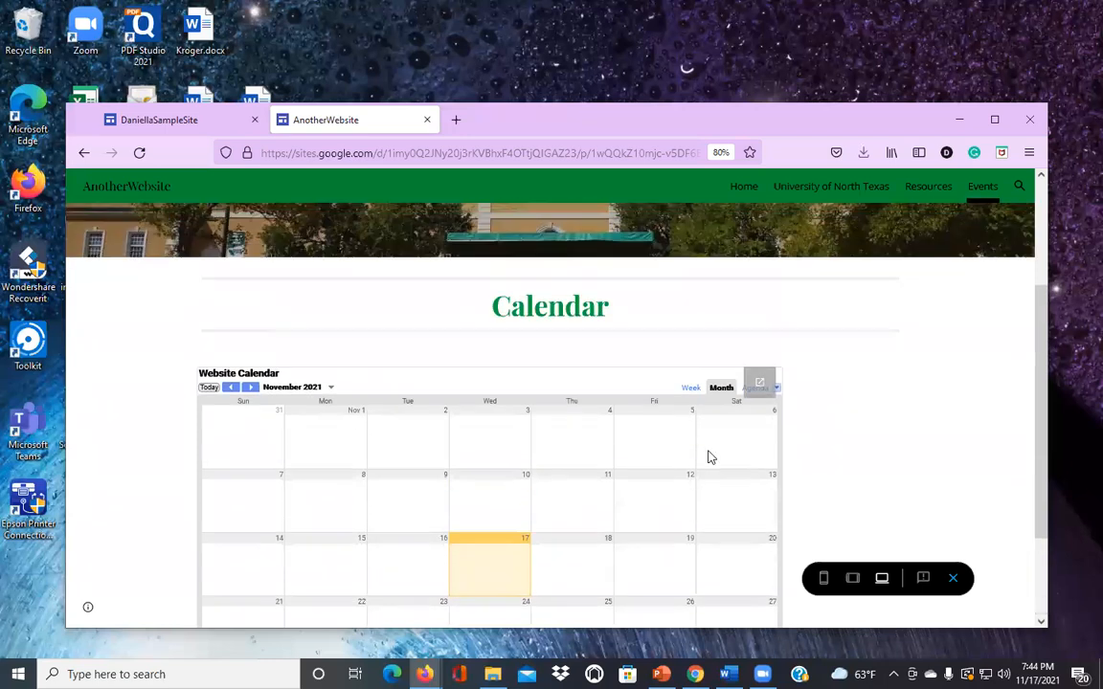
scroll(499, 446, "down", 1)
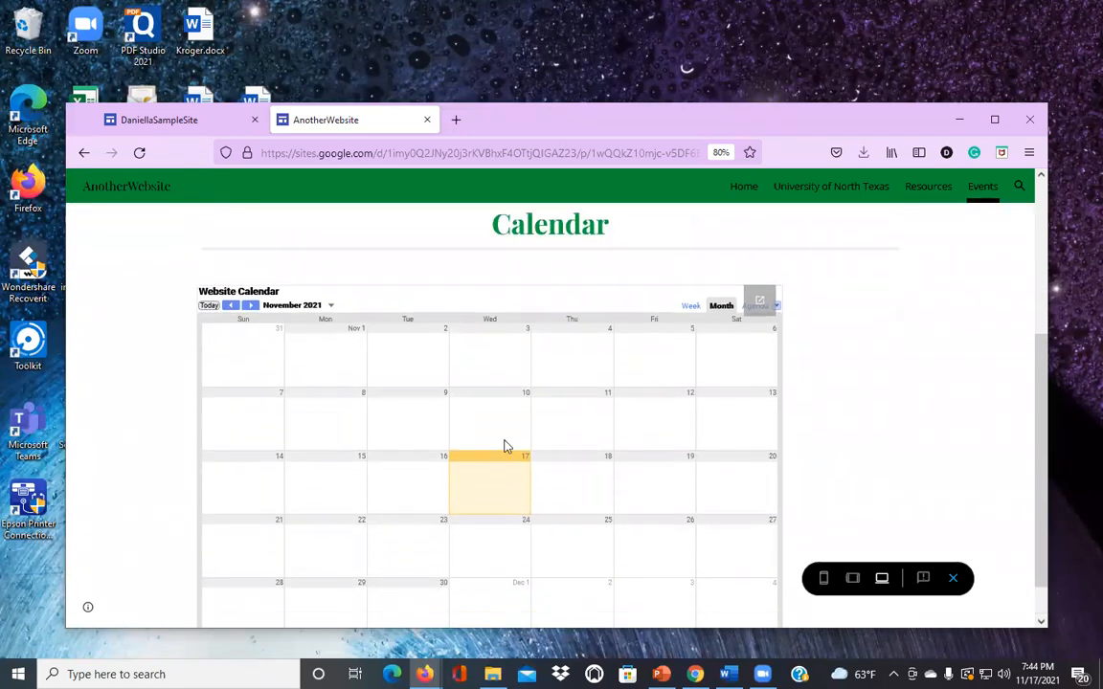
scroll(600, 460, "up", 1)
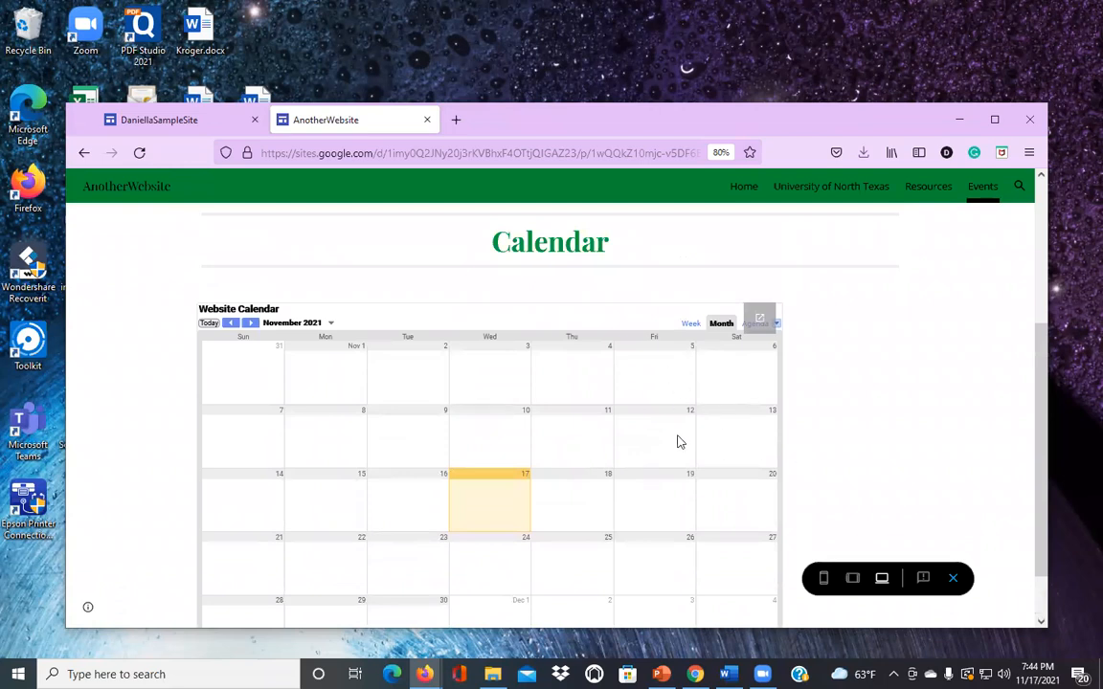
scroll(673, 436, "up", 3)
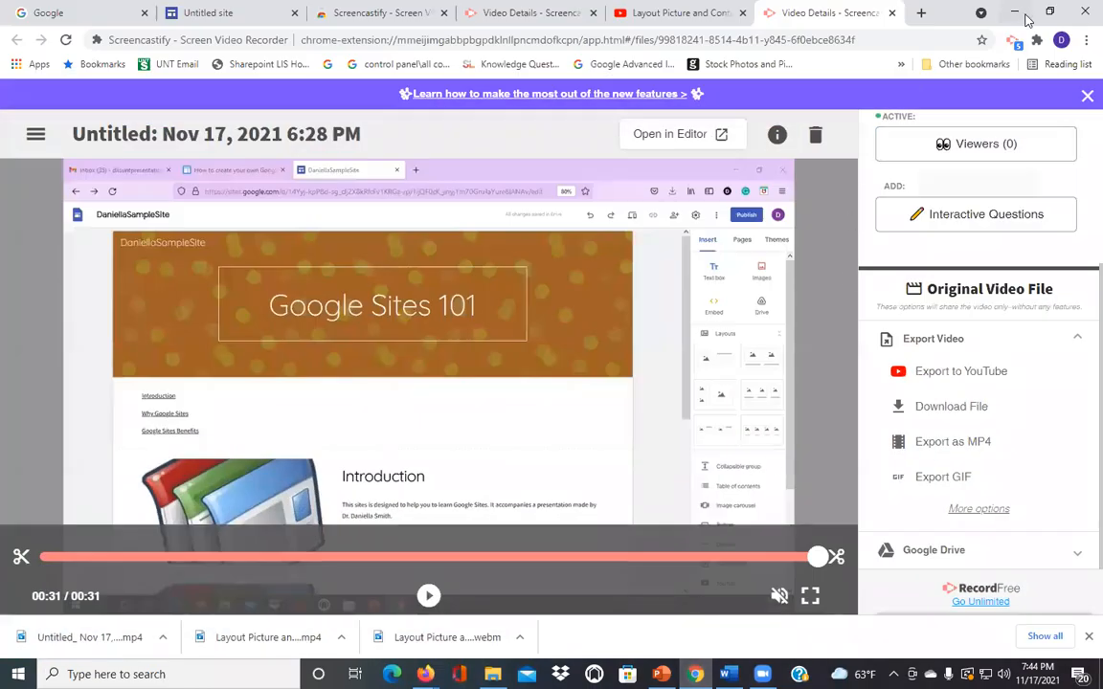
left_click(1014, 12)
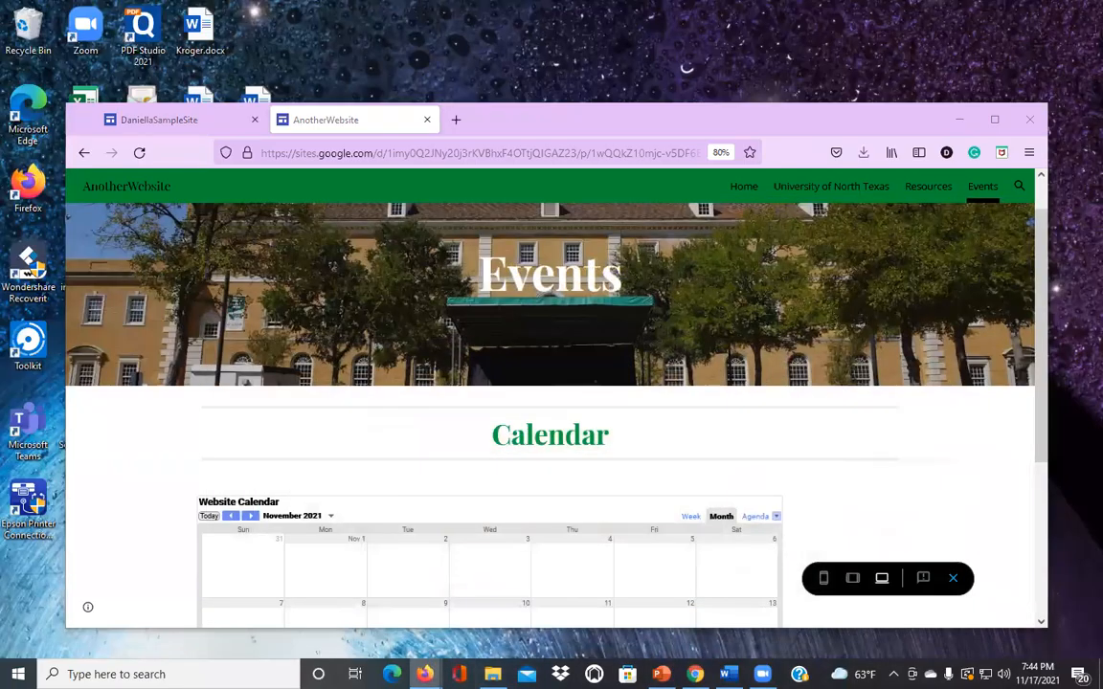
Step: Switch from the site preview to the Website Calendar settings in Google Calendar
left_click(425, 674)
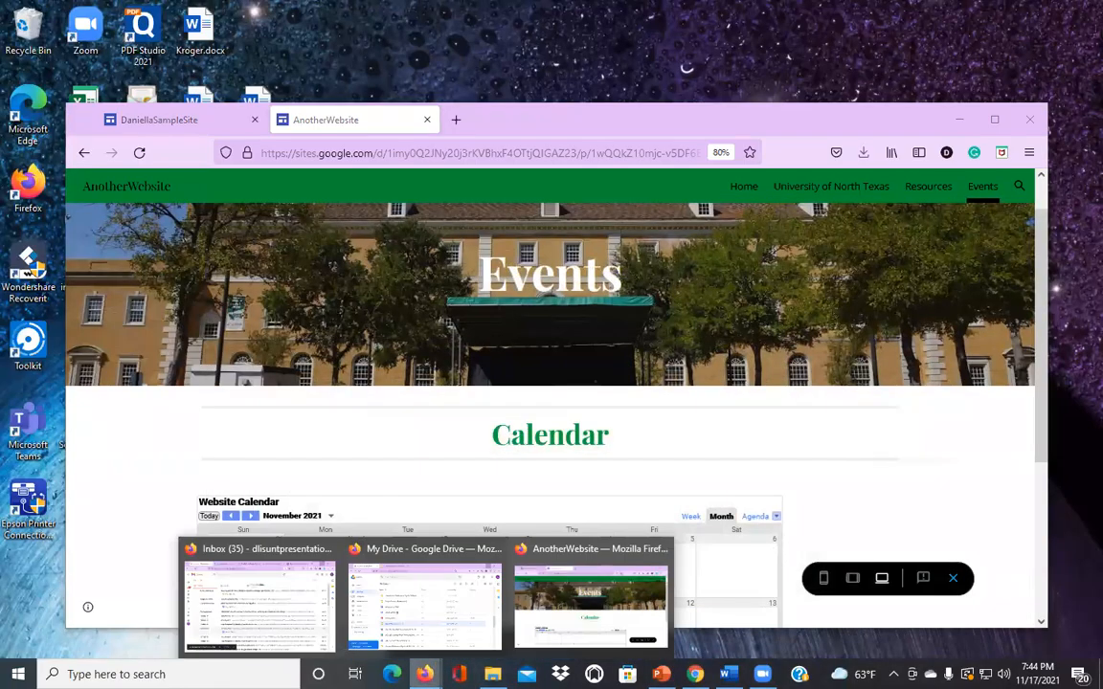
left_click(456, 643)
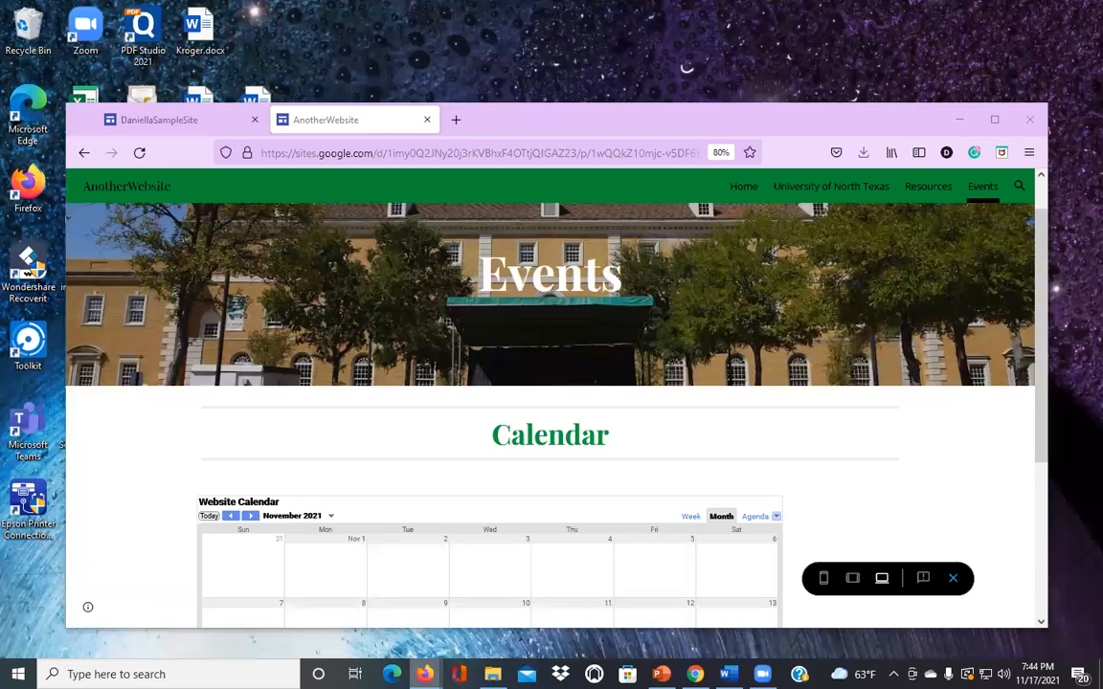
mouse_move(424, 674)
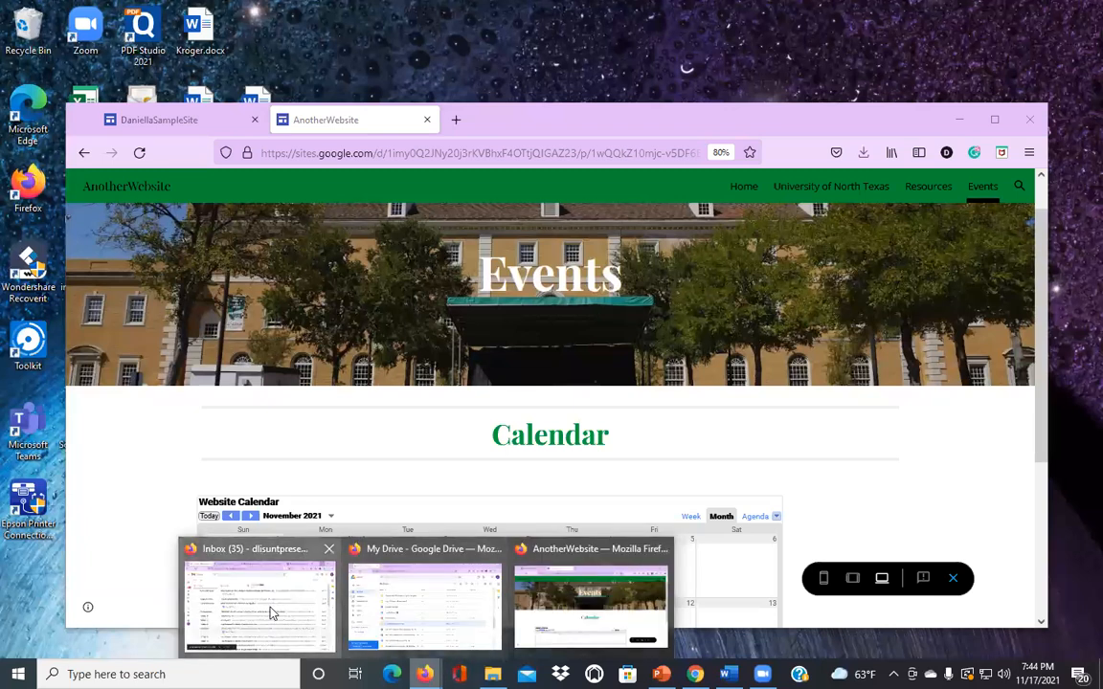
left_click(271, 613)
left_click(329, 82)
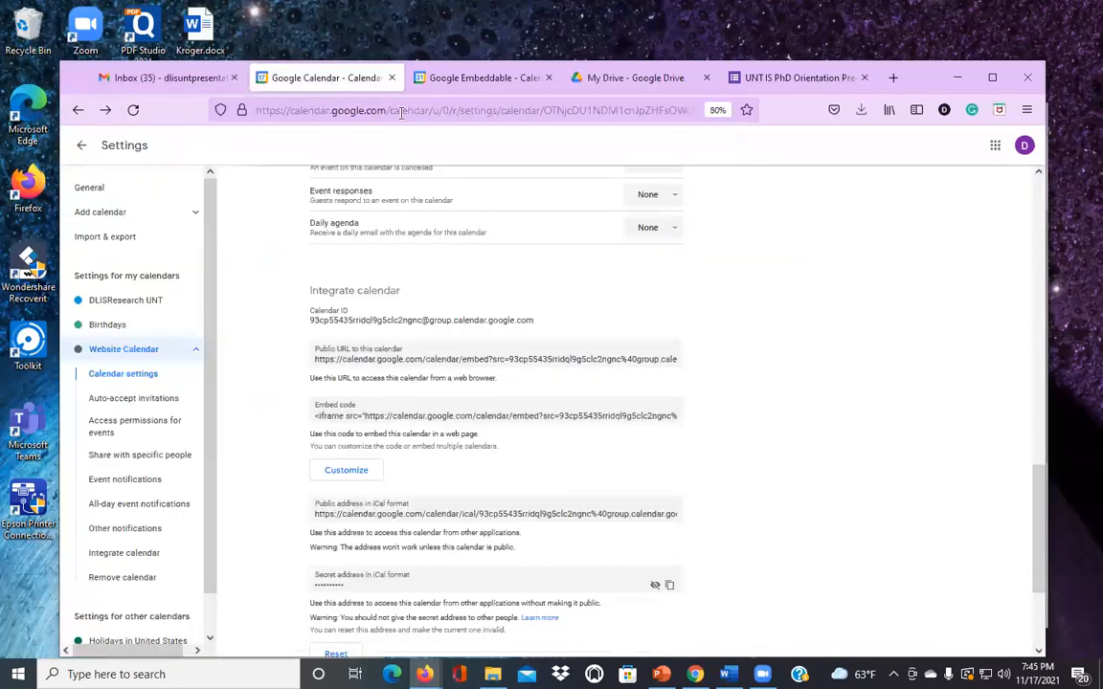
Step: Examine the Website Calendar settings, including access permissions, sharing, notifications and the calendar integration section
scroll(632, 386, "up", 4)
scroll(632, 386, "up", 5)
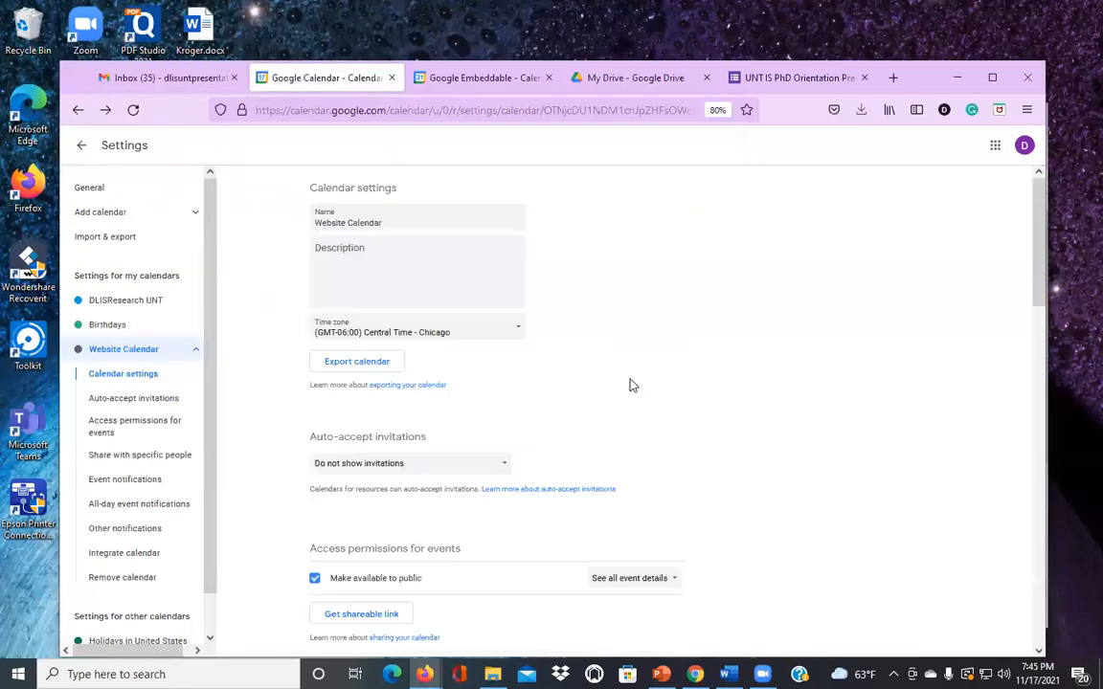
scroll(709, 349, "down", 10)
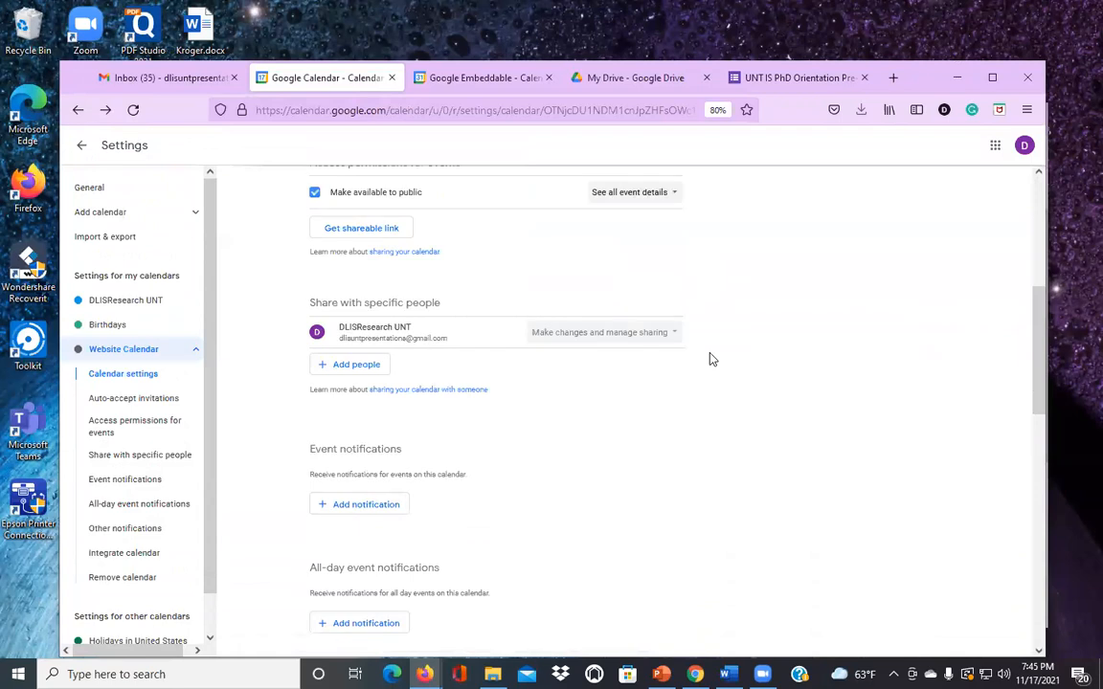
scroll(709, 365, "down", 3)
scroll(709, 365, "up", 8)
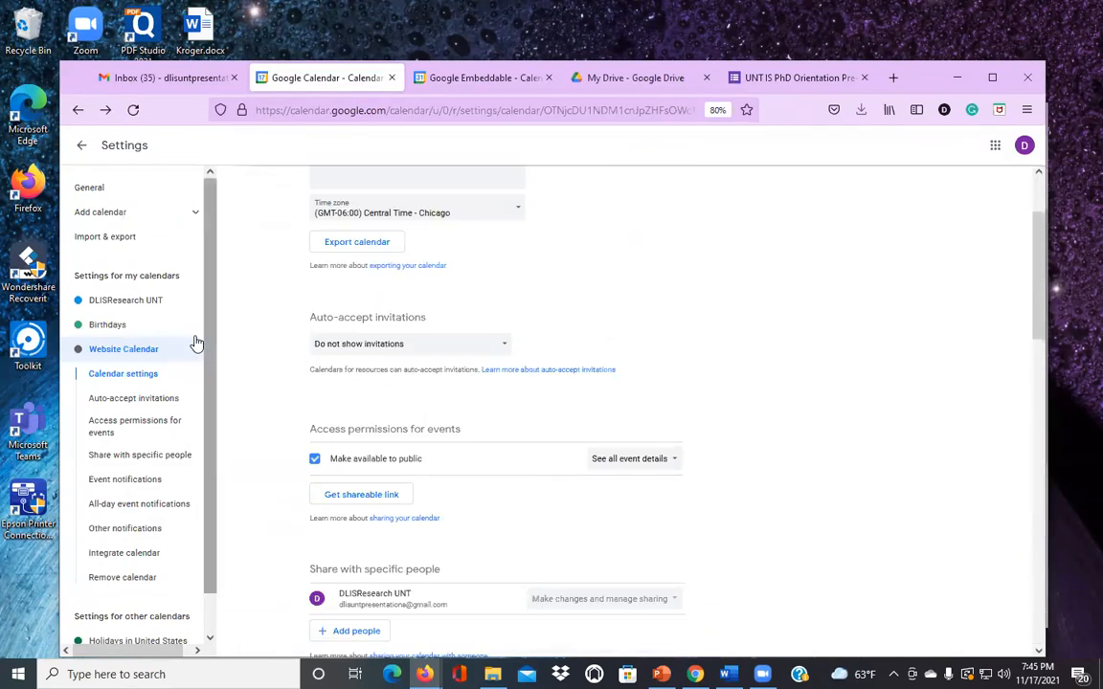
left_click(133, 352)
left_click(125, 349)
scroll(182, 405, "down", 1)
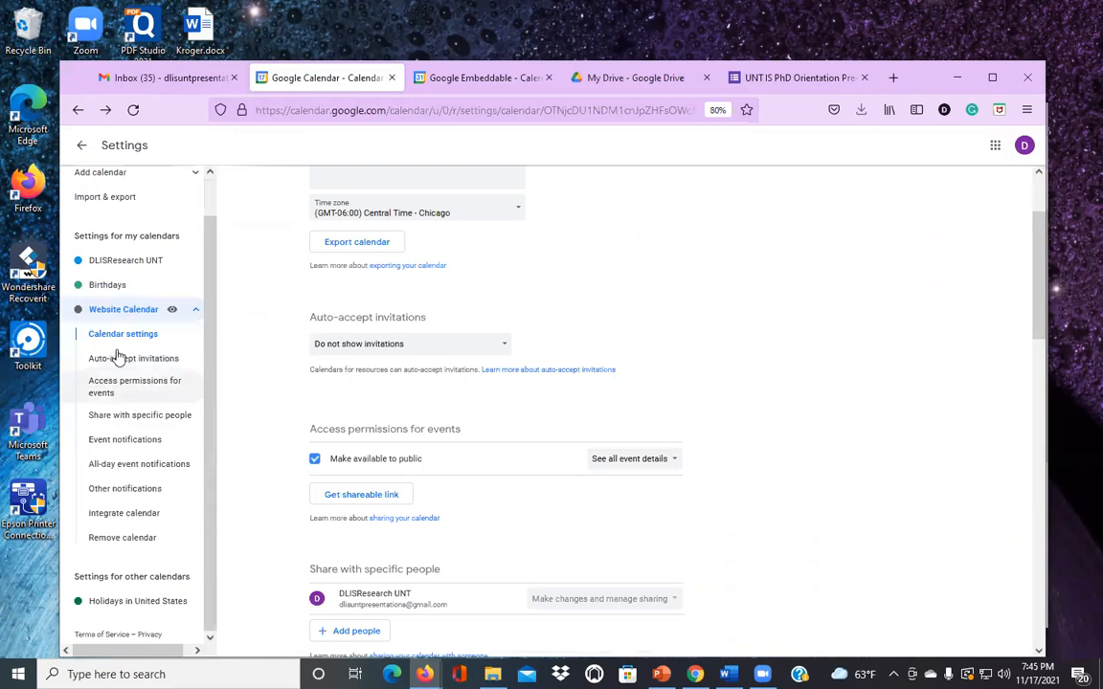
double_click(112, 314)
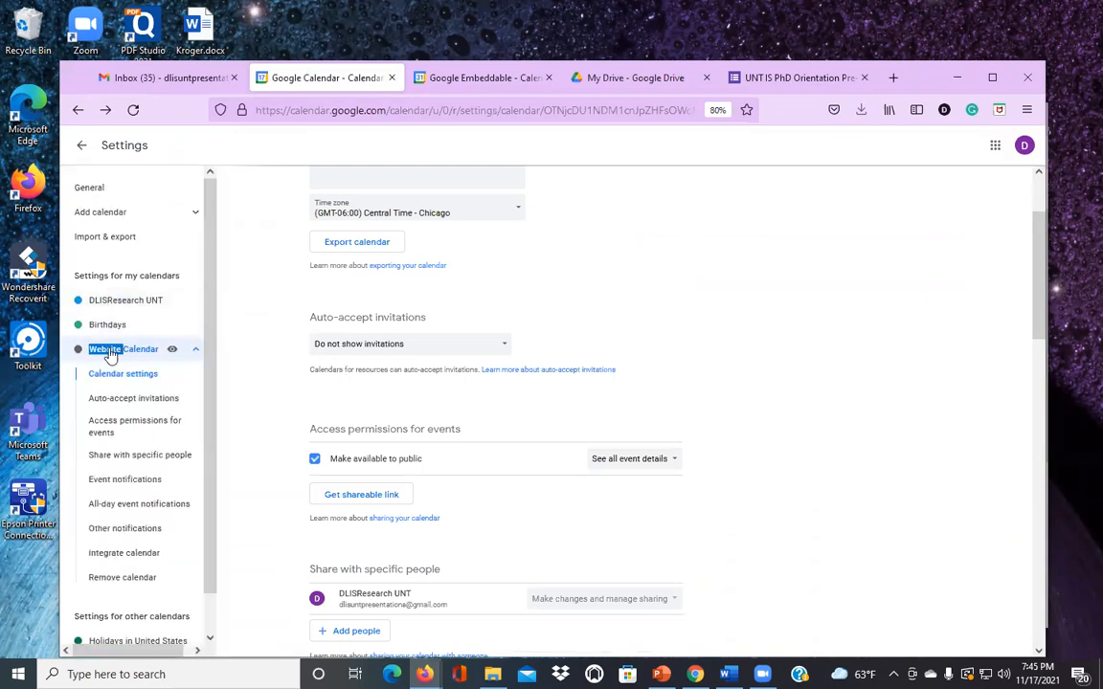
left_click(112, 352)
left_click(114, 351)
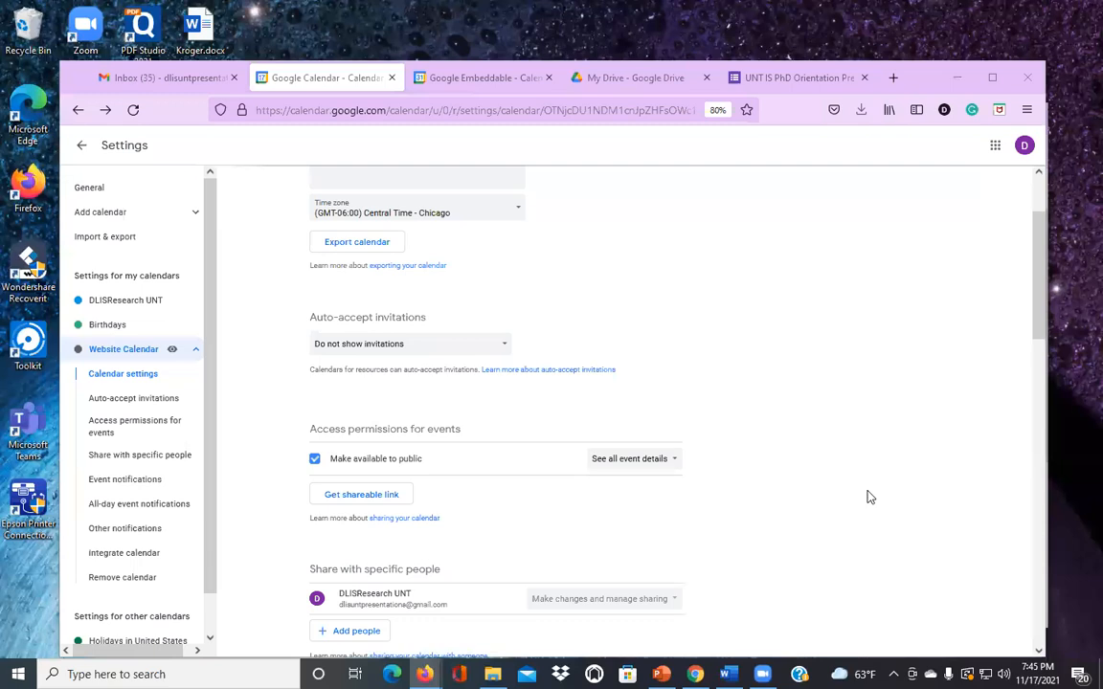
scroll(866, 495, "down", 2)
scroll(871, 497, "down", 6)
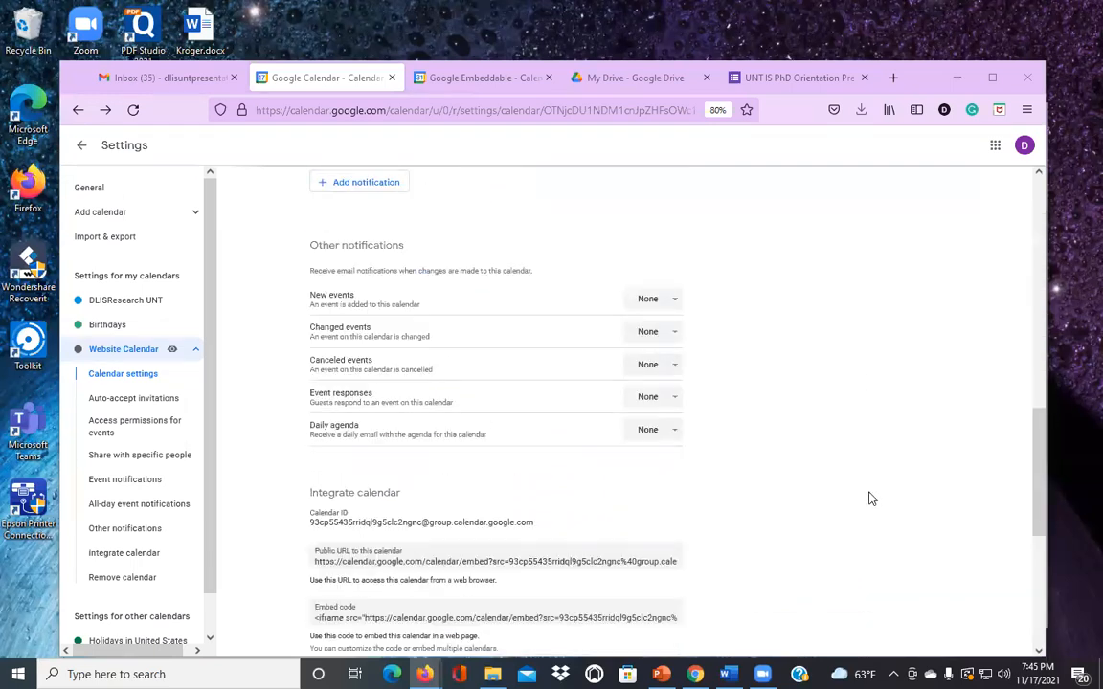
left_click(172, 352)
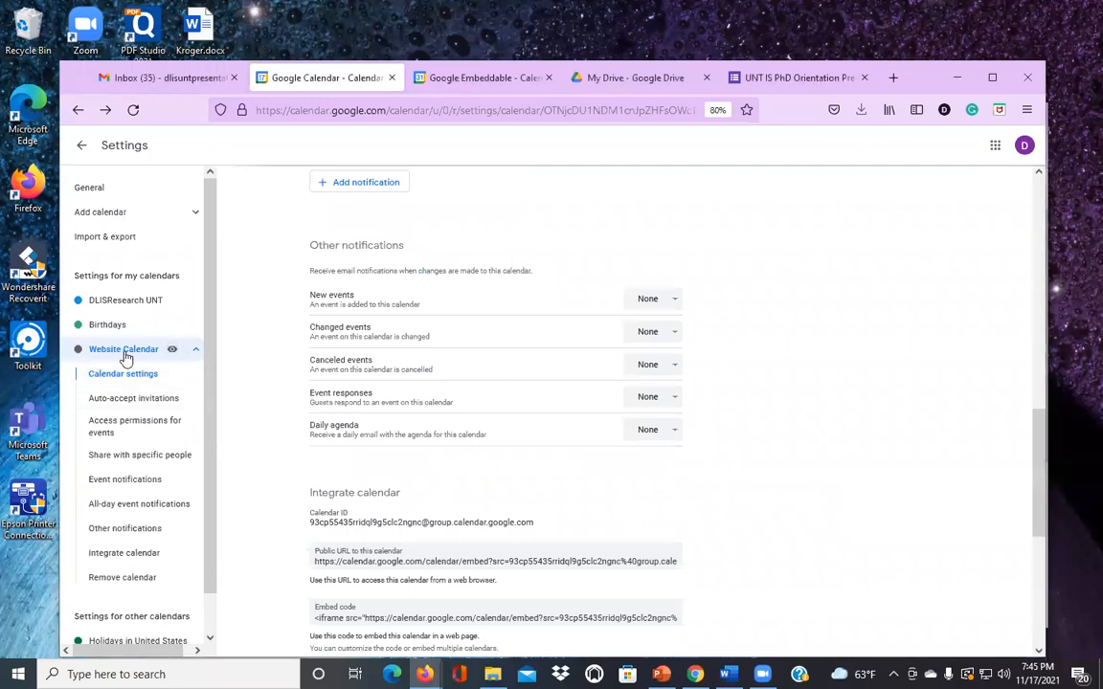
left_click(124, 352)
left_click(123, 357)
scroll(168, 485, "down", 1)
scroll(168, 485, "up", 1)
Step: Return to the week view and save an event titled Presentation on Wednesday, November 17, 2021, from 4:00pm to 5:00pm
left_click(82, 147)
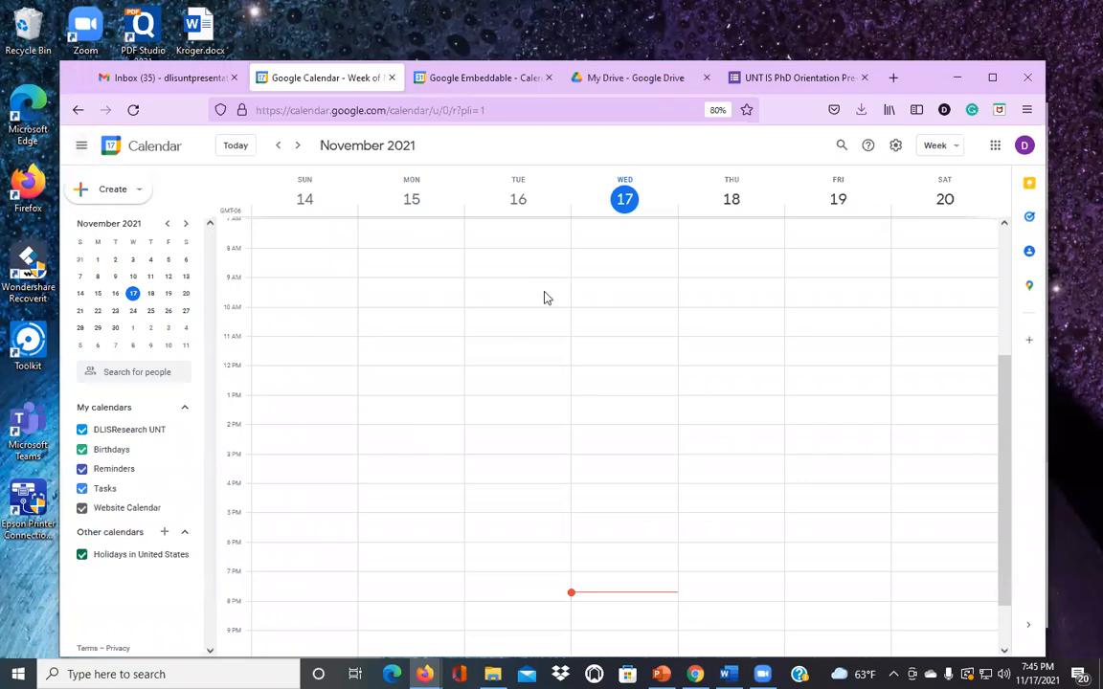
double_click(630, 502)
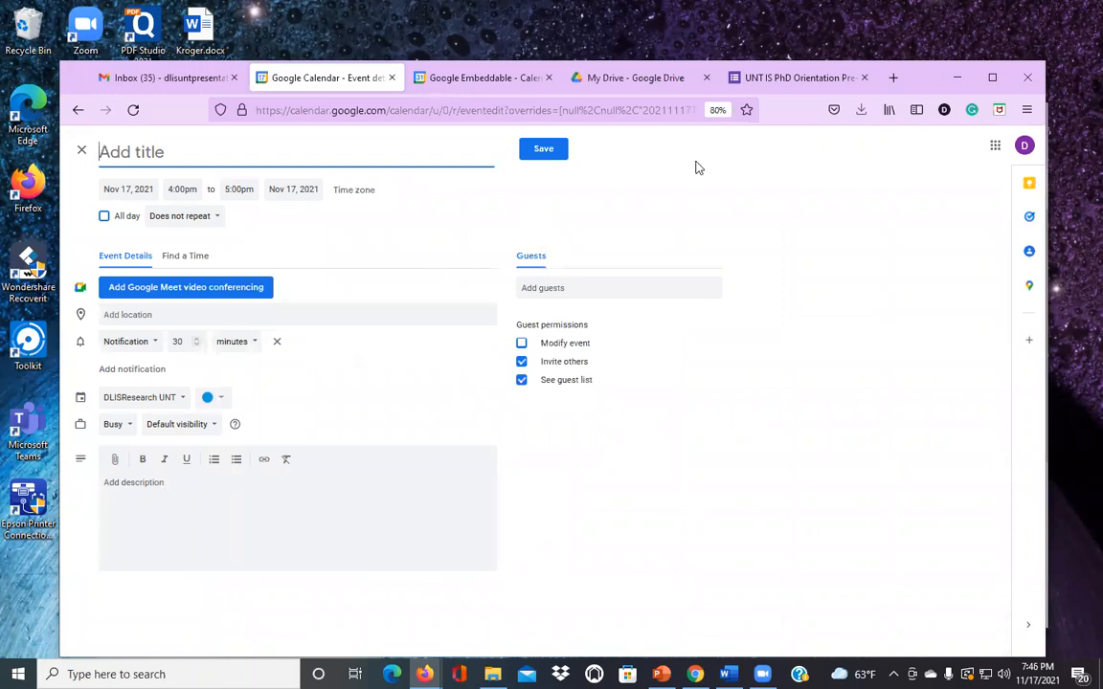
left_click(790, 77)
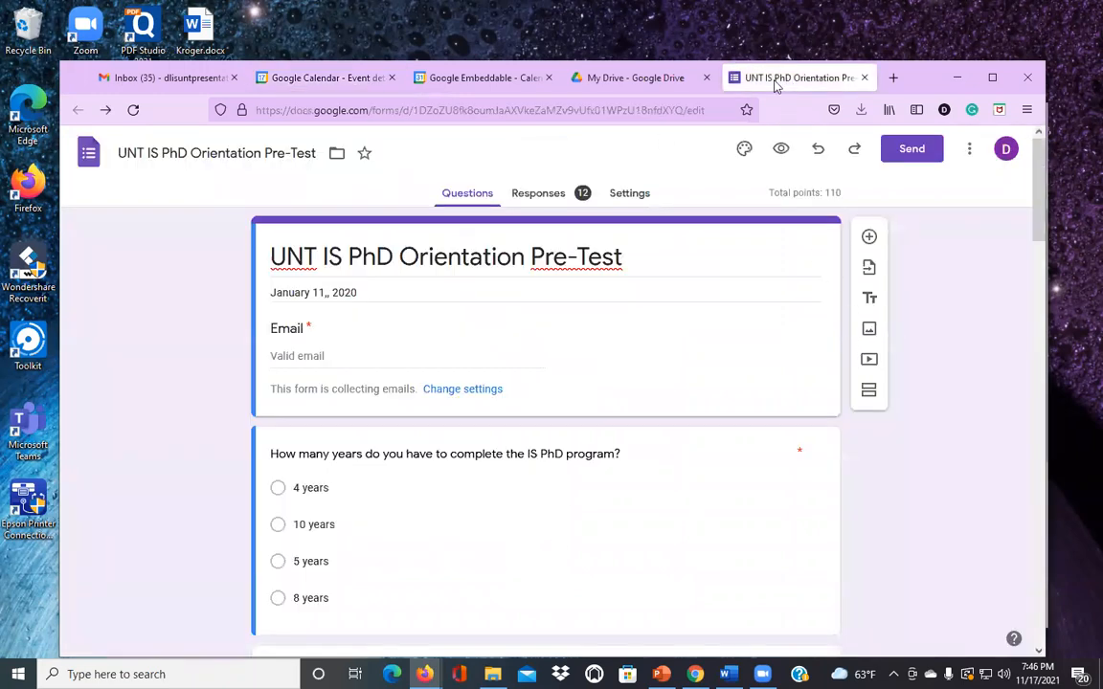
left_click(280, 73)
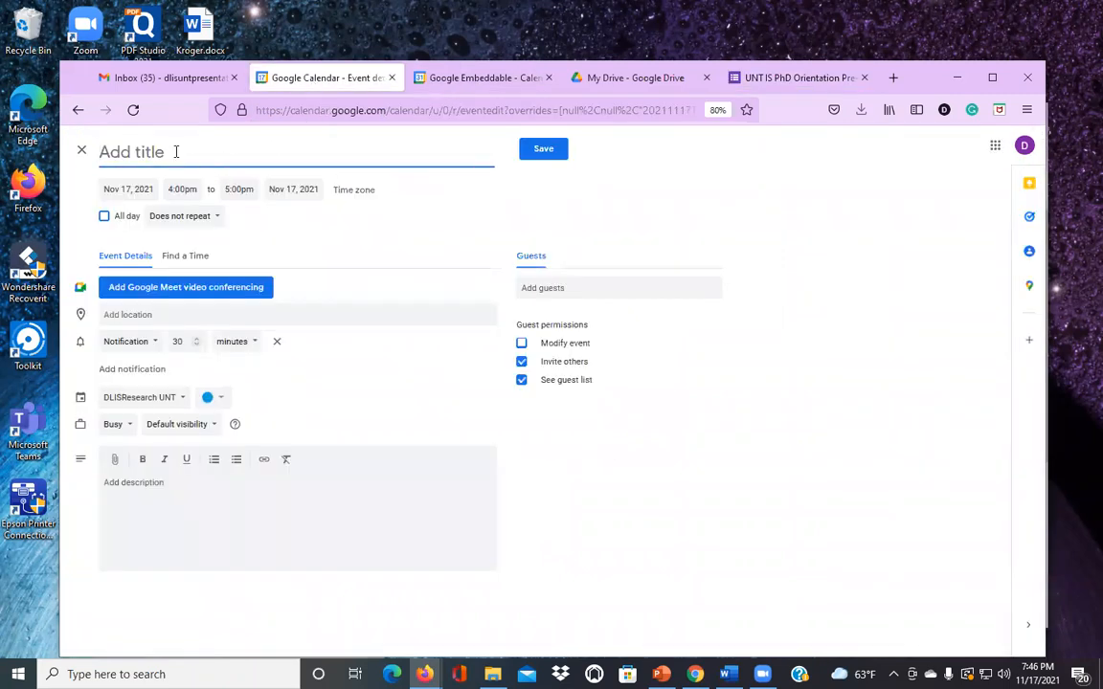
type("Presentation")
left_click(543, 149)
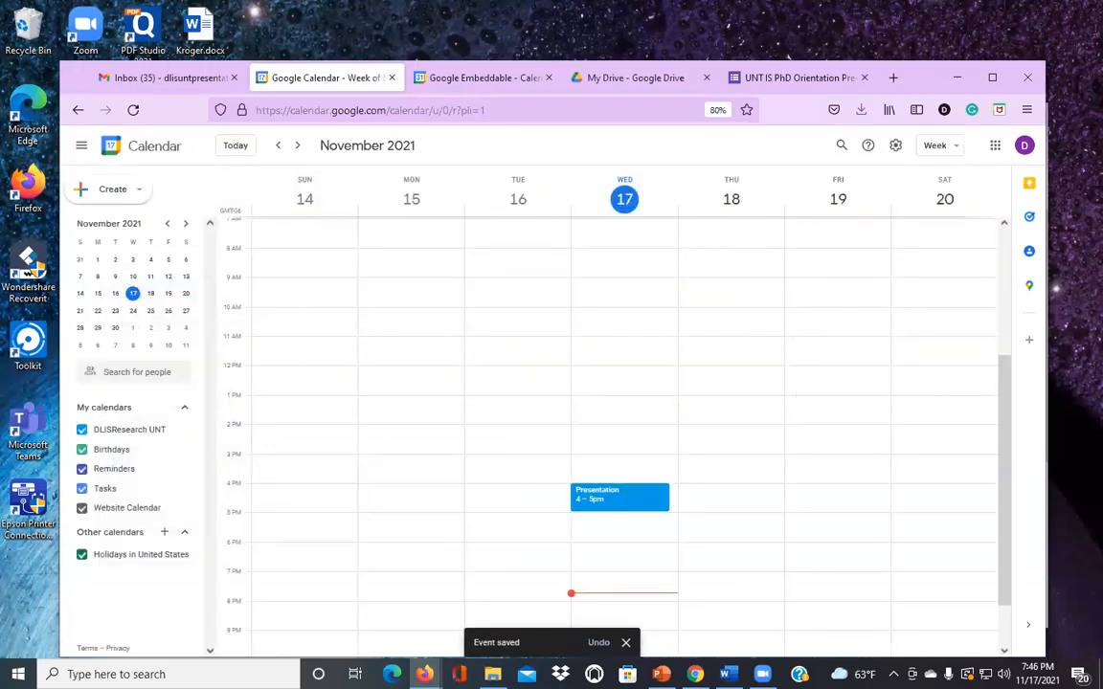
Step: Switch back to the AnotherWebsite preview, check November 17 in the embedded calendar, and reload the site
mouse_move(424, 674)
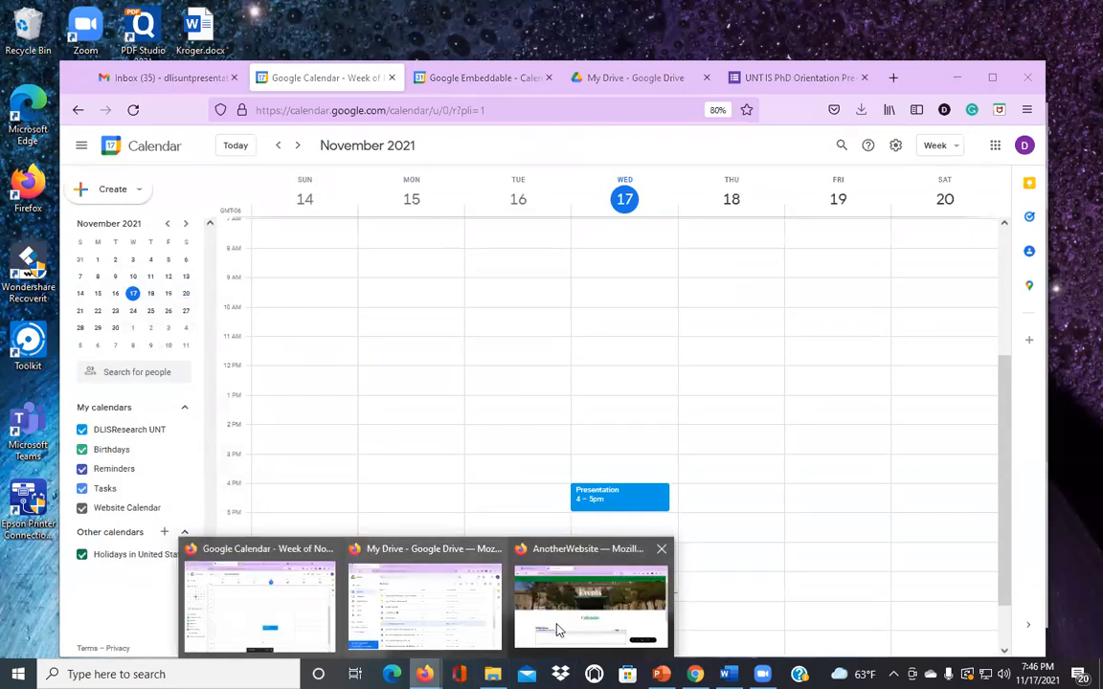
left_click(573, 622)
scroll(900, 458, "down", 3)
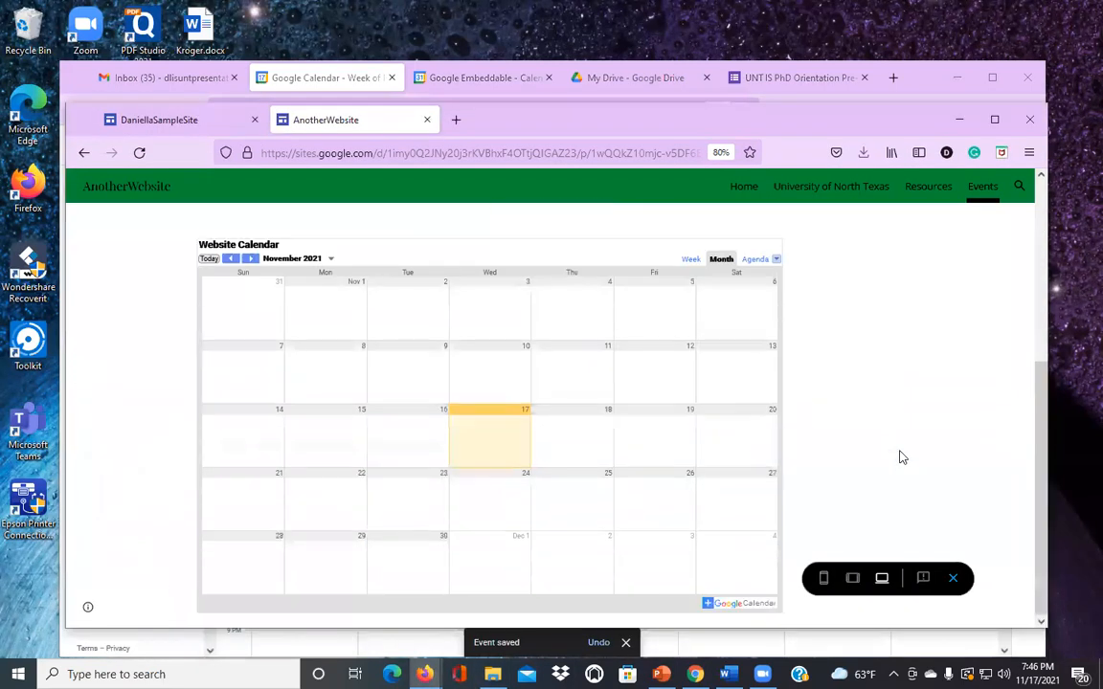
scroll(900, 458, "up", 1)
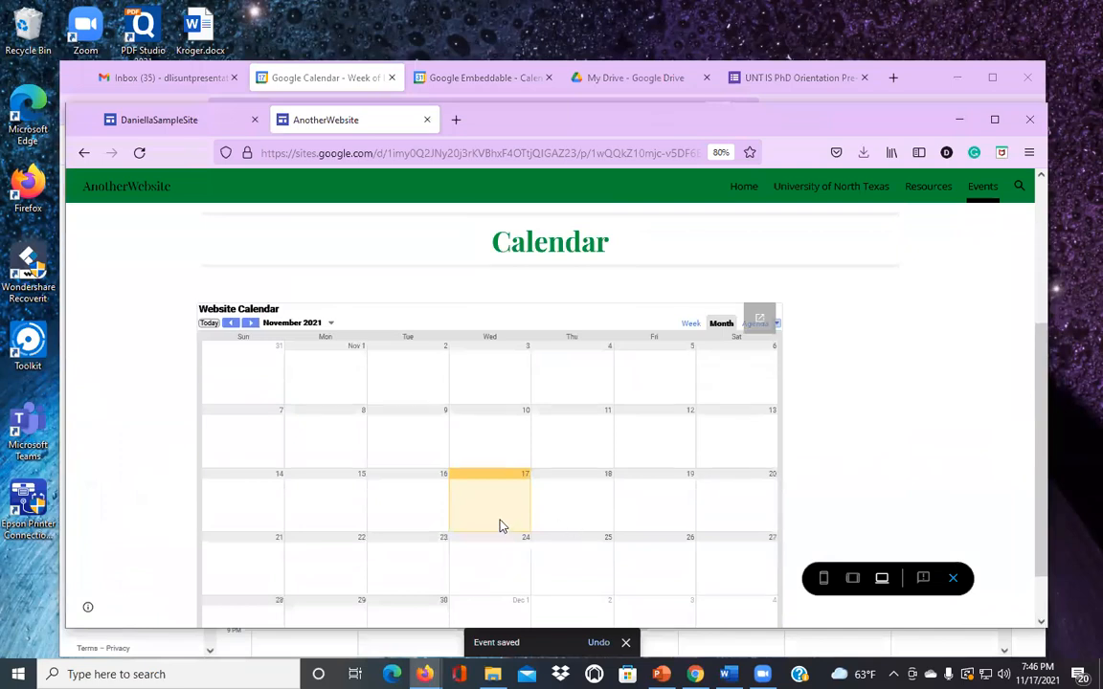
left_click(439, 155)
key("Return")
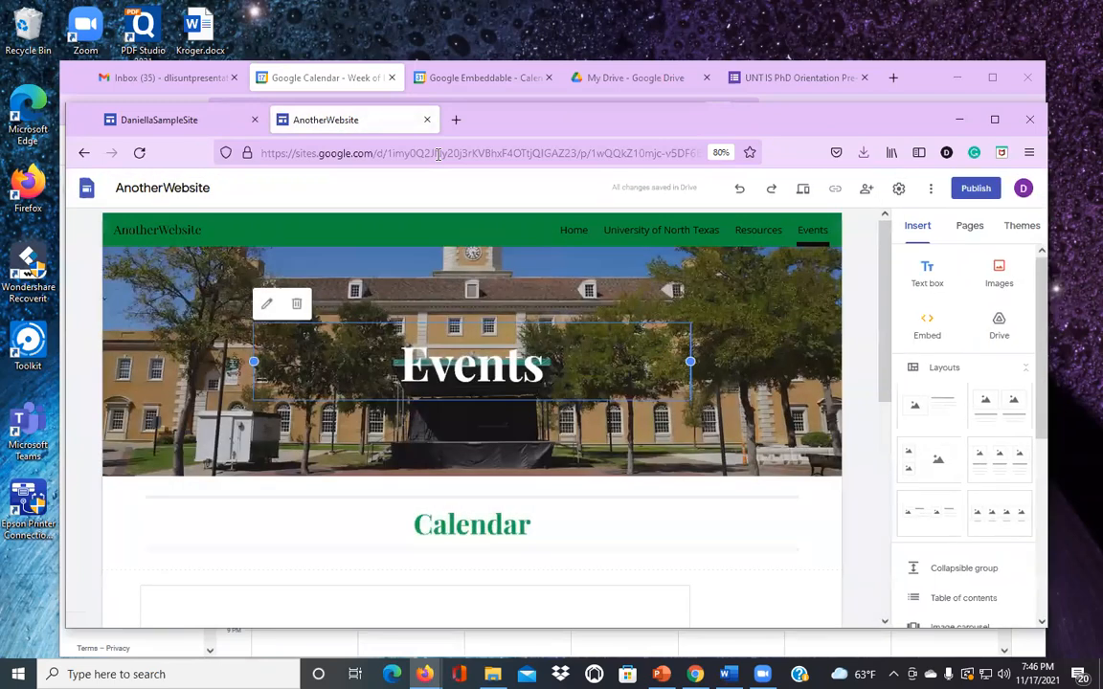
Step: Preview the Events page again and check November 17 in the embedded calendar's Month view
scroll(775, 385, "down", 2)
scroll(769, 391, "down", 4)
scroll(769, 390, "up", 2)
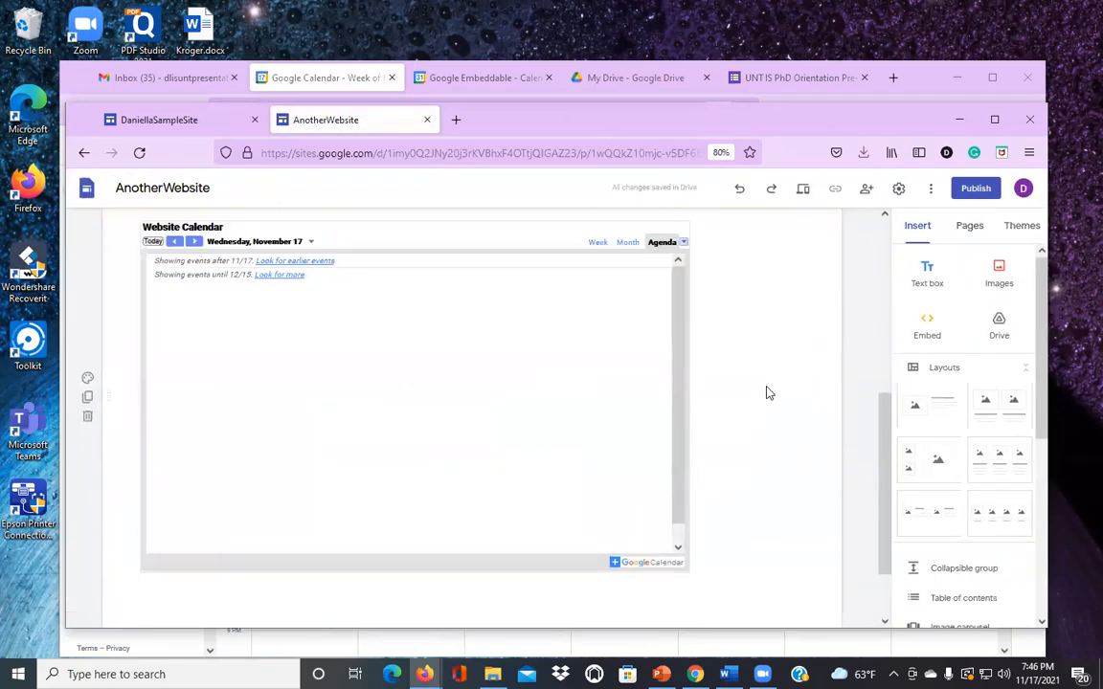
left_click(802, 191)
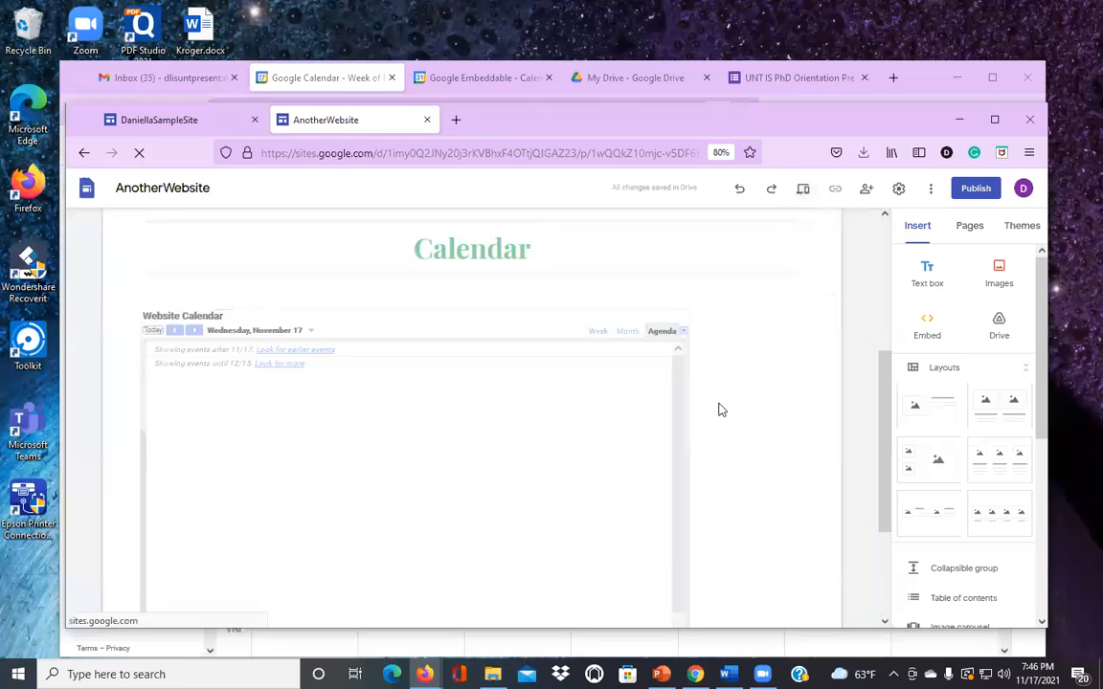
scroll(750, 423, "down", 3)
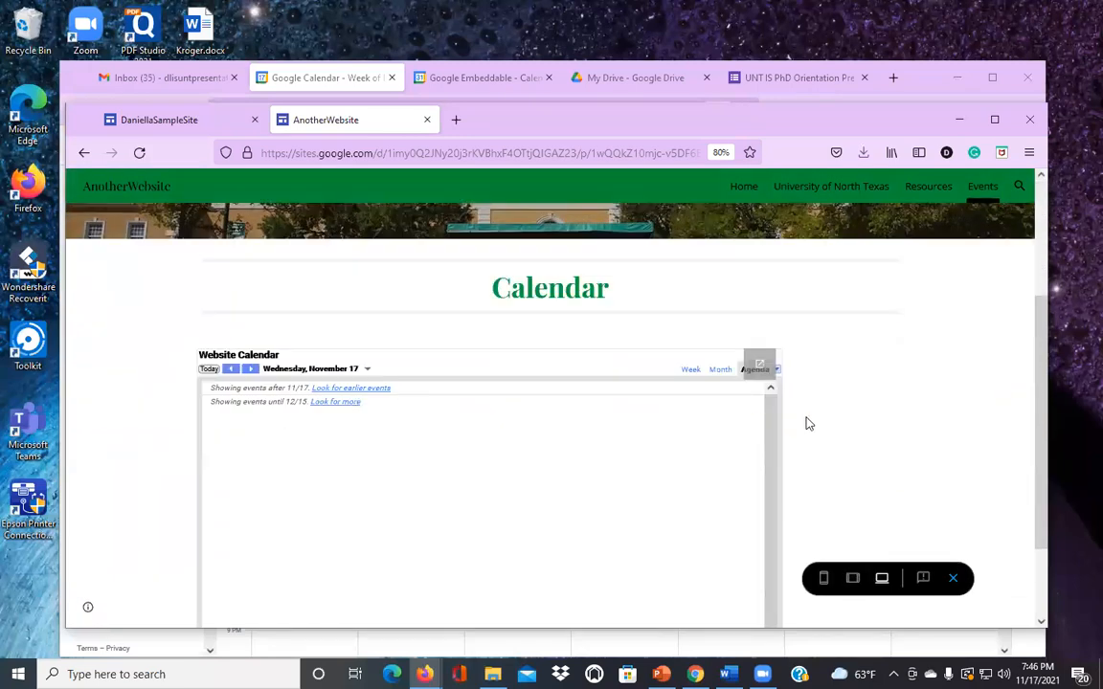
left_click(720, 370)
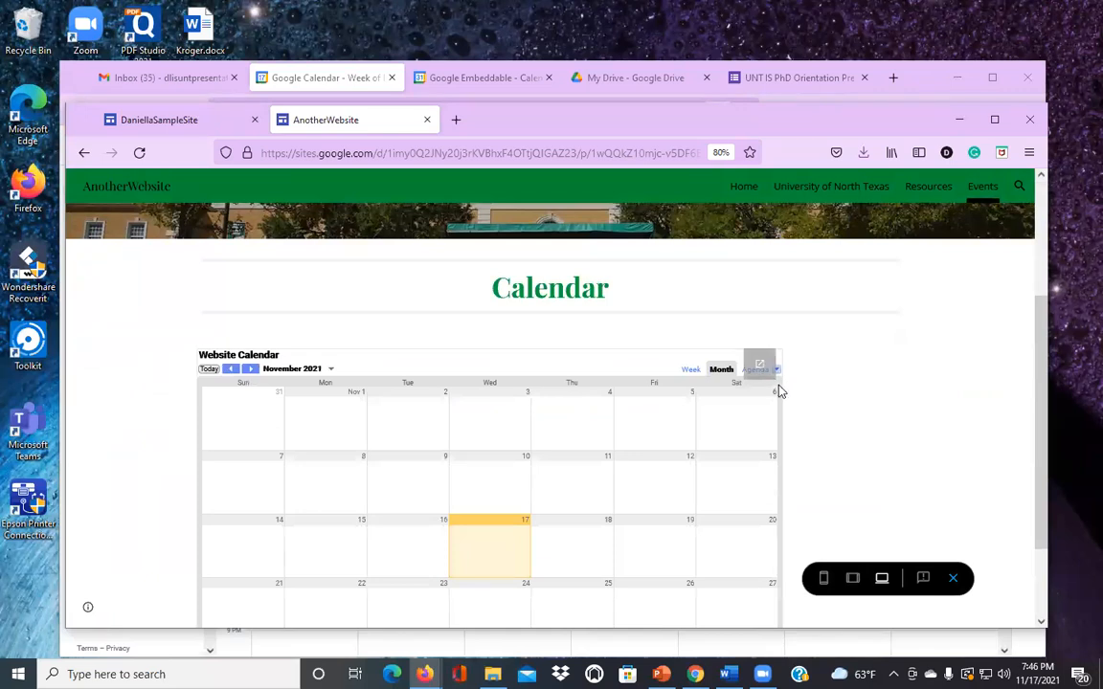
scroll(593, 389, "down", 2)
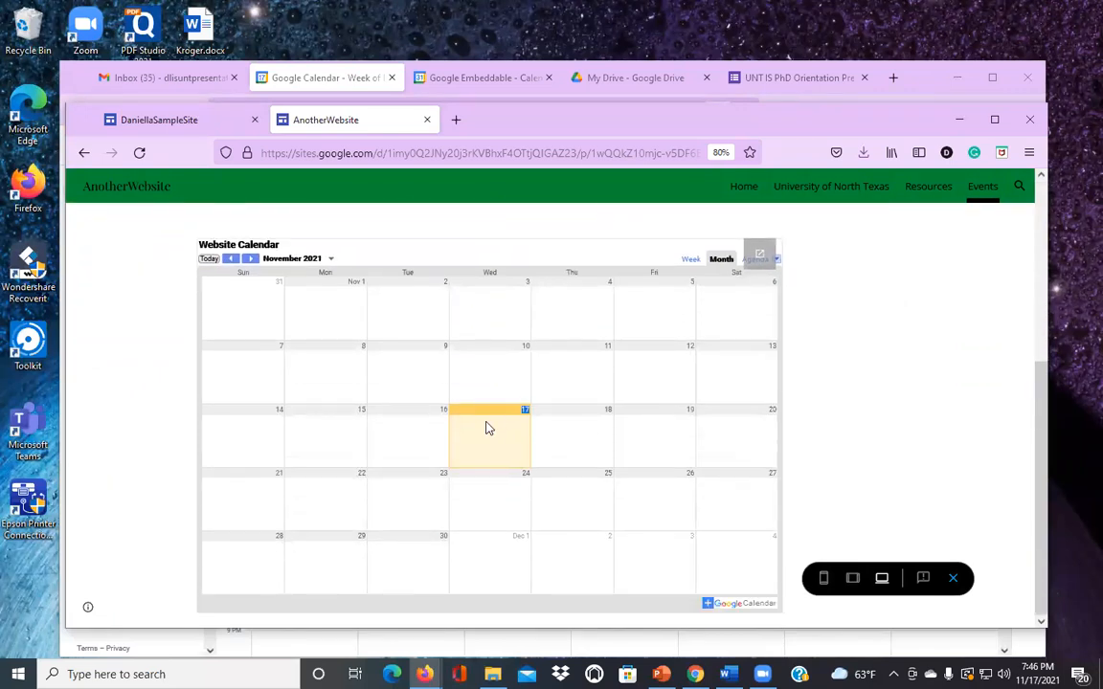
scroll(678, 280, "up", 5)
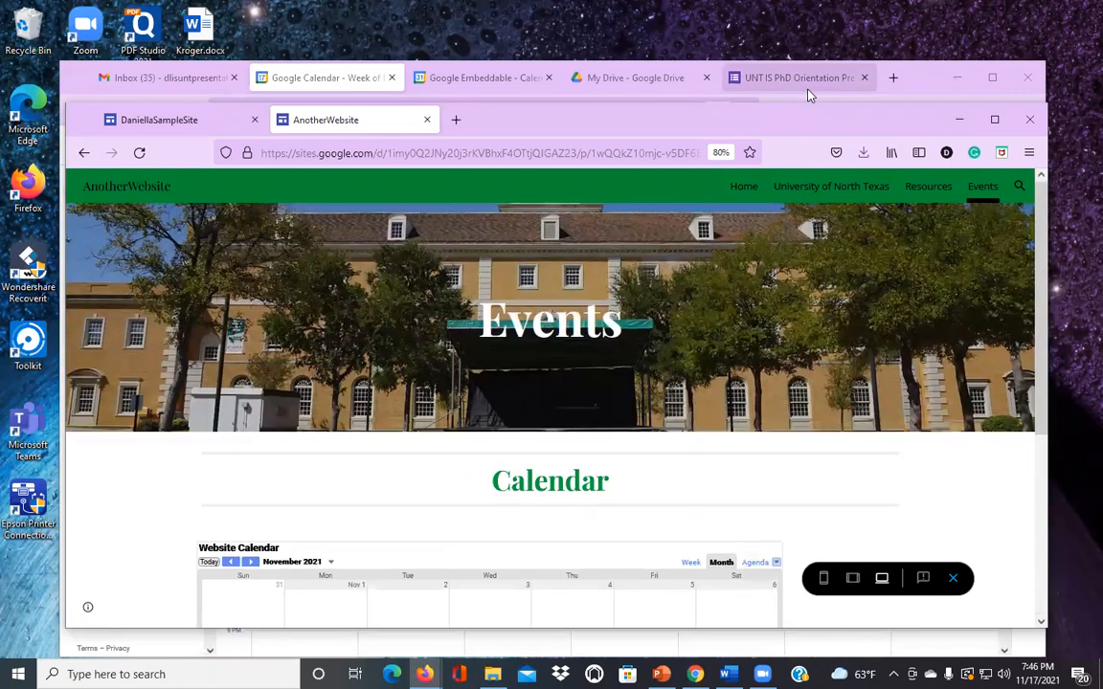
Step: Return to Google Calendar and hide and show the DLISResearch UNT calendar to check whether it holds the Presentation event
left_click(797, 77)
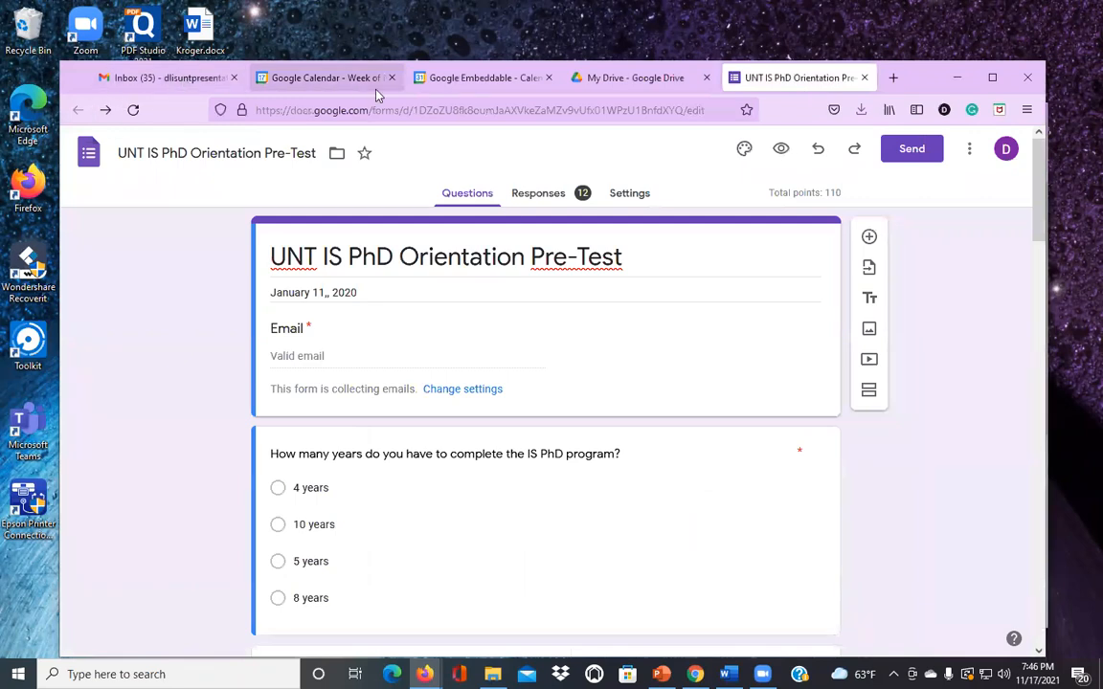
left_click(323, 78)
scroll(695, 505, "down", 1)
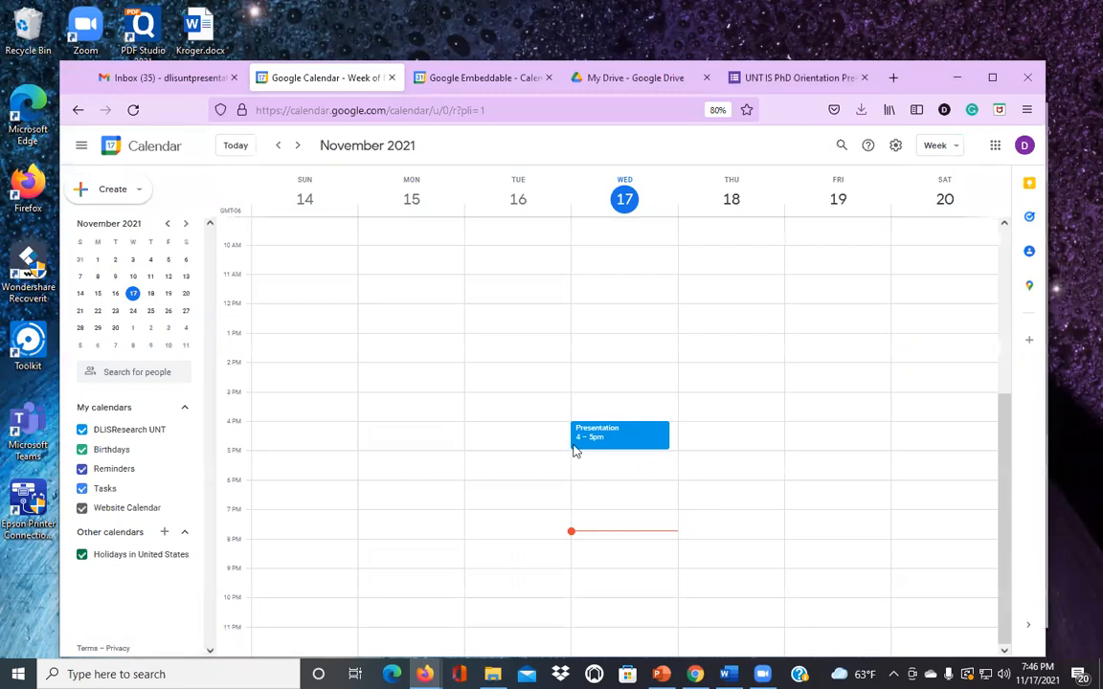
left_click(119, 431)
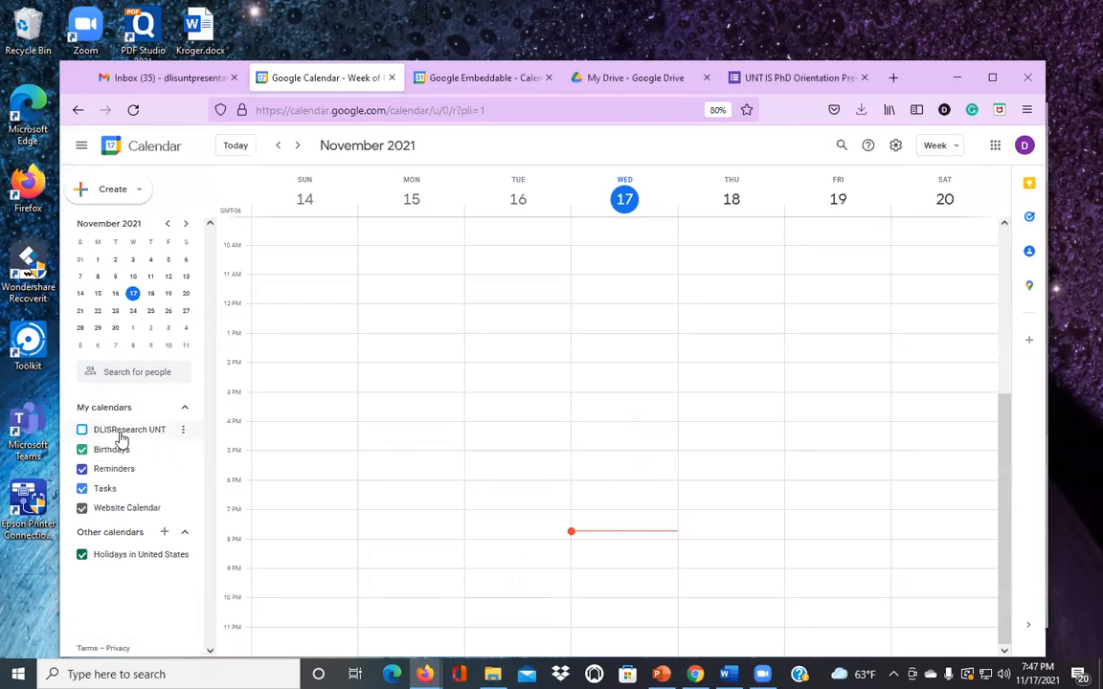
double_click(119, 432)
left_click(82, 430)
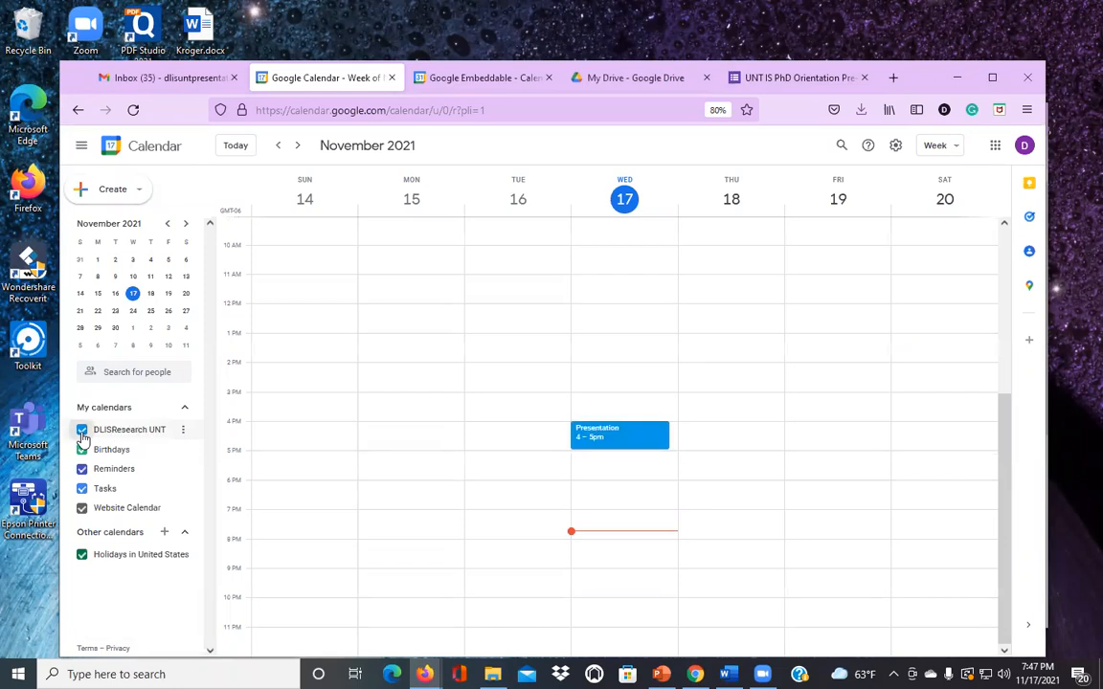
Step: View the Presentation event's details, dismiss the tip, and move the event to Thursday, November 18
left_click(620, 436)
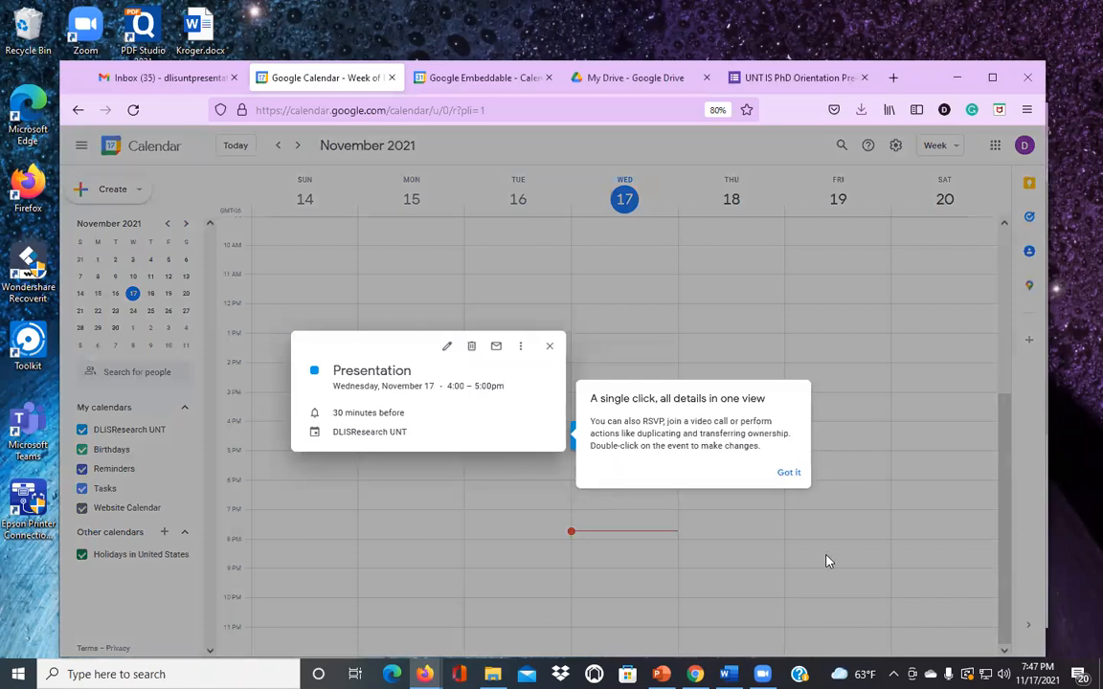
left_click(791, 478)
left_click_drag(620, 435, 743, 475)
Step: Create an event titled "Event" on Friday, November 19, from 3:00 to 4:00pm in the DLISResearch UNT calendar and save it
left_click(794, 411)
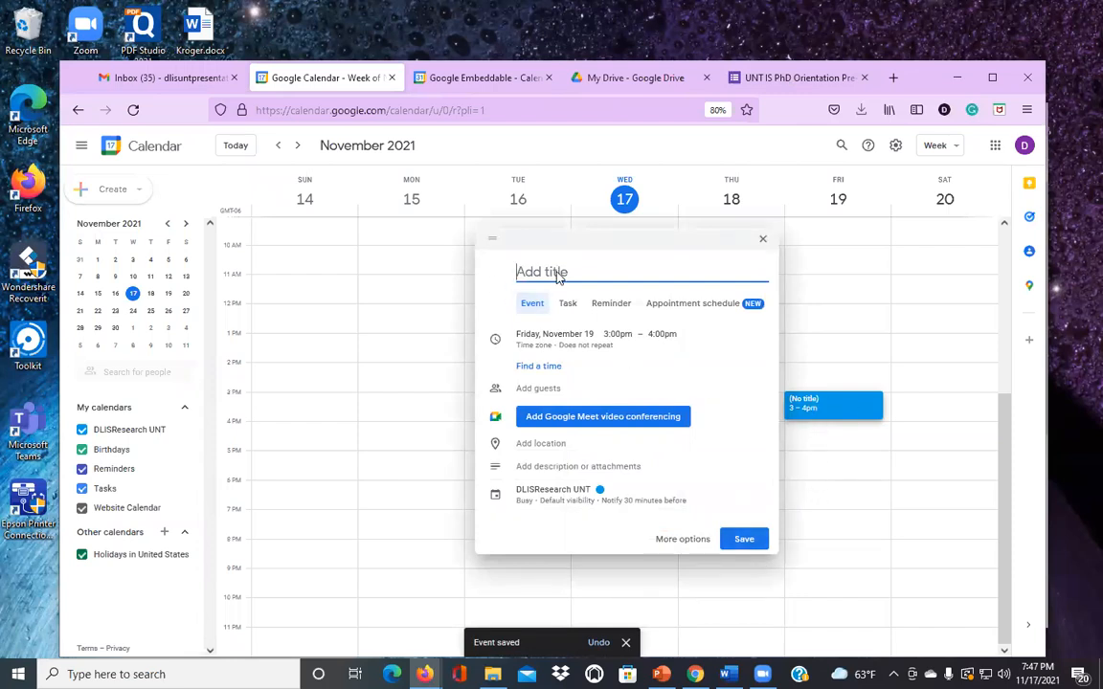
type("Event")
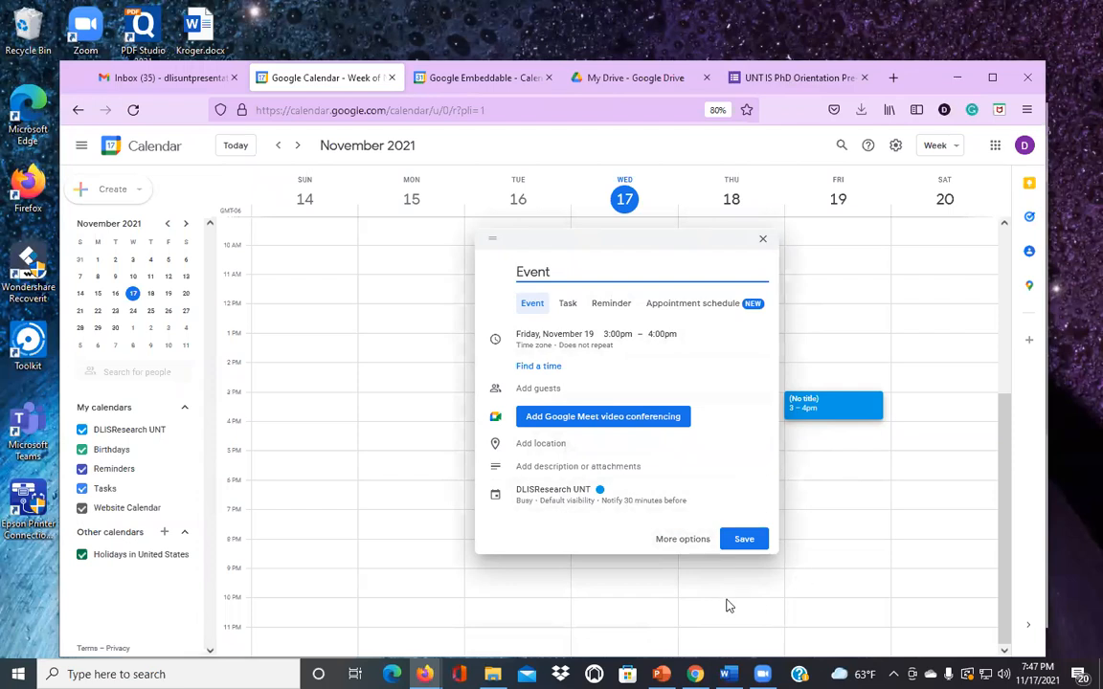
left_click(691, 545)
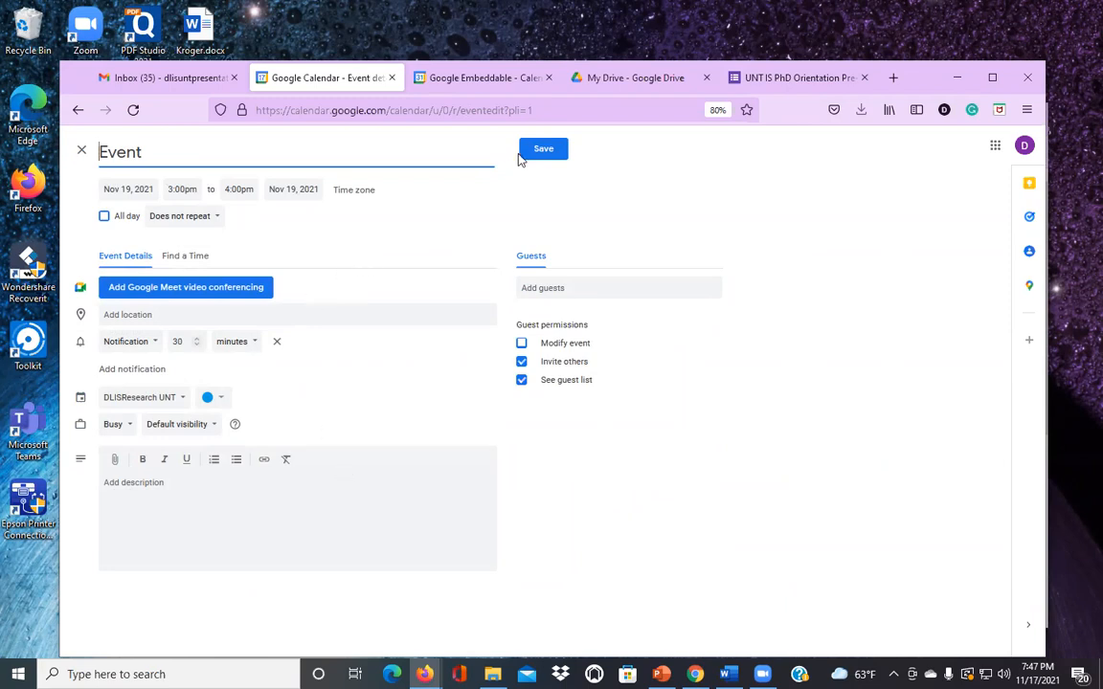
left_click(547, 153)
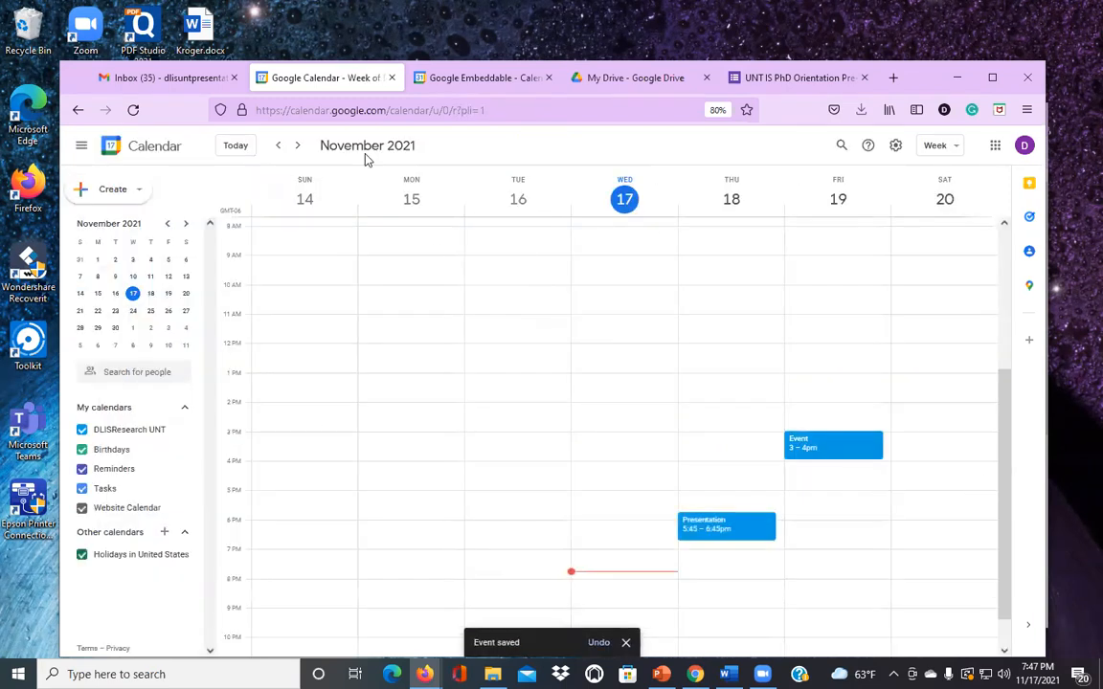
Step: Return to the AnotherWebsite preview, check the embedded calendar for November 18 and 19, and reload the site into the editor
left_click(793, 77)
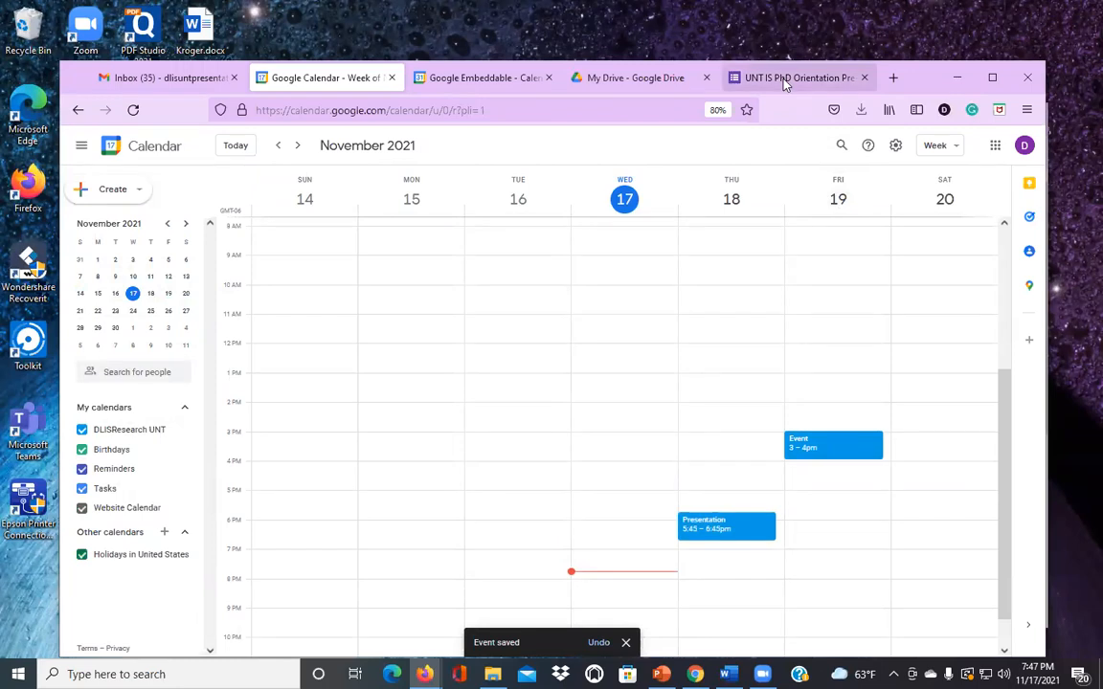
left_click(345, 78)
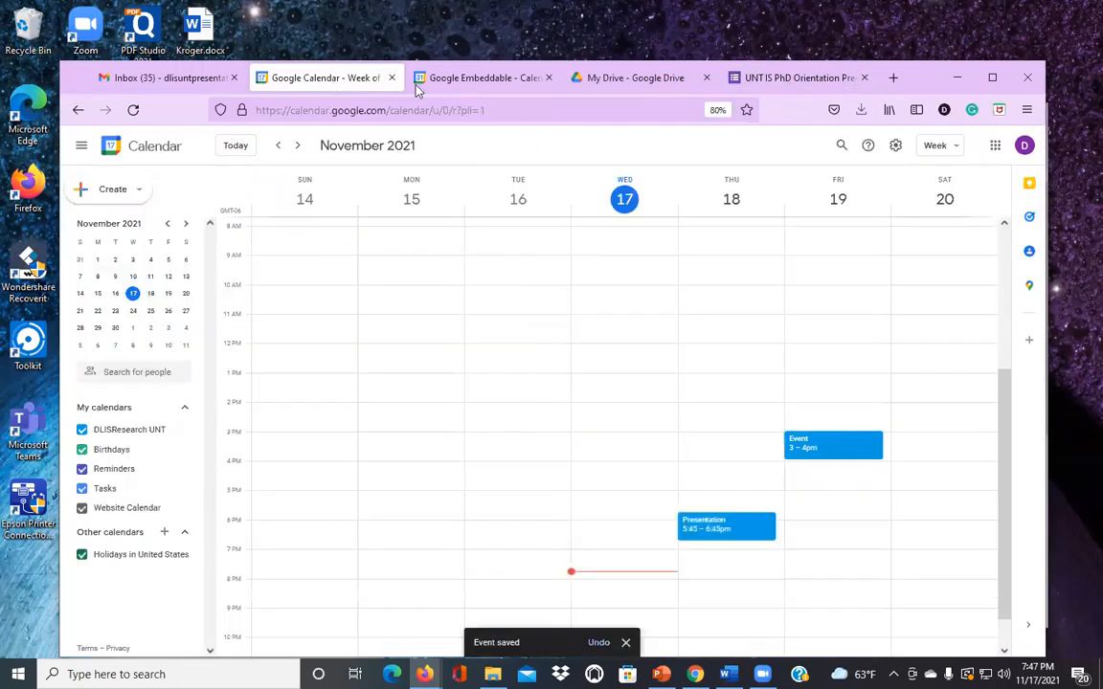
left_click(956, 77)
scroll(943, 492, "down", 5)
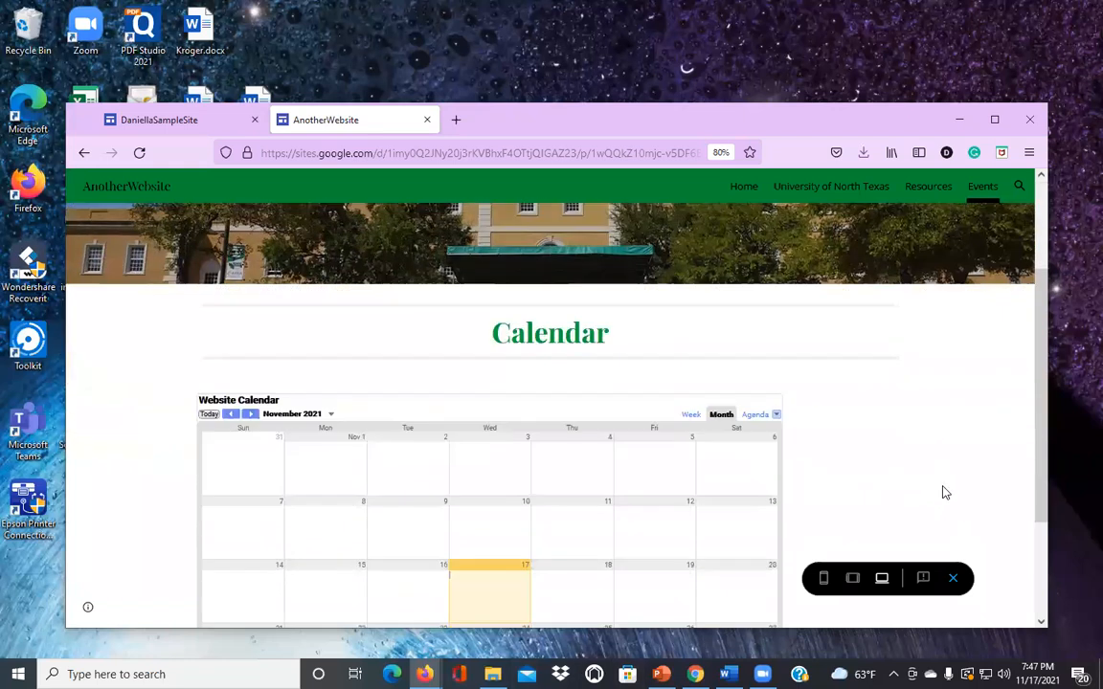
scroll(943, 492, "up", 3)
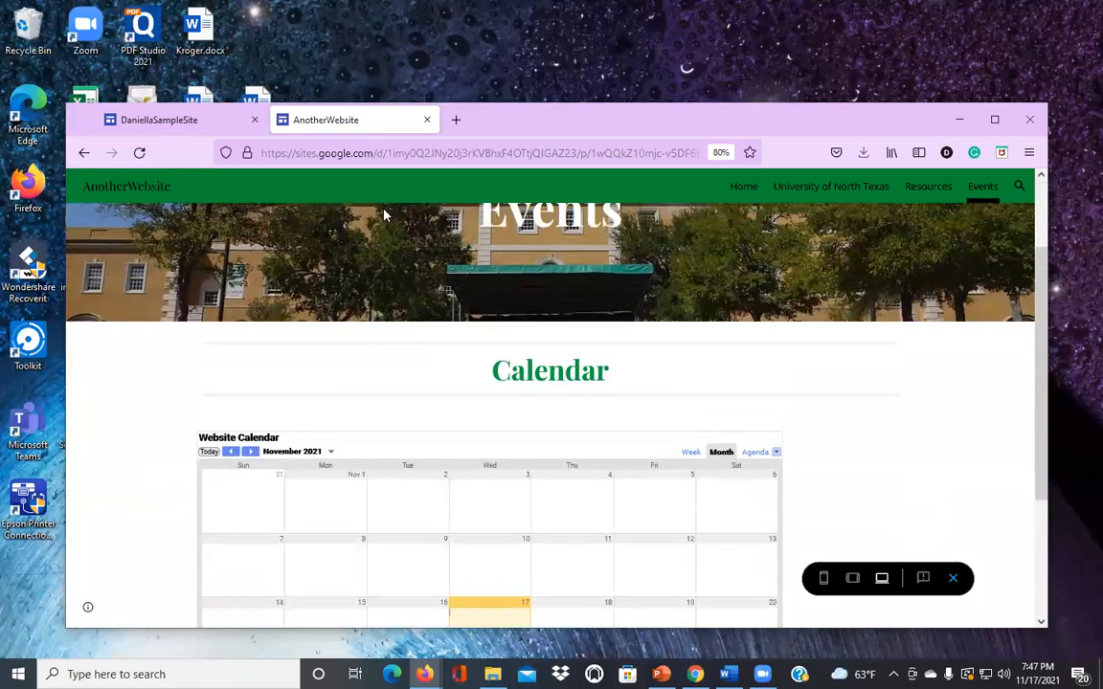
left_click(500, 153)
key("Return")
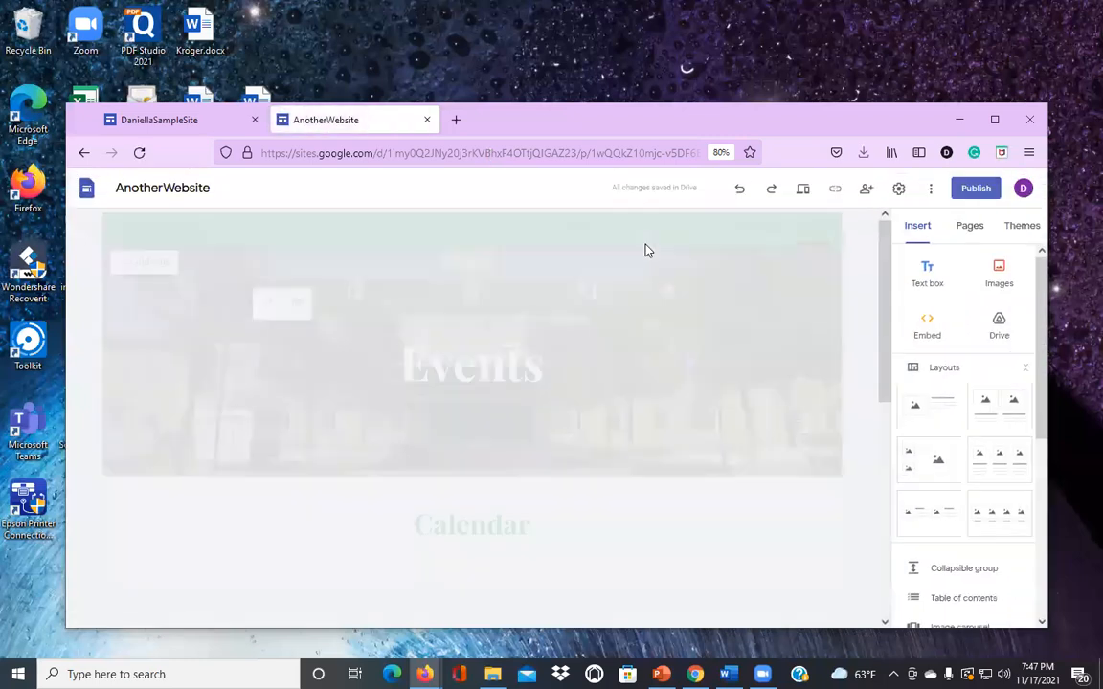
Step: Examine the embedded Website Calendar's Agenda view on the Events page in the editor for the new events
scroll(798, 321, "down", 3)
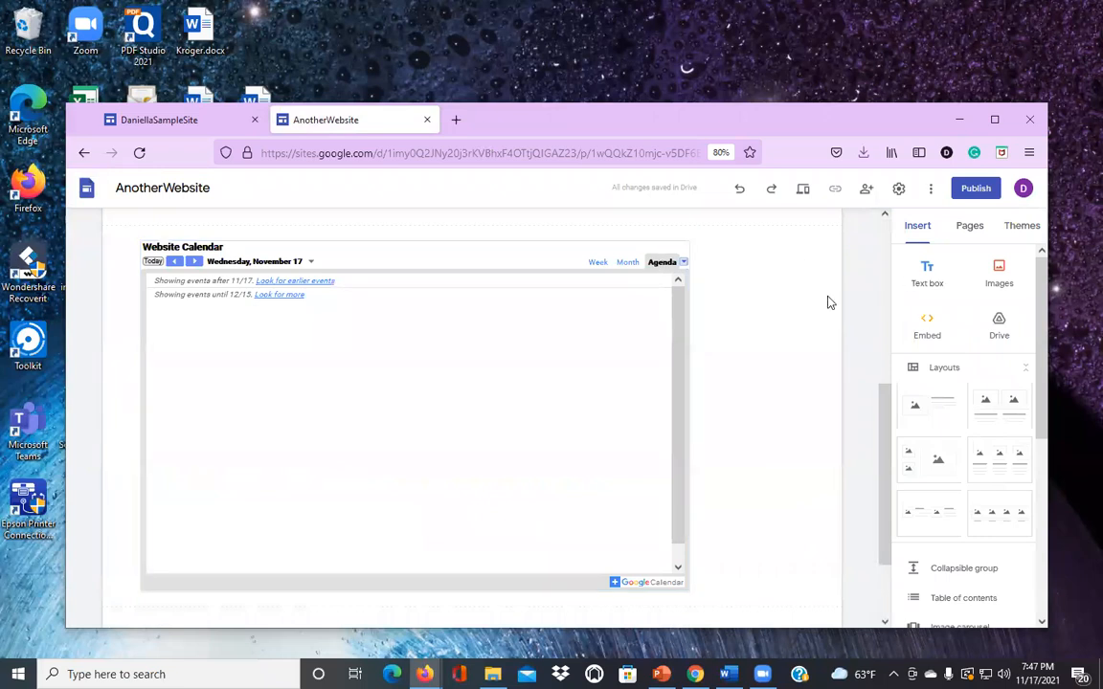
scroll(829, 303, "up", 1)
scroll(752, 345, "up", 2)
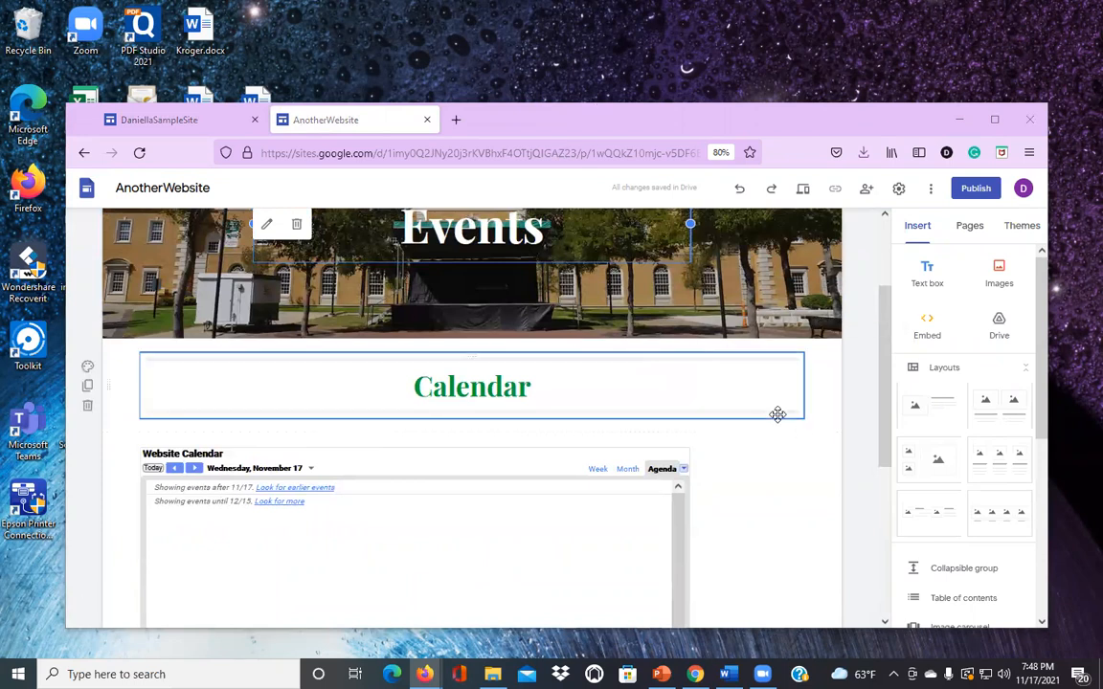
left_click(860, 407)
scroll(860, 407, "down", 3)
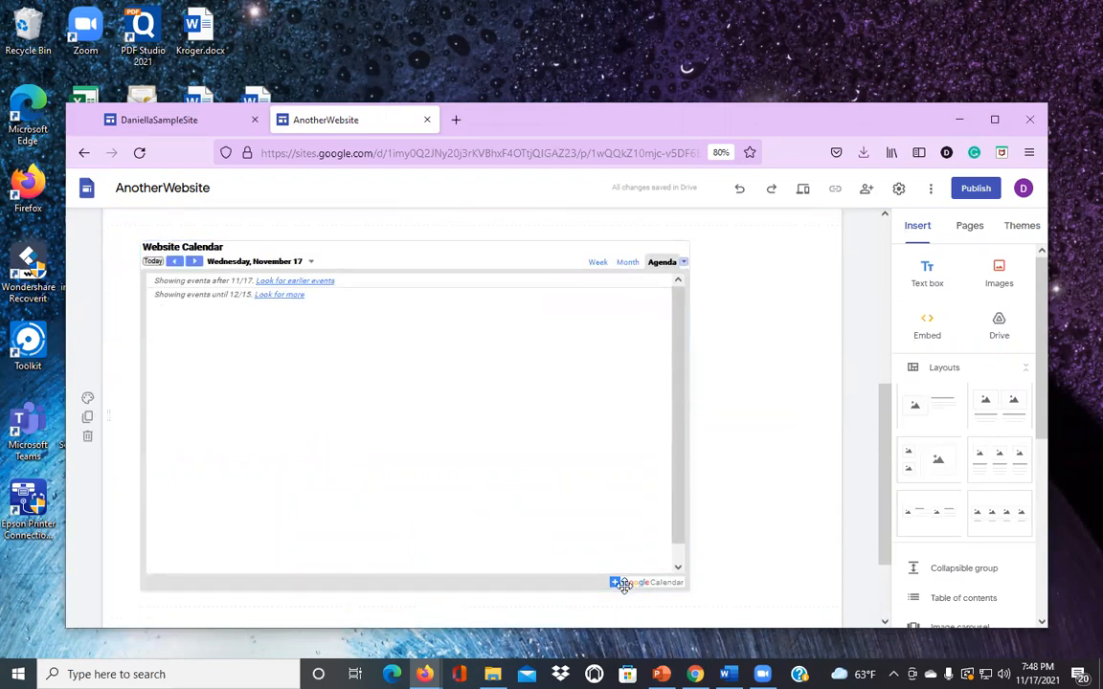
scroll(785, 453, "down", 1)
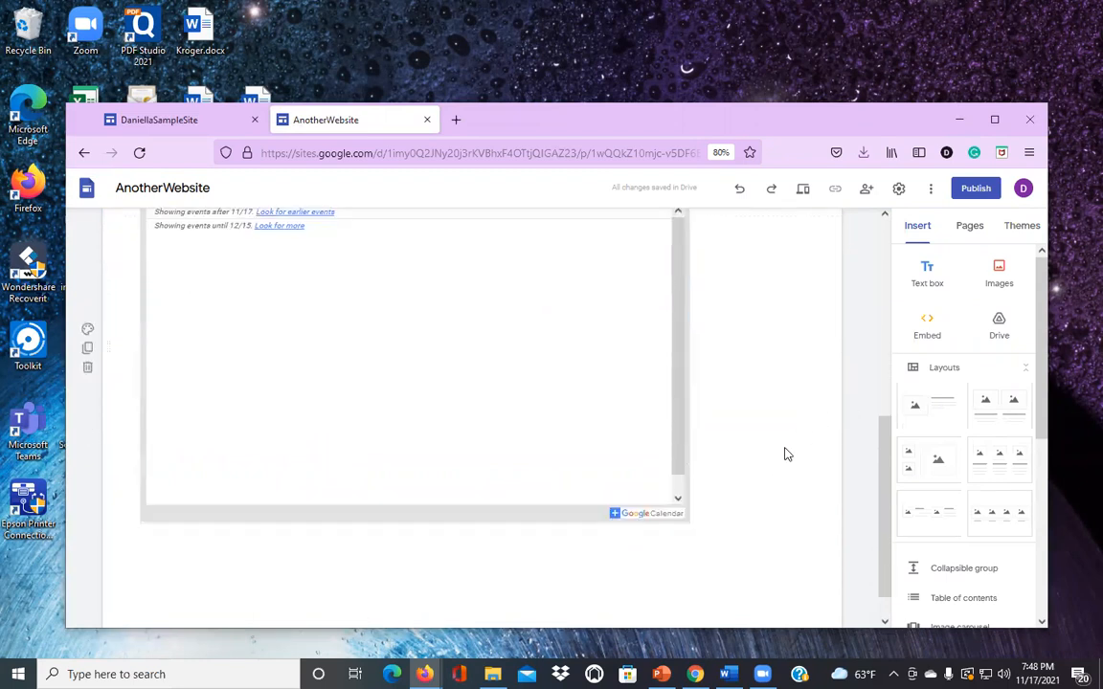
scroll(785, 454, "up", 2)
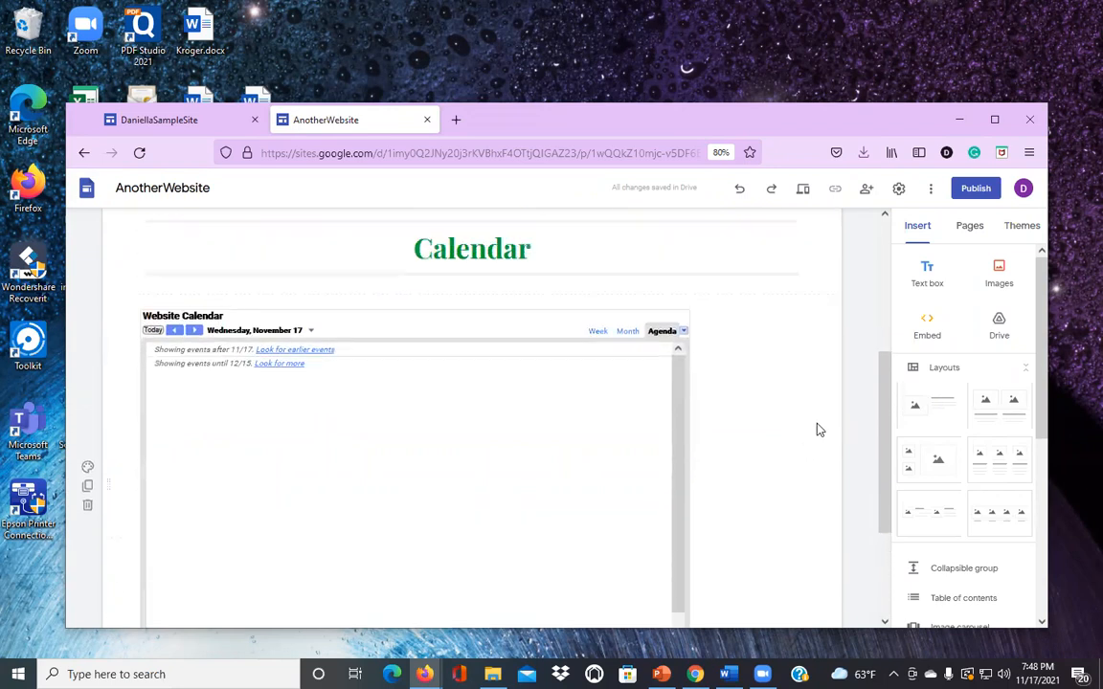
Step: Reposition and enlarge the browser window, and reload the AnotherWebsite editor at the Events page
left_click_drag(650, 128, 675, 107)
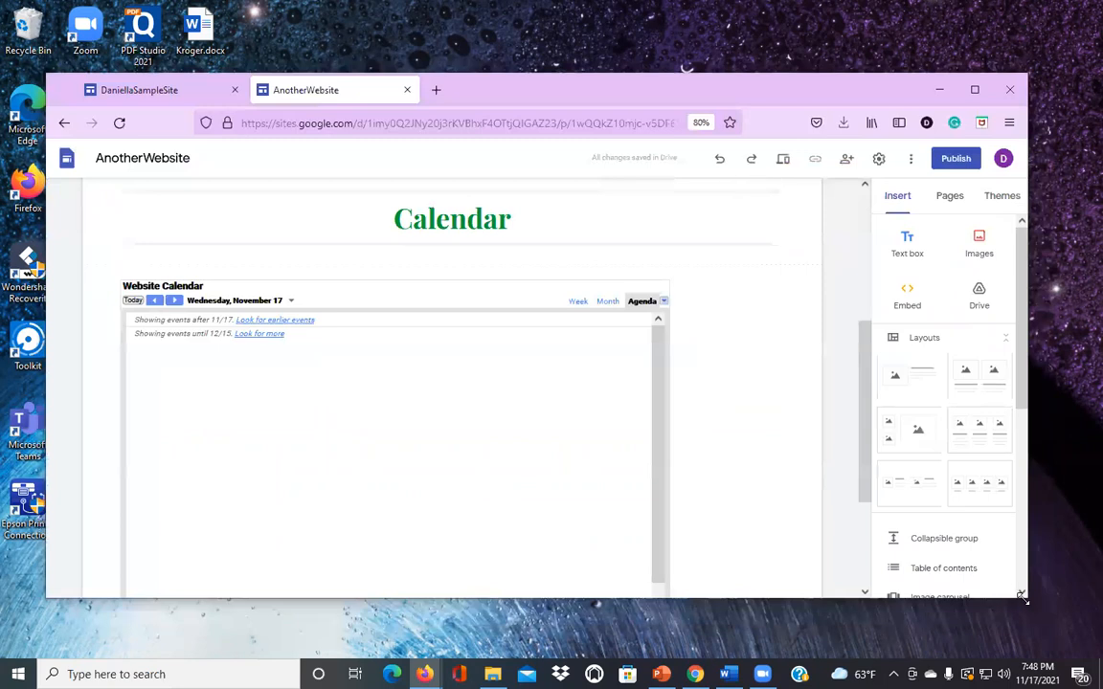
left_click_drag(1023, 597, 1079, 660)
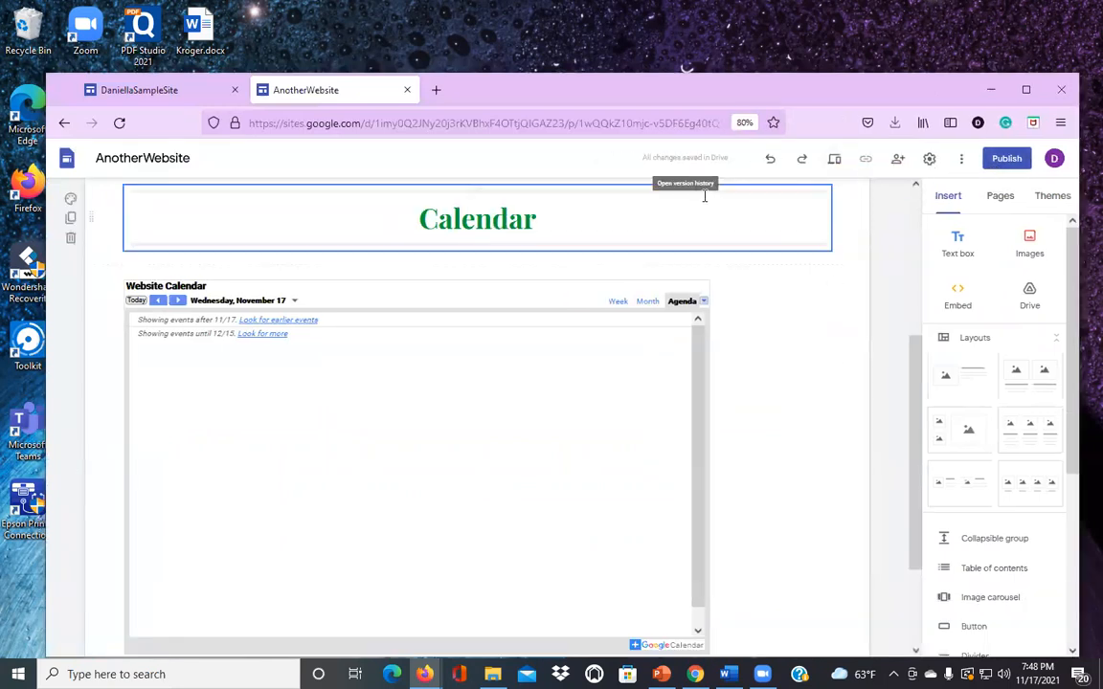
left_click(554, 123)
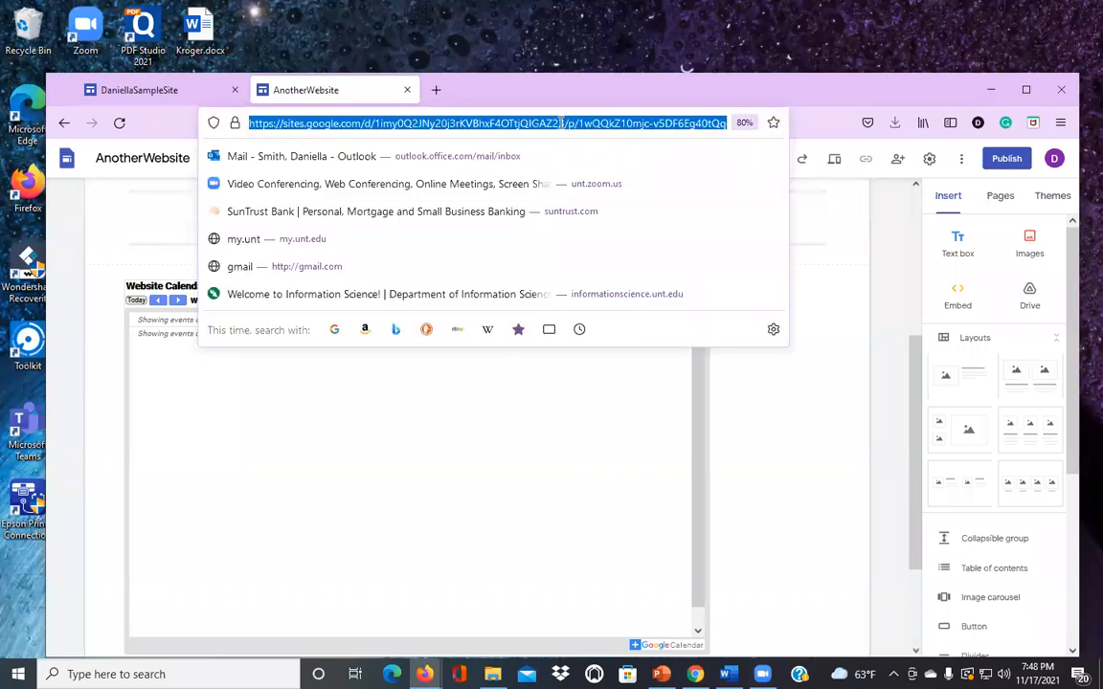
key("Return")
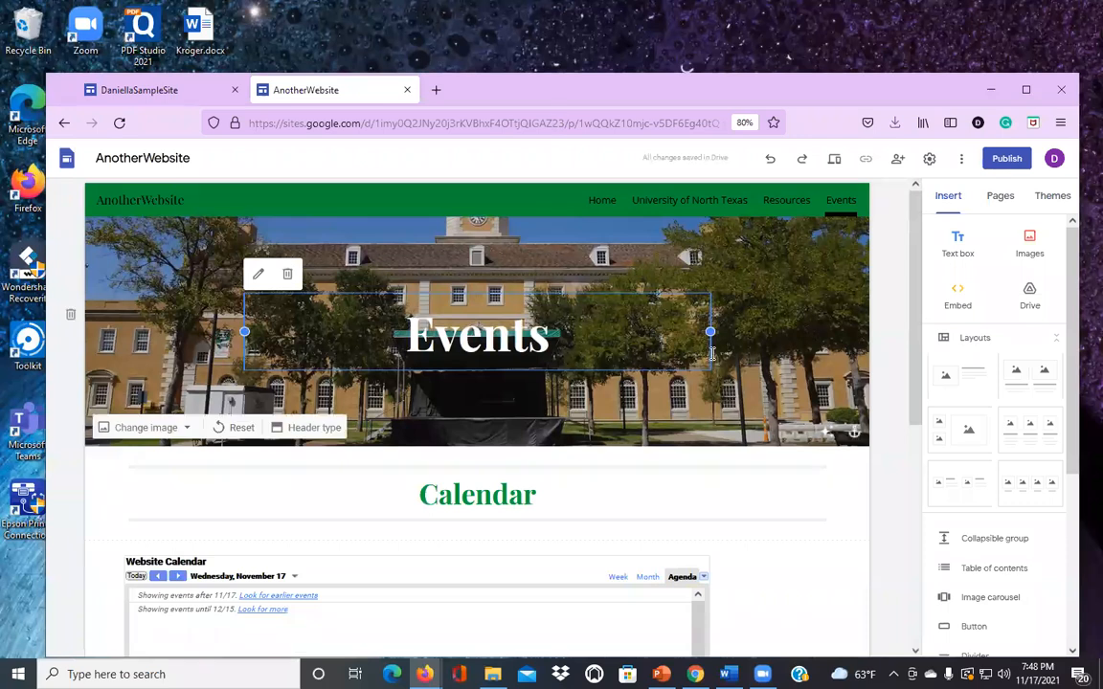
scroll(712, 353, "down", 2)
scroll(756, 445, "up", 2)
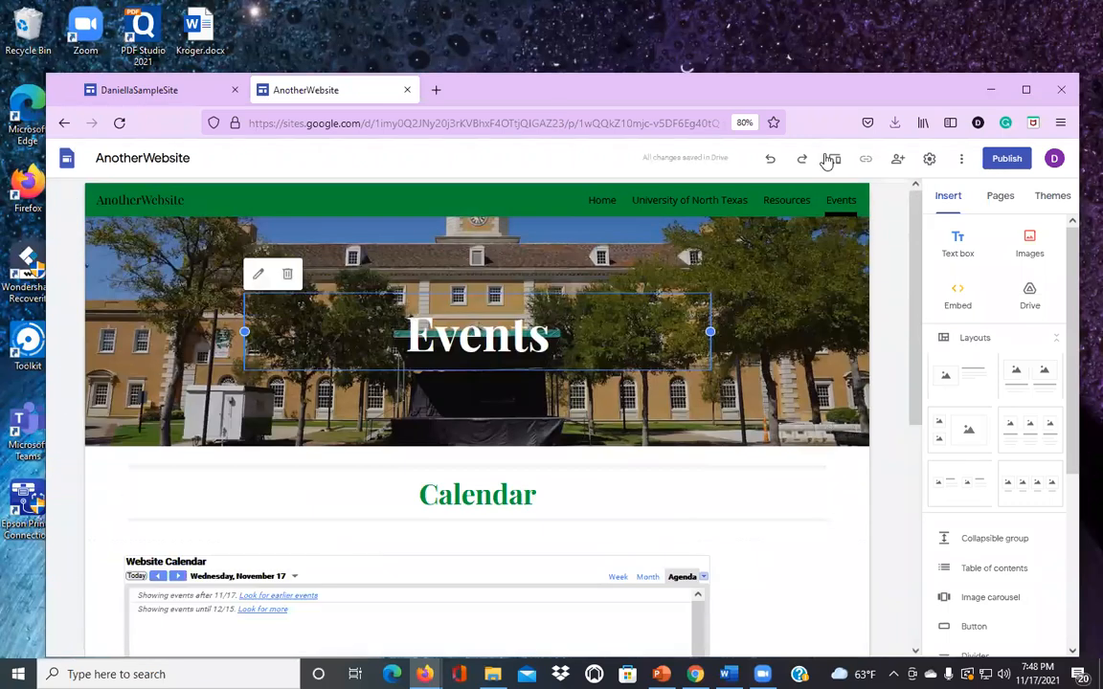
Step: Open the Events page preview and check the embedded Website Calendar in Month view for November 2021
left_click(829, 161)
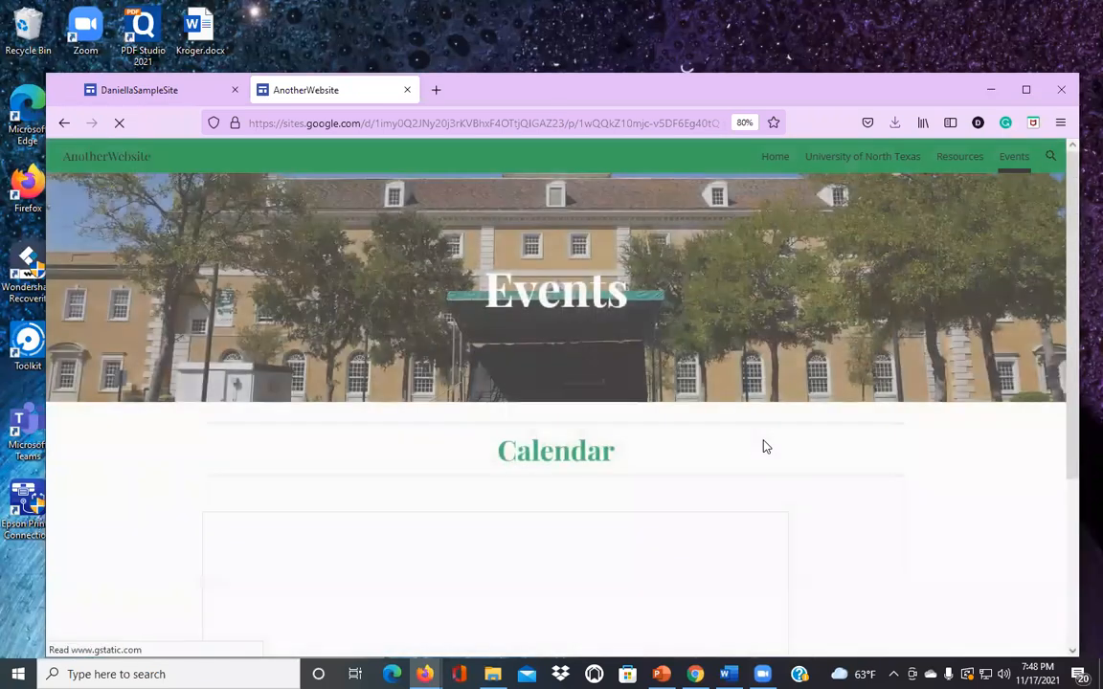
scroll(764, 446, "down", 3)
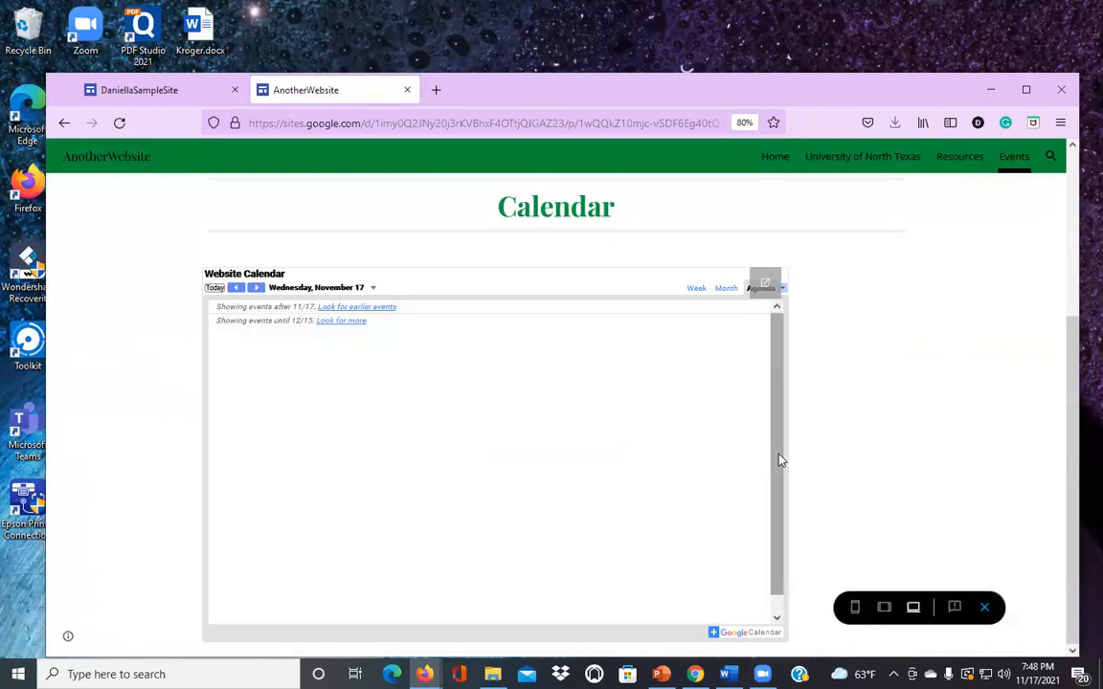
left_click(726, 289)
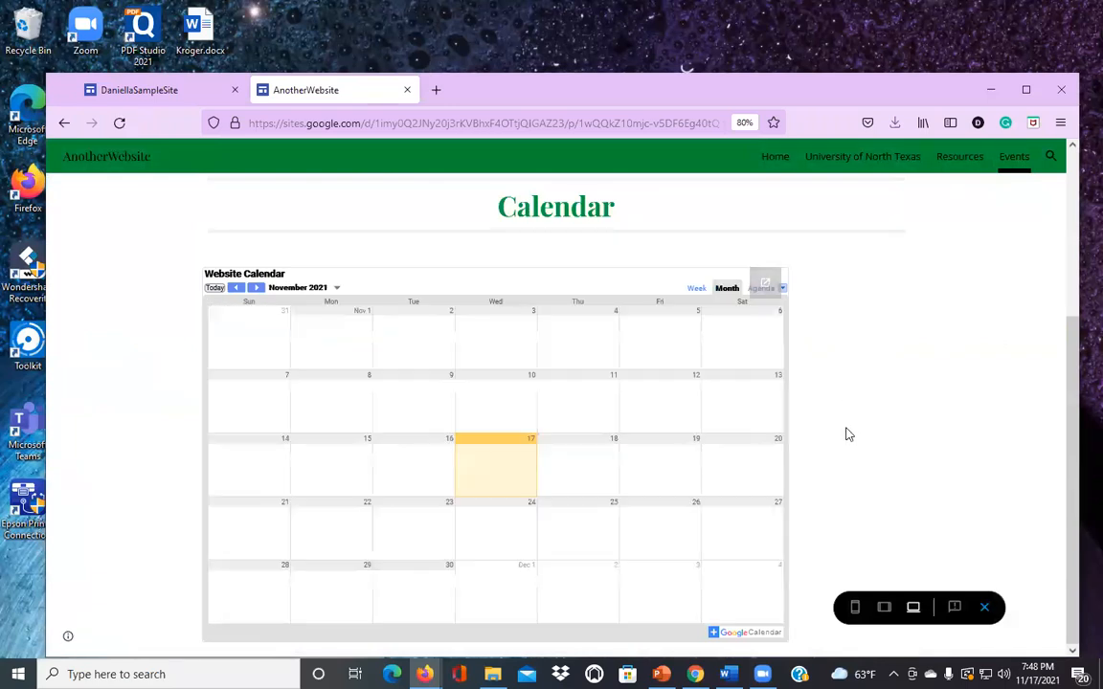
scroll(741, 439, "up", 3)
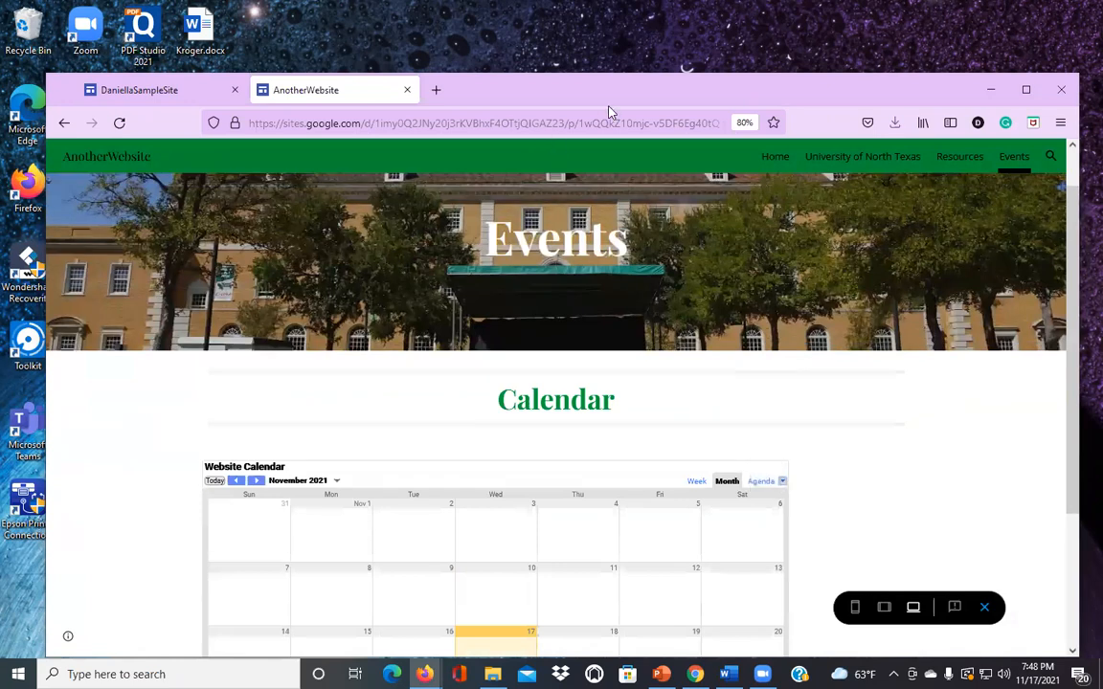
Step: Switch to the Google Calendar window and toggle the DLISResearch UNT calendar off and on to check its events
left_click(144, 90)
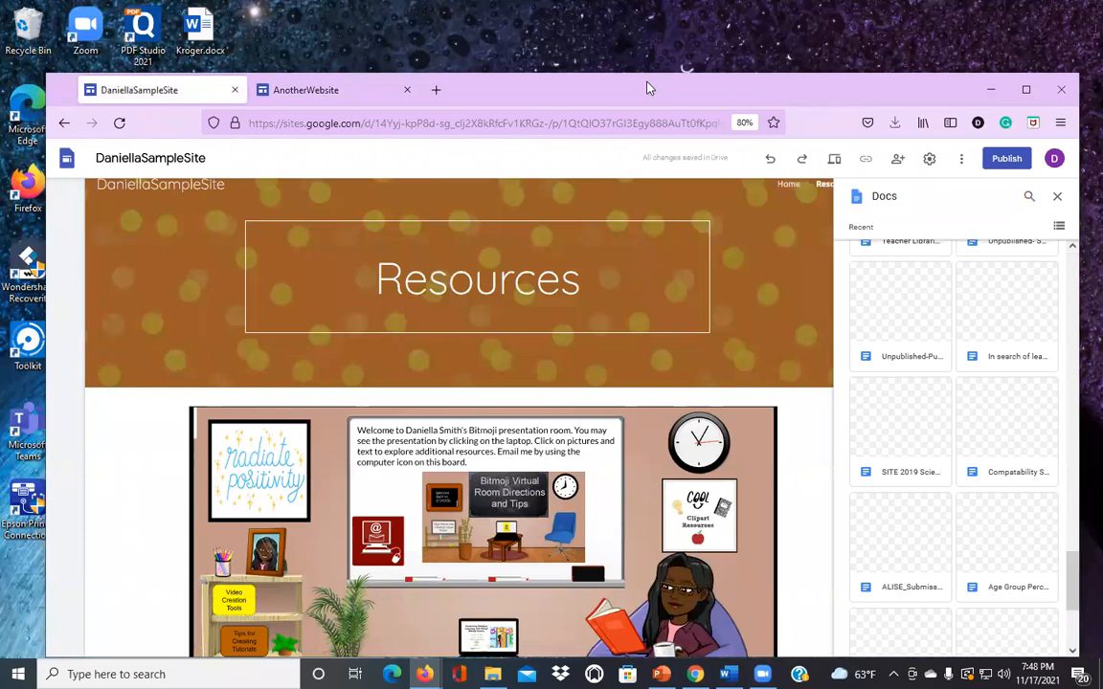
left_click(991, 89)
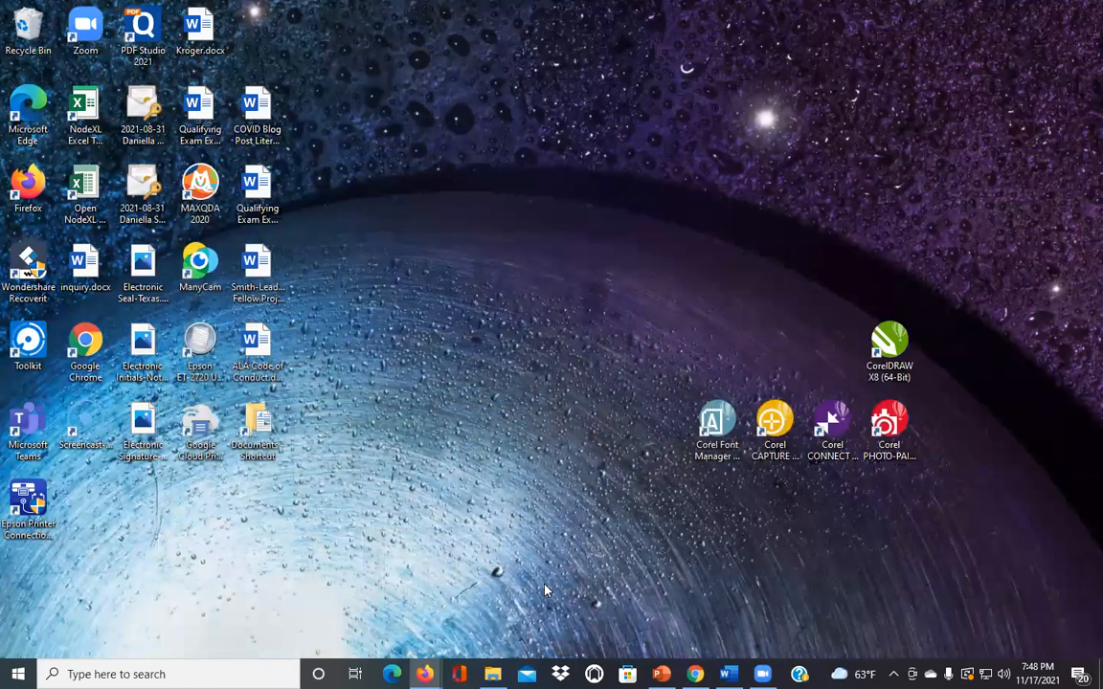
mouse_move(424, 674)
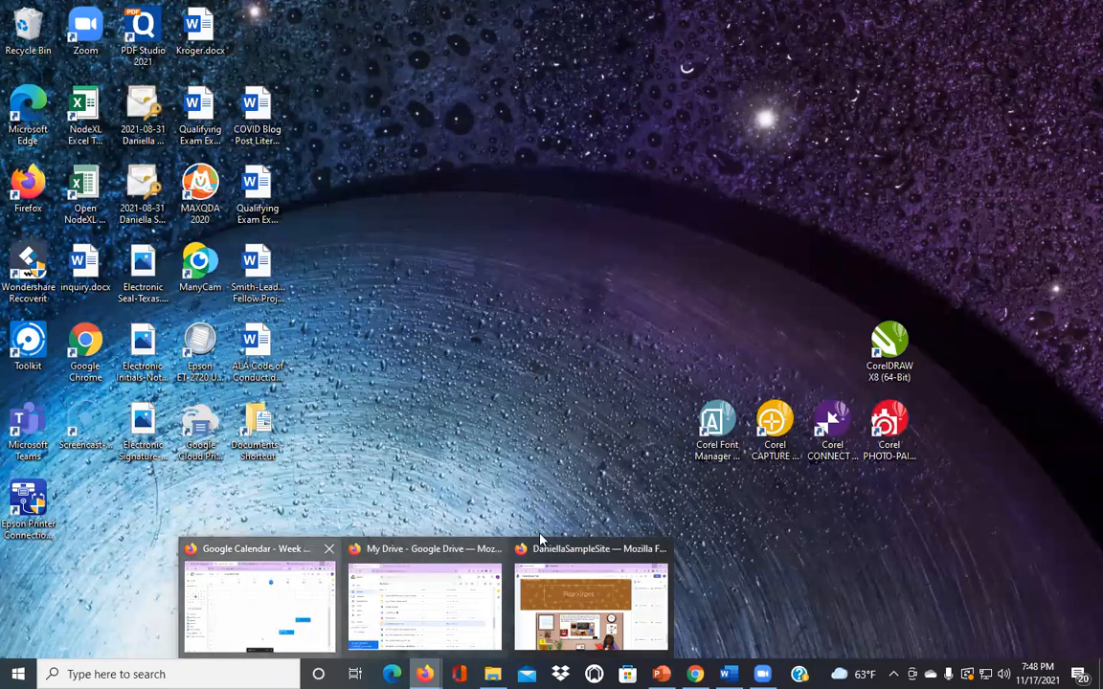
left_click(275, 619)
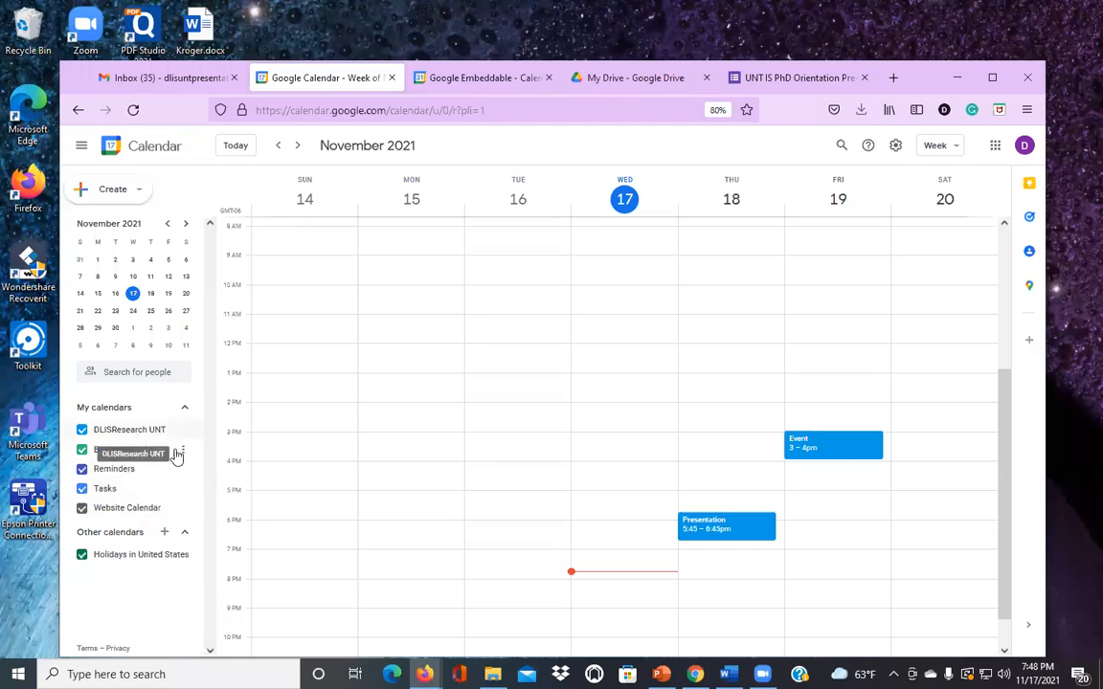
left_click(122, 434)
left_click(119, 436)
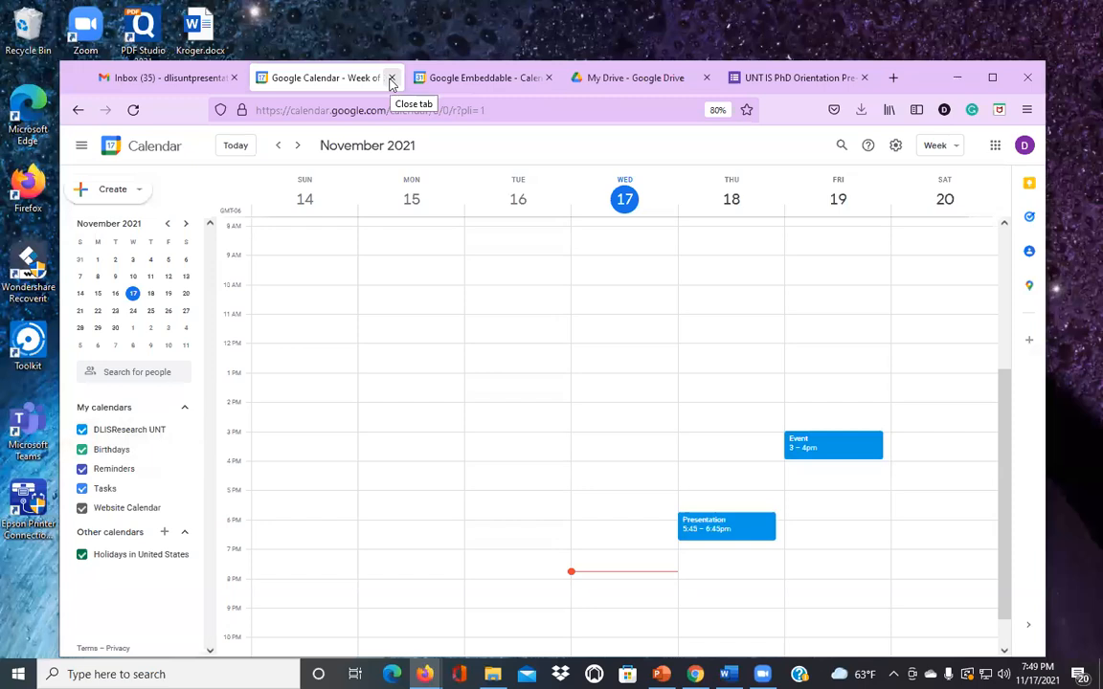
Step: Close the Google Calendar week view and the embed code page, and minimize that browser window
left_click(391, 78)
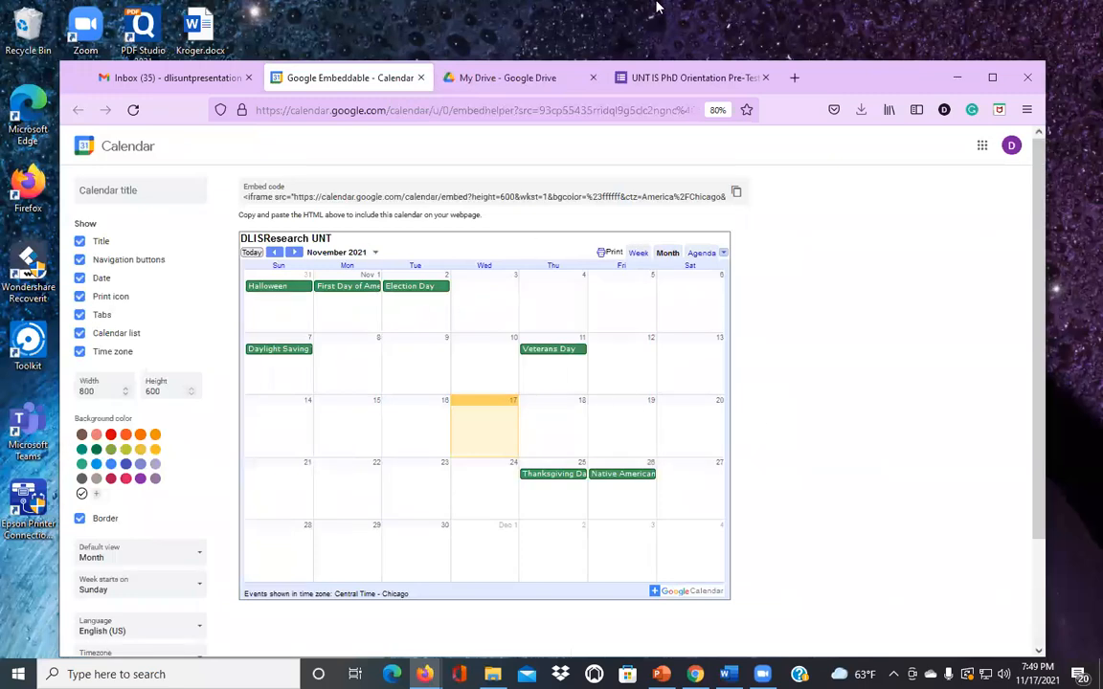
left_click(420, 77)
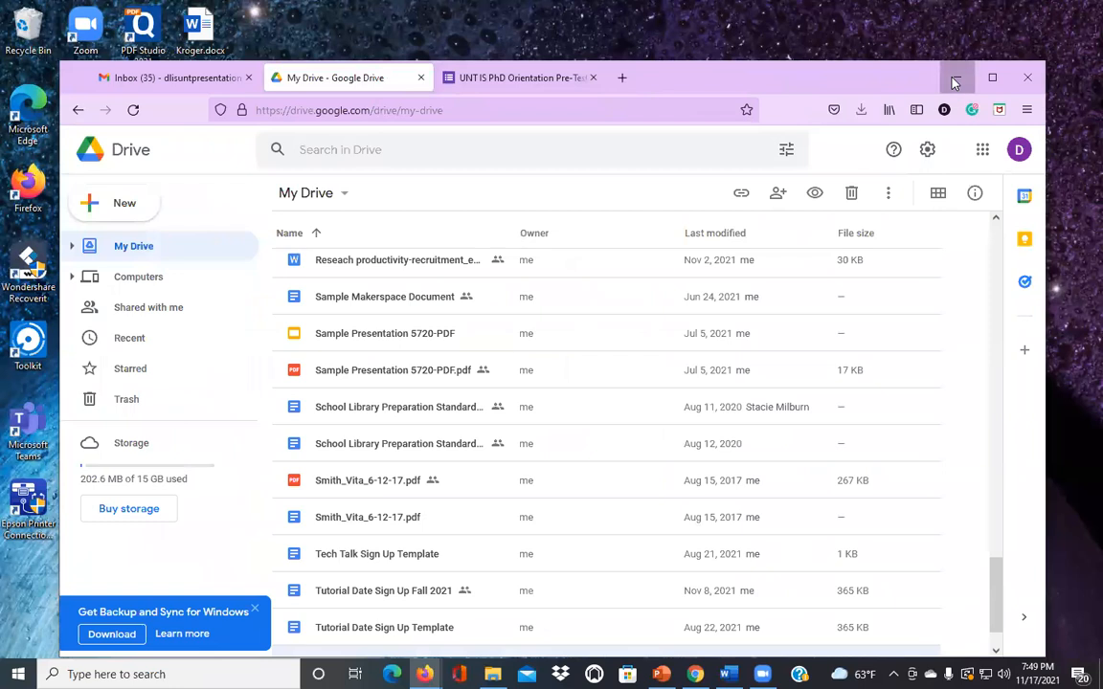
left_click(550, 136)
left_click(954, 83)
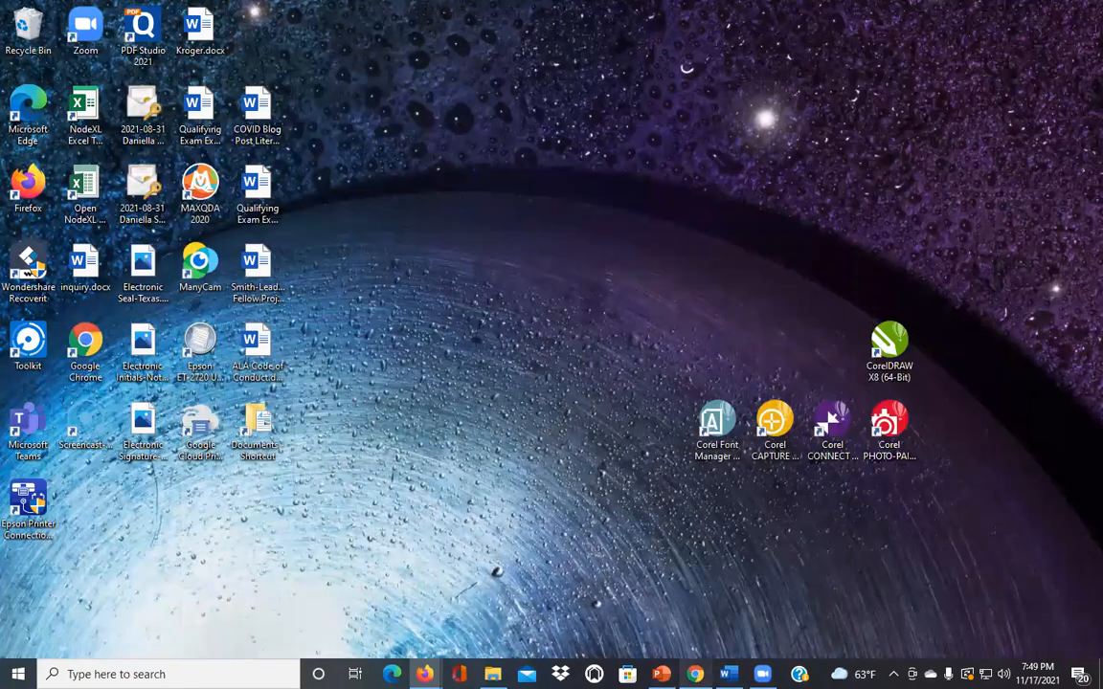
Step: Bring back the Google Sites window and view the November month of the embedded calendar in the AnotherWebsite preview
mouse_move(695, 673)
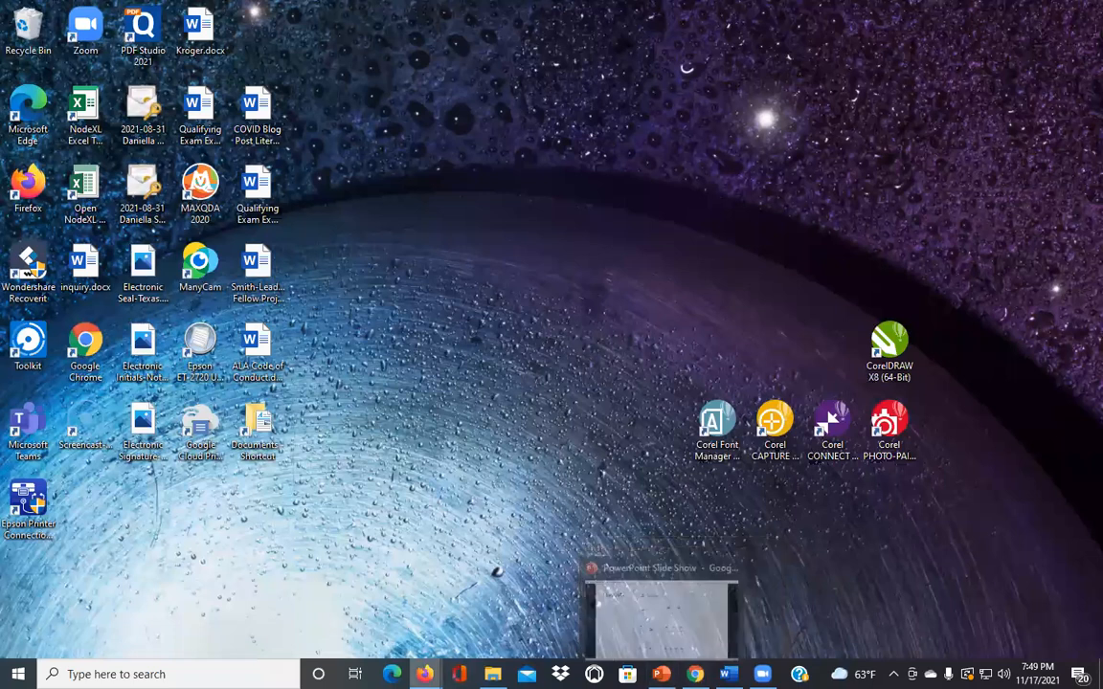
mouse_move(424, 674)
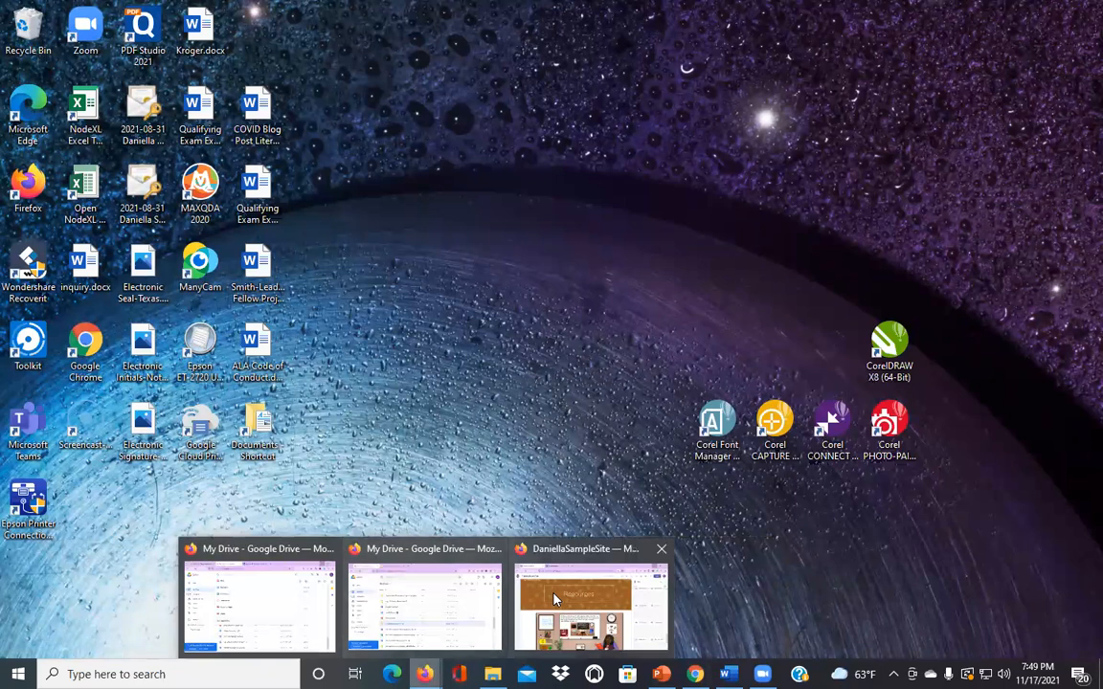
left_click(554, 600)
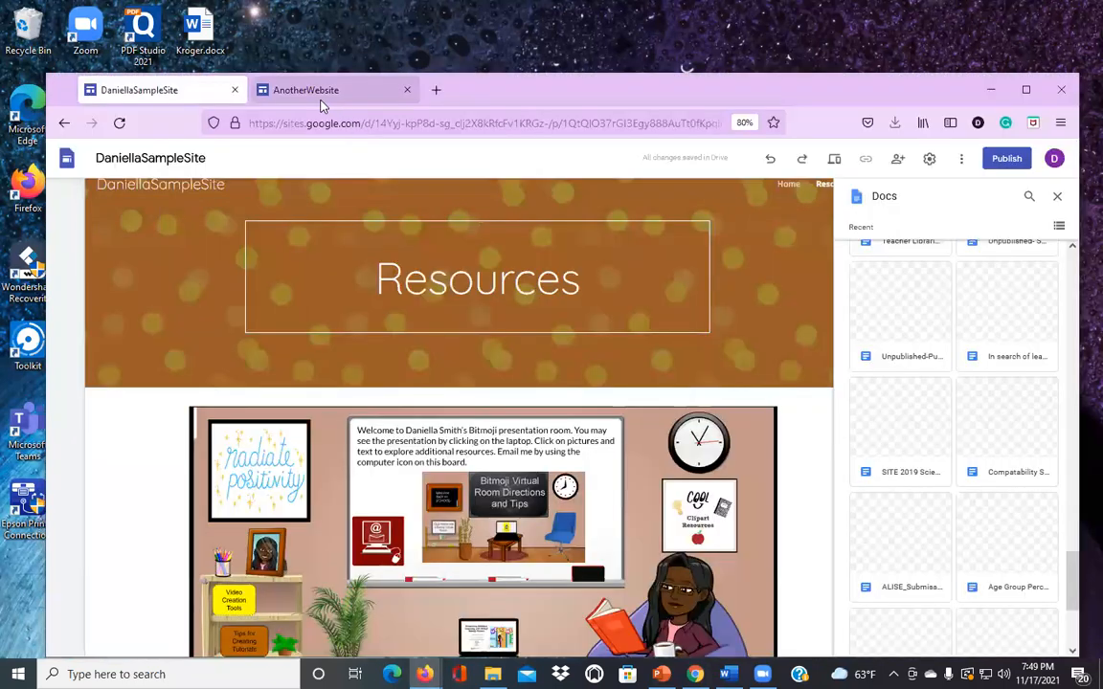
scroll(896, 527, "down", 3)
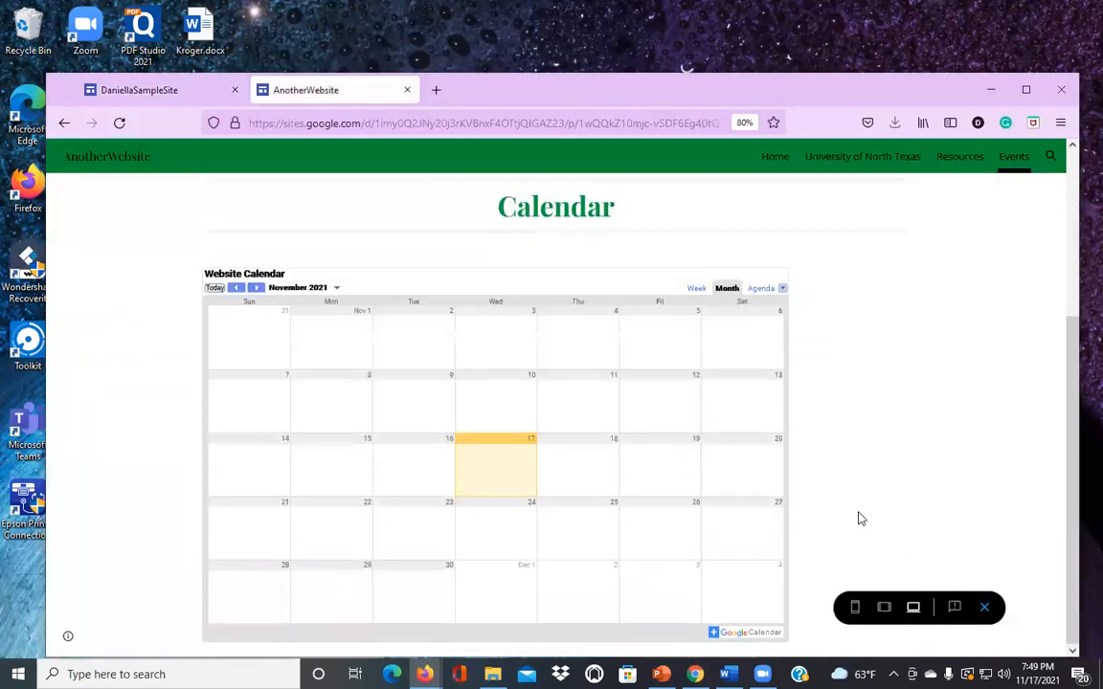
Step: Open the Resources page in the site preview and look over its collapsible sections and embedded map
scroll(859, 518, "up", 3)
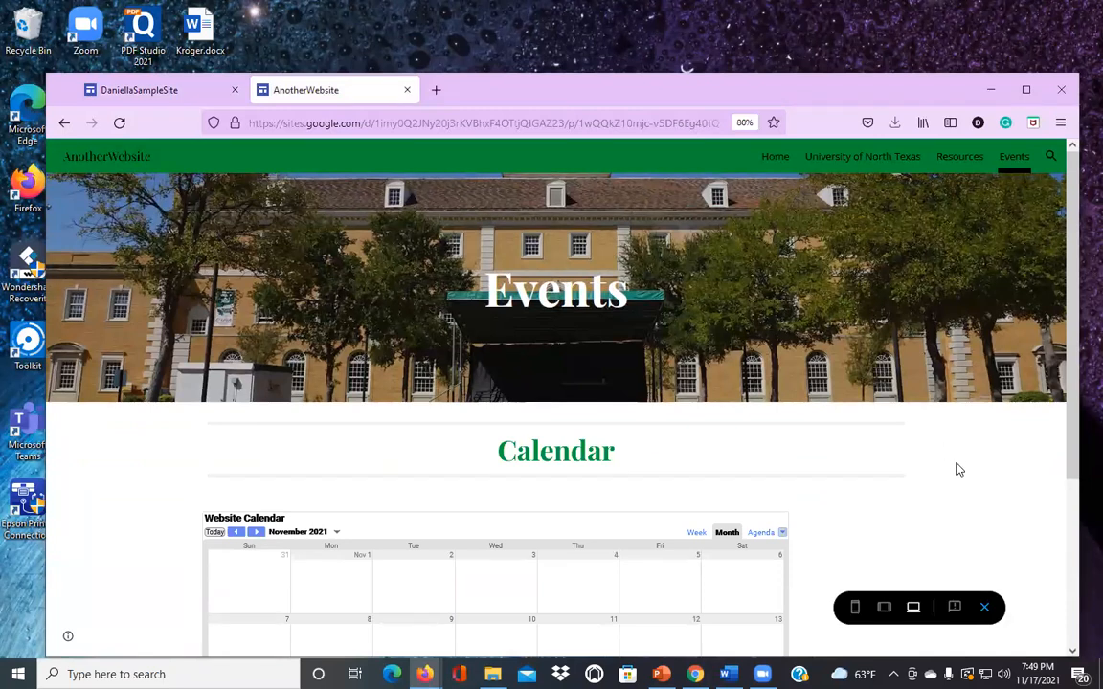
left_click(957, 158)
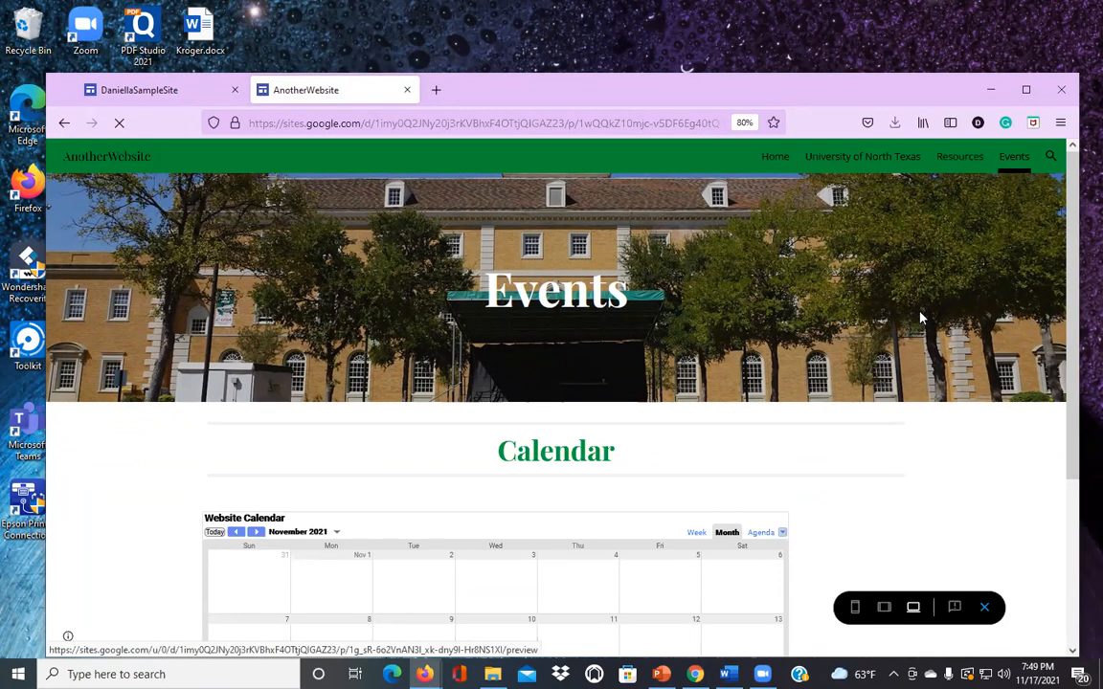
scroll(987, 520, "down", 5)
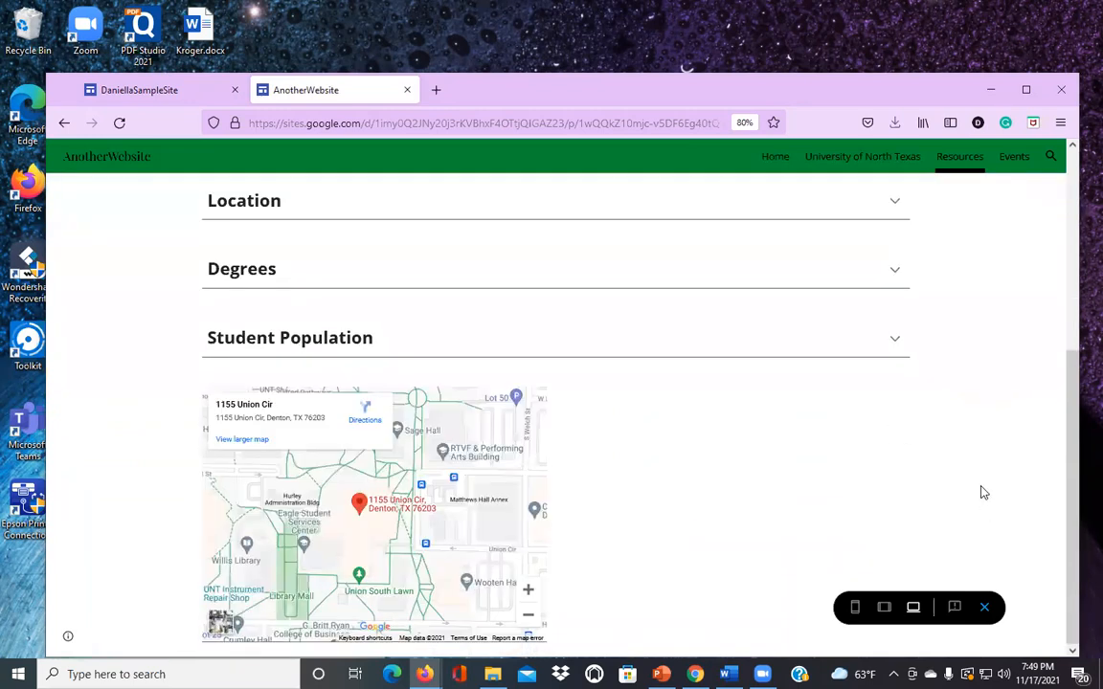
scroll(982, 489, "up", 4)
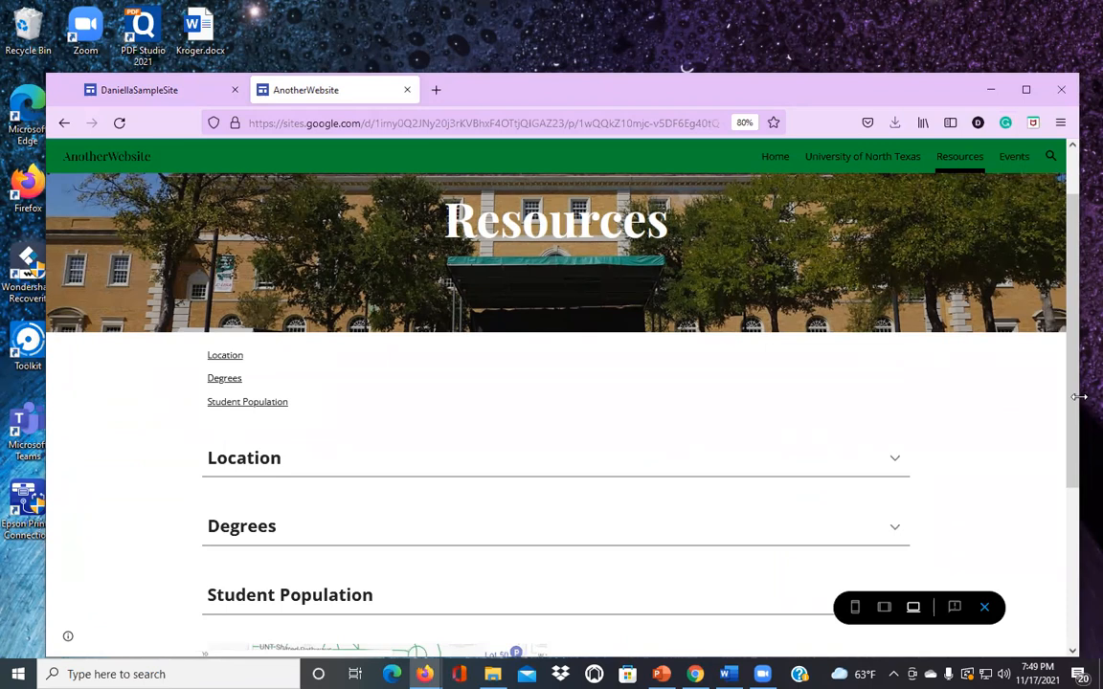
Step: Widen the browser window slightly, go to sites.google.com and open AnotherWebsite for editing
left_click_drag(1077, 397, 1100, 396)
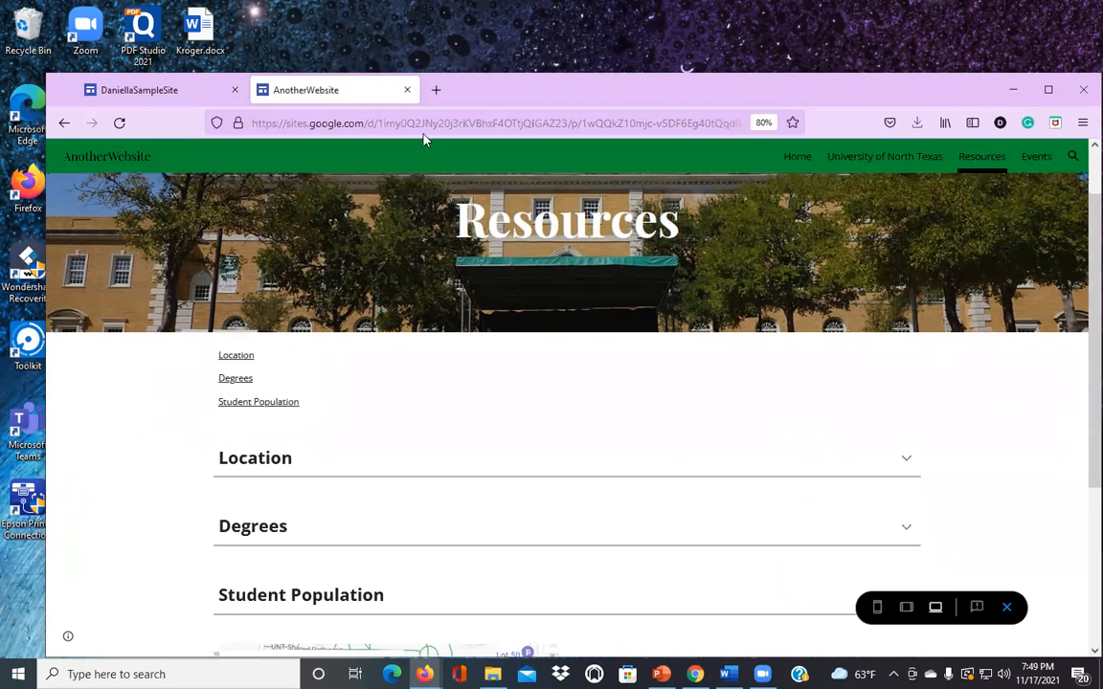
left_click(384, 124)
type("sites.google.com/")
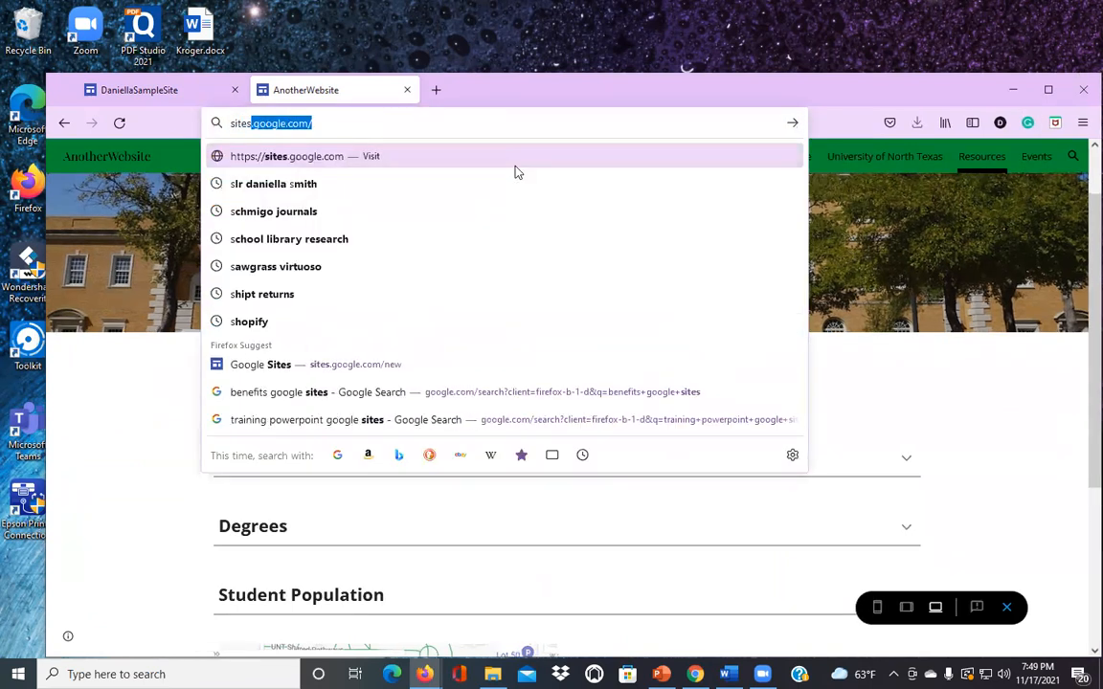
key("Return")
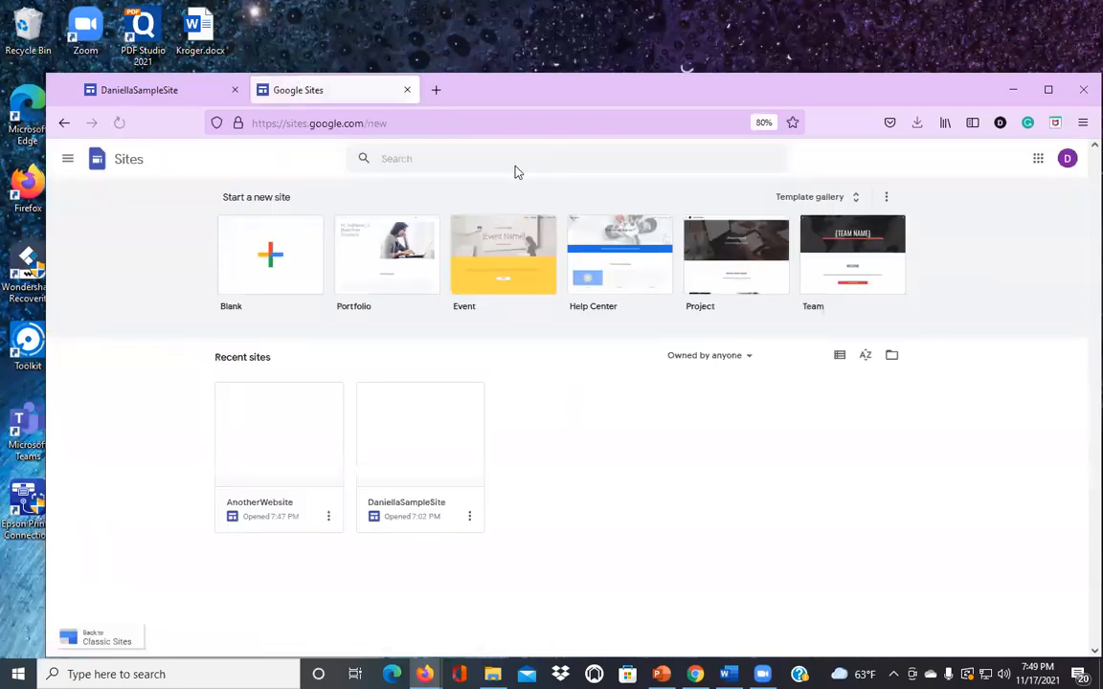
left_click(242, 507)
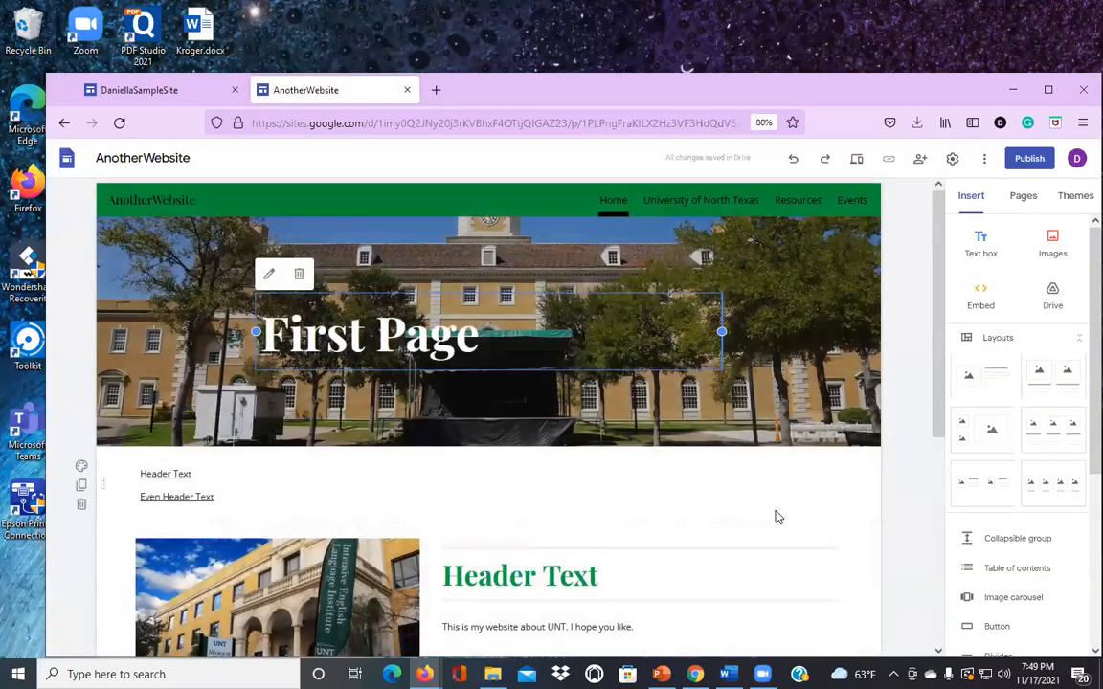
Step: Look through the Home page and then the Resources page of AnotherWebsite in the editor from start to end
scroll(771, 503, "down", 4)
scroll(775, 514, "up", 4)
scroll(776, 515, "down", 4)
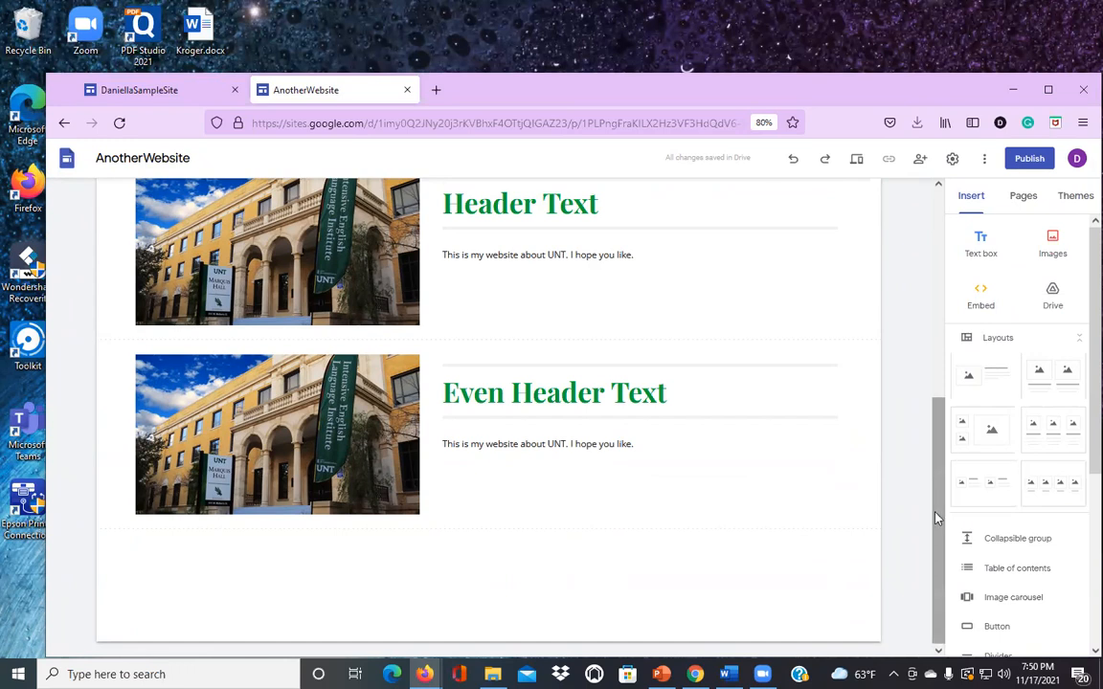
left_click_drag(935, 517, 936, 274)
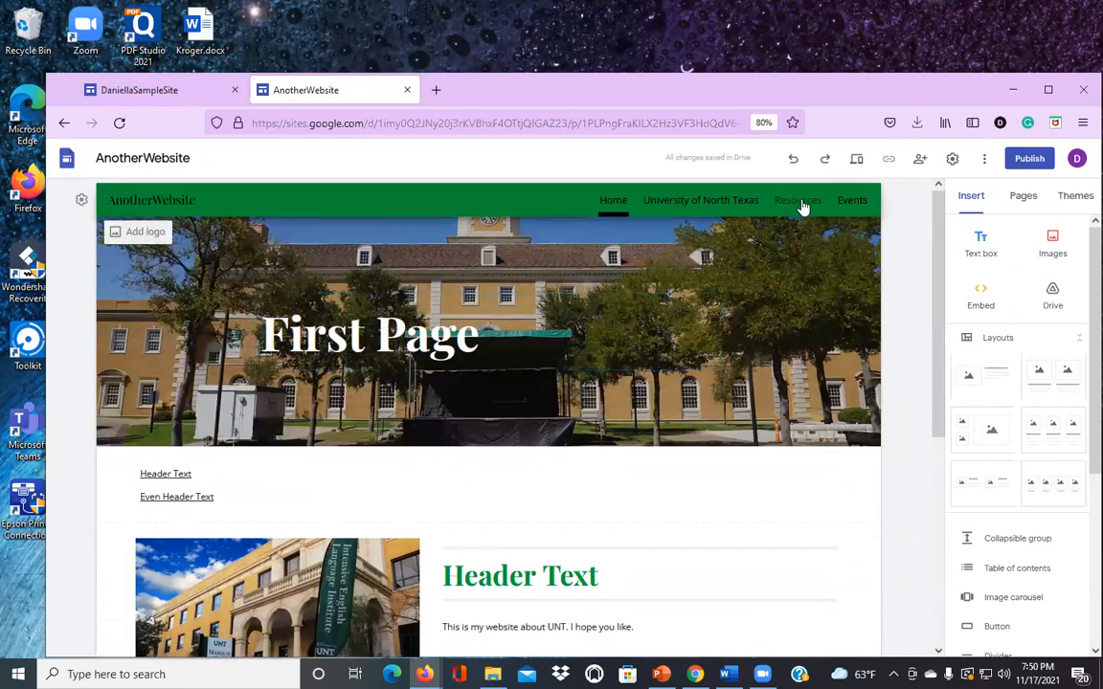
left_click(801, 203)
scroll(879, 496, "down", 10)
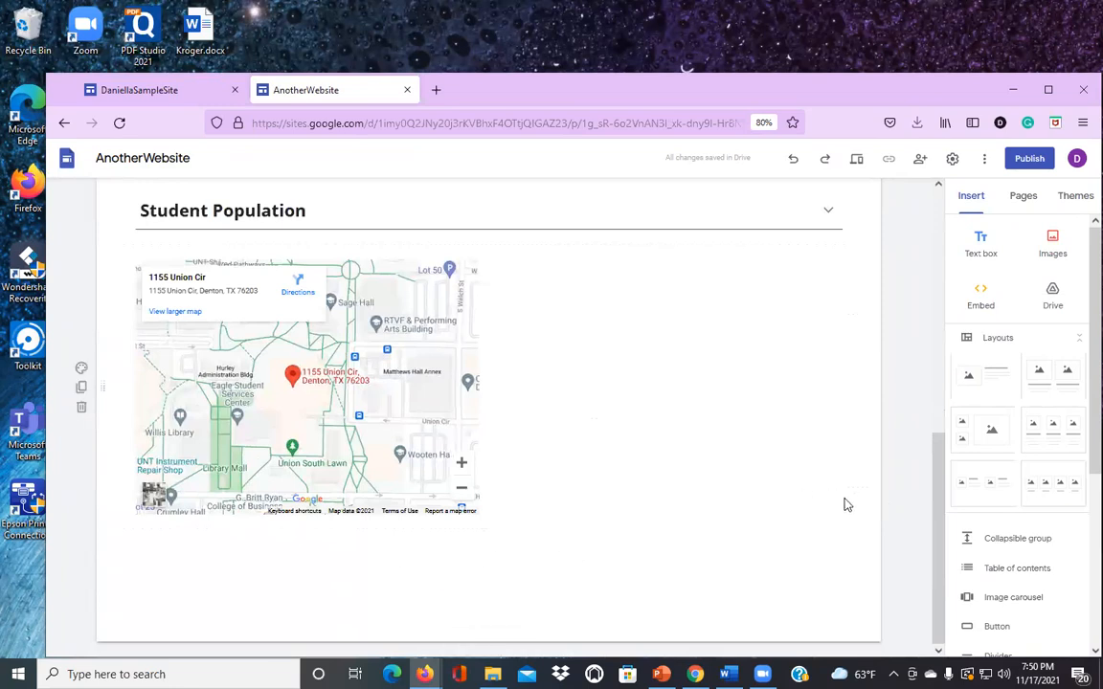
scroll(1078, 488, "down", 1)
scroll(1078, 459, "up", 1)
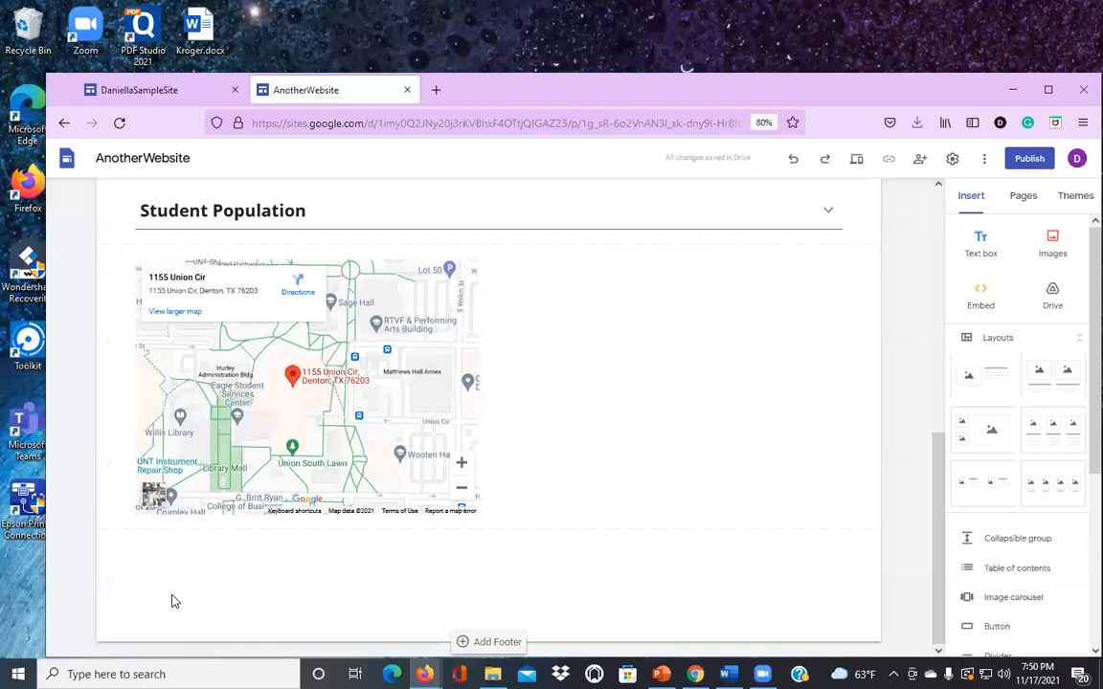
left_click_drag(938, 482, 935, 173)
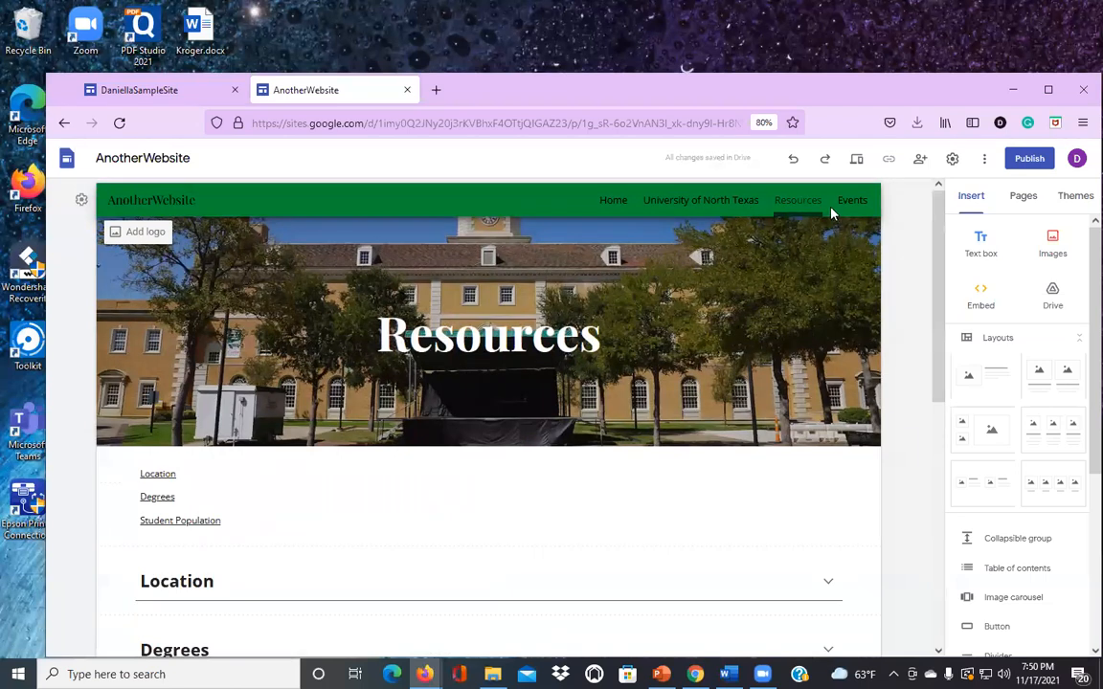
Step: Add a new page named "Web 2.0 Page" to AnotherWebsite
left_click(1022, 197)
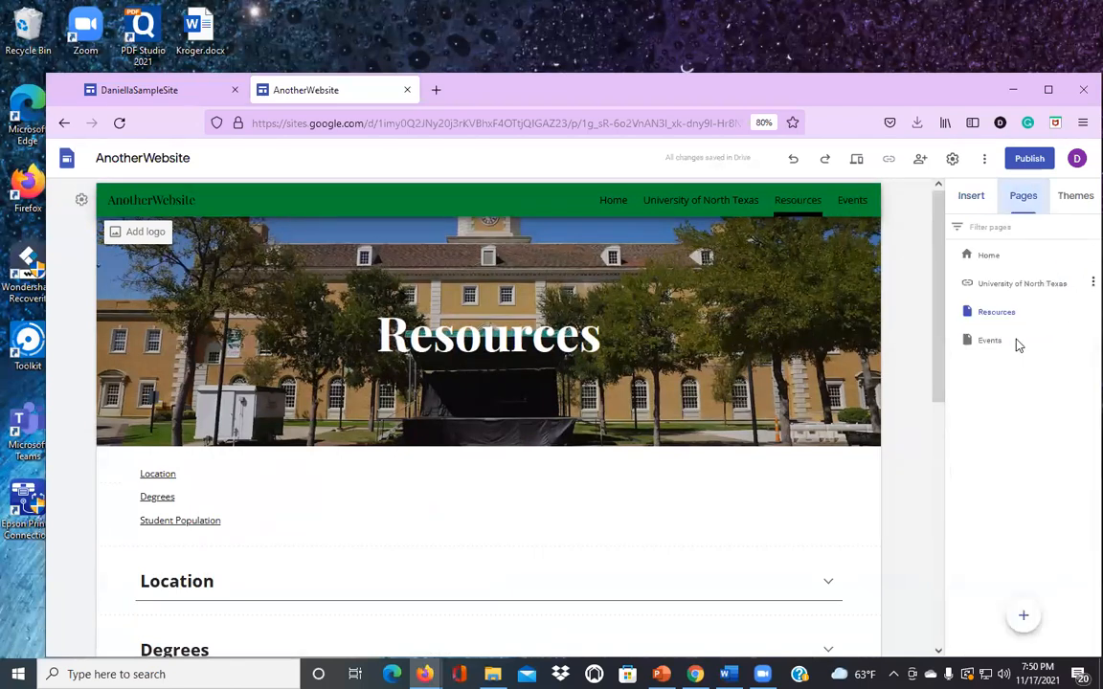
left_click(1022, 620)
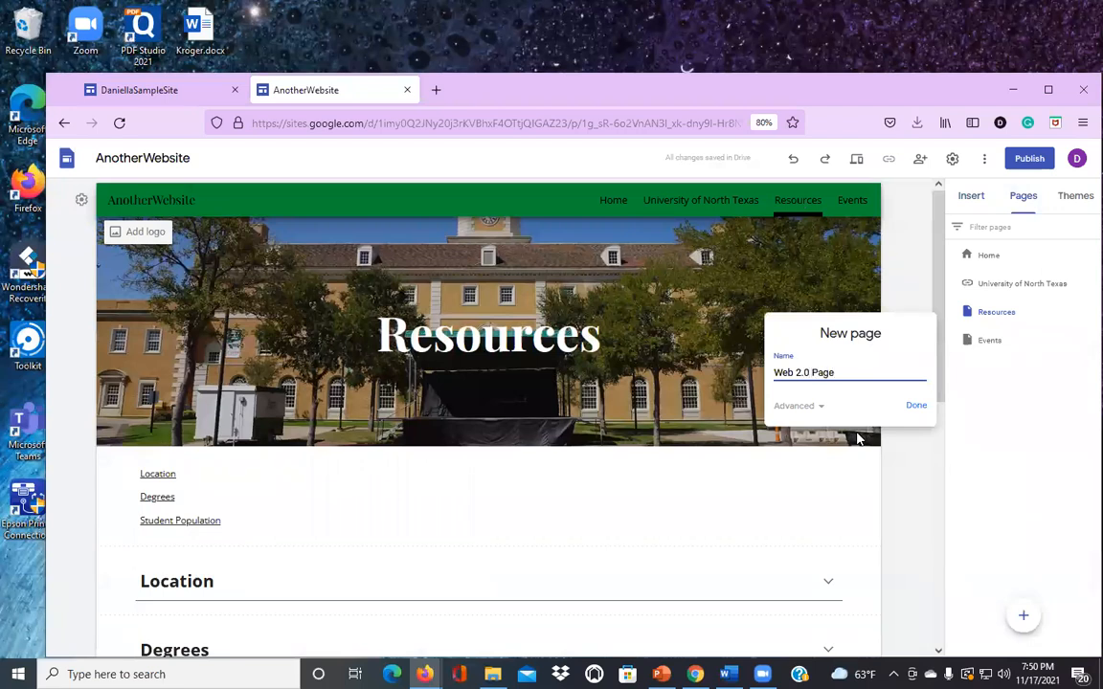
left_click(921, 412)
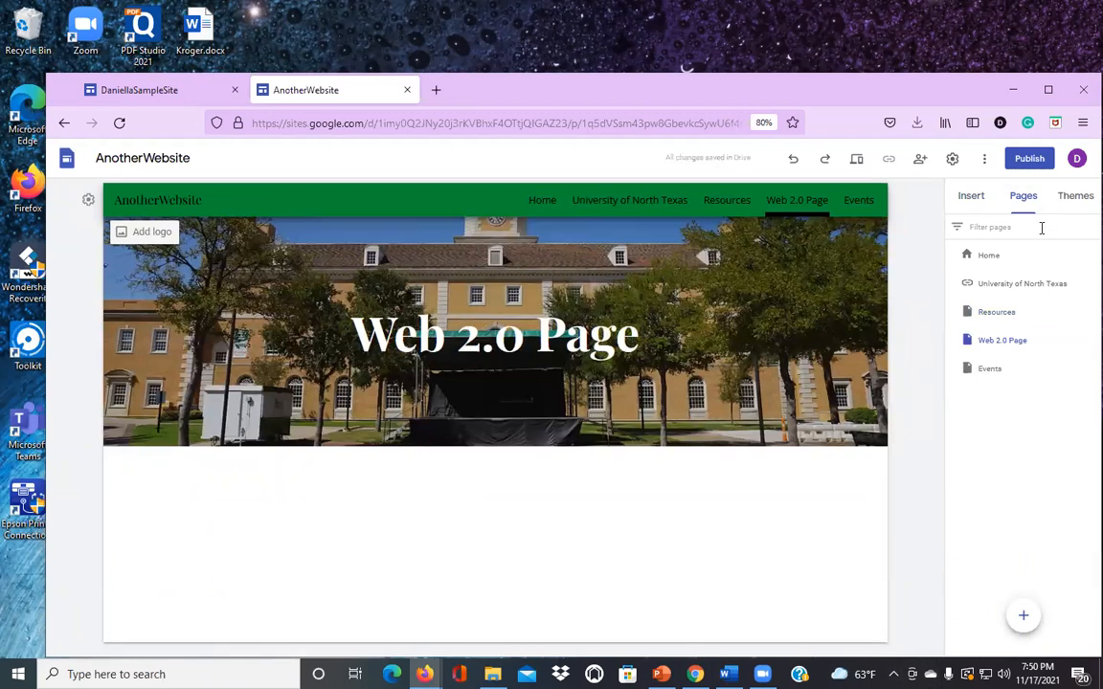
Step: Start an embed-code insertion on the Web 2.0 Page, and copy the Bitmoji Room Presentation Slide iframe code from the Word document
left_click(971, 199)
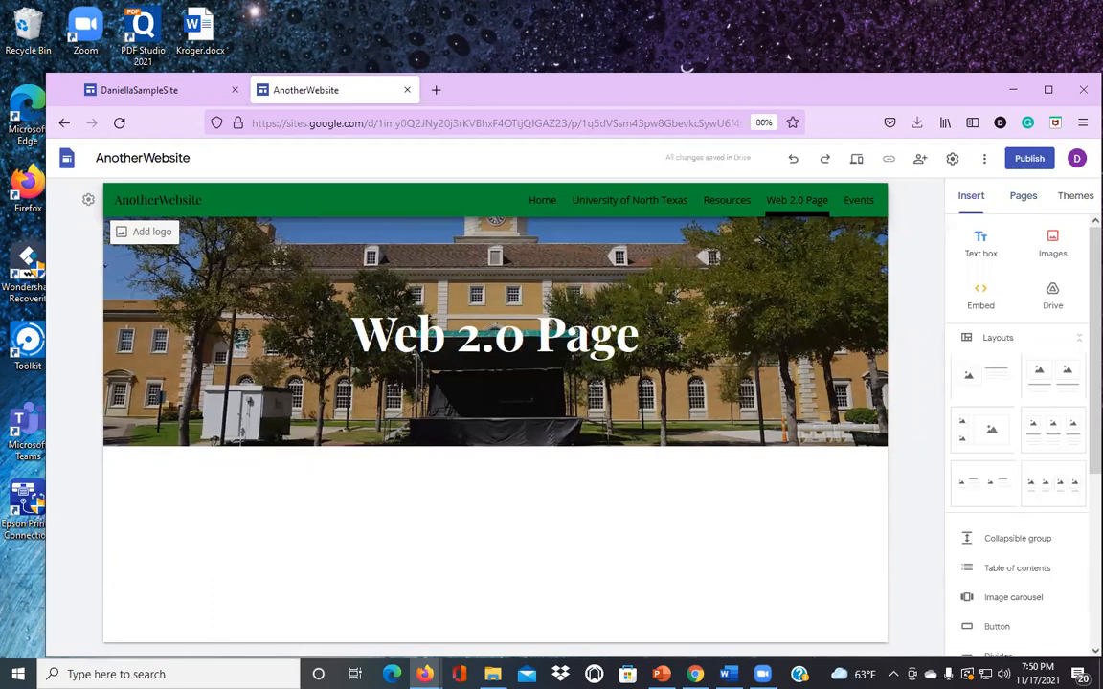
left_click(987, 293)
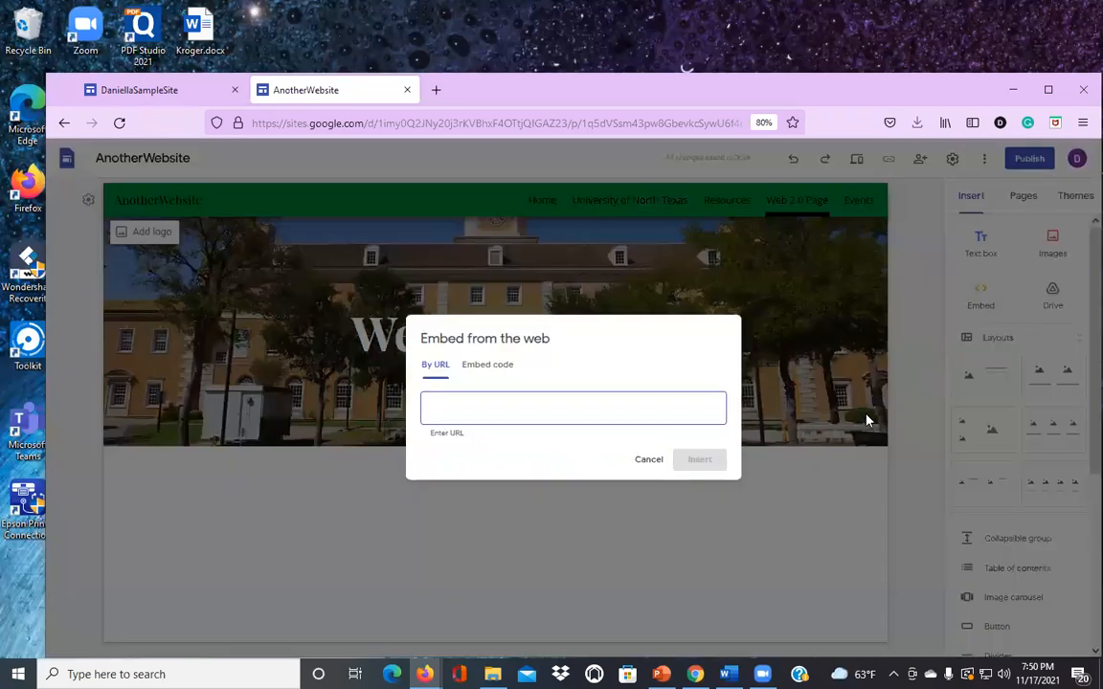
left_click(493, 365)
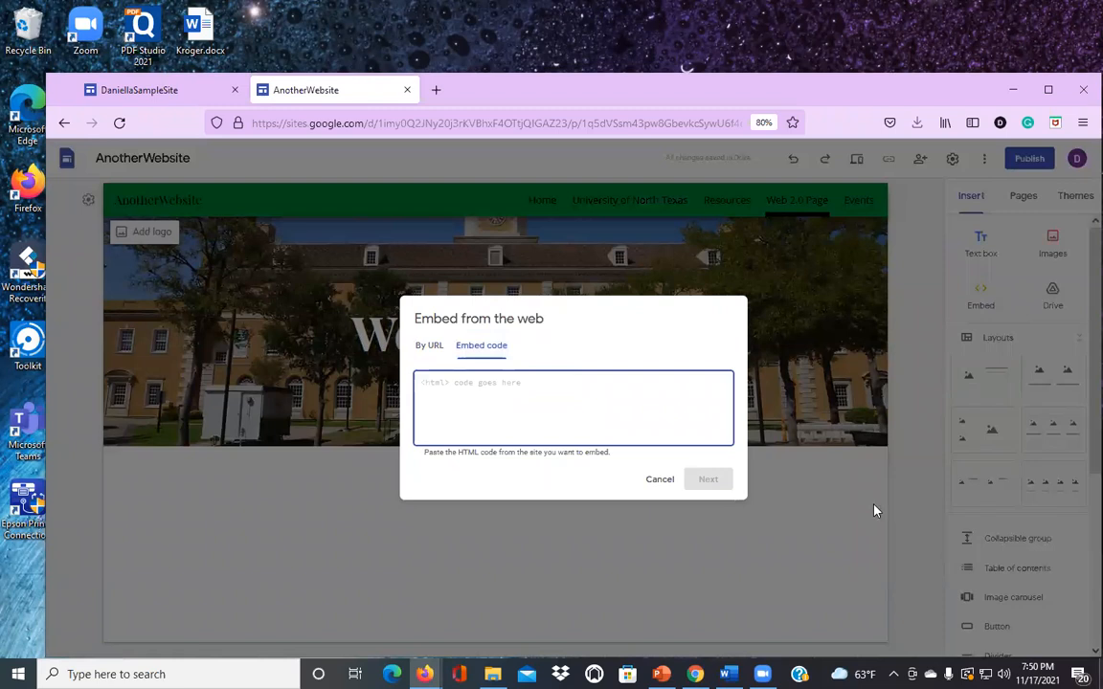
key("alt+Tab")
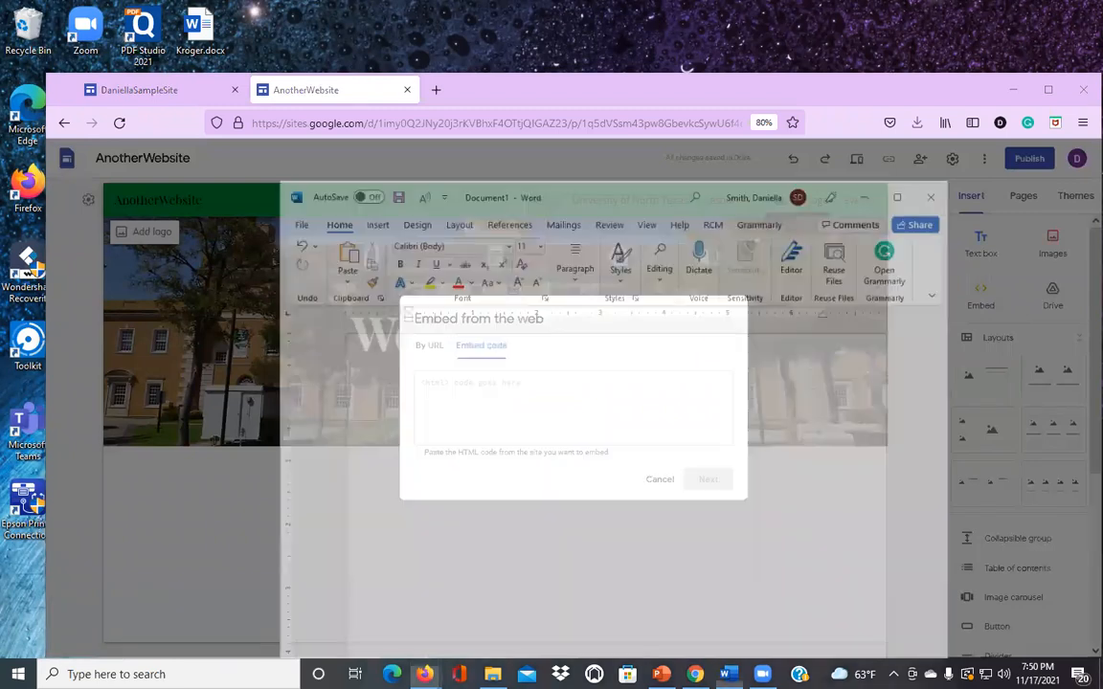
left_click(532, 463)
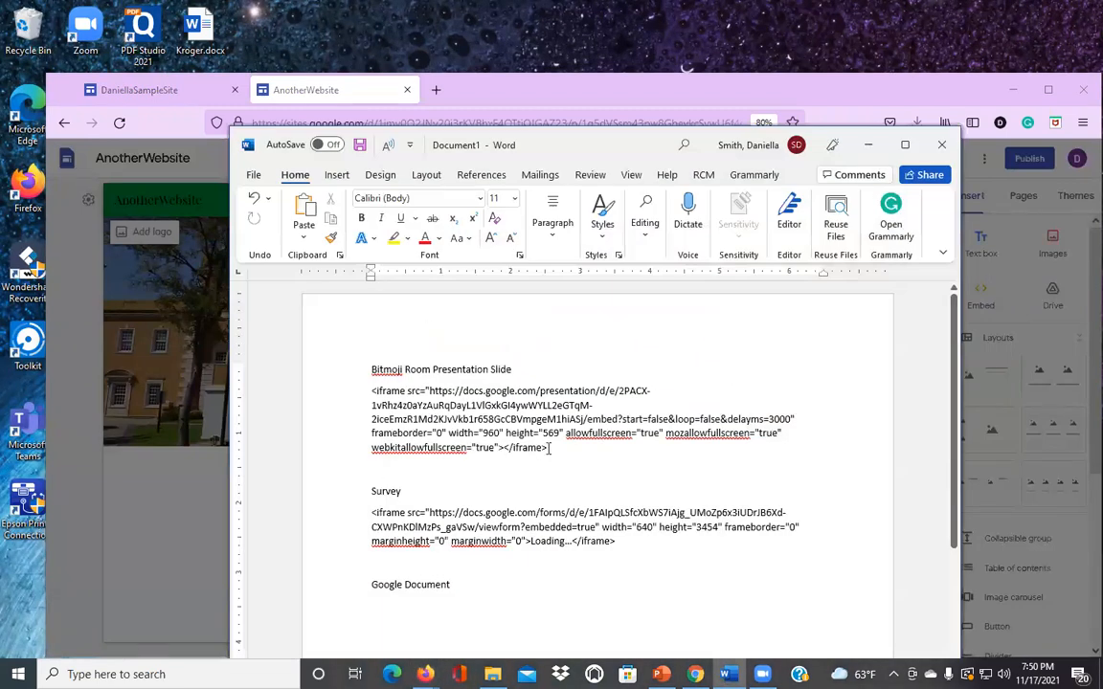
left_click_drag(551, 448, 372, 390)
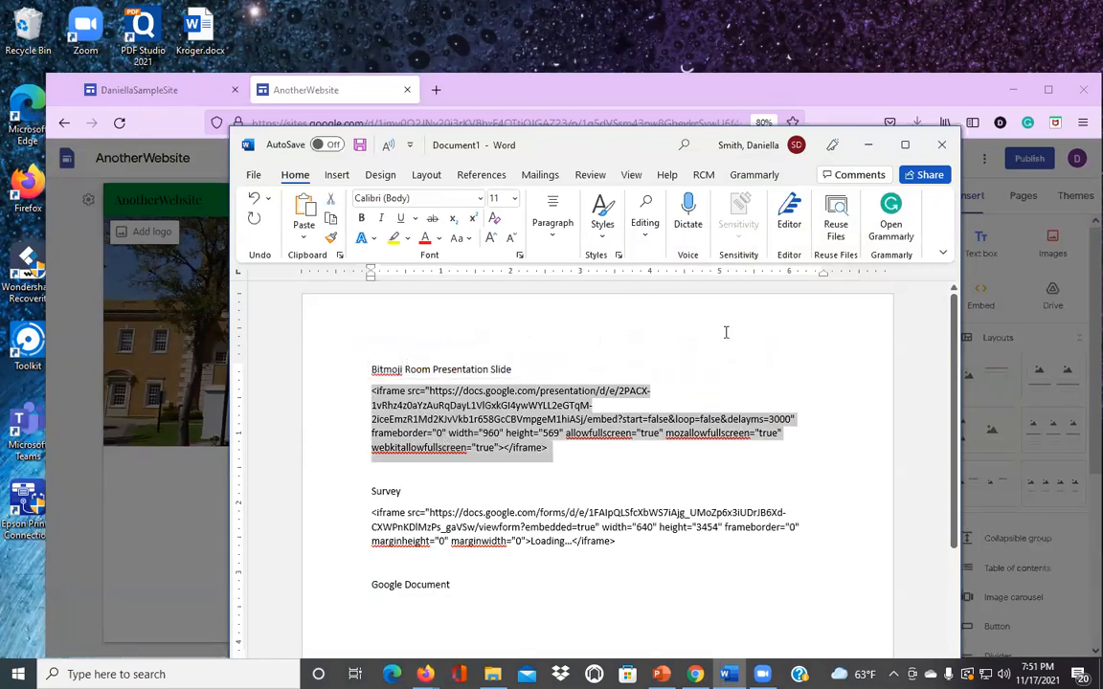
Step: Minimize Word, paste the copied presentation iframe code as the embed code and continue to its preview
left_click(867, 144)
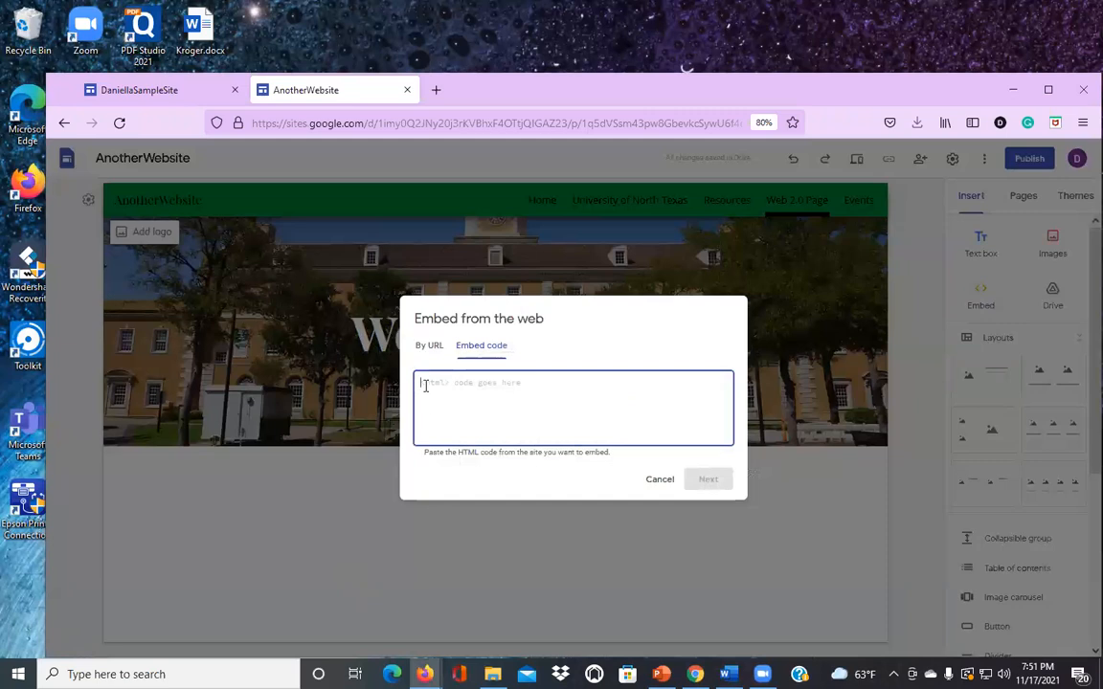
type("<iframe src=\"https://docs.google.com/presentation/d/e/2PACX-1vRhz4z8aYzAuRqDayL1VlGxkGI4ywWYLL2eGTqM-2iceEmzR1Md2KJvVkbir658GcCBVmpgeMihiASj/embed?start=false&loop=false&delayms=3000\" frameborder=\"0\" width=\"960\" height=\"569\" allowfullscreen=\"true\" mozallowfullscreen=\"true\" webkitallowfullscreen=\"true\"></iframe>")
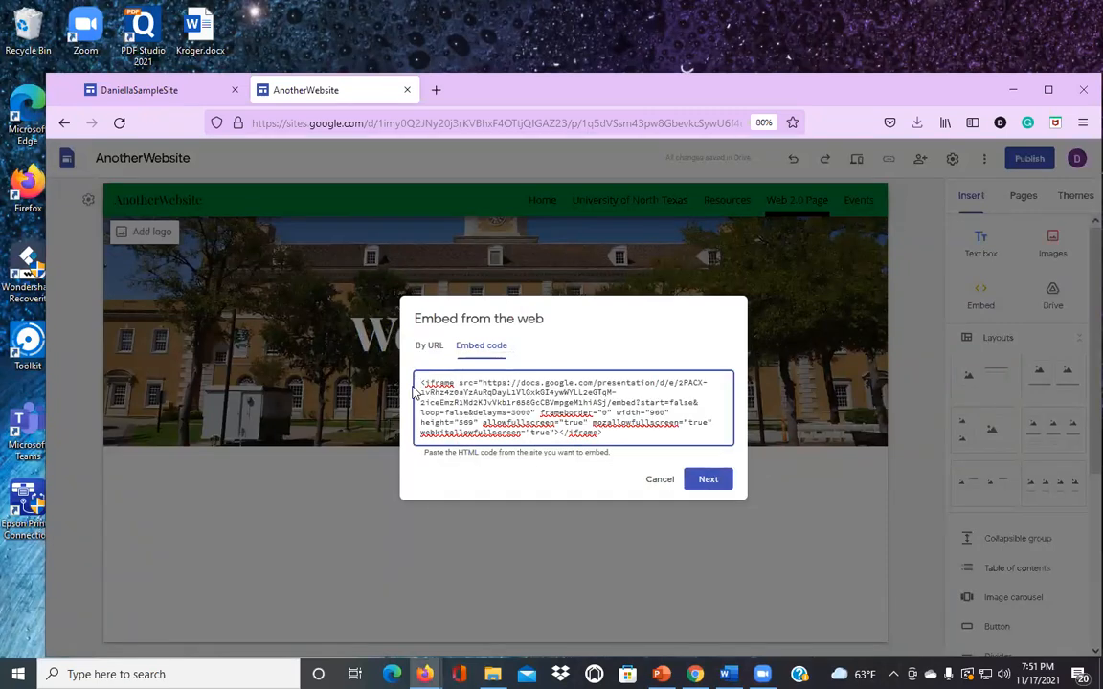
left_click(717, 481)
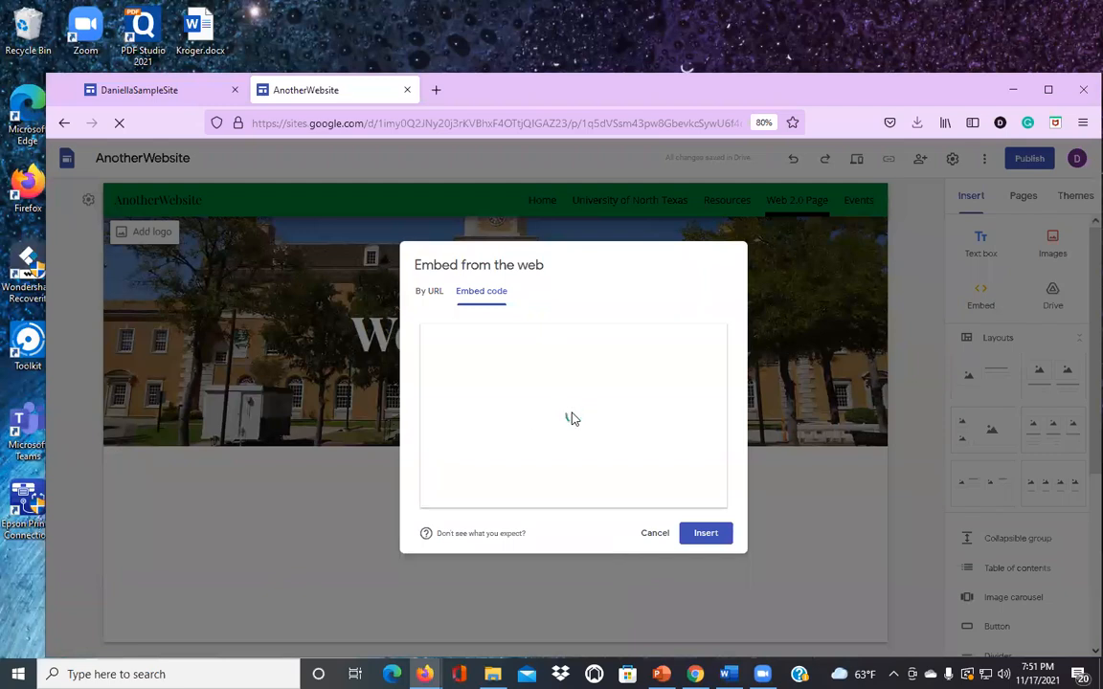
Step: Switch to DaniellaSampleSite and examine the Bitmoji room presentation already embedded above the Take a Survey section
left_click(154, 92)
scroll(817, 450, "down", 3)
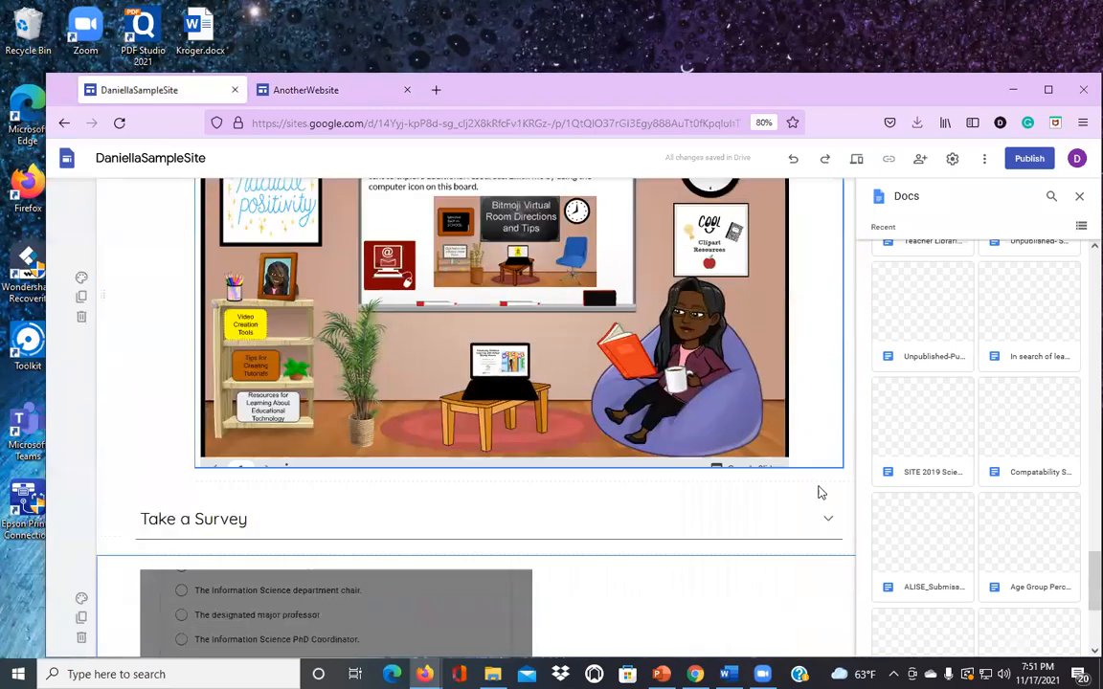
scroll(819, 517, "down", 1)
scroll(820, 517, "up", 2)
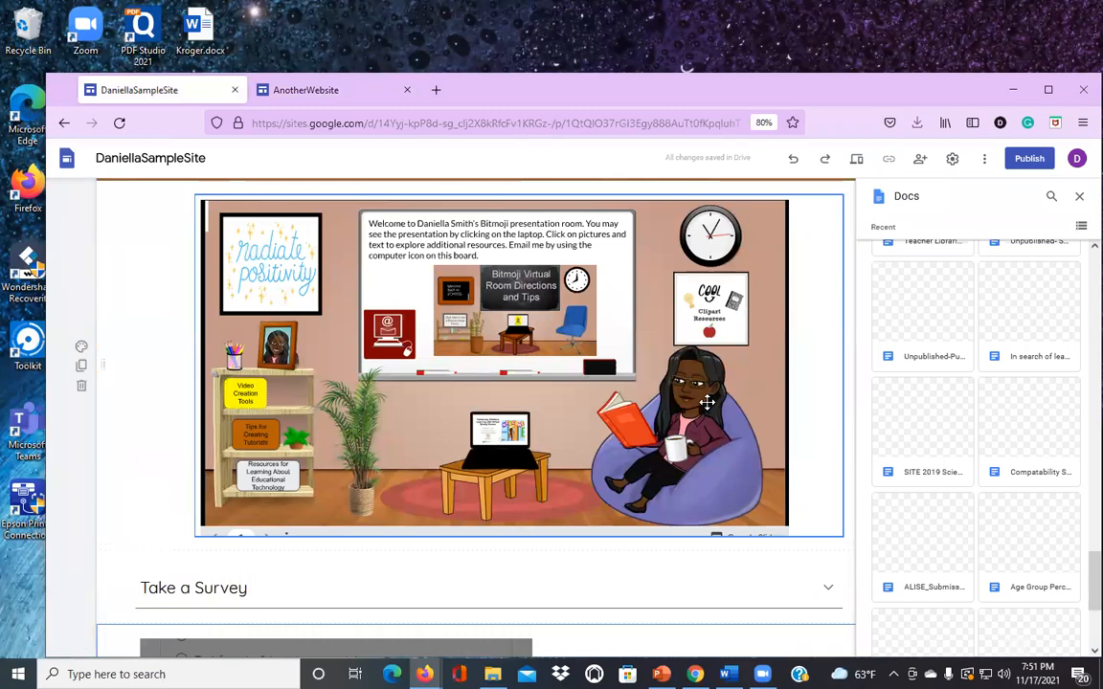
left_click(251, 397)
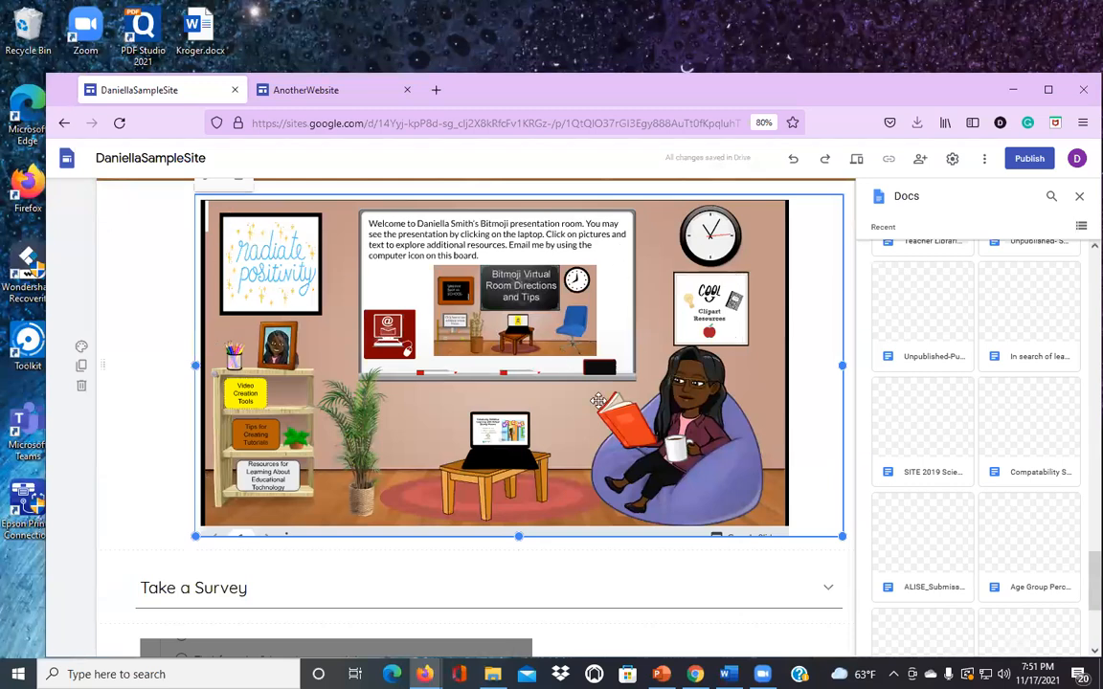
Step: Return to AnotherWebsite, insert the embedded Bitmoji presentation and enlarge its frame until the whole slide fits
left_click(327, 96)
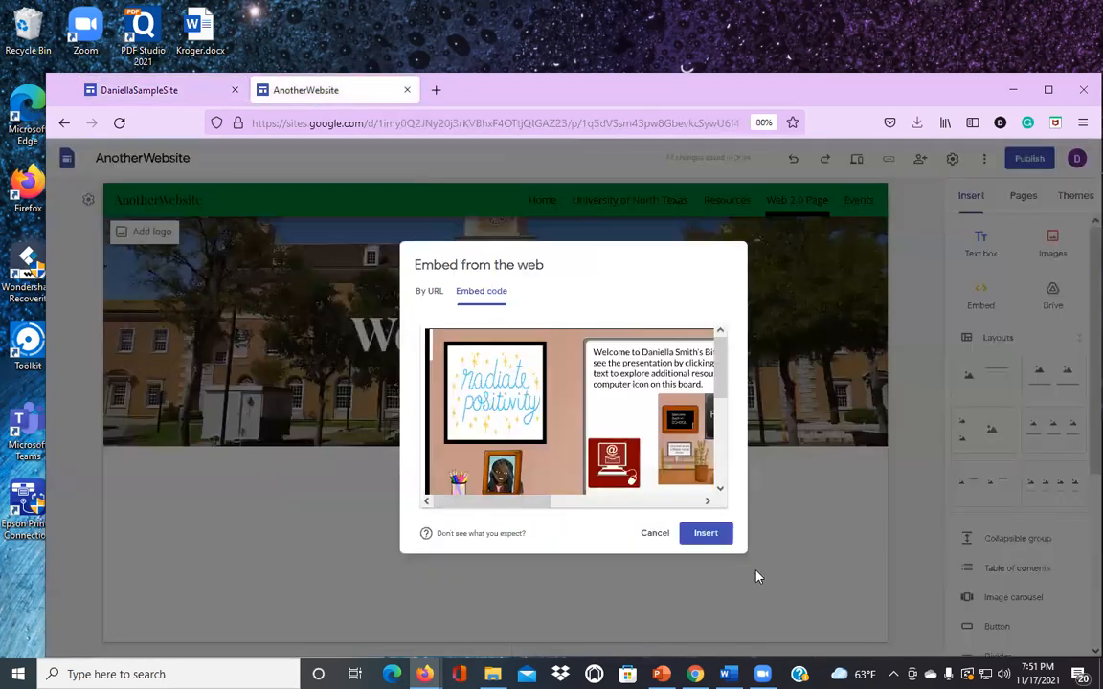
left_click(716, 535)
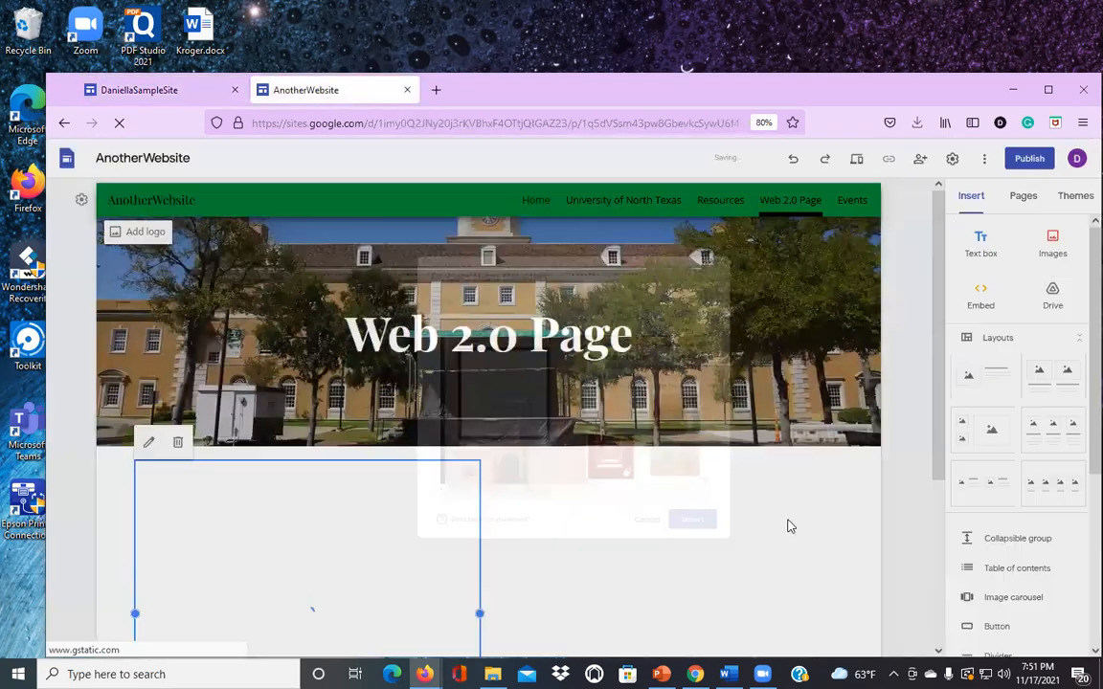
scroll(718, 474, "down", 4)
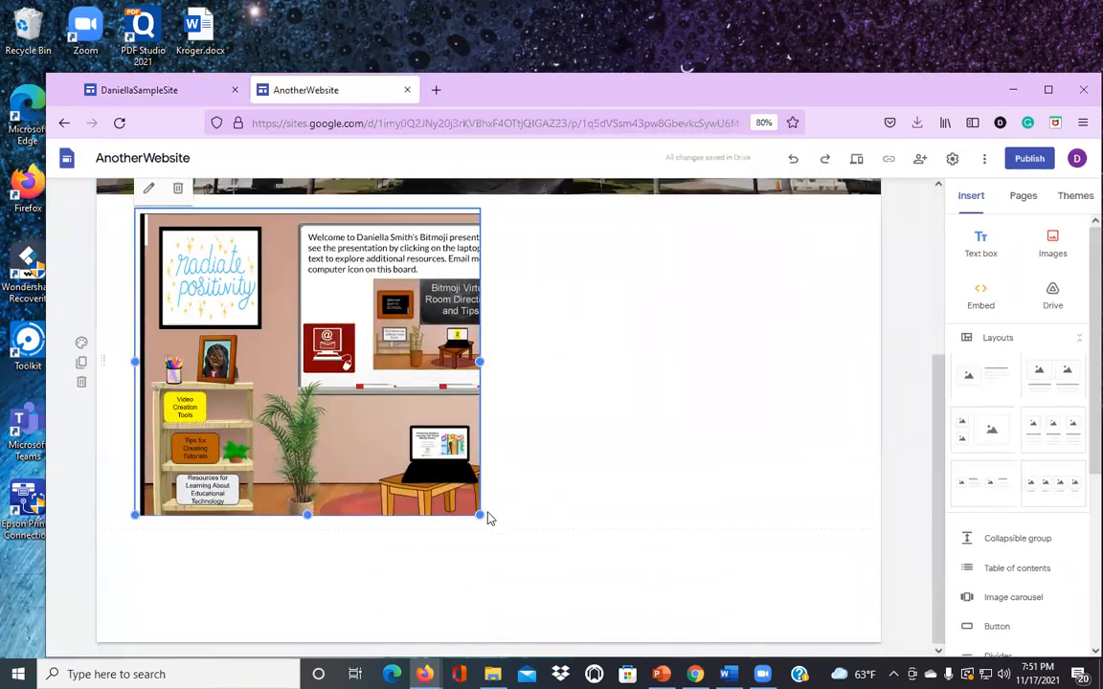
left_click_drag(475, 512, 789, 571)
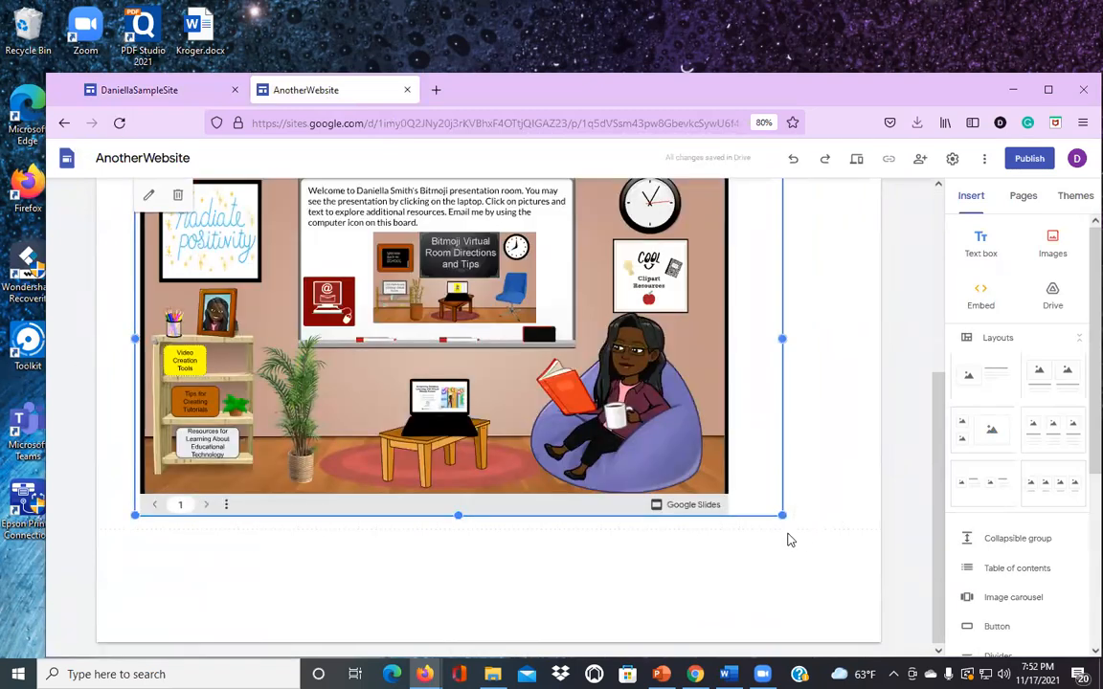
Step: Preview the Web 2.0 Page and check how the embedded Bitmoji room presentation displays
left_click(852, 159)
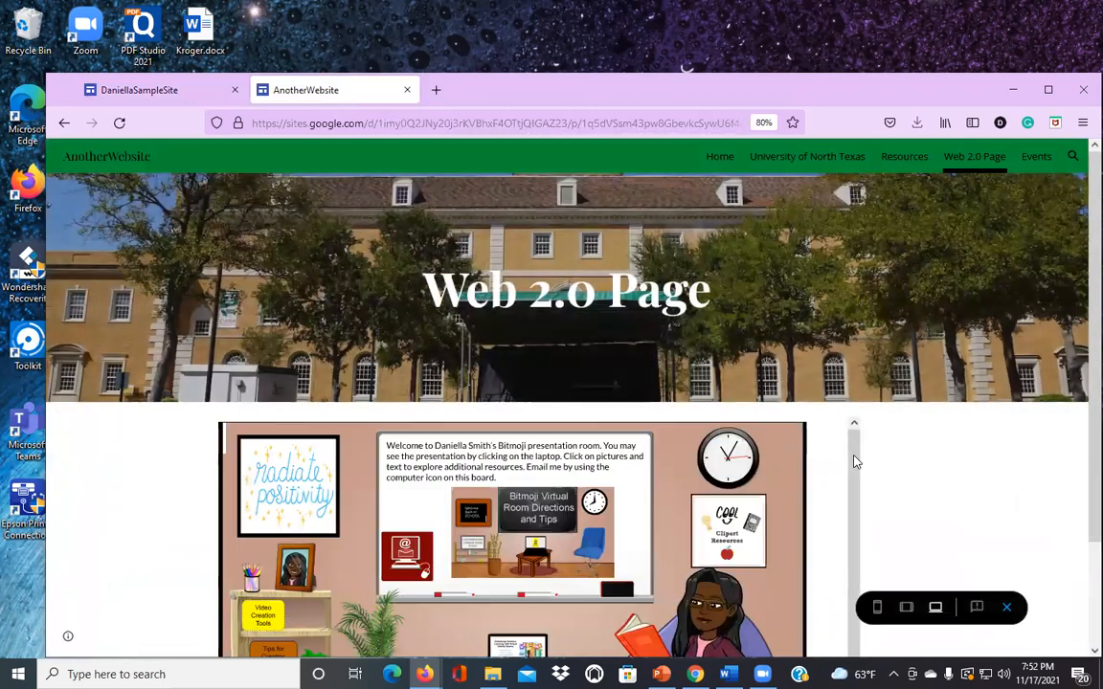
scroll(815, 519, "down", 1)
scroll(796, 424, "down", 1)
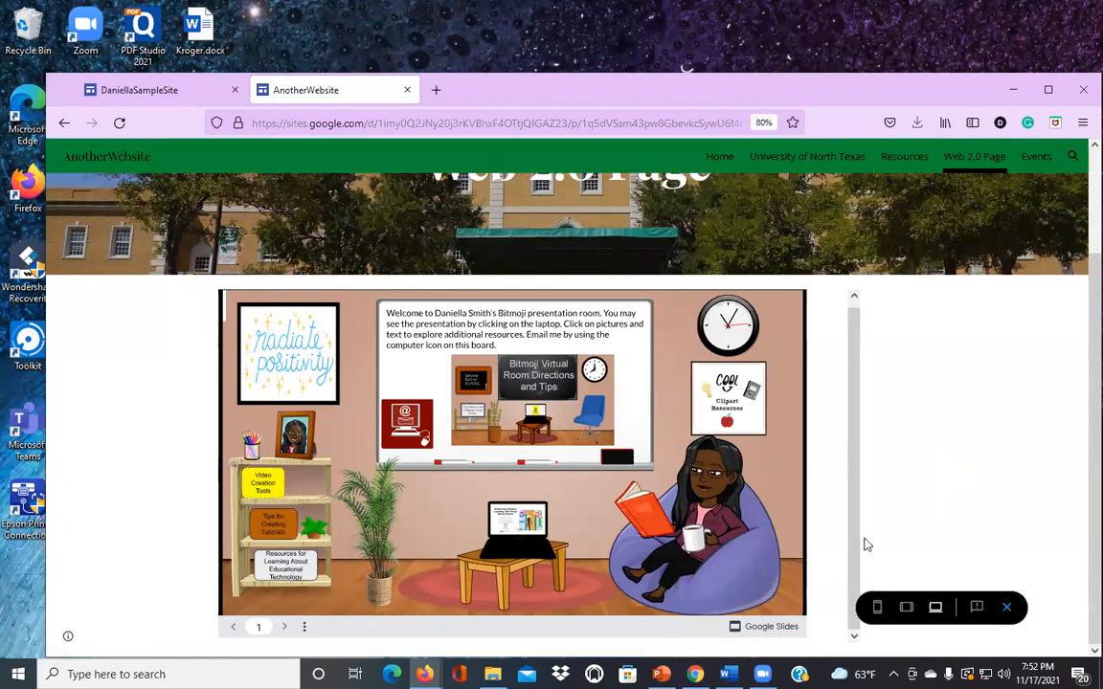
scroll(863, 536, "up", 2)
scroll(885, 525, "down", 2)
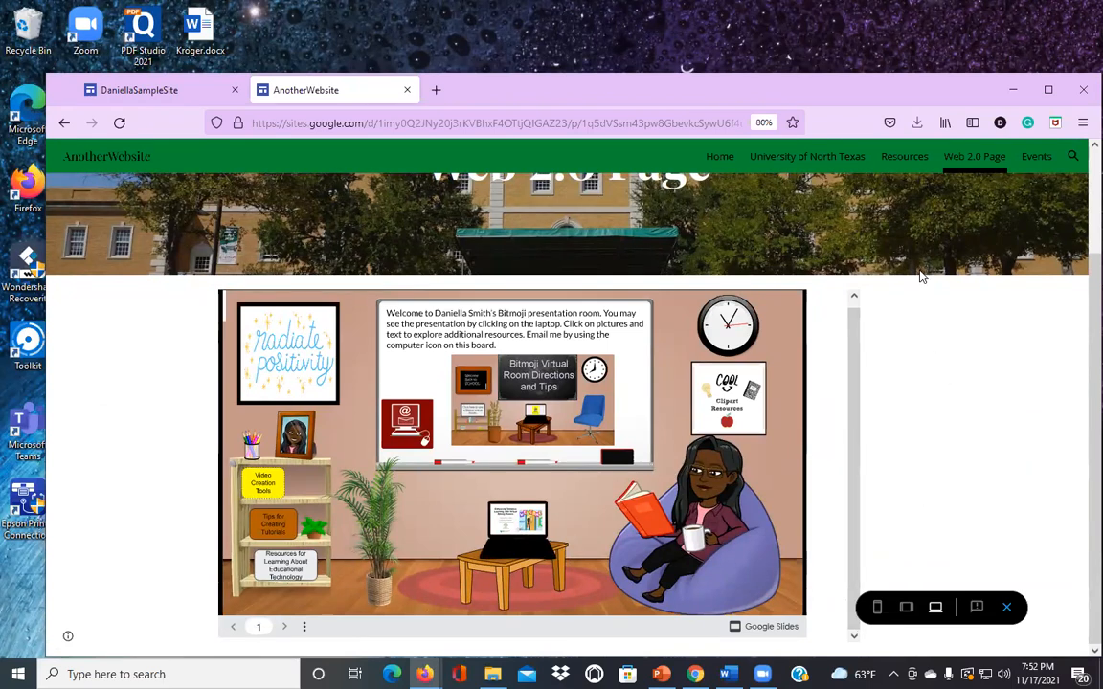
Step: Leave the preview and delete the embedded Bitmoji room presentation from the Web 2.0 Page
left_click(63, 124)
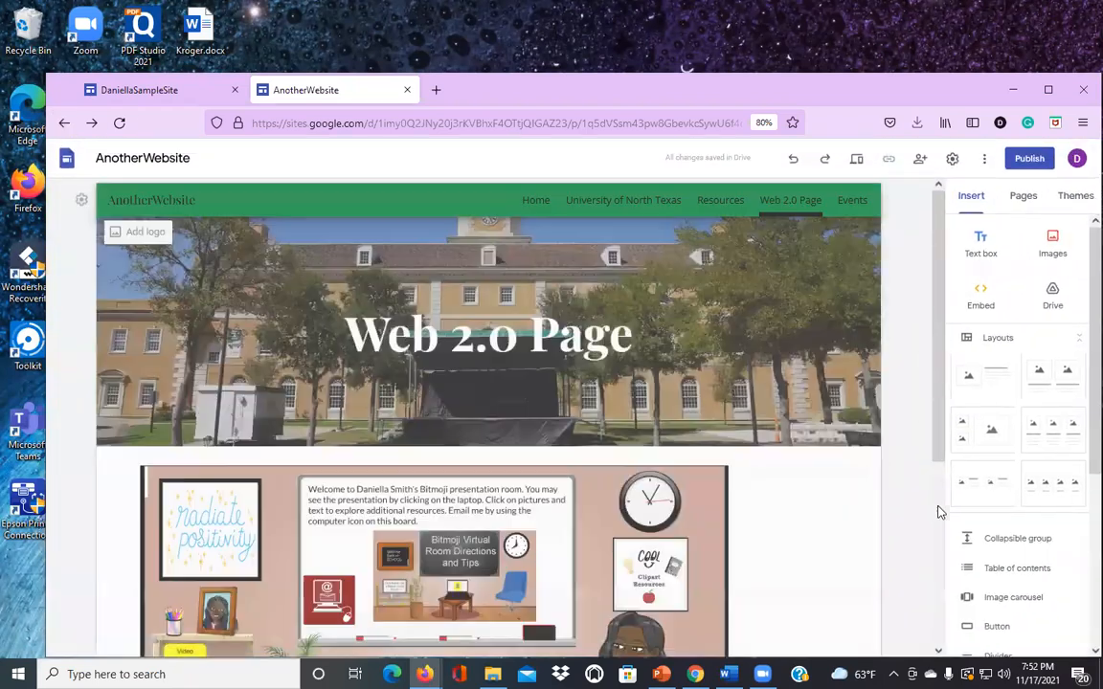
scroll(842, 469, "down", 5)
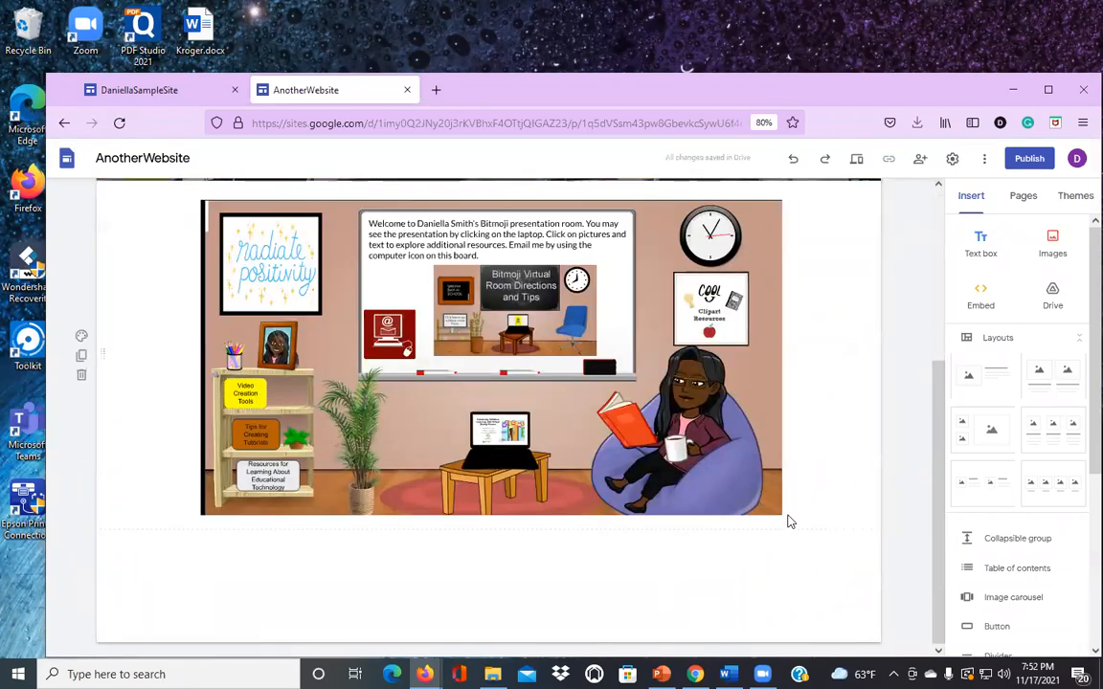
scroll(882, 493, "up", 3)
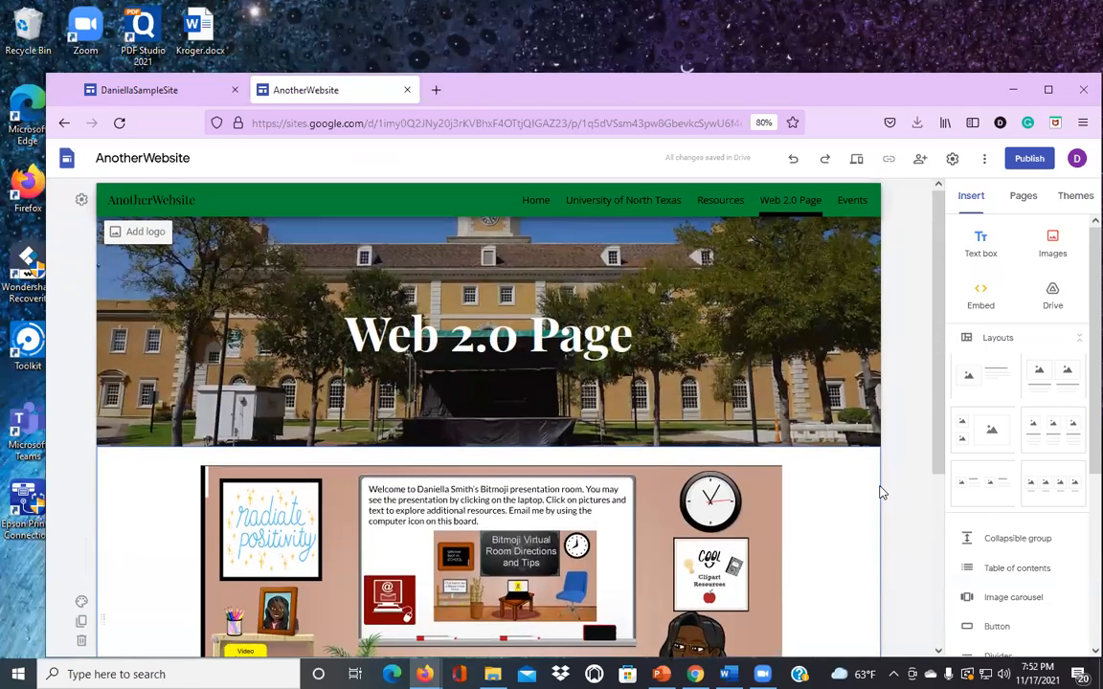
scroll(881, 492, "down", 3)
left_click(664, 387)
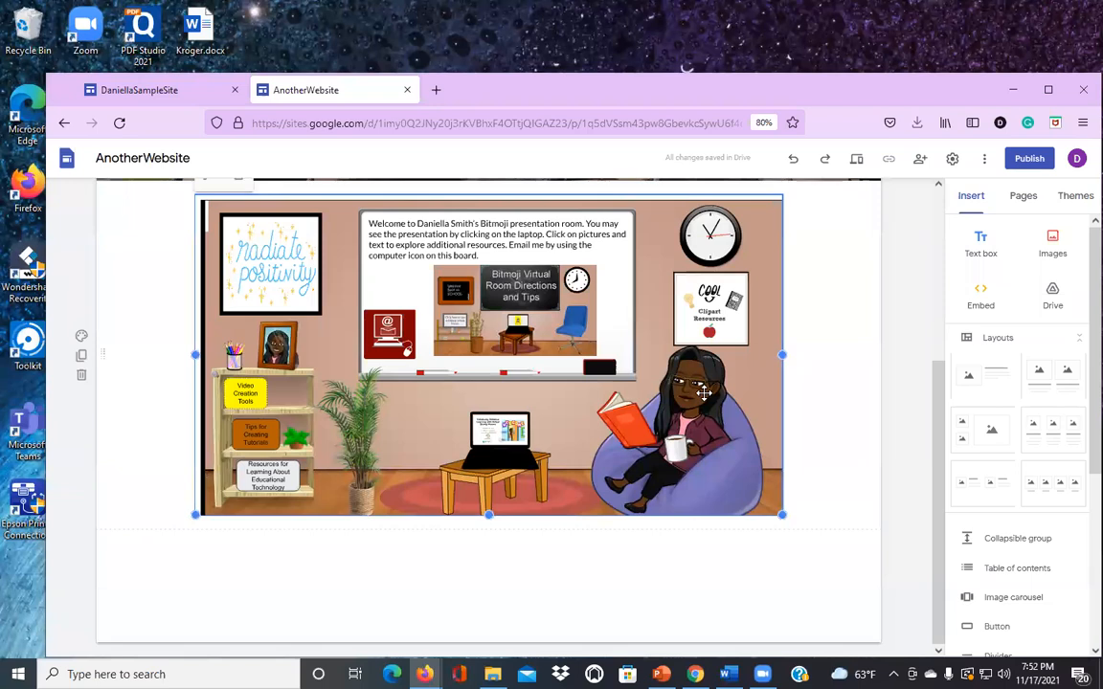
key("Delete")
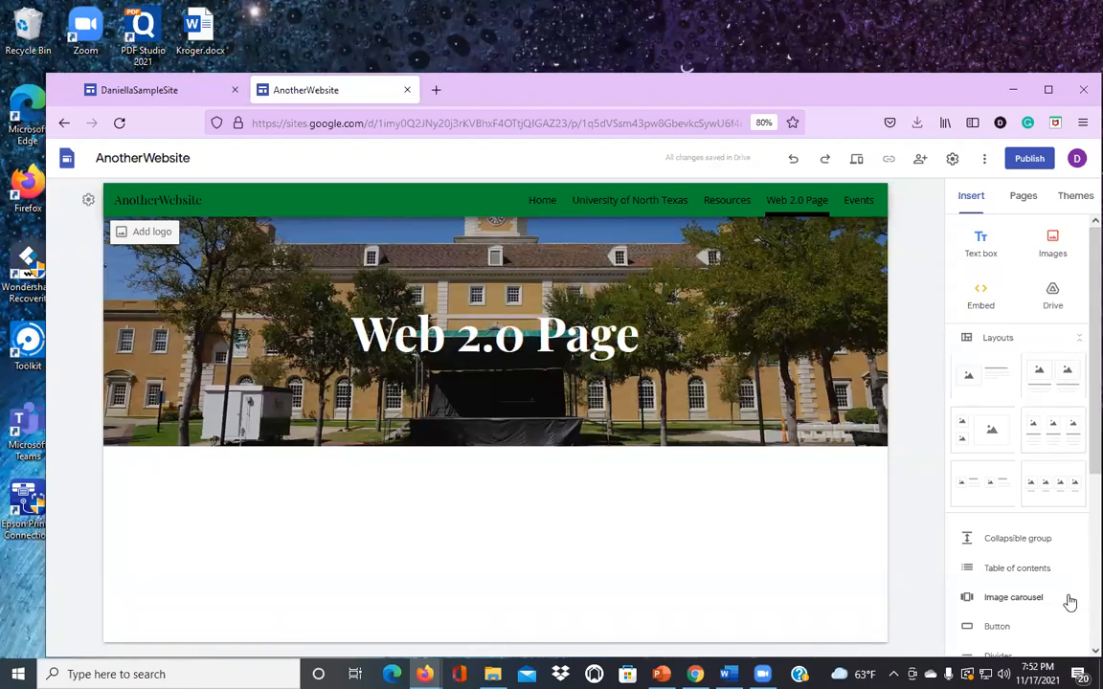
left_click(1020, 542)
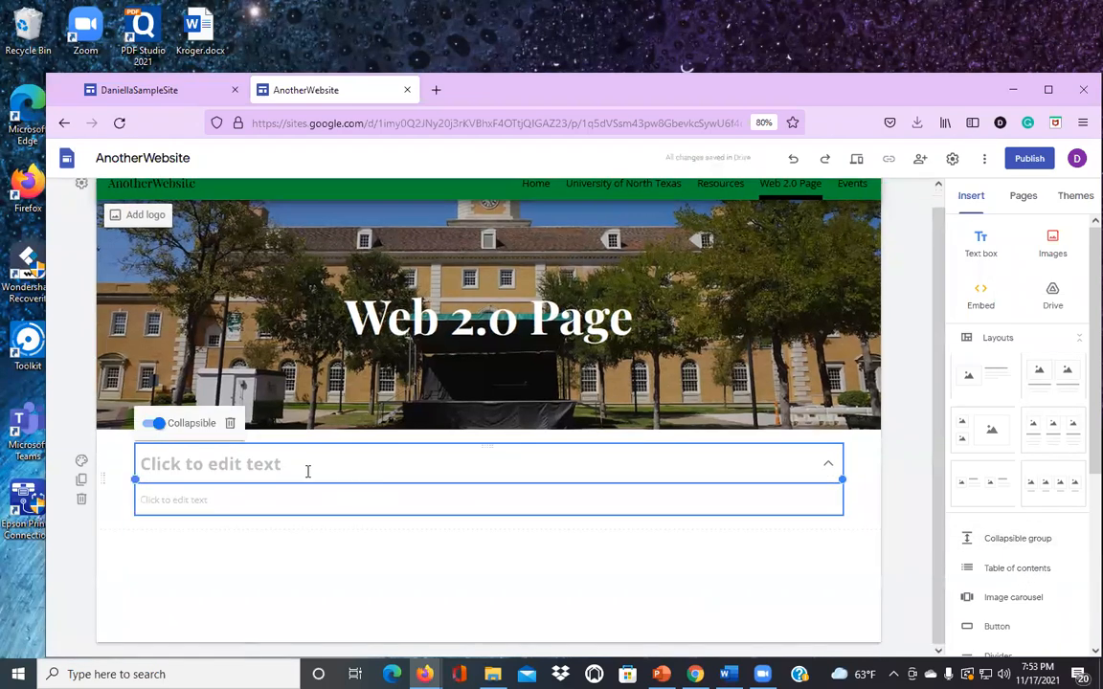
left_click(307, 471)
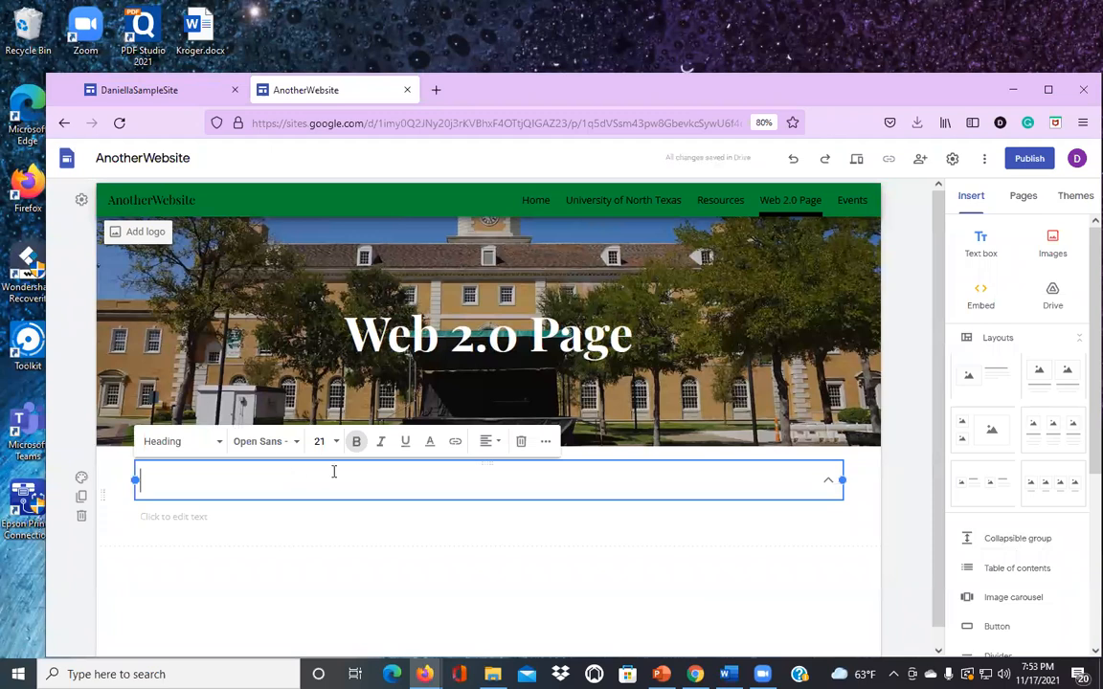
key("ctrl+z")
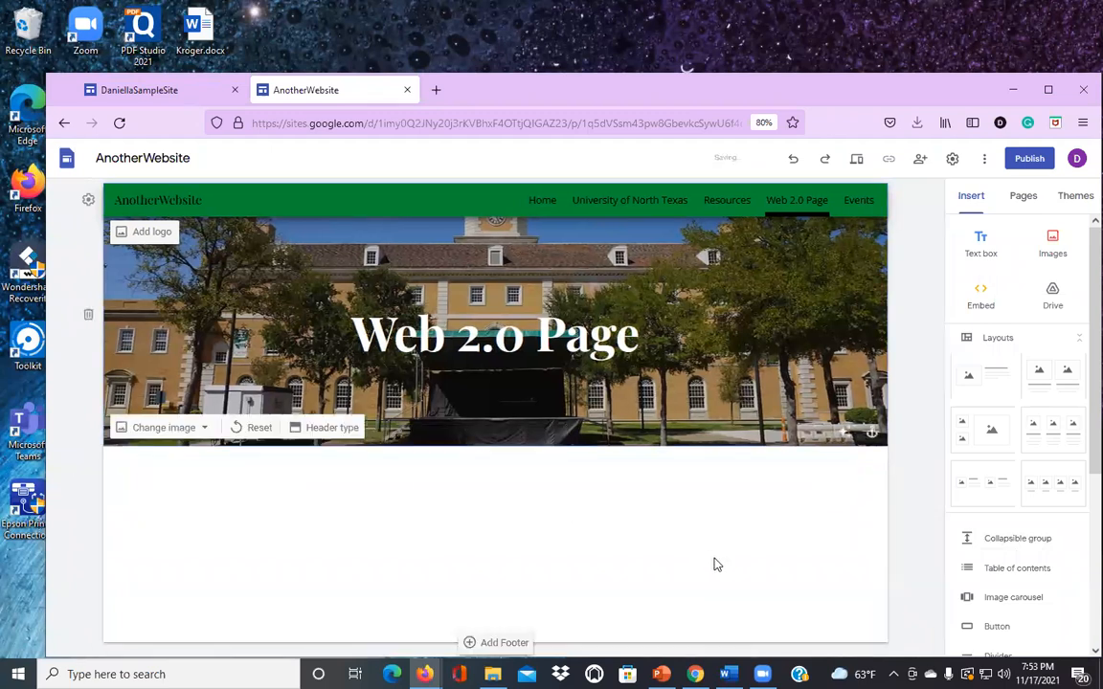
scroll(1007, 598, "down", 3)
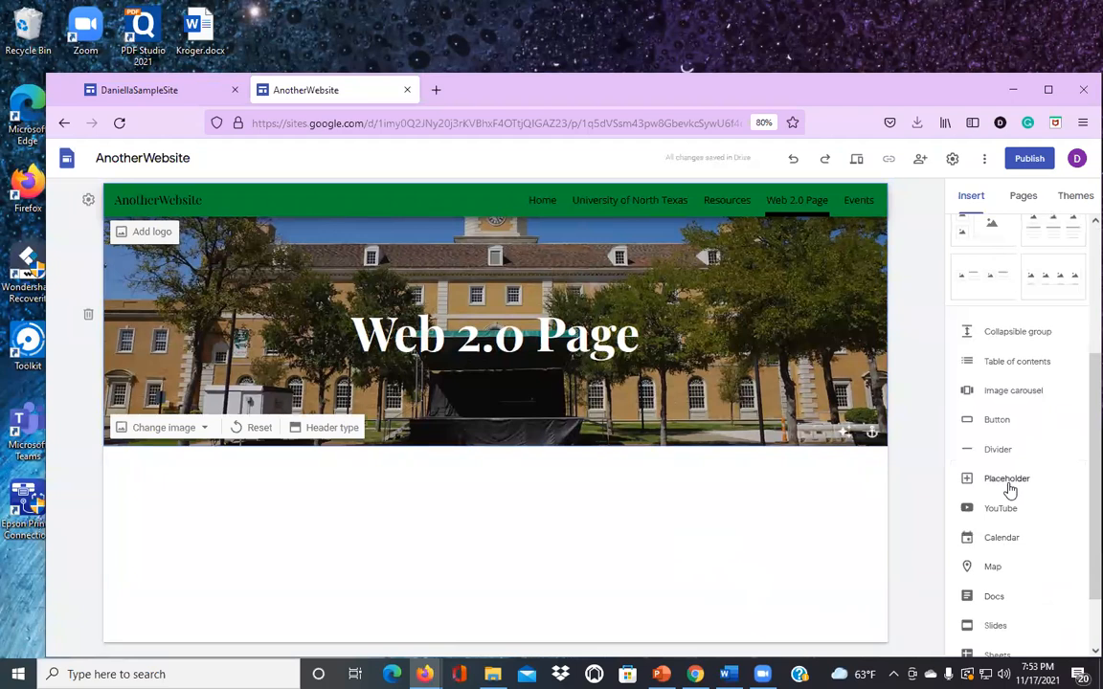
left_click(997, 453)
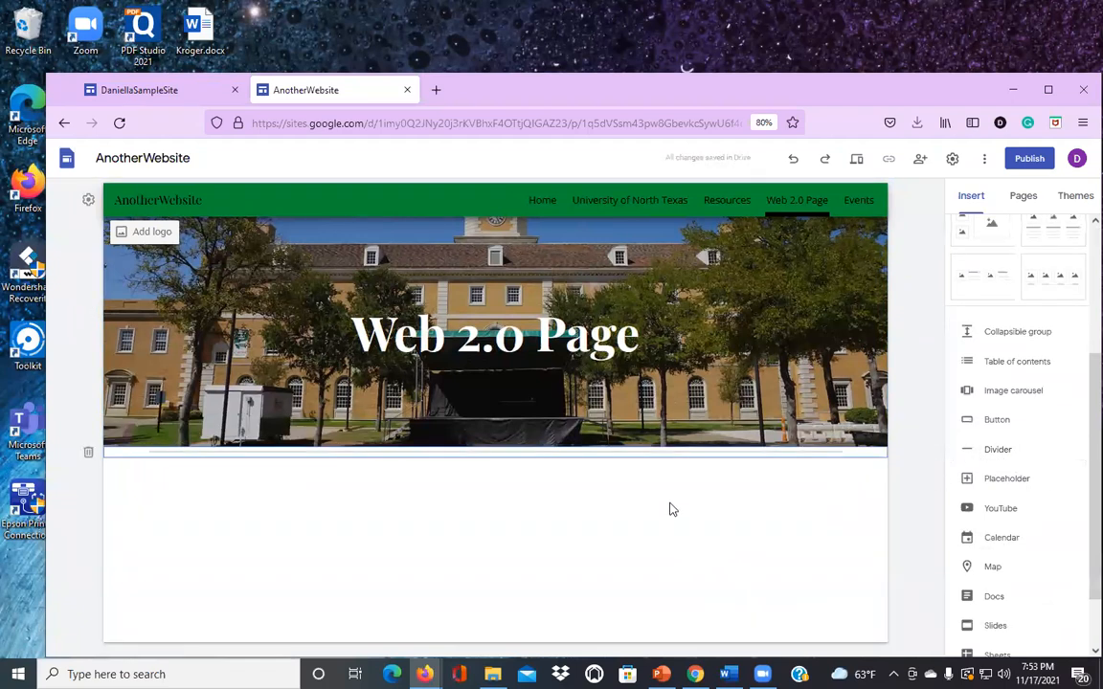
key("ctrl+z")
left_click(253, 499)
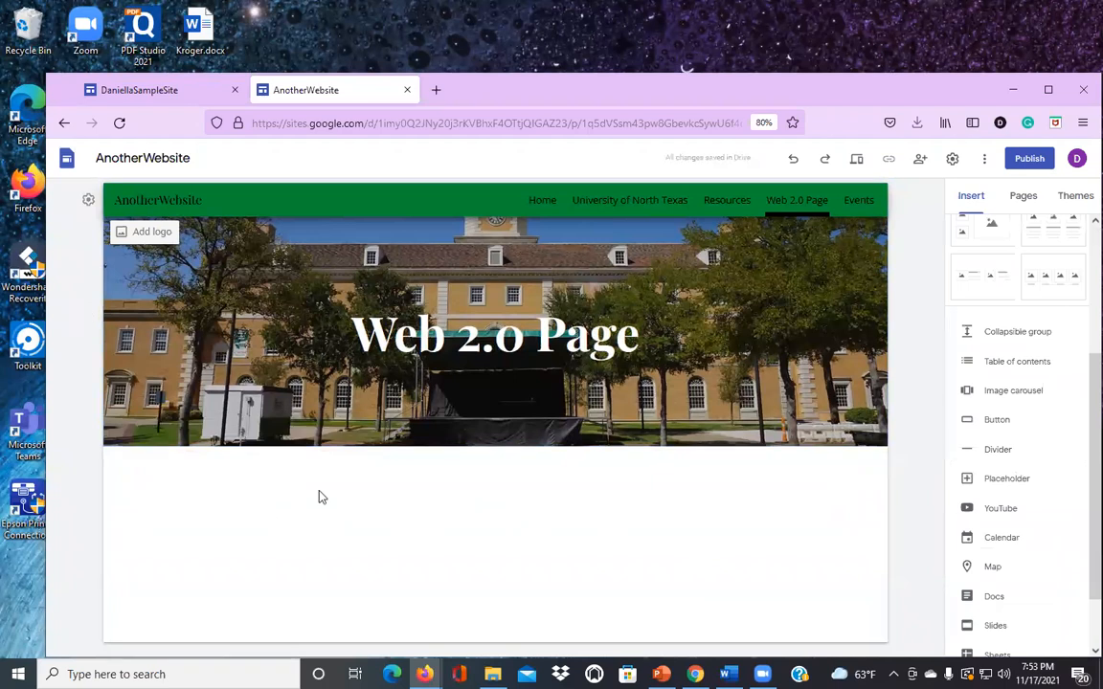
Step: Insert a text box below the Web 2.0 Page header and fill it with seven blank lines
scroll(1014, 361, "up", 3)
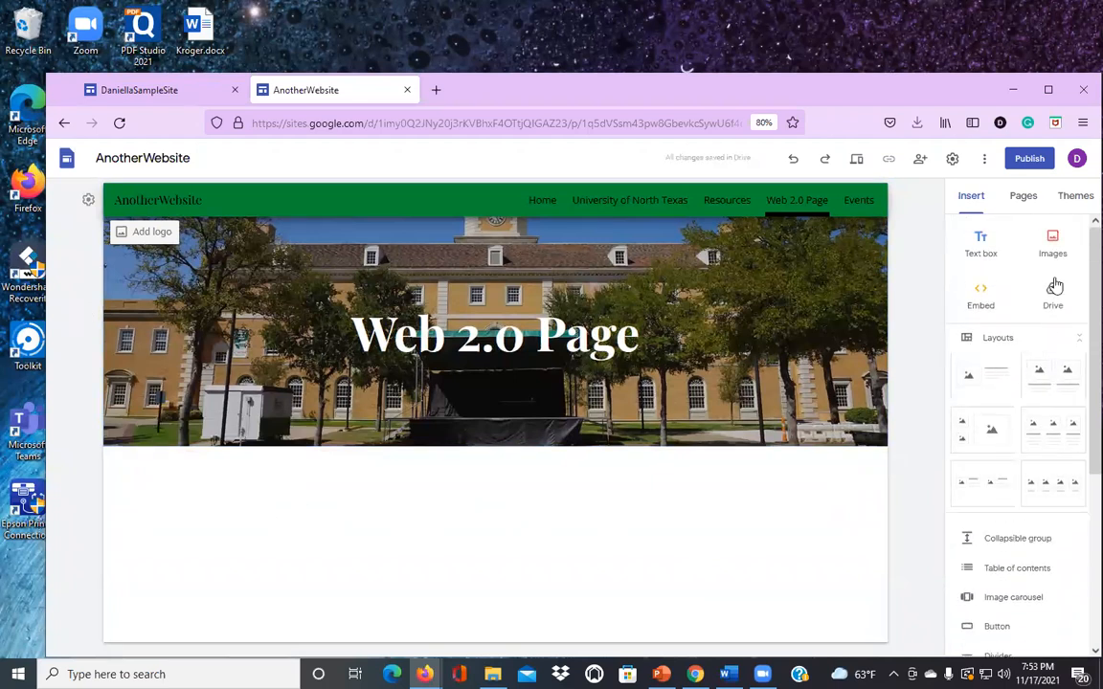
left_click(976, 249)
key("Return")
key("Return")
key("Return")
key("Return")
key("Return")
key("Return")
key("Return")
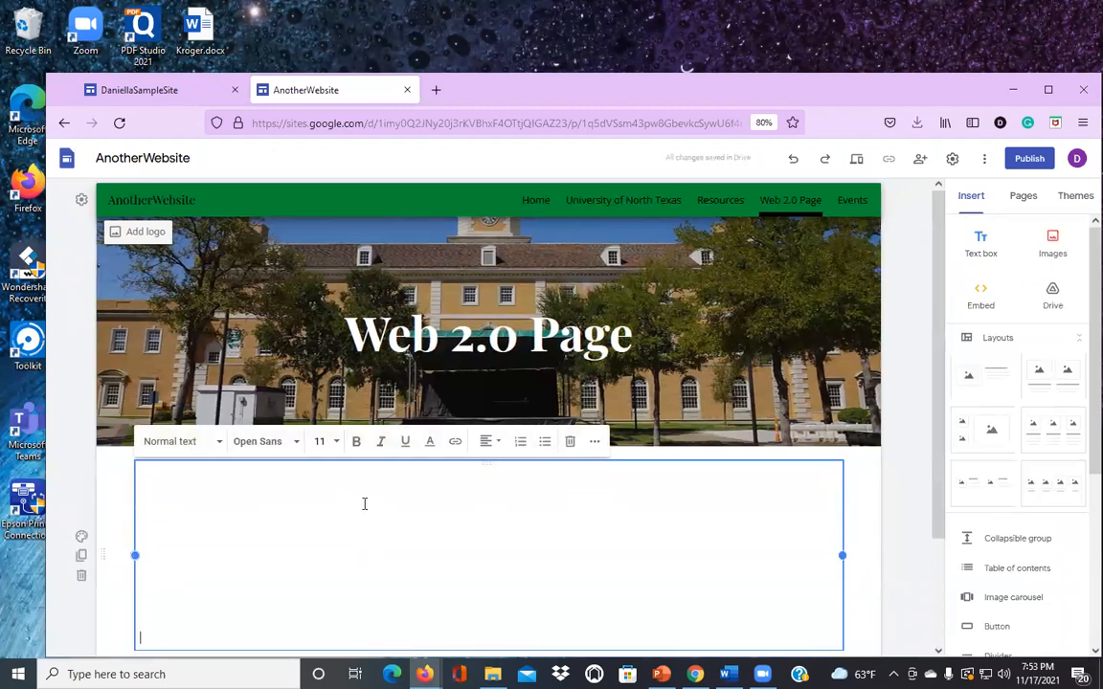
type("<iframe src=\"https://docs.google.com/presentation/d/e/2PACX-1vRhz4z0aYzAuRqDayL1VlGxkGl4ywWYLL2eGTqM-2iceEmzR1Md2KJvVkb1r658GcCBVmpgeM1hiASj/embed?start=false&loop=false&delayms=3000\" frameborder=\"0\" width=\"960\" height=\"569\" allowfullscreen=\"true\" mozallowfullscreen=\"true\" webkitallowfullscreen=\"true\"></iframe>")
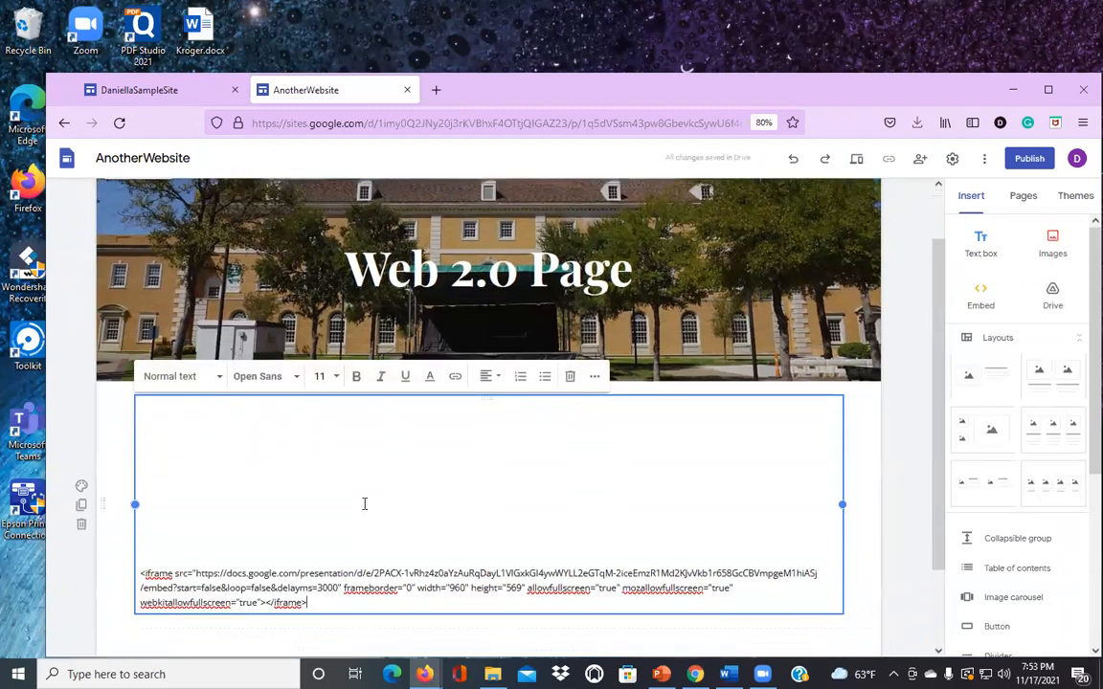
key("ctrl+z")
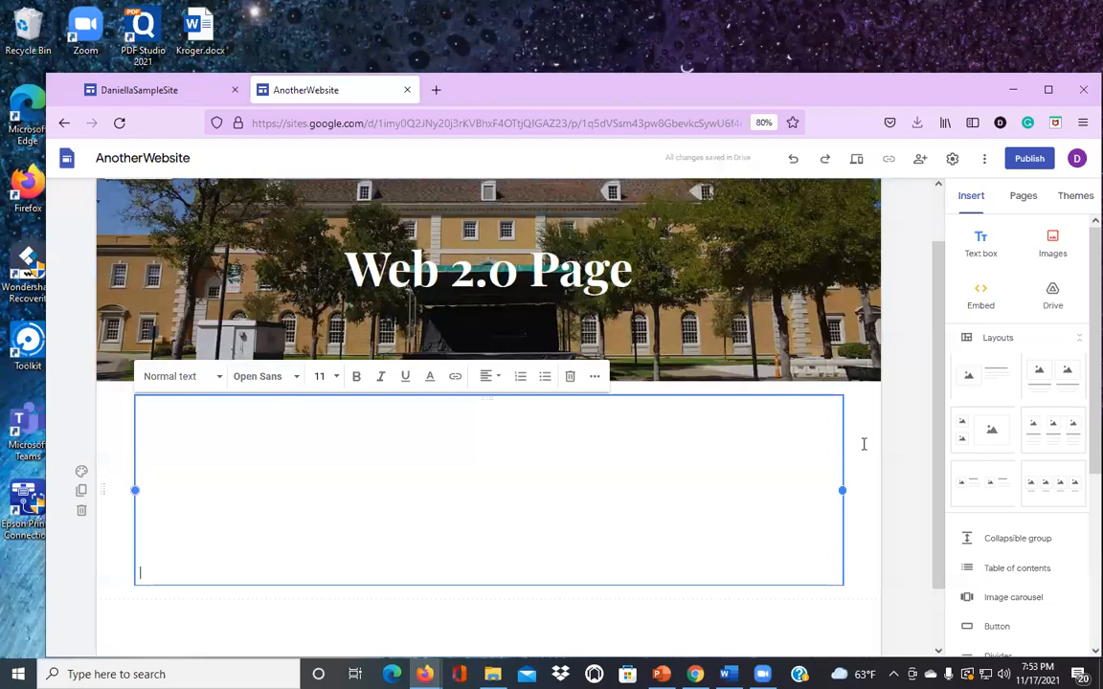
Step: Embed the copied Bitmoji presentation iframe code below the blank text box and enlarge its frame to show the whole slide
left_click(978, 298)
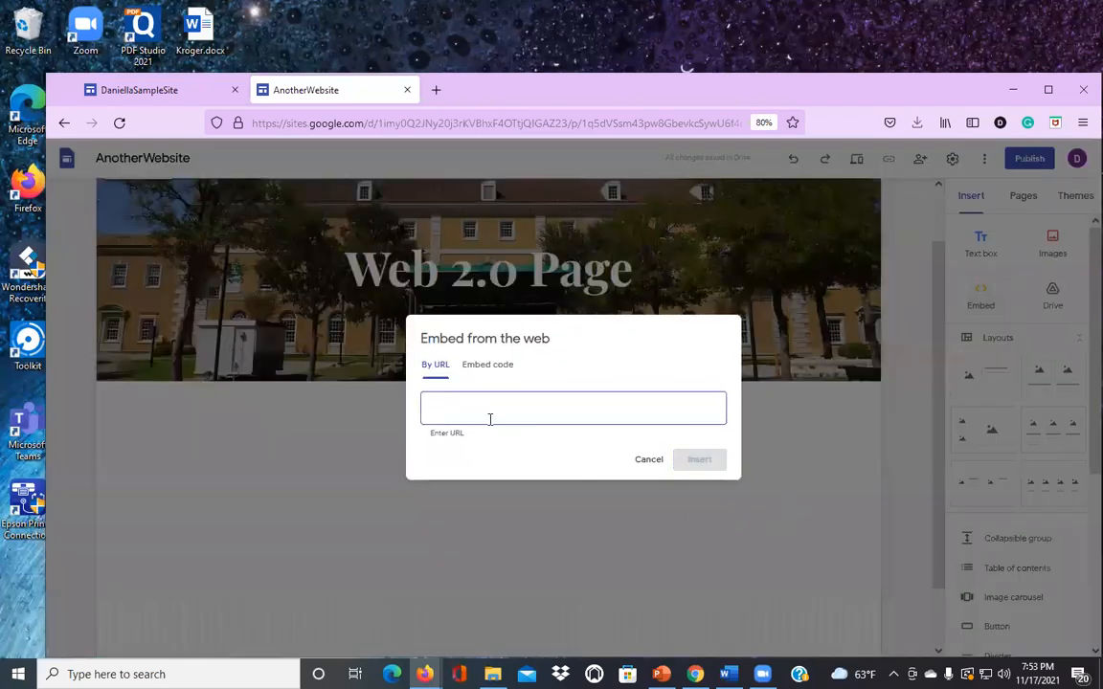
left_click(506, 375)
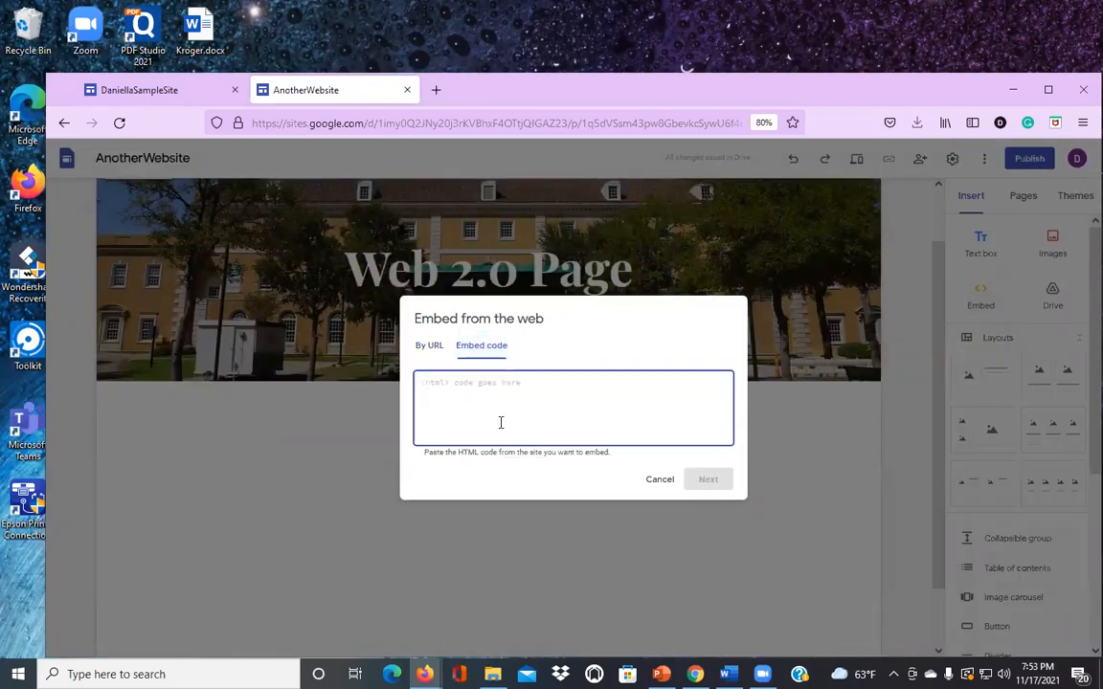
type("<iframe src=\"https://docs.google.com/presentation/d/e/2PACX-1vRhz4z0aYzAuRqDayL1VlGxkGI4ywWYLL2eGTqM-2iceEmzR1Md2KJvVkbir658GcCBVmpgeMihiASj/embed?start=false&loop=false&delayms=3000\" frameborder=\"0\" width=\"960\" height=\"569\" allowfullscreen=\"true\" mozallowfullscreen=\"true\" webkitallowfullscreen=\"true\"></iframe>")
left_click(716, 482)
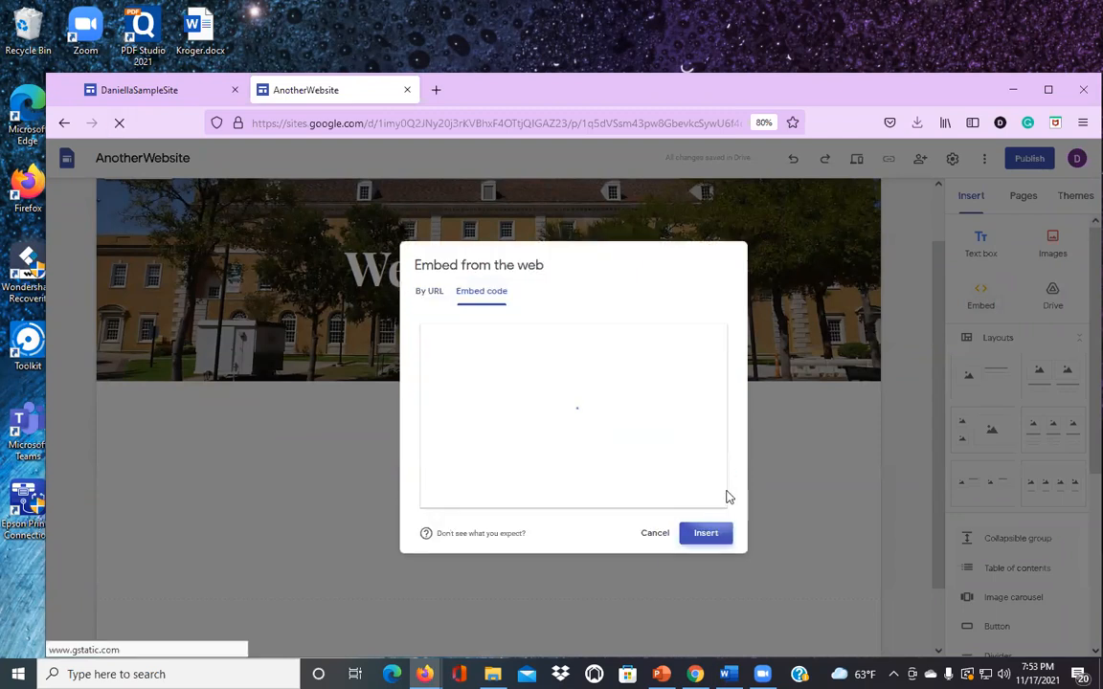
left_click(713, 534)
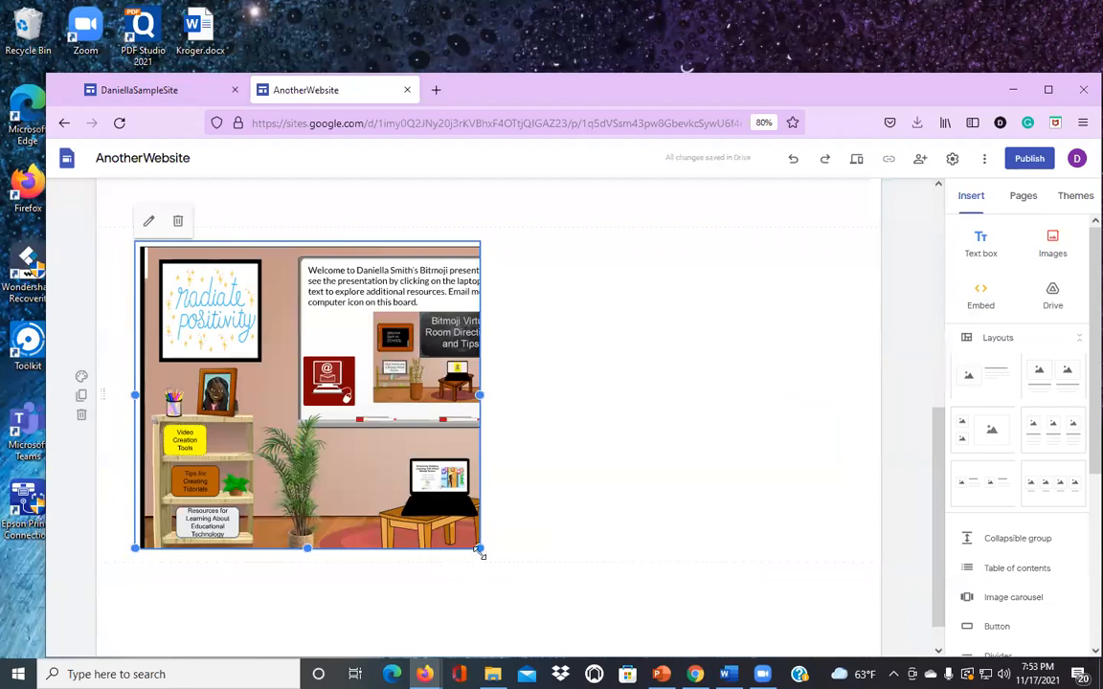
left_click_drag(482, 549, 831, 623)
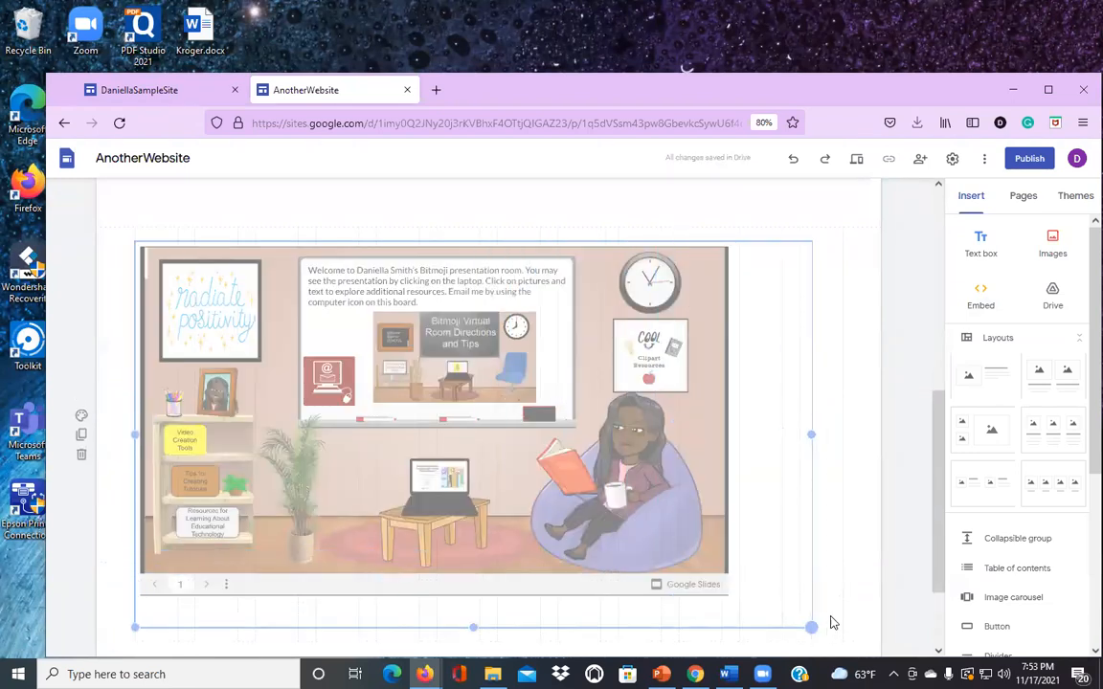
scroll(781, 555, "up", 2)
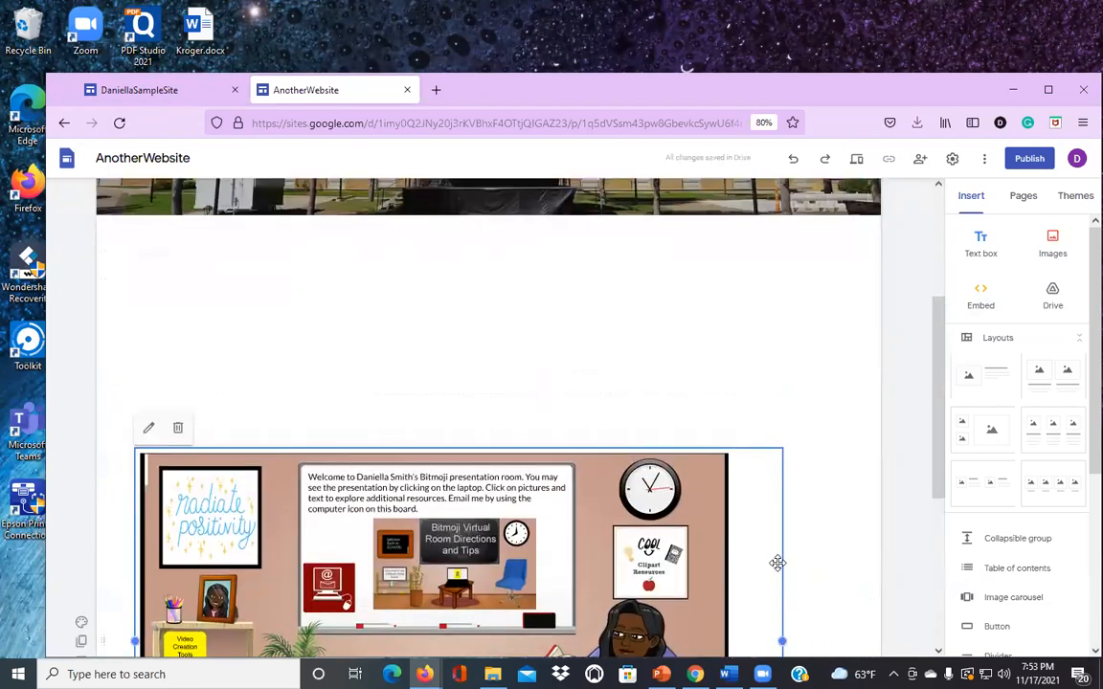
Step: Switch to Google Drive, look through the My Drive file list and return to AnotherWebsite
left_click(285, 324)
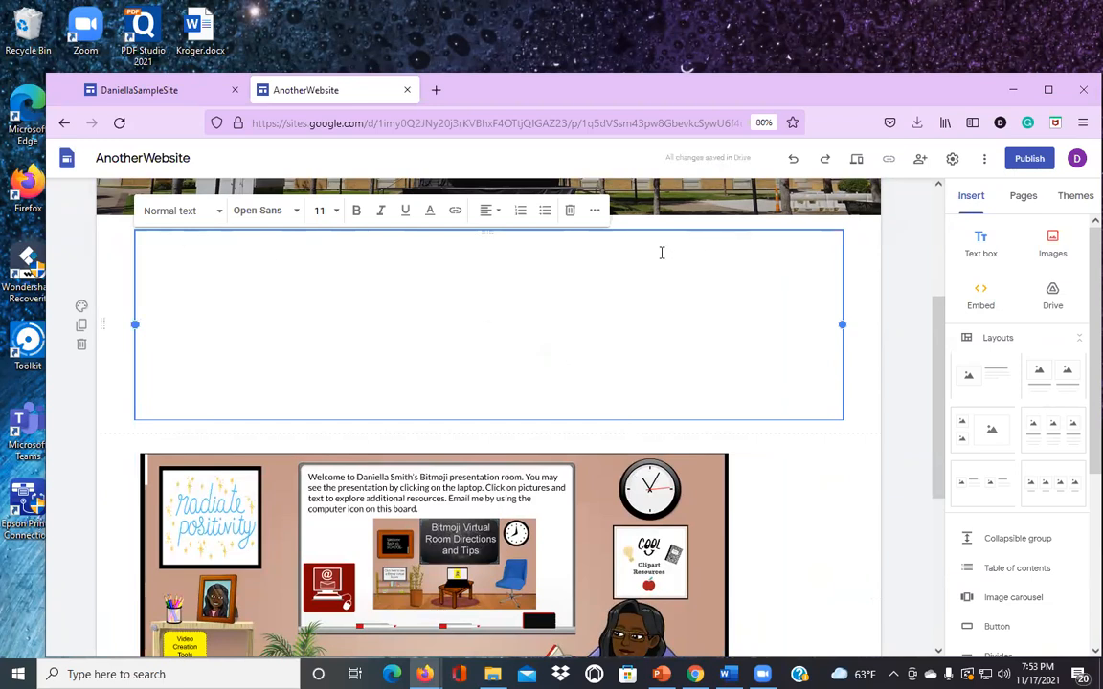
left_click(628, 85)
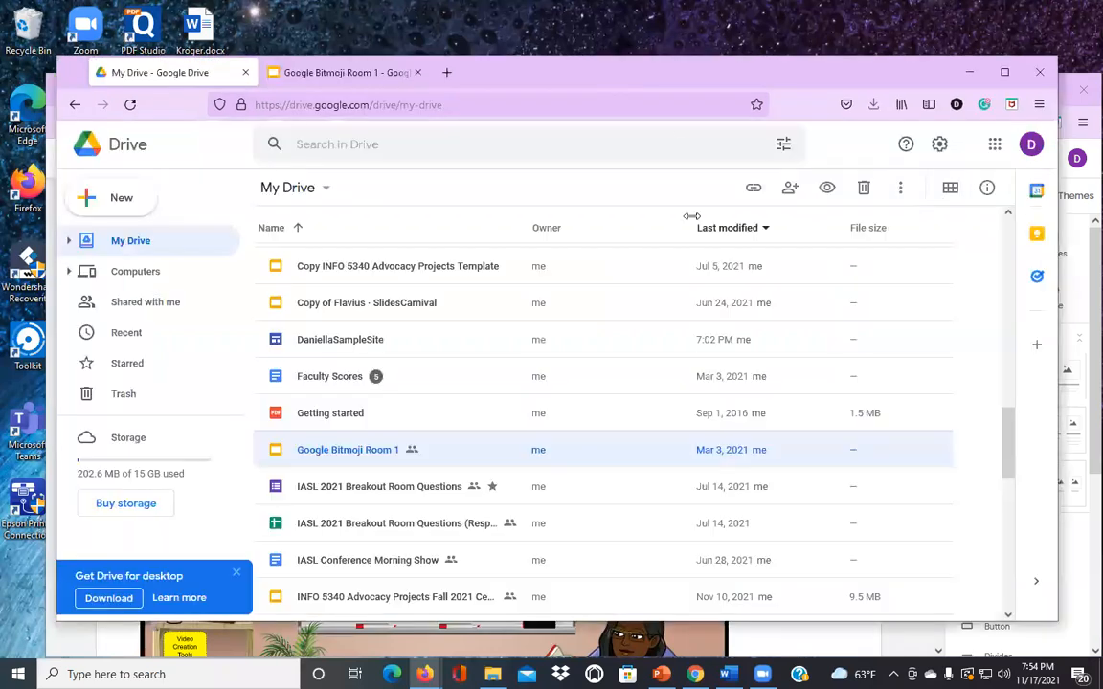
scroll(588, 384, "down", 2)
scroll(589, 393, "down", 8)
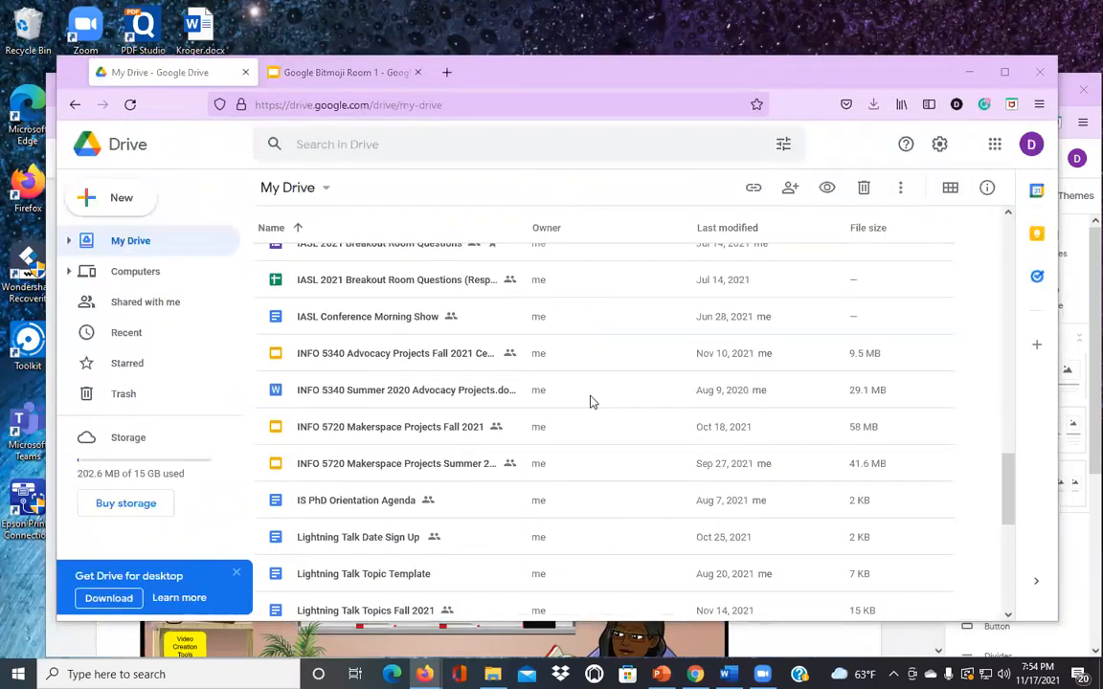
scroll(593, 405, "down", 3)
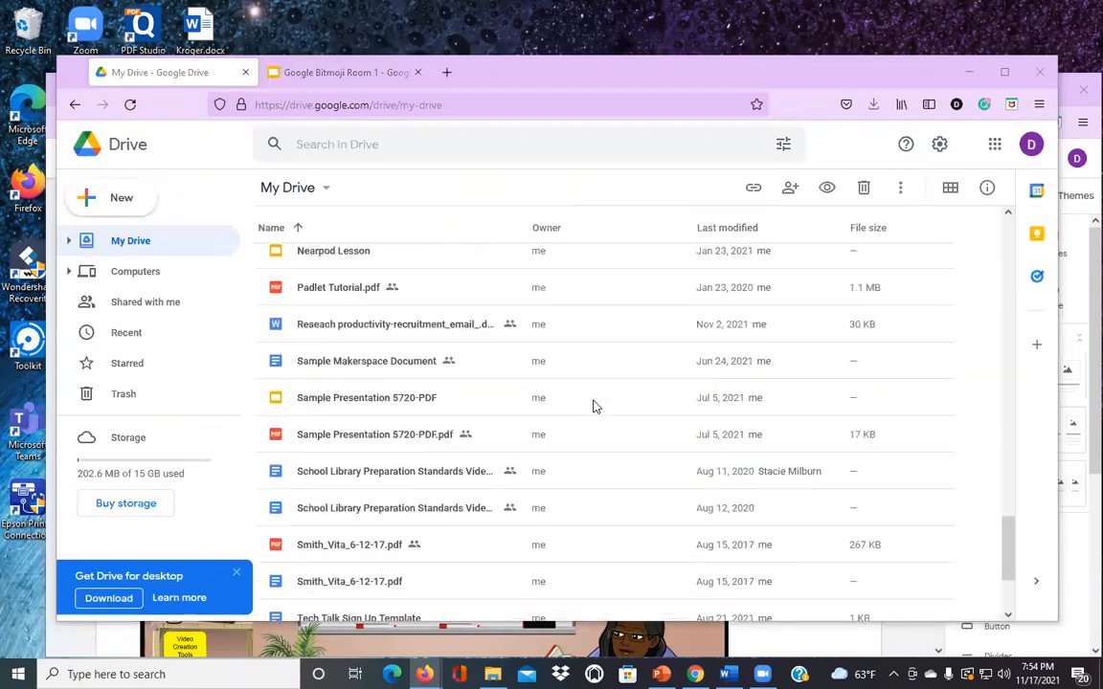
scroll(594, 407, "down", 1)
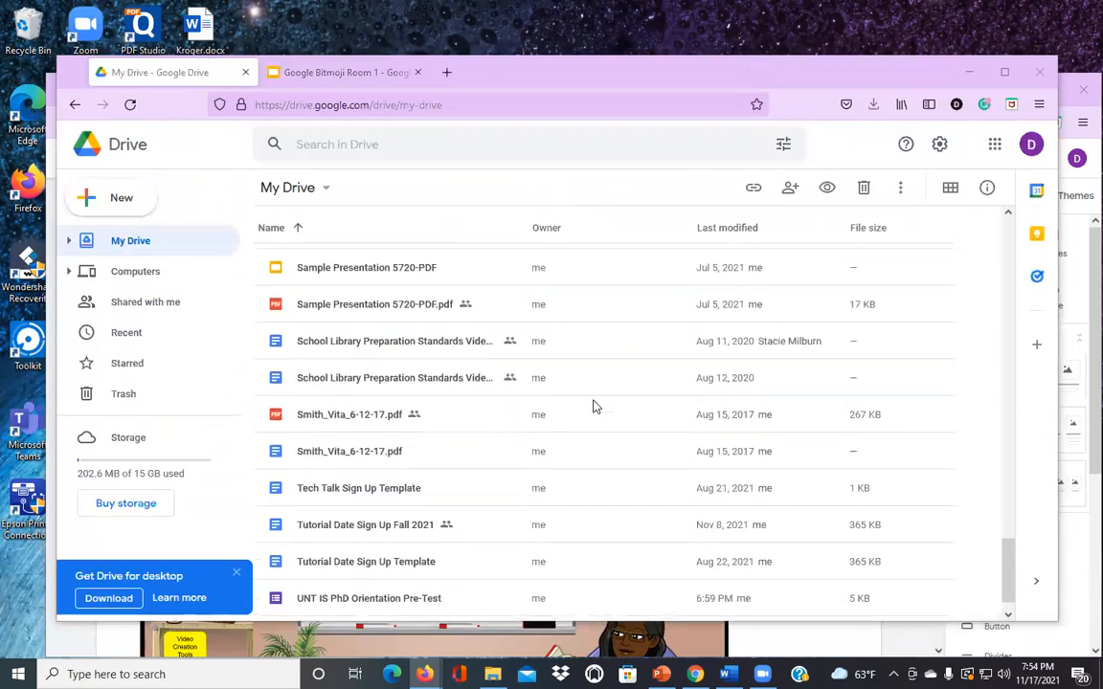
scroll(596, 411, "up", 14)
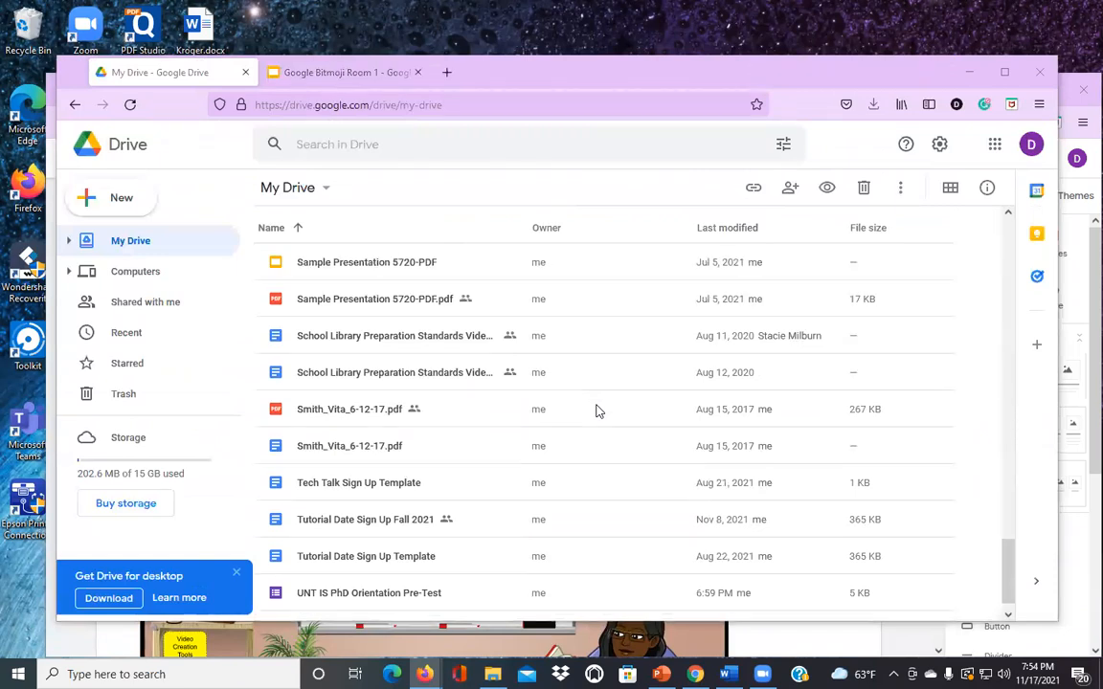
scroll(602, 403, "up", 4)
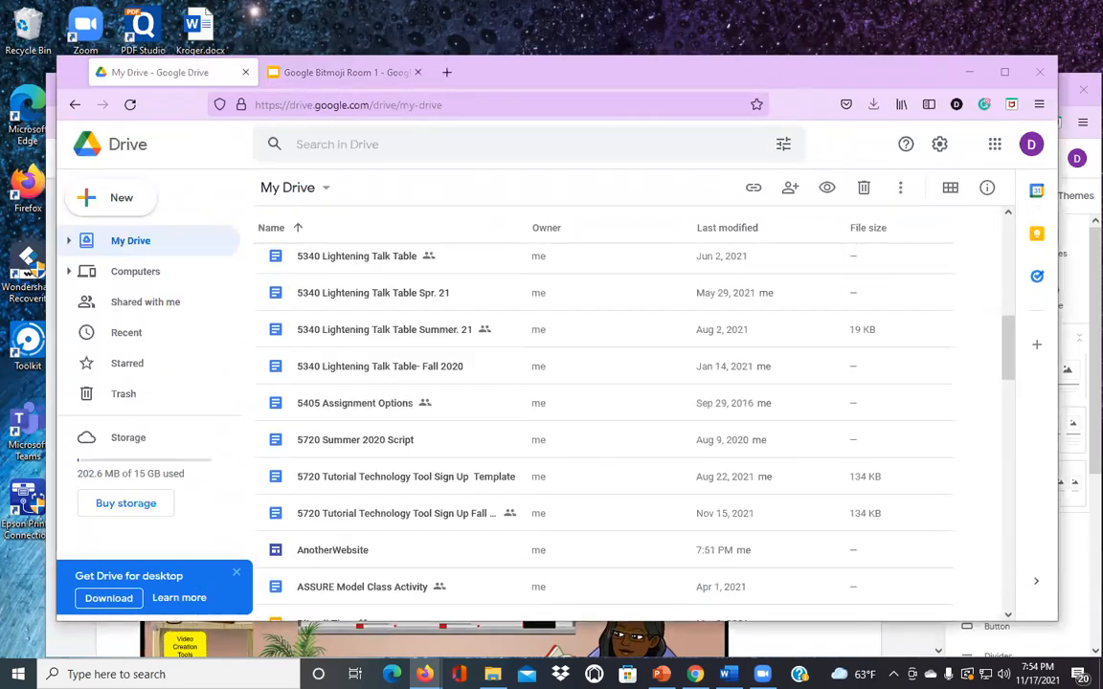
left_click(970, 72)
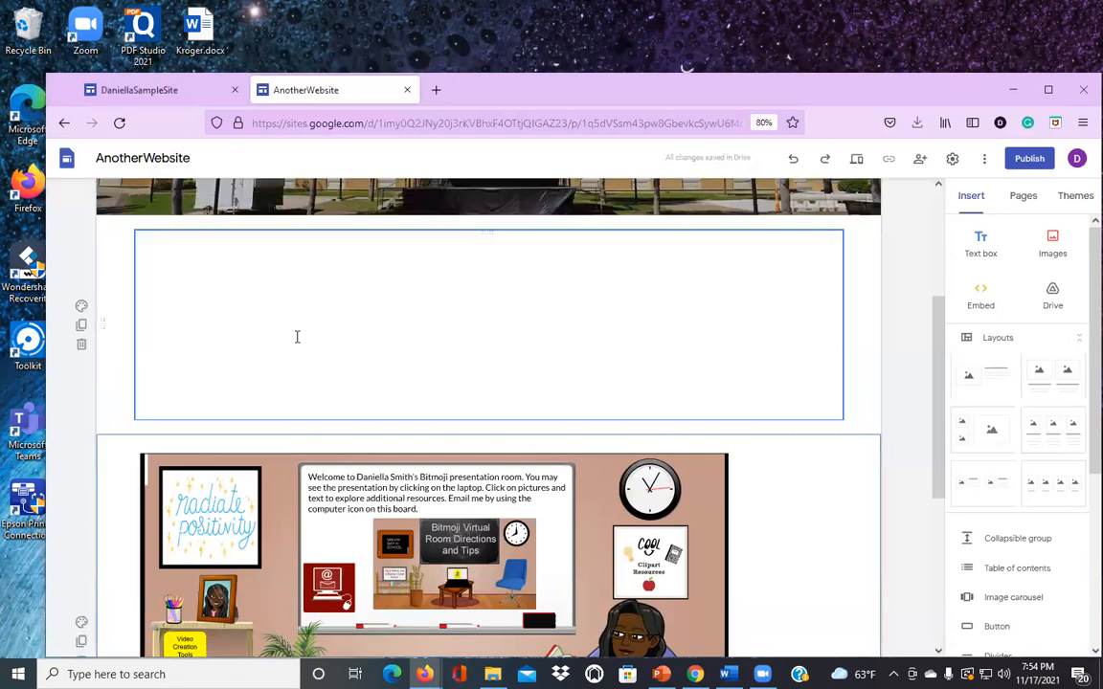
left_click(253, 258)
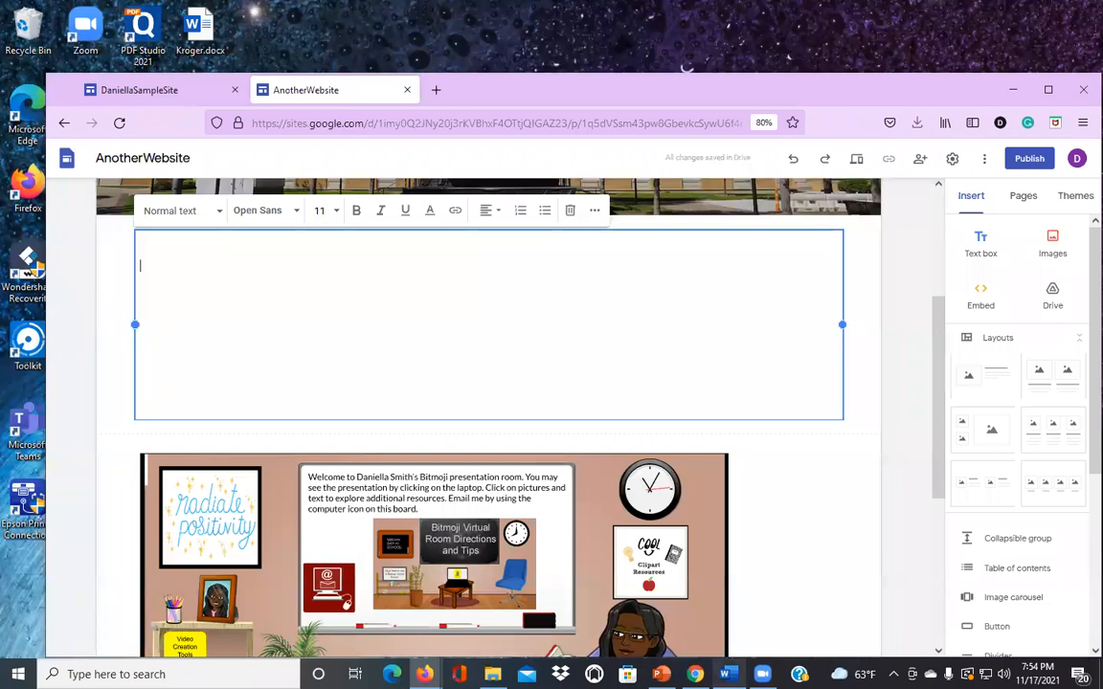
left_click(695, 674)
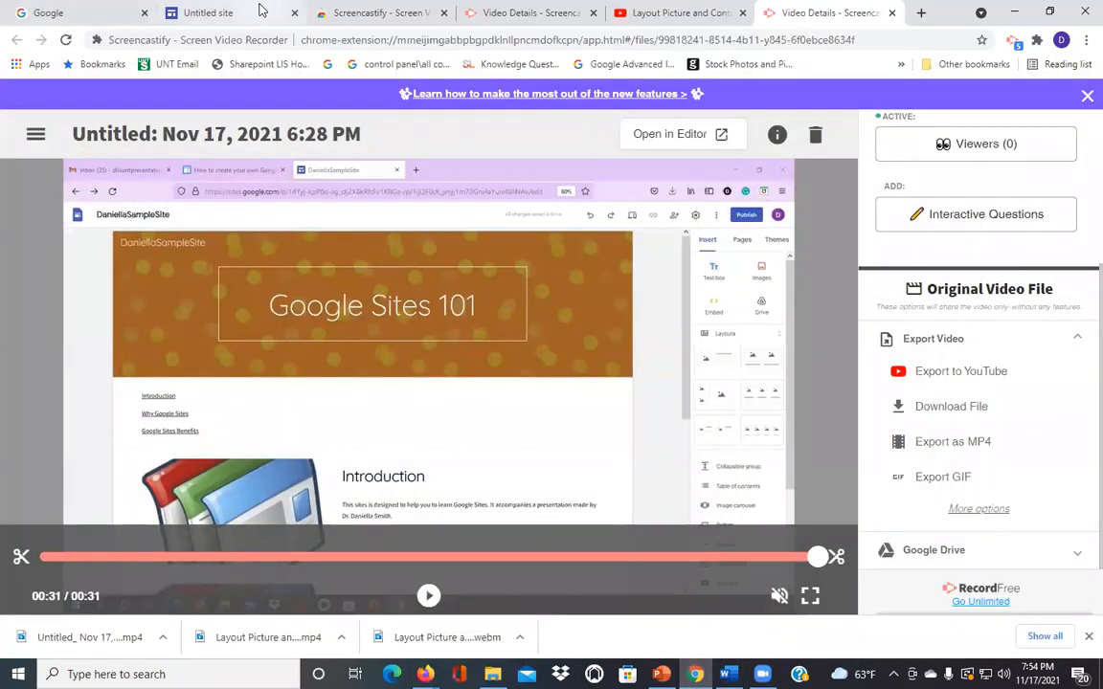
double_click(950, 26)
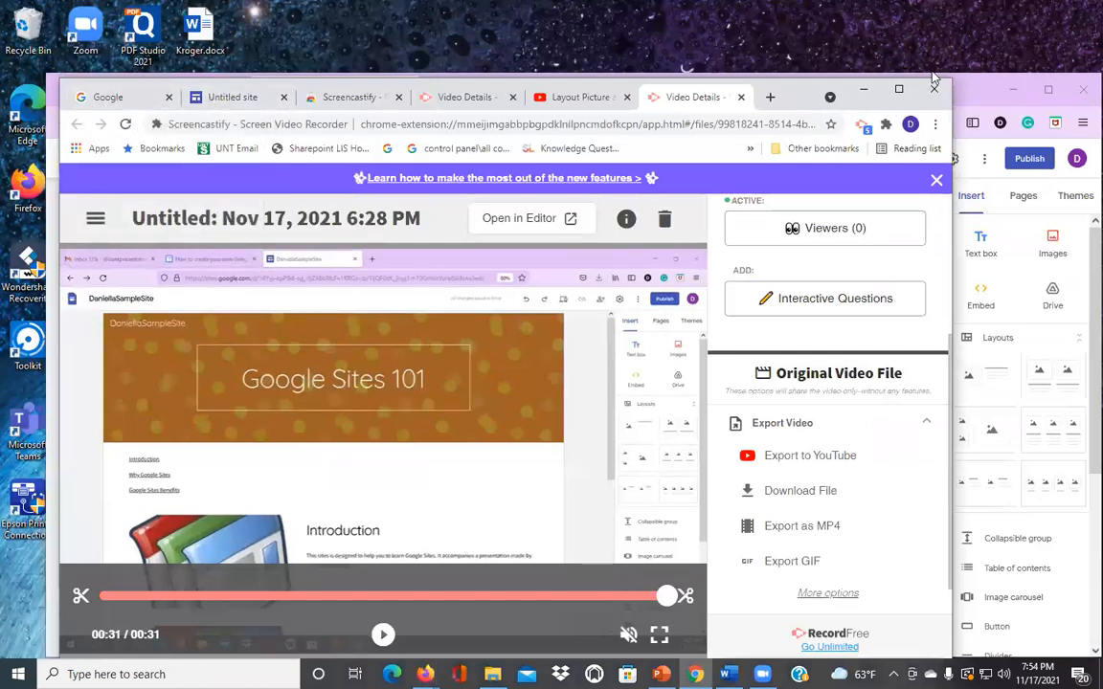
left_click(862, 89)
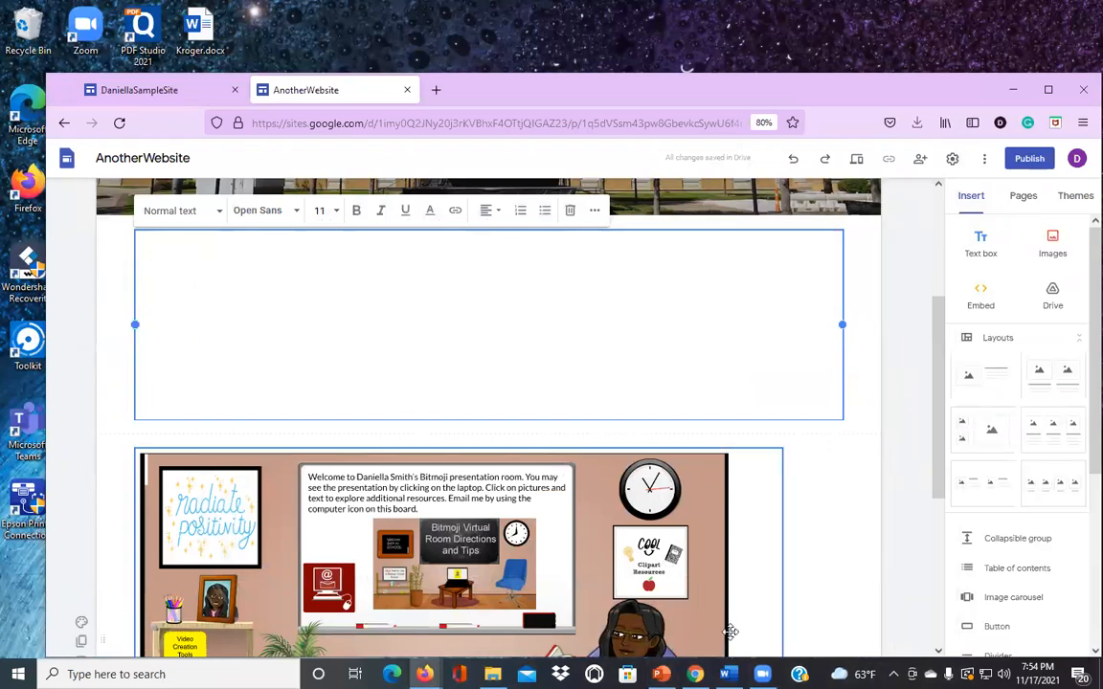
Step: Switch to Word and copy the iframe code listed under the Survey heading
left_click(728, 674)
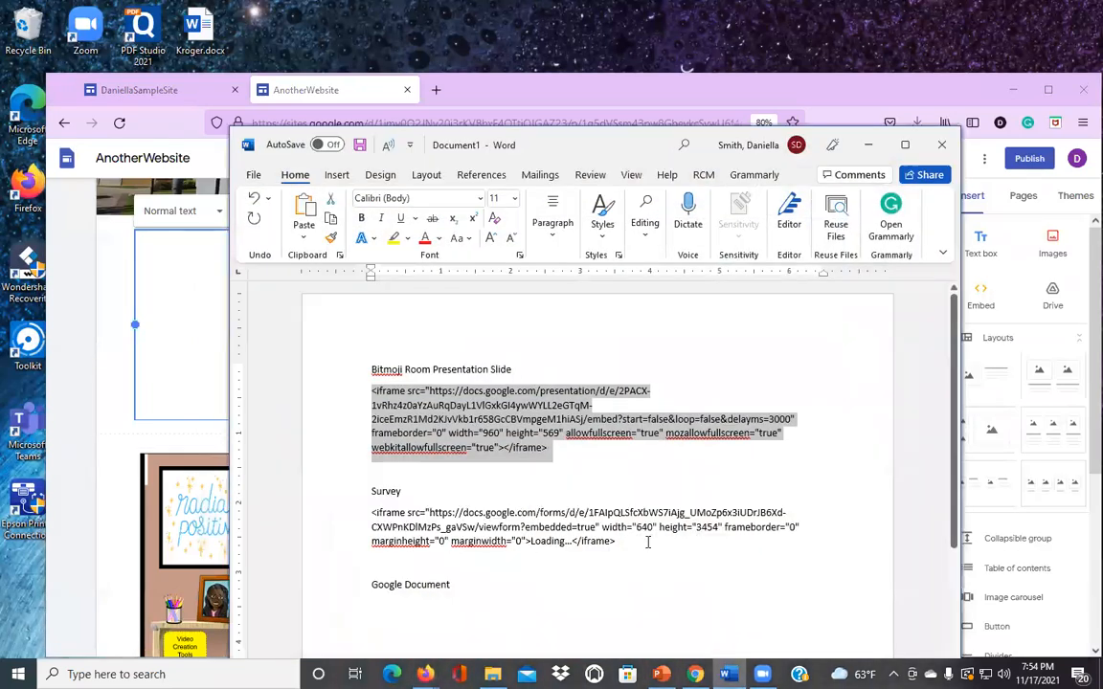
left_click_drag(647, 540, 352, 507)
key("ctrl+c")
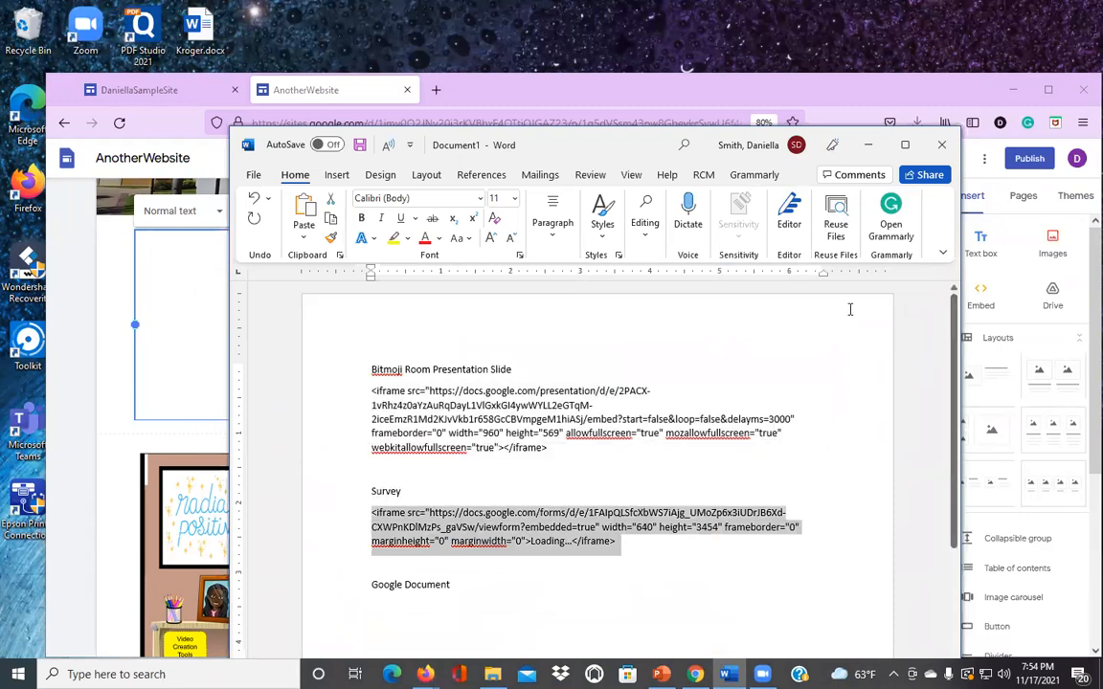
Step: Return to AnotherWebsite in the browser and embed the copied survey iframe code between the blank text box and the Bitmoji presentation
left_click(868, 146)
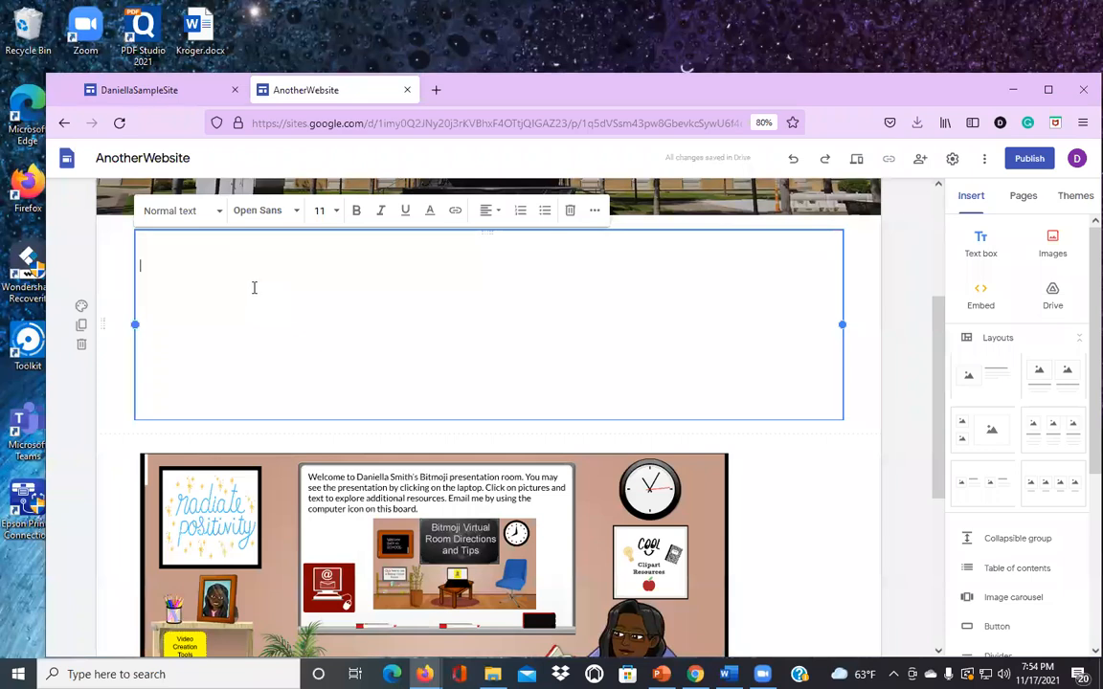
scroll(1048, 440, "down", 3)
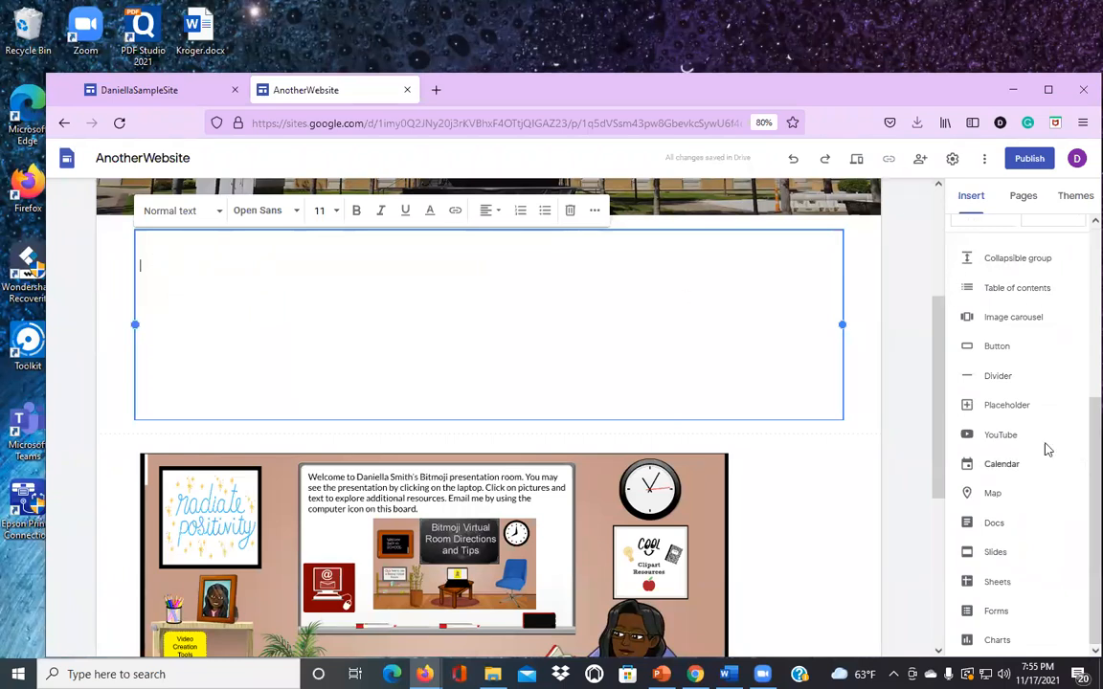
scroll(1037, 426, "up", 5)
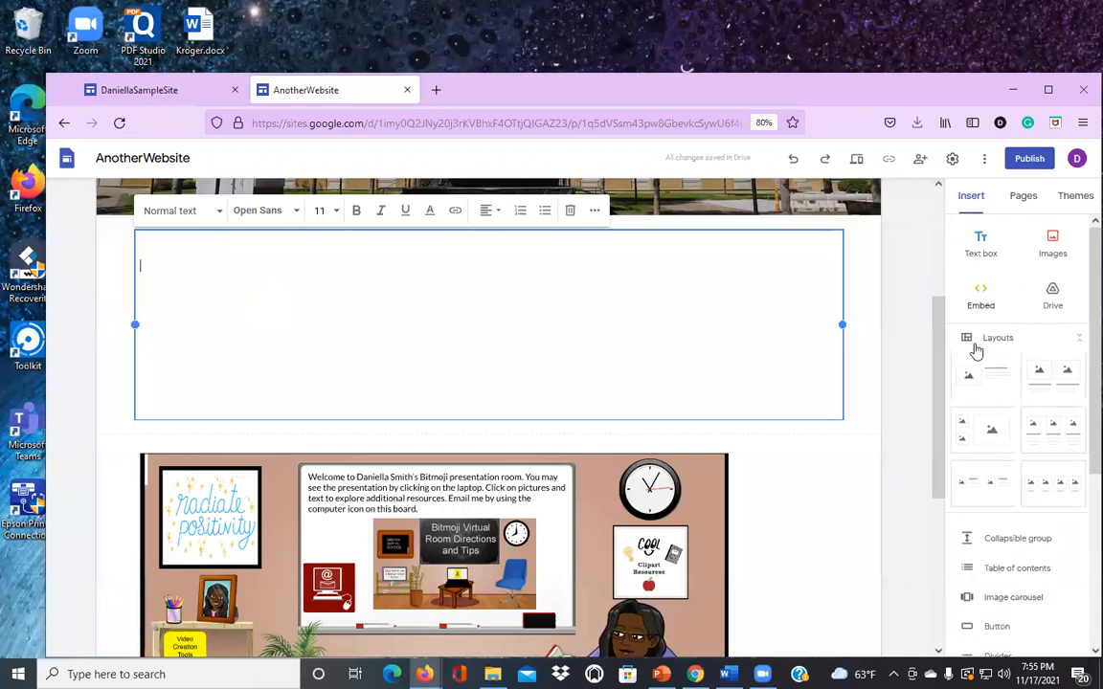
left_click(980, 295)
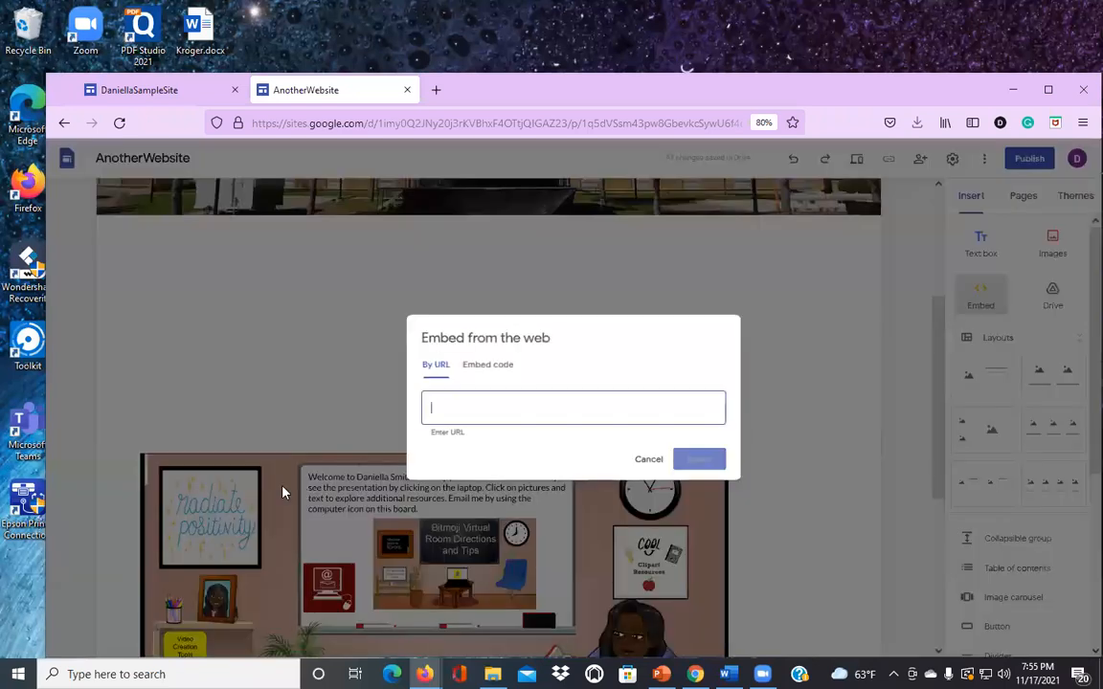
left_click(496, 375)
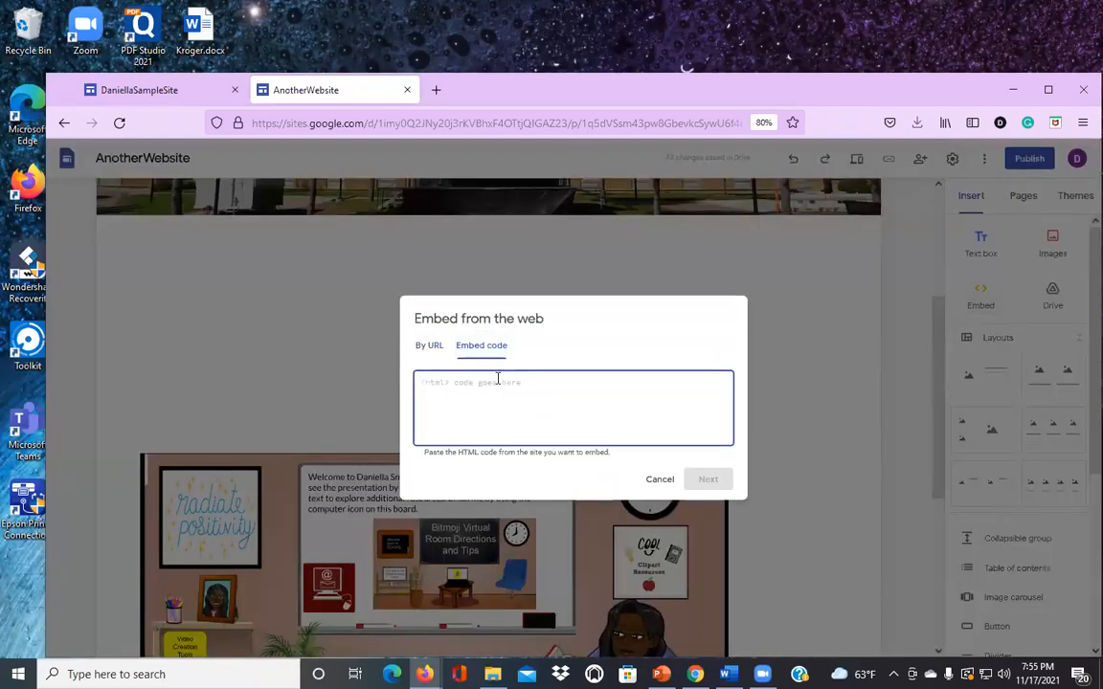
key("ctrl+v")
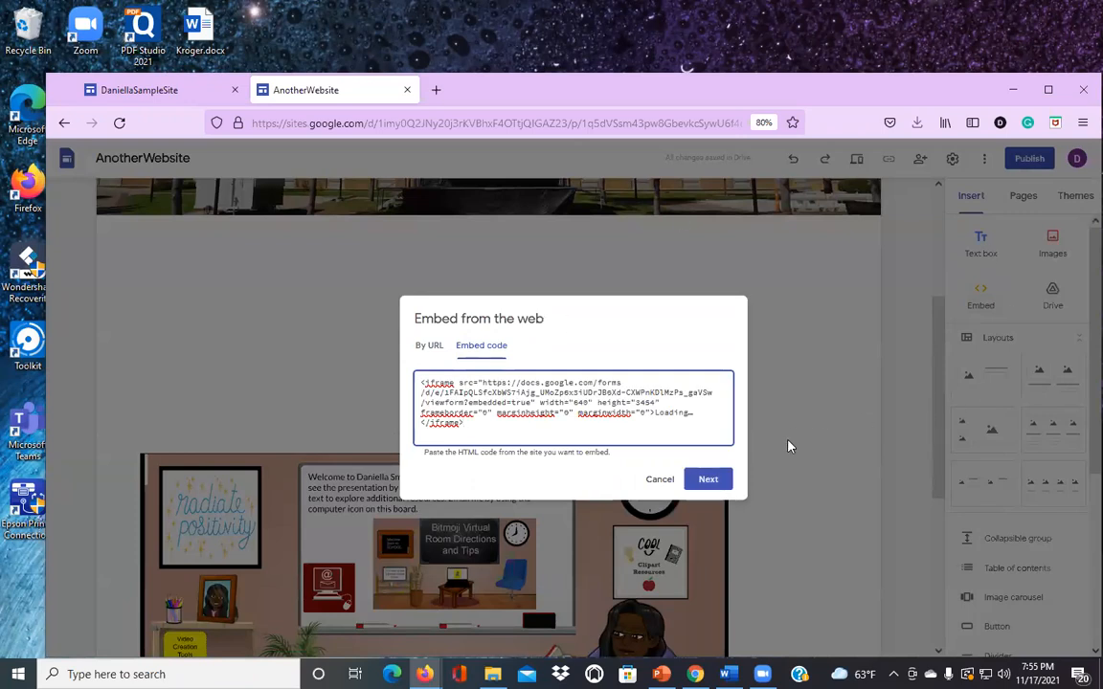
left_click(718, 480)
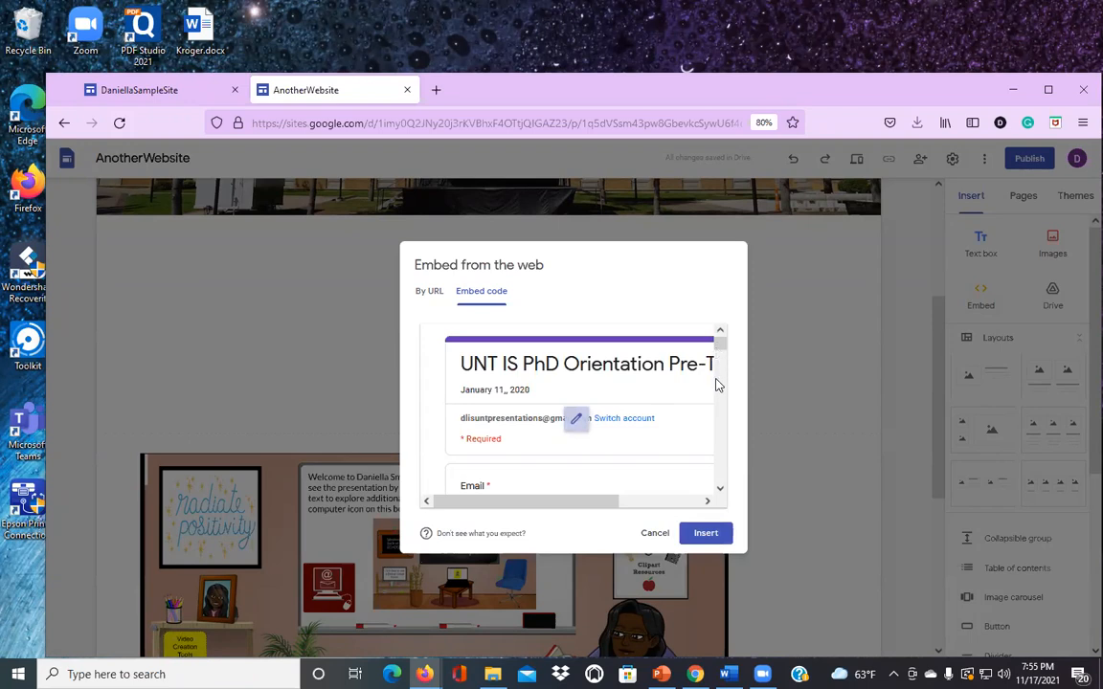
left_click(708, 541)
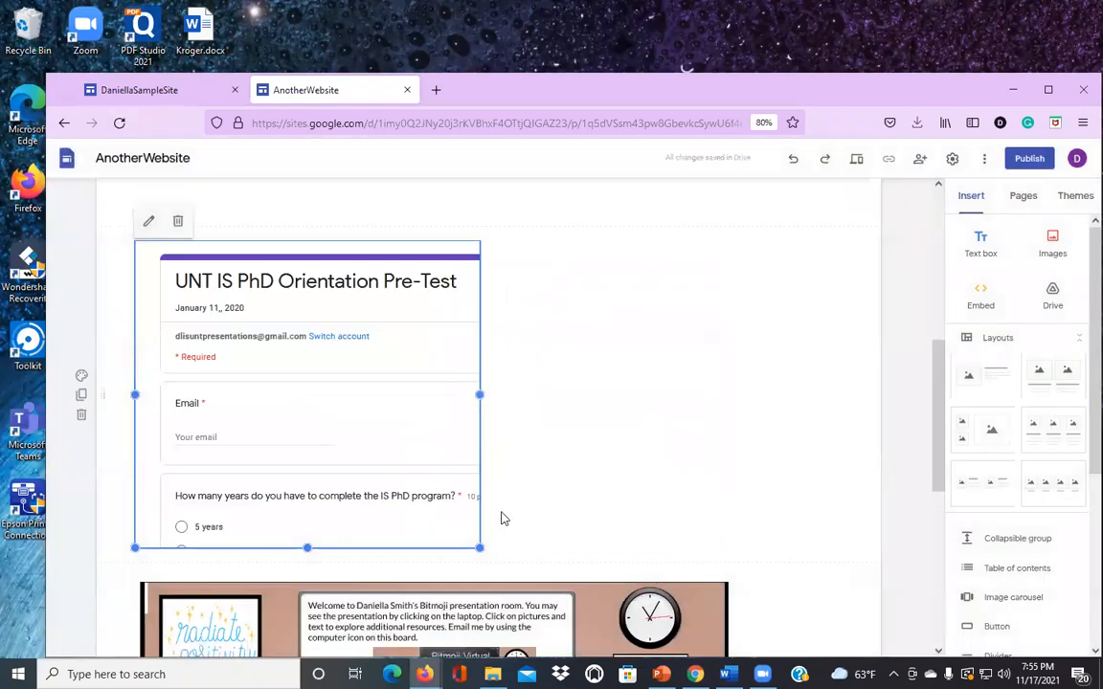
Step: Enlarge the embedded survey's frame to show the form's full width, and look over its placement on the page
left_click_drag(480, 547, 748, 453)
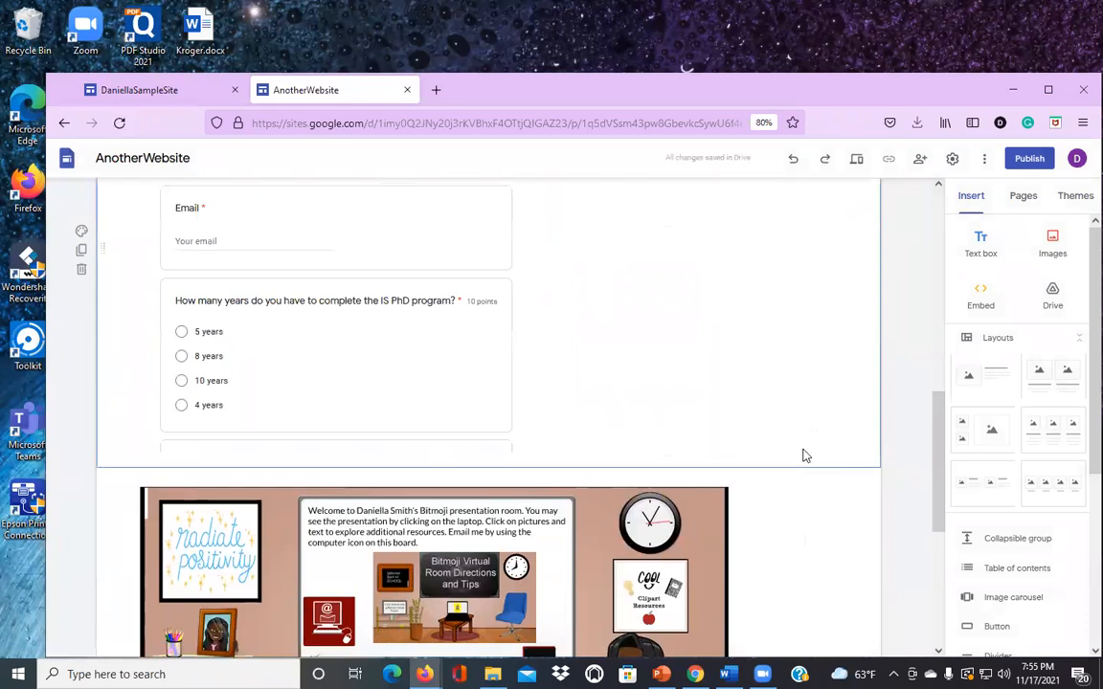
scroll(802, 456, "down", 2)
scroll(801, 456, "up", 8)
scroll(801, 456, "down", 7)
scroll(483, 313, "up", 4)
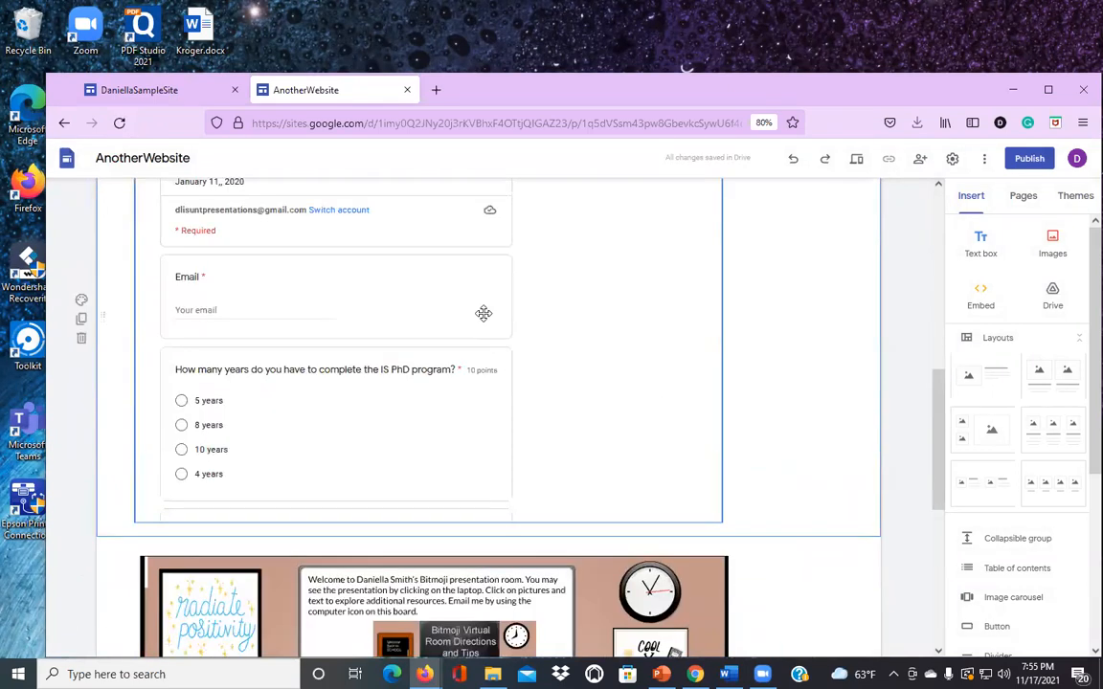
scroll(771, 469, "up", 6)
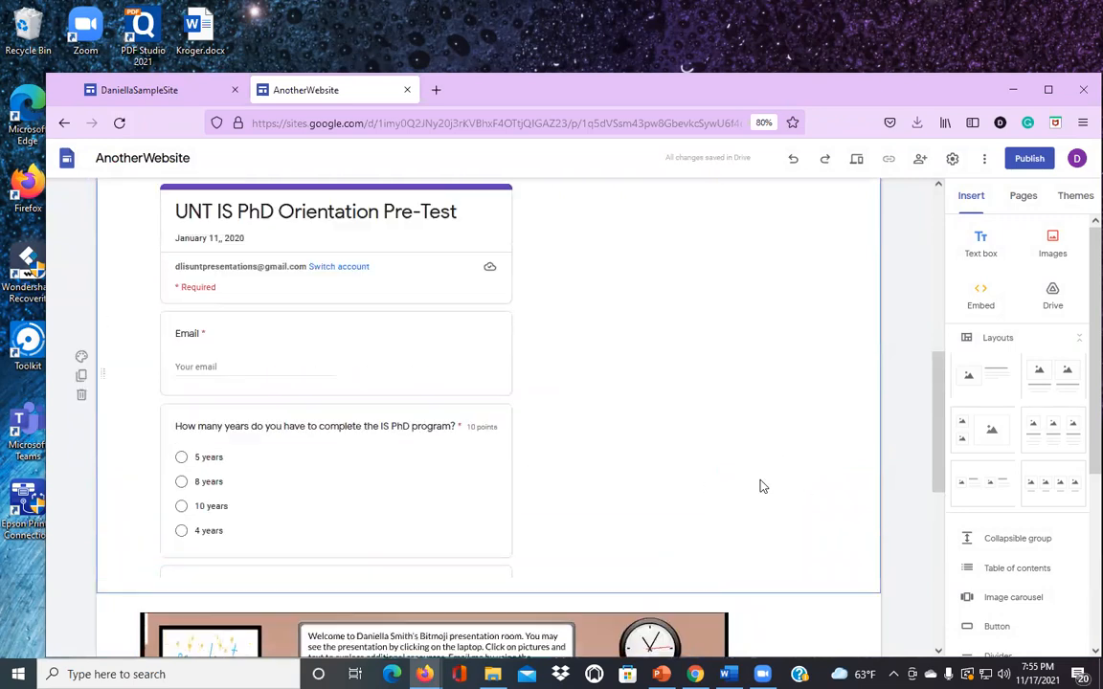